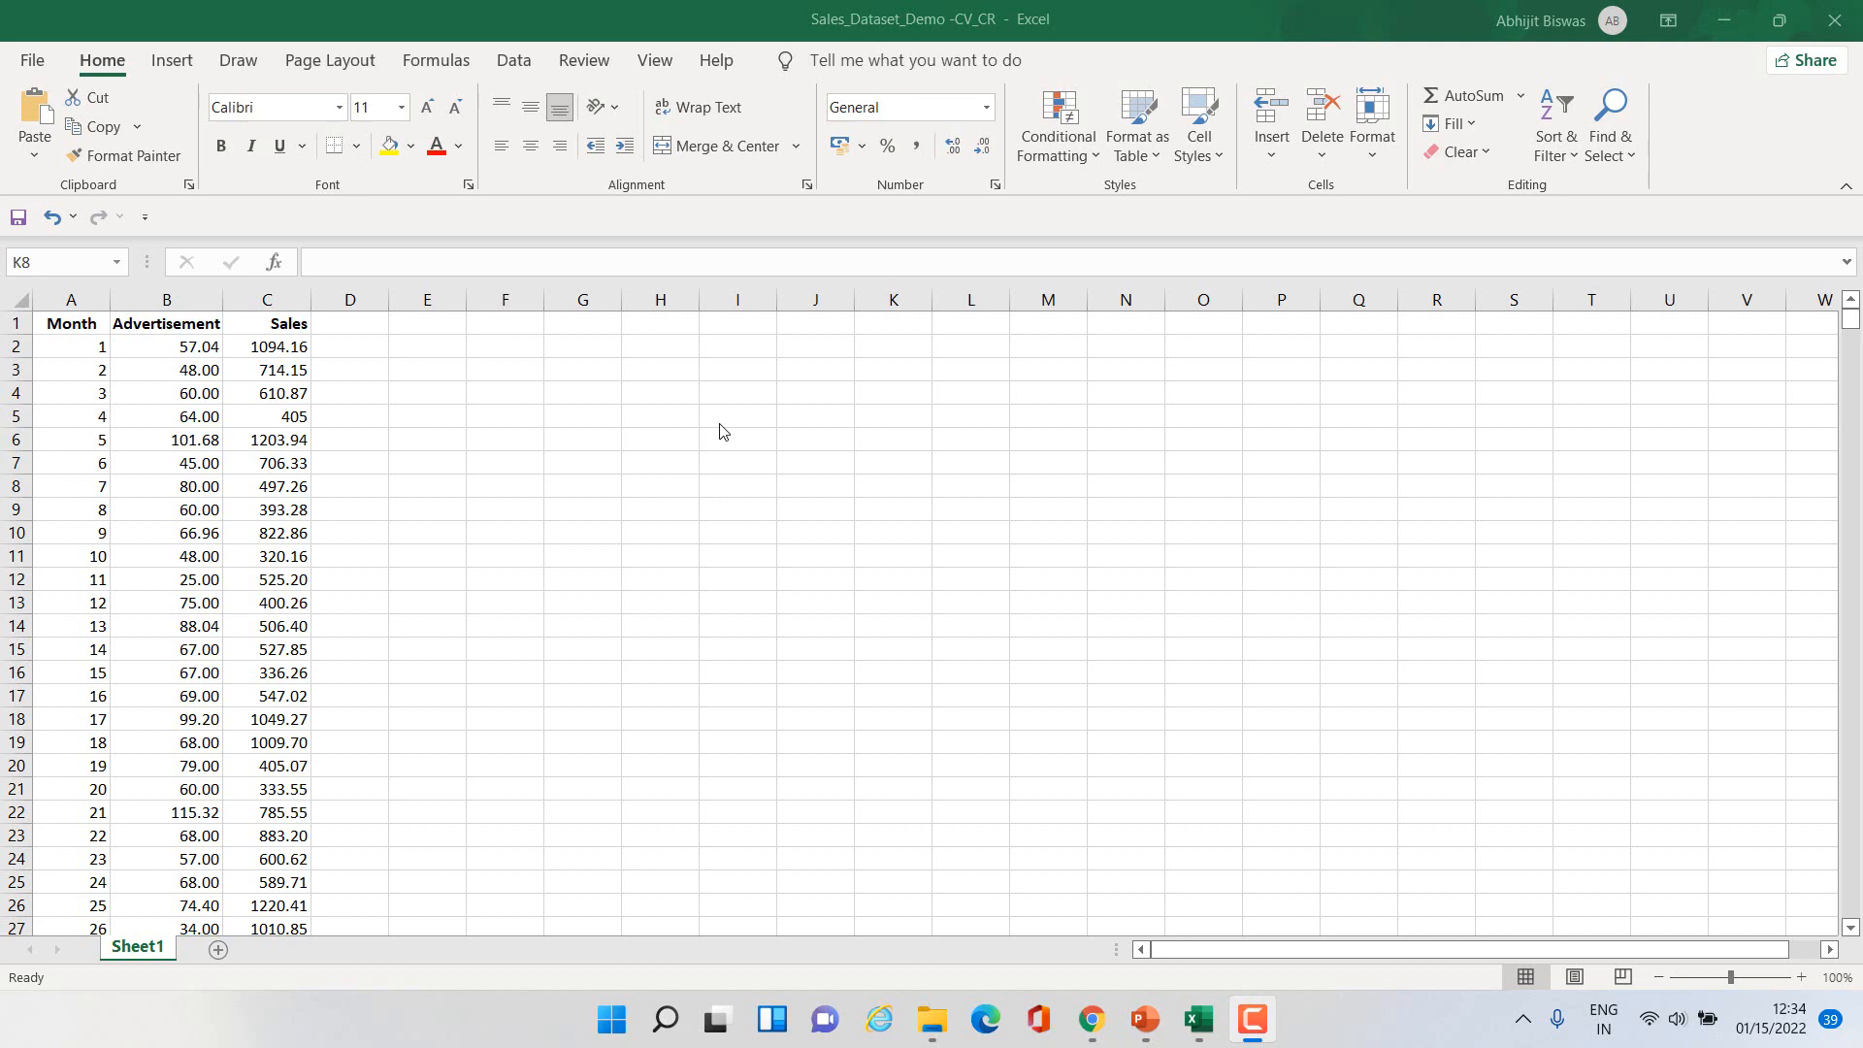
Step: Open the Covariance tool from the Data Analysis tools
left_click(505, 59)
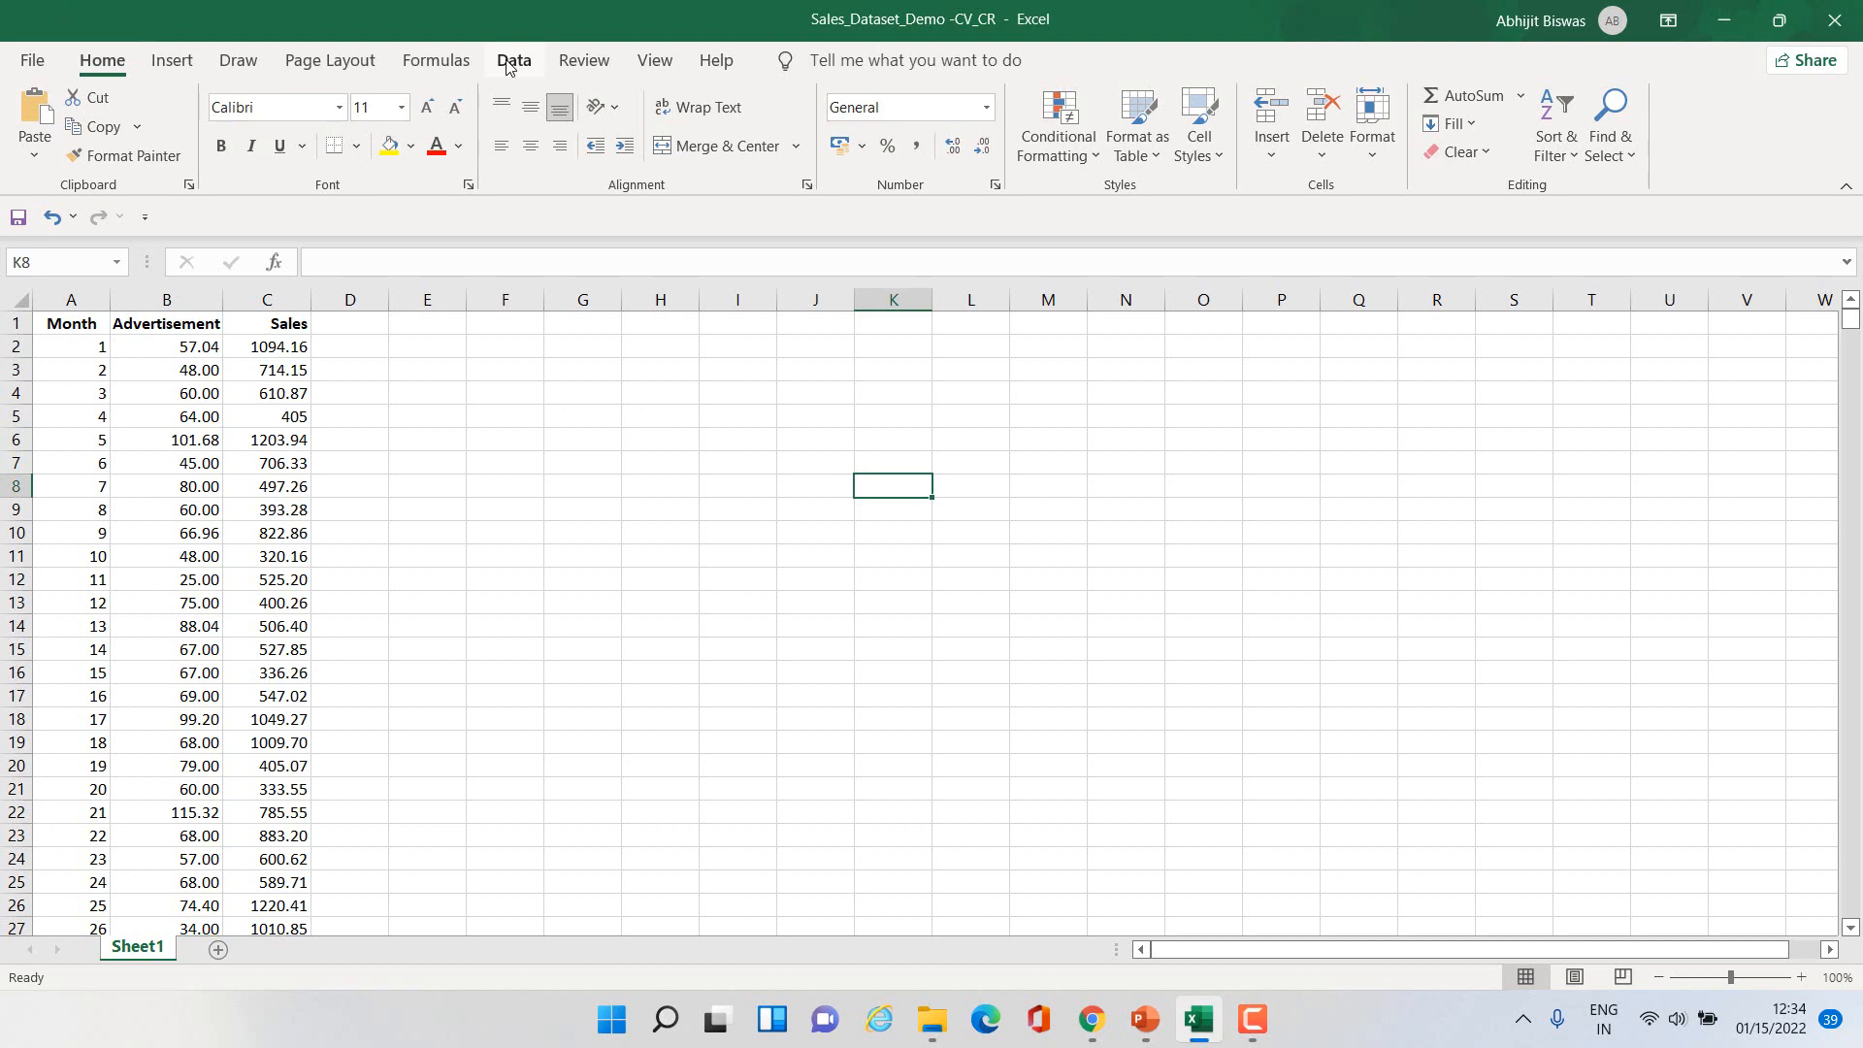
left_click(508, 61)
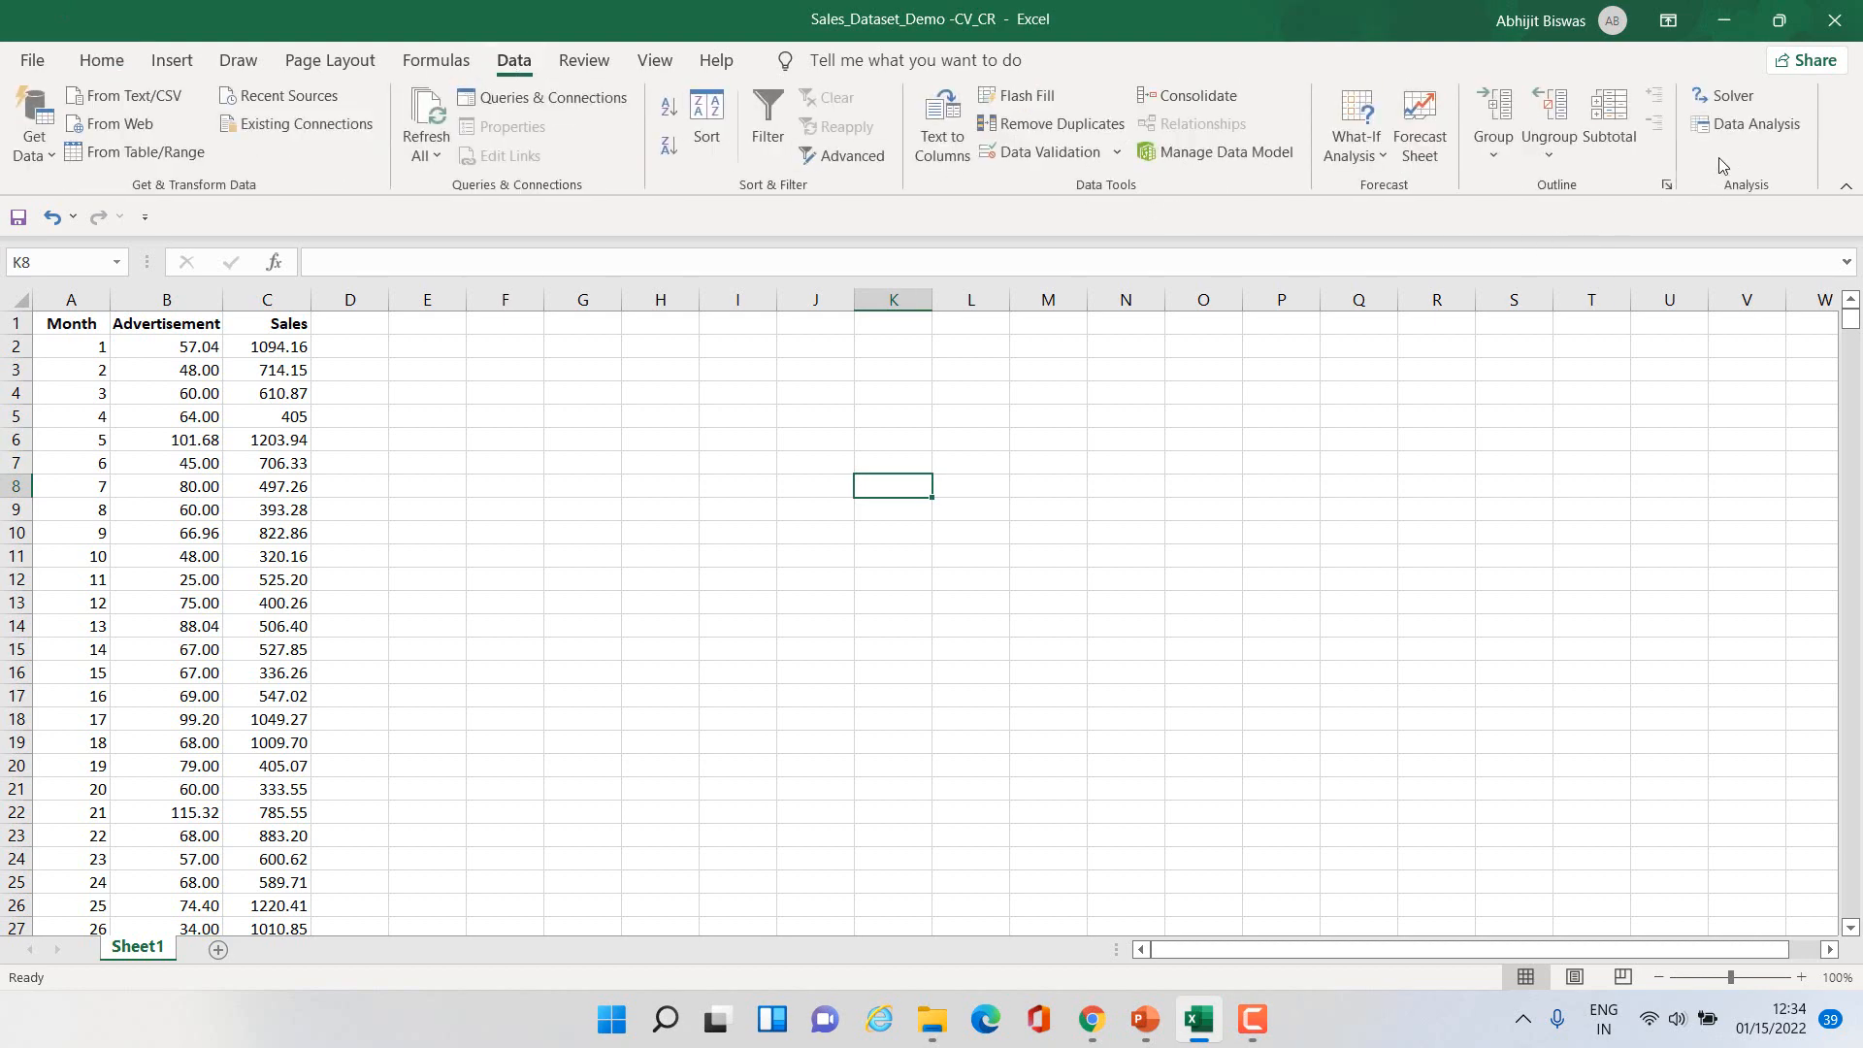
left_click(1729, 132)
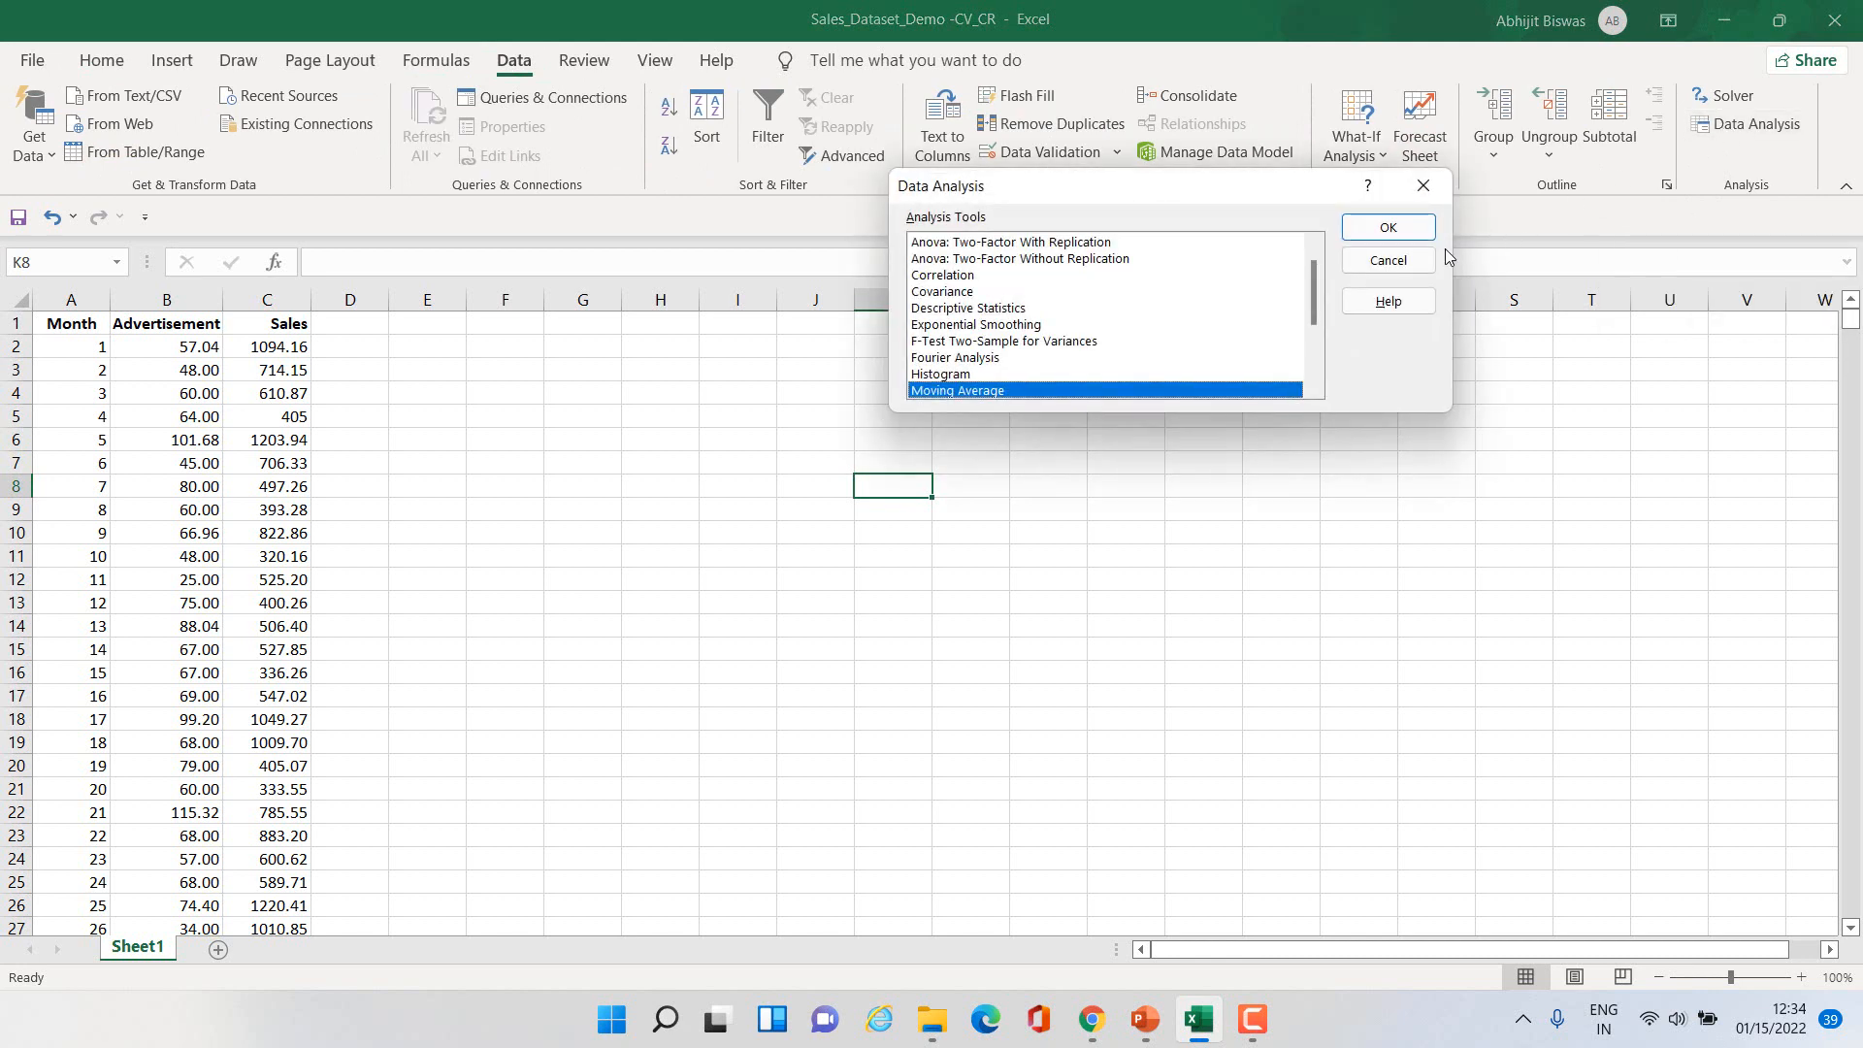
scroll(1317, 302, "up", 1)
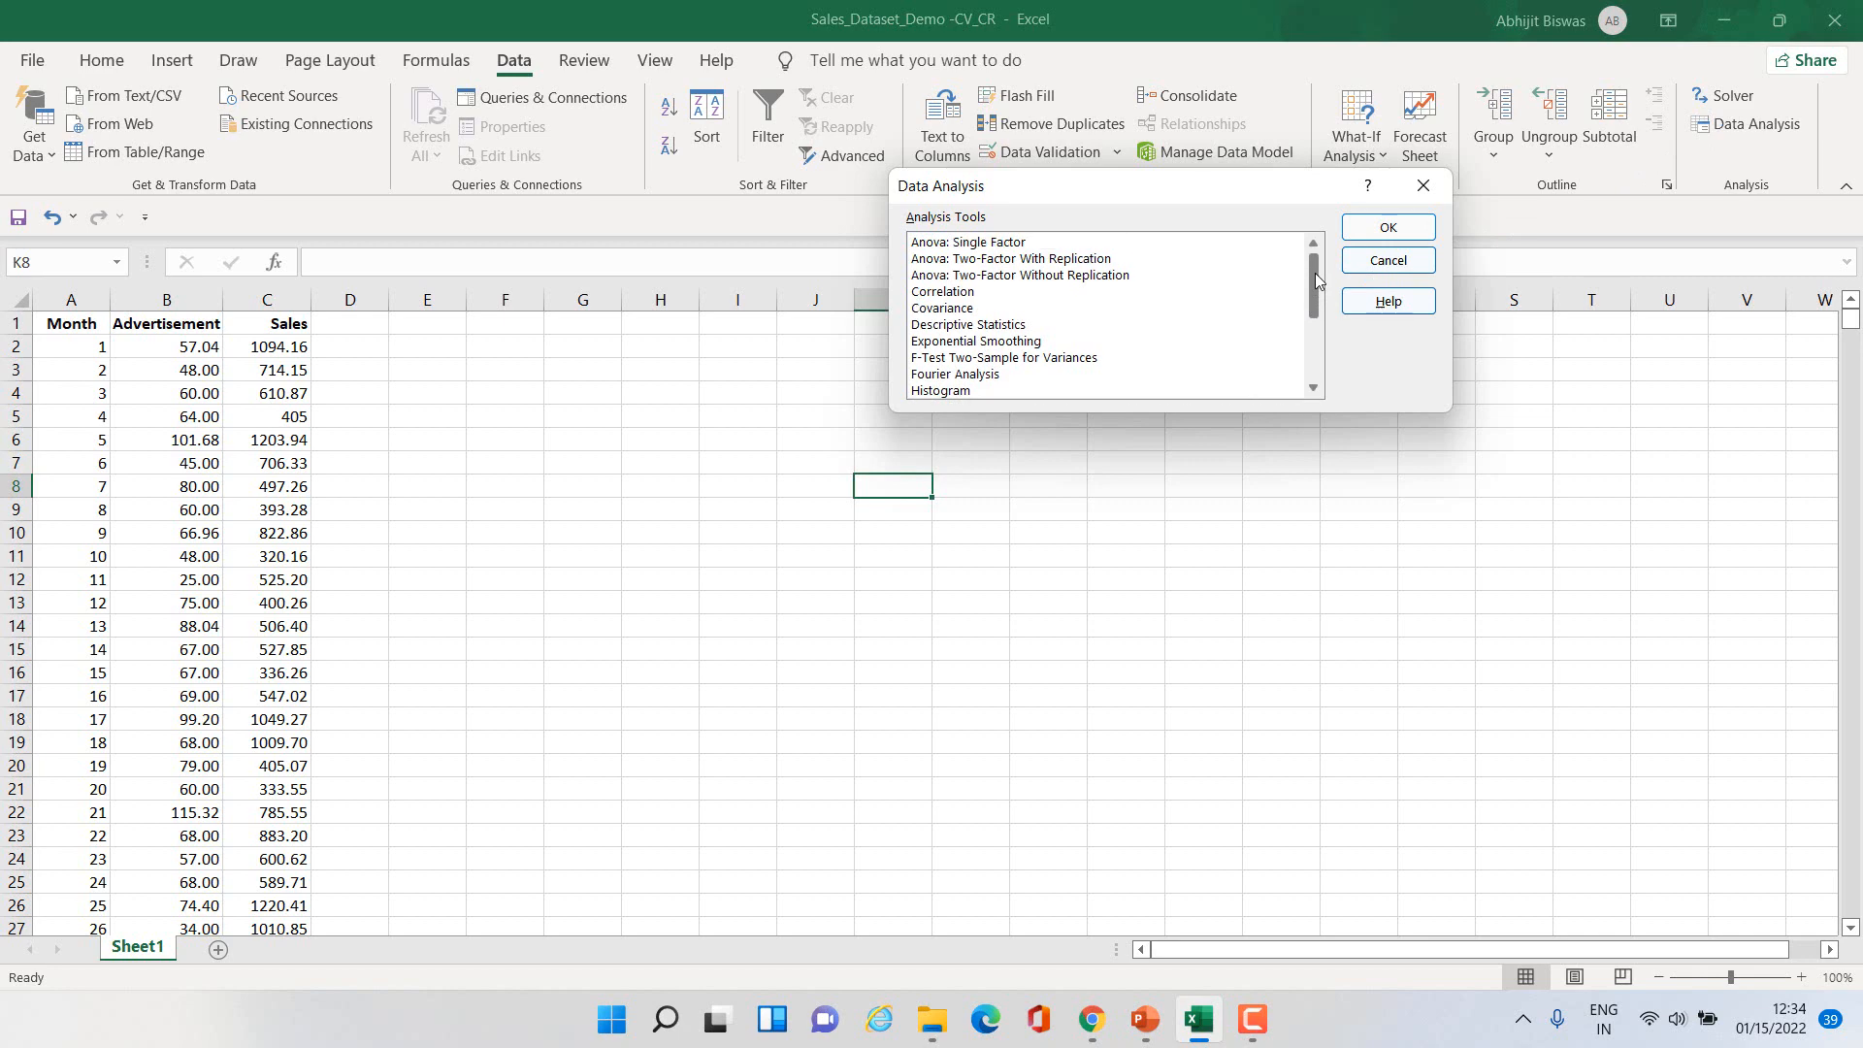
left_click(962, 308)
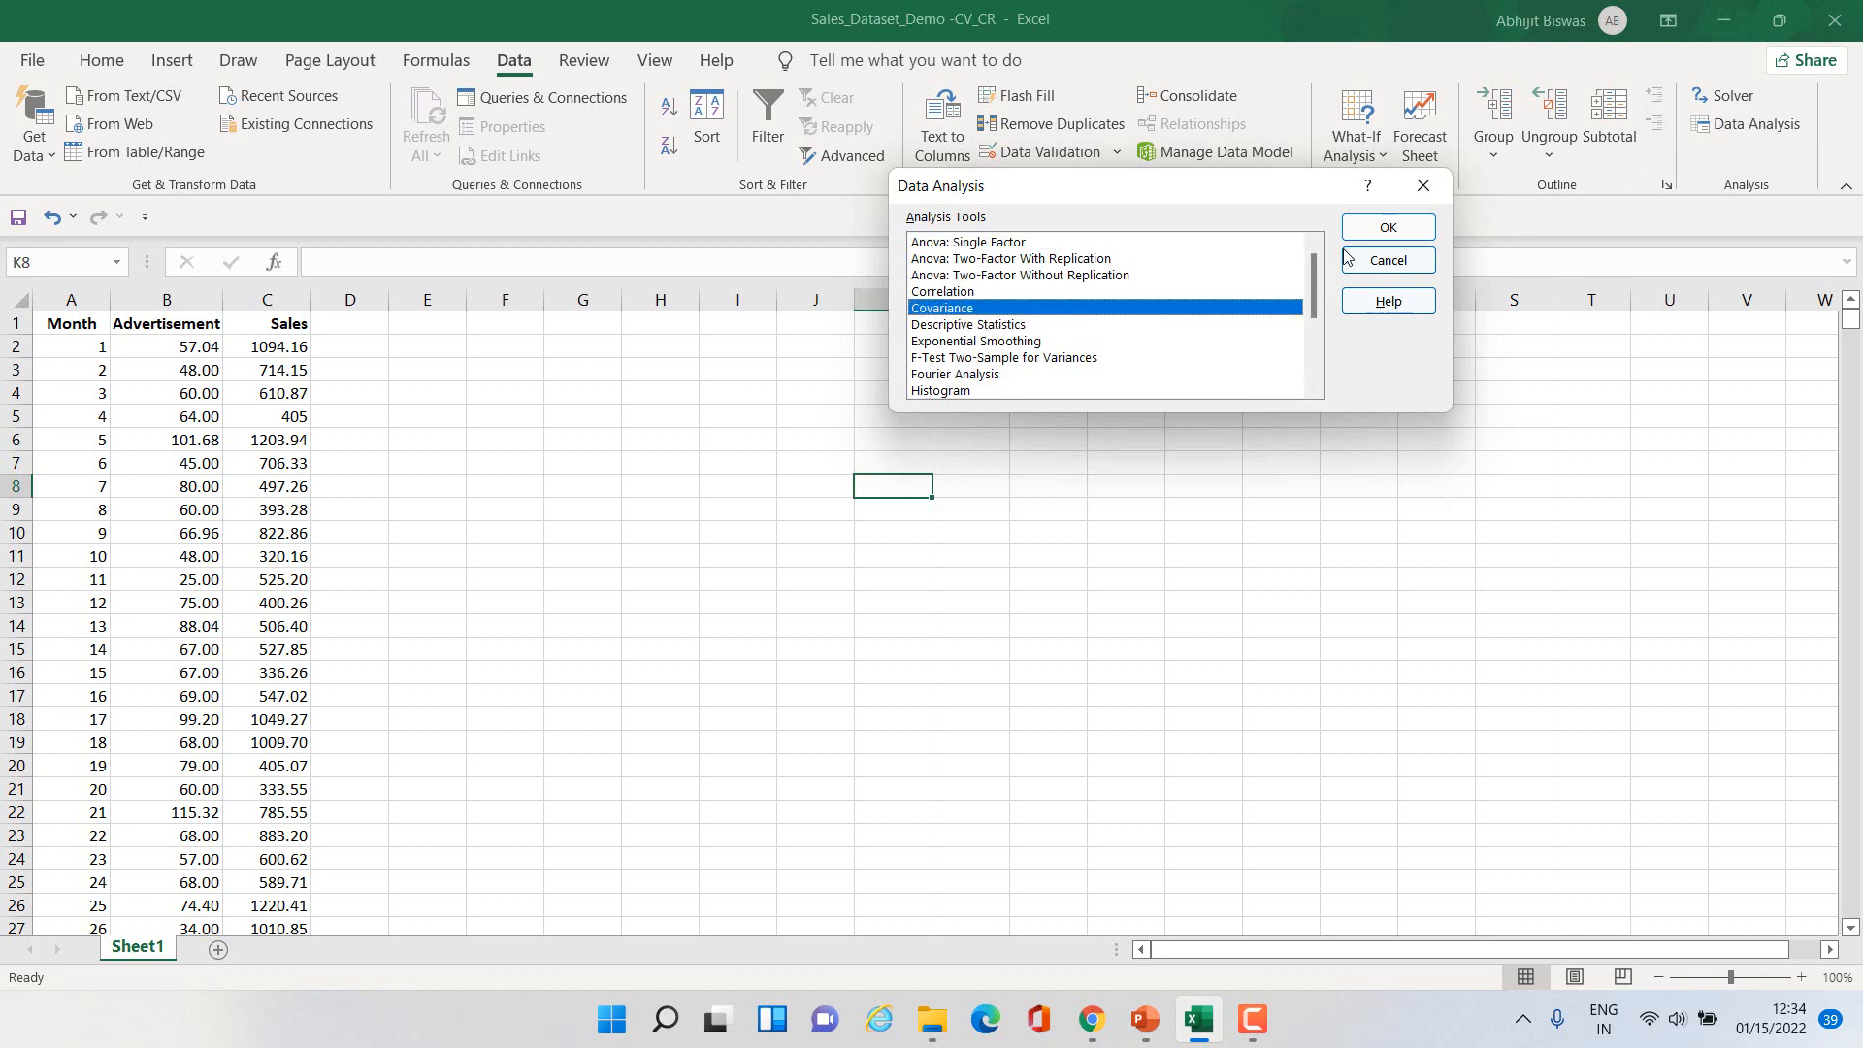
left_click(1390, 231)
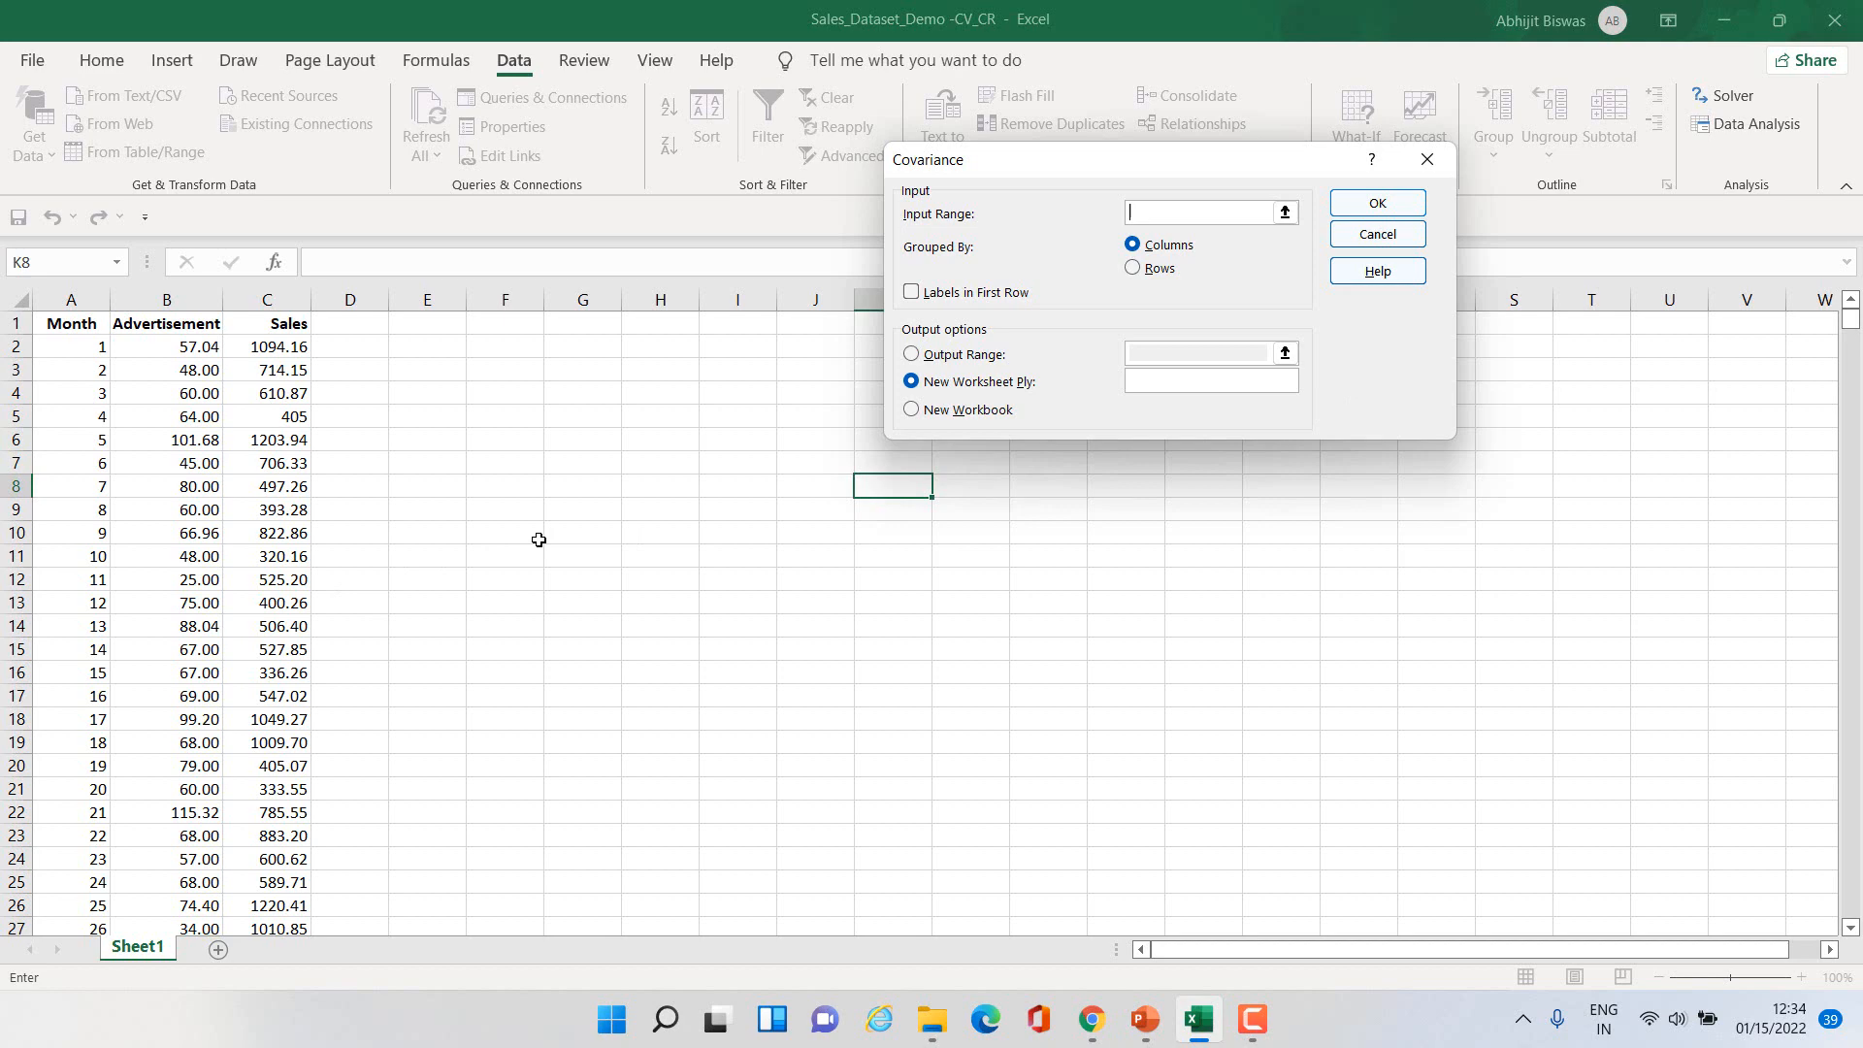
Step: Set the covariance input range to $B$1:$C$2897 and mark the first row as labels
left_click_drag(149, 326, 296, 327)
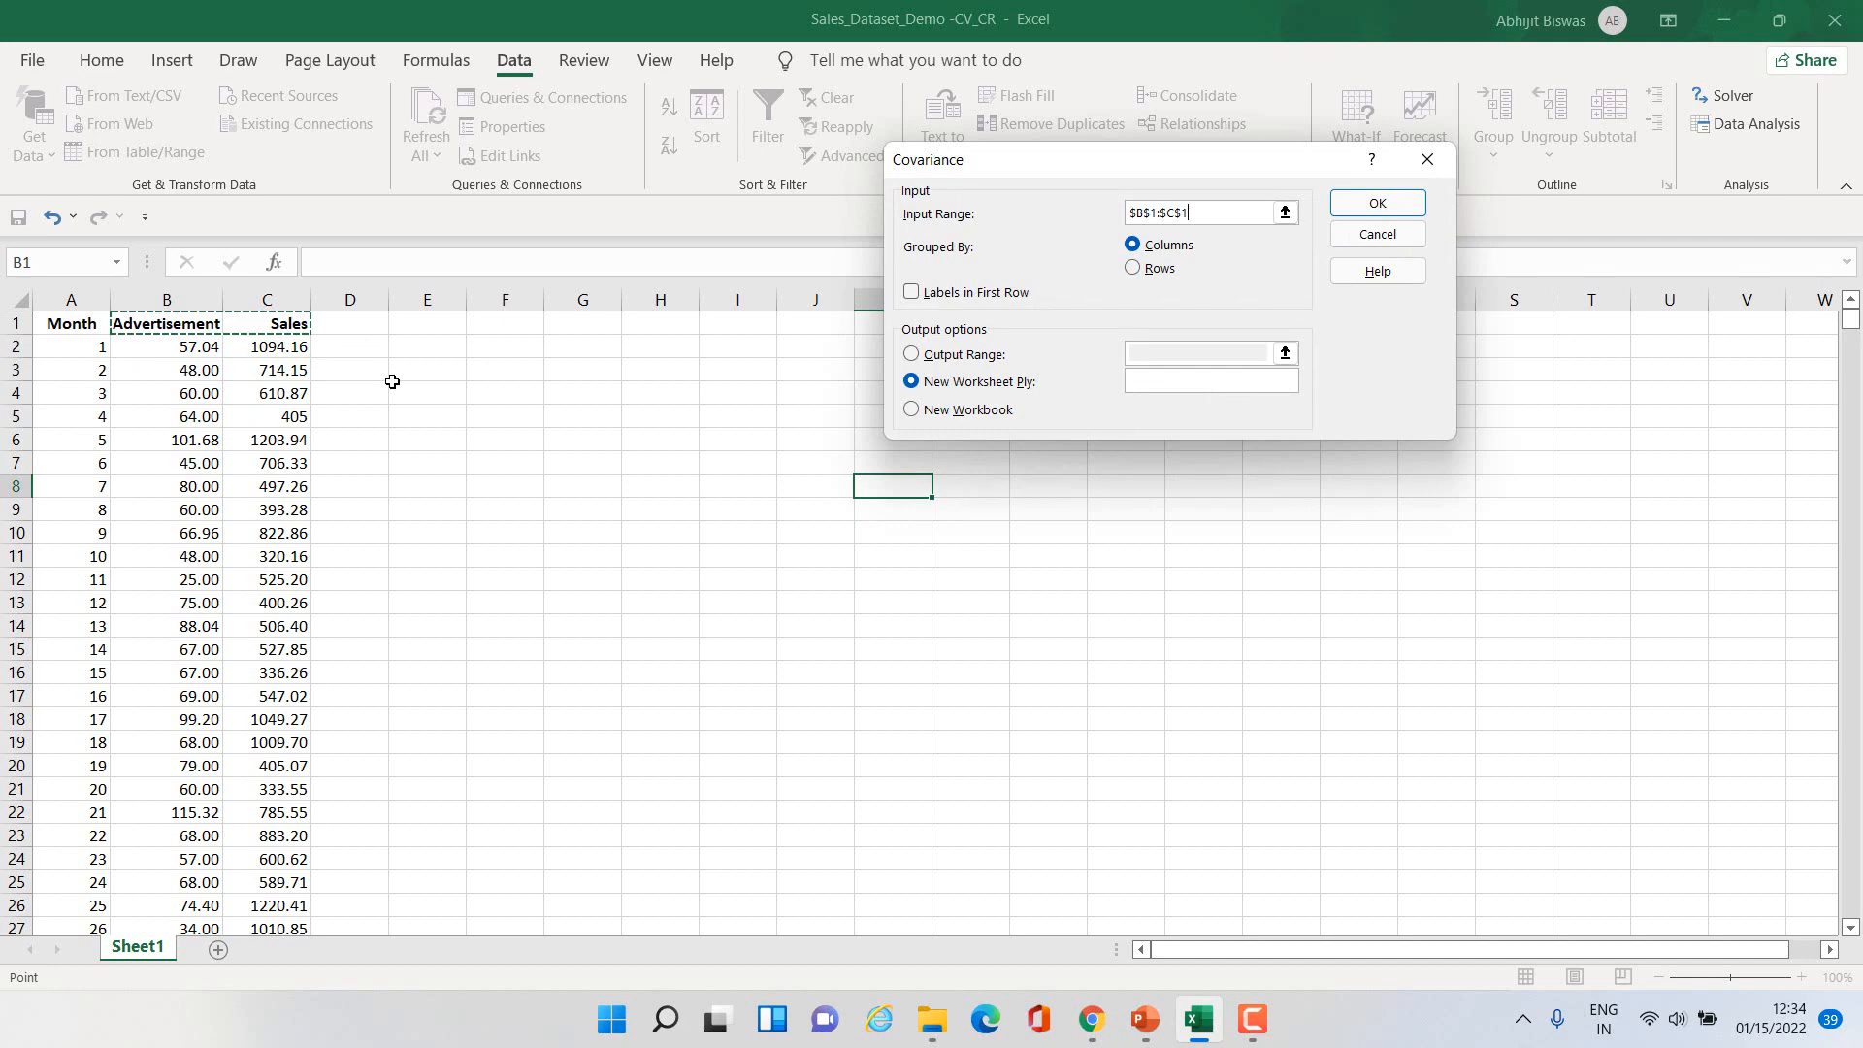
key("ctrl+shift+Down")
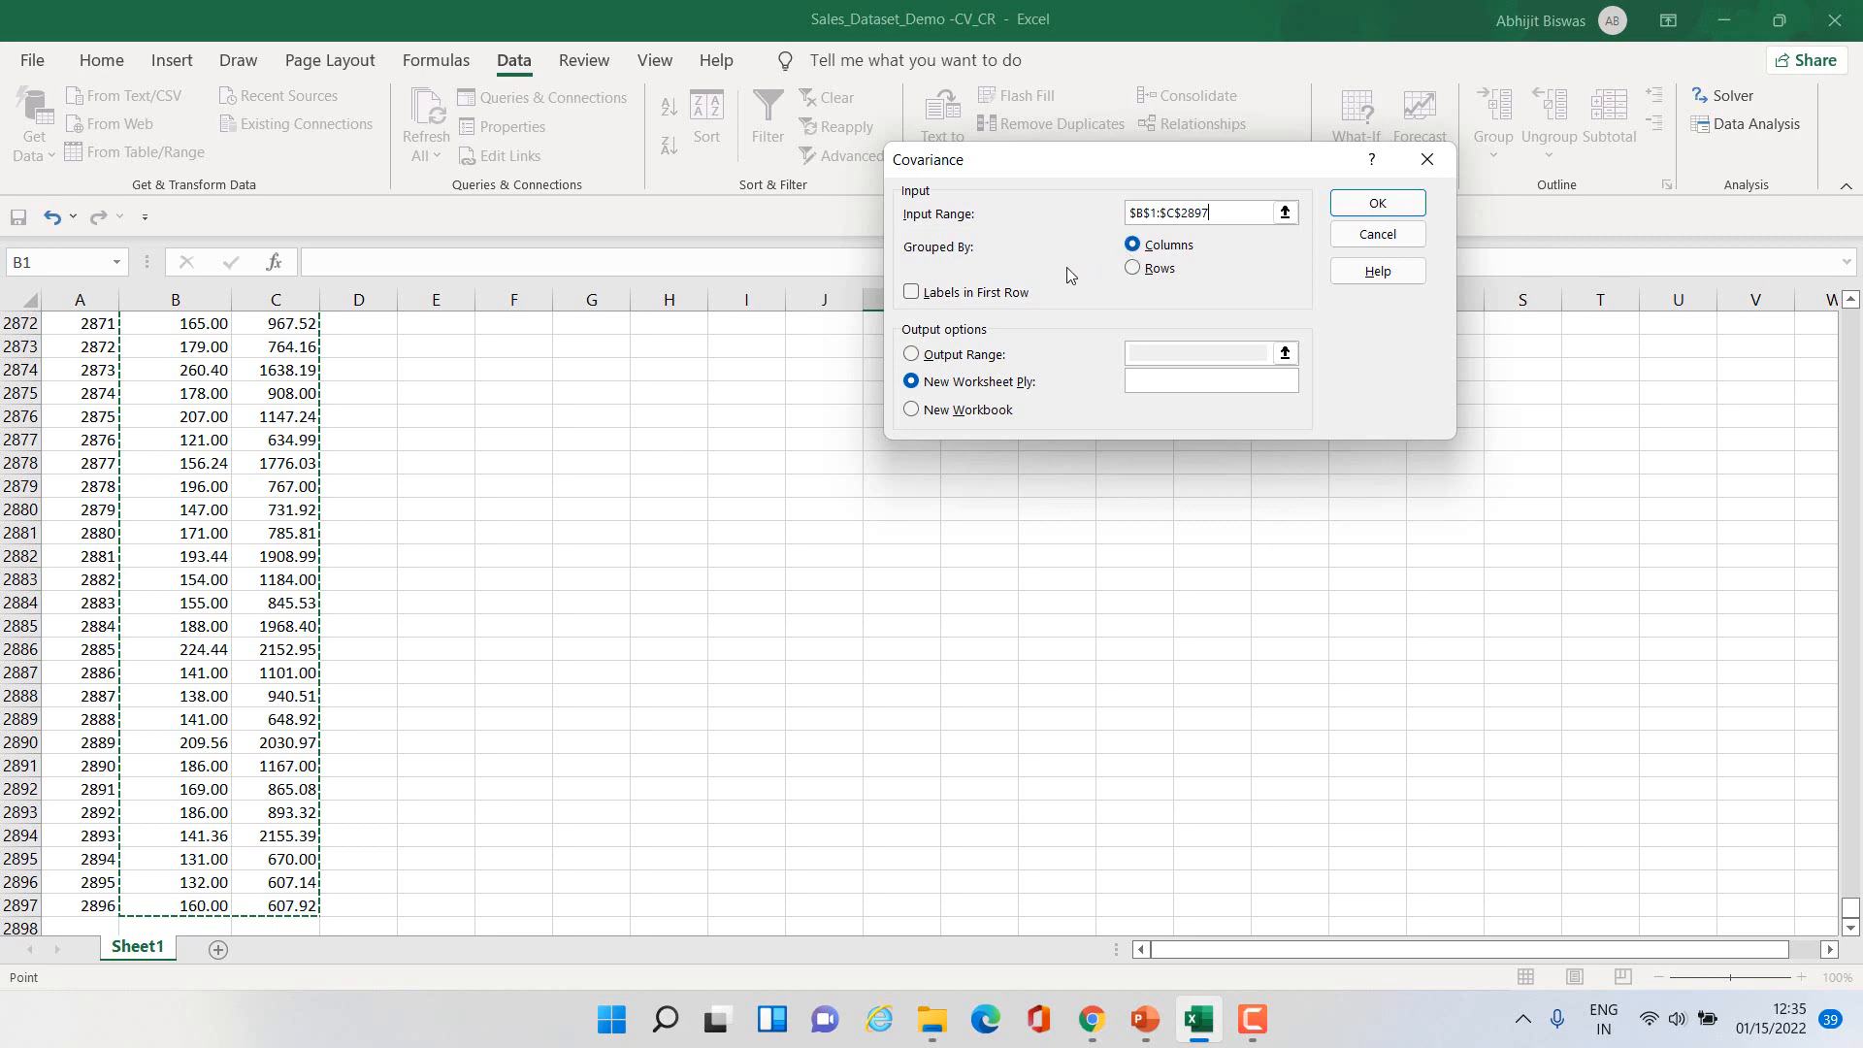
left_click(912, 293)
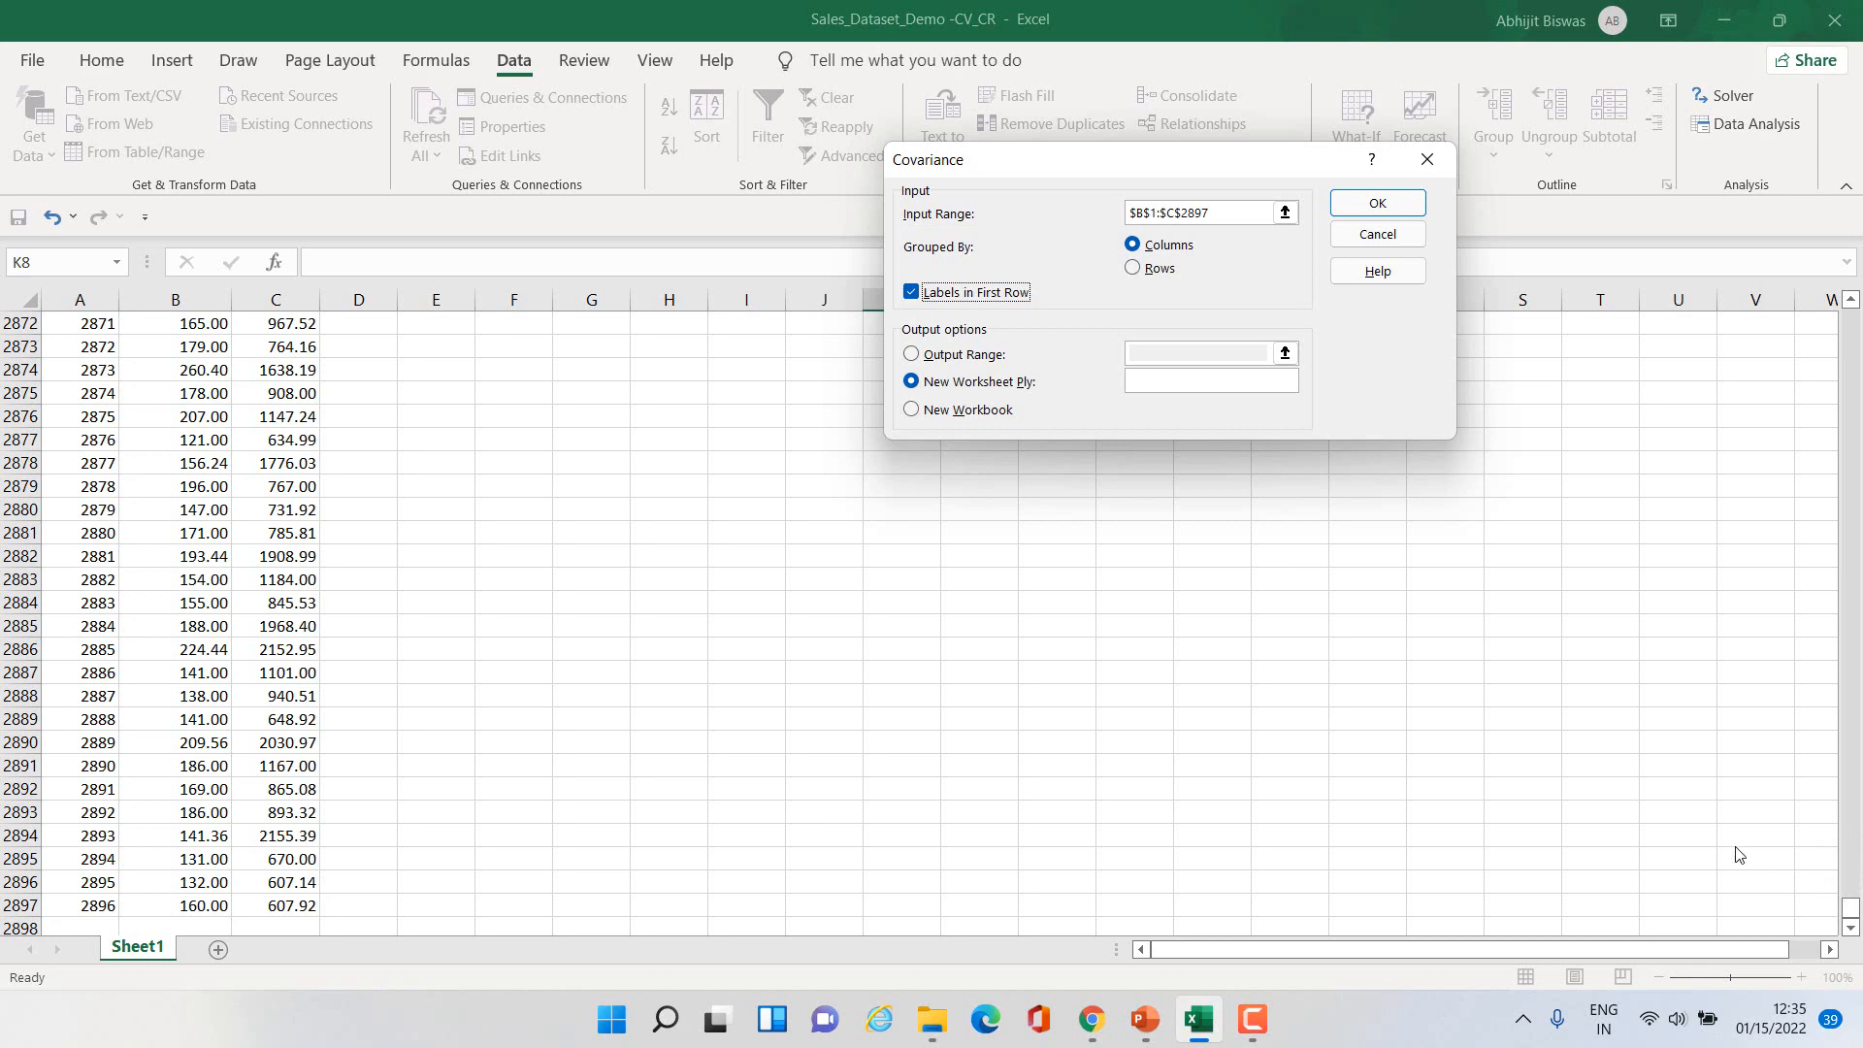
Step: Set the covariance output range to cell $E$1 on the current sheet and run the analysis
left_click(912, 355)
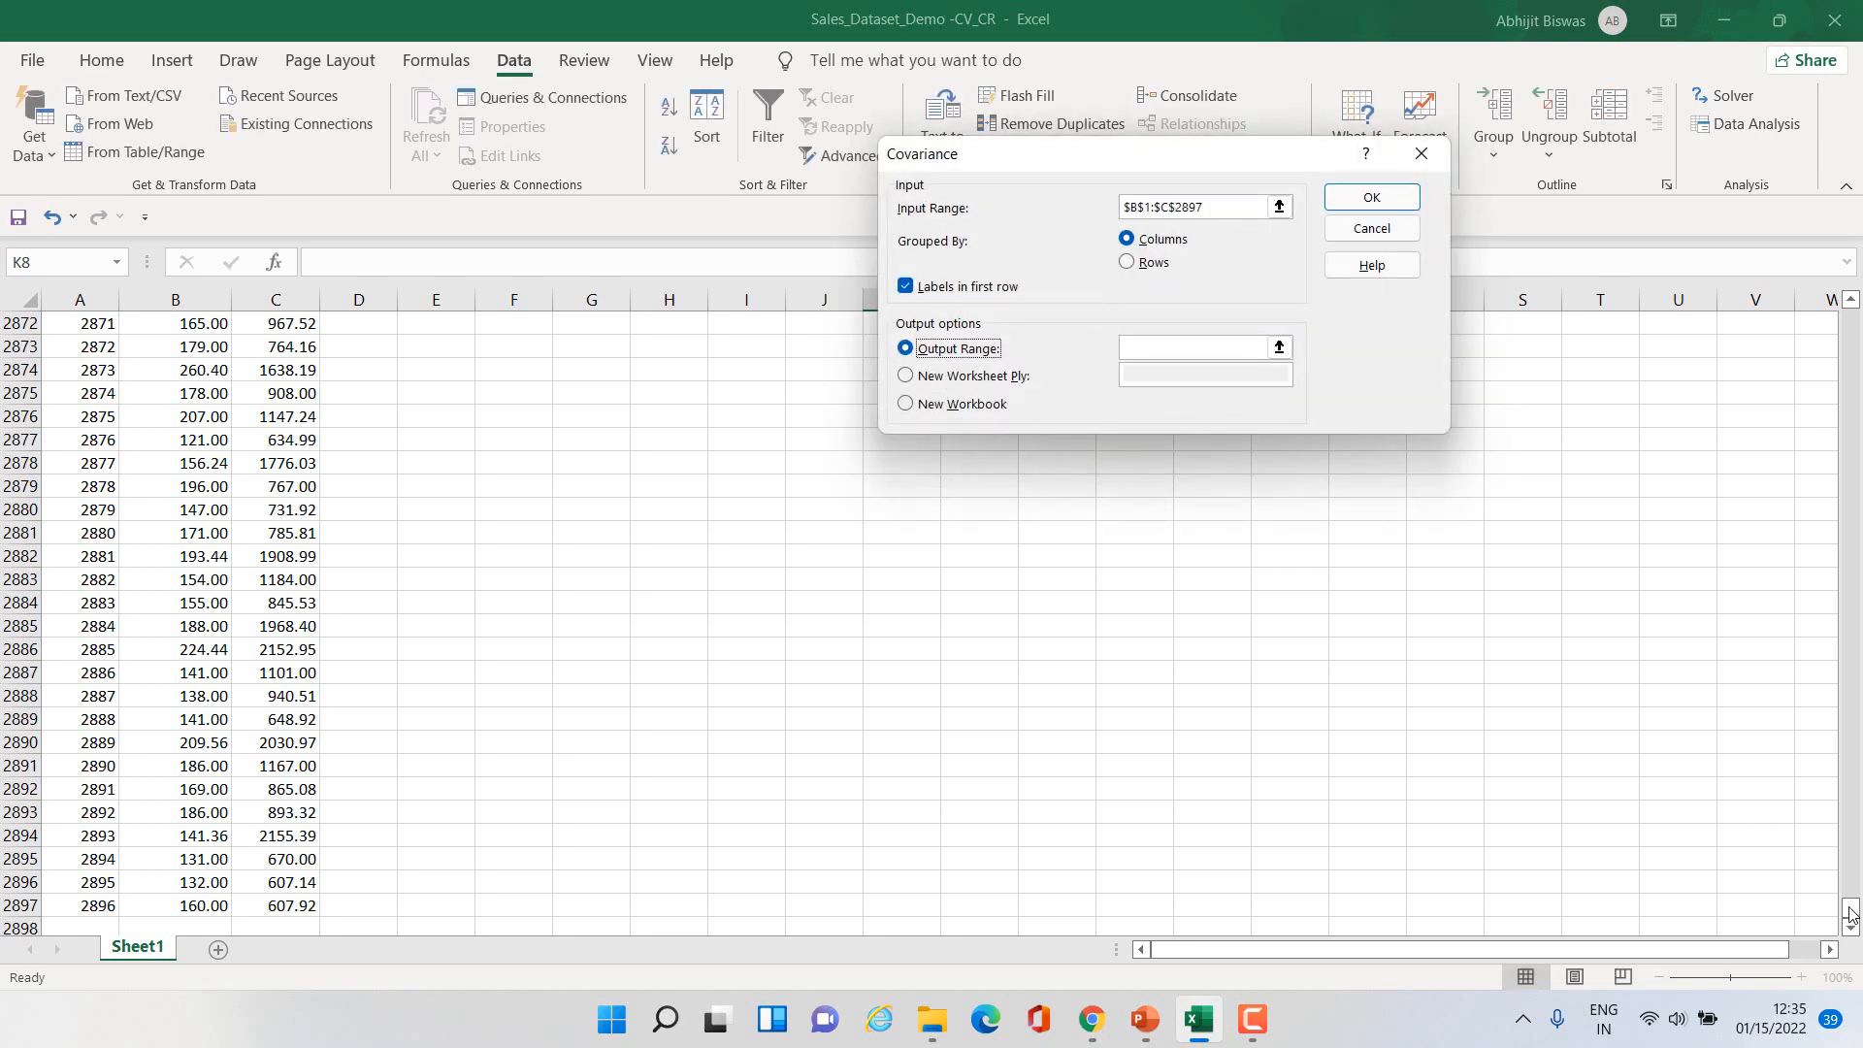
left_click(1141, 351)
left_click(1140, 351)
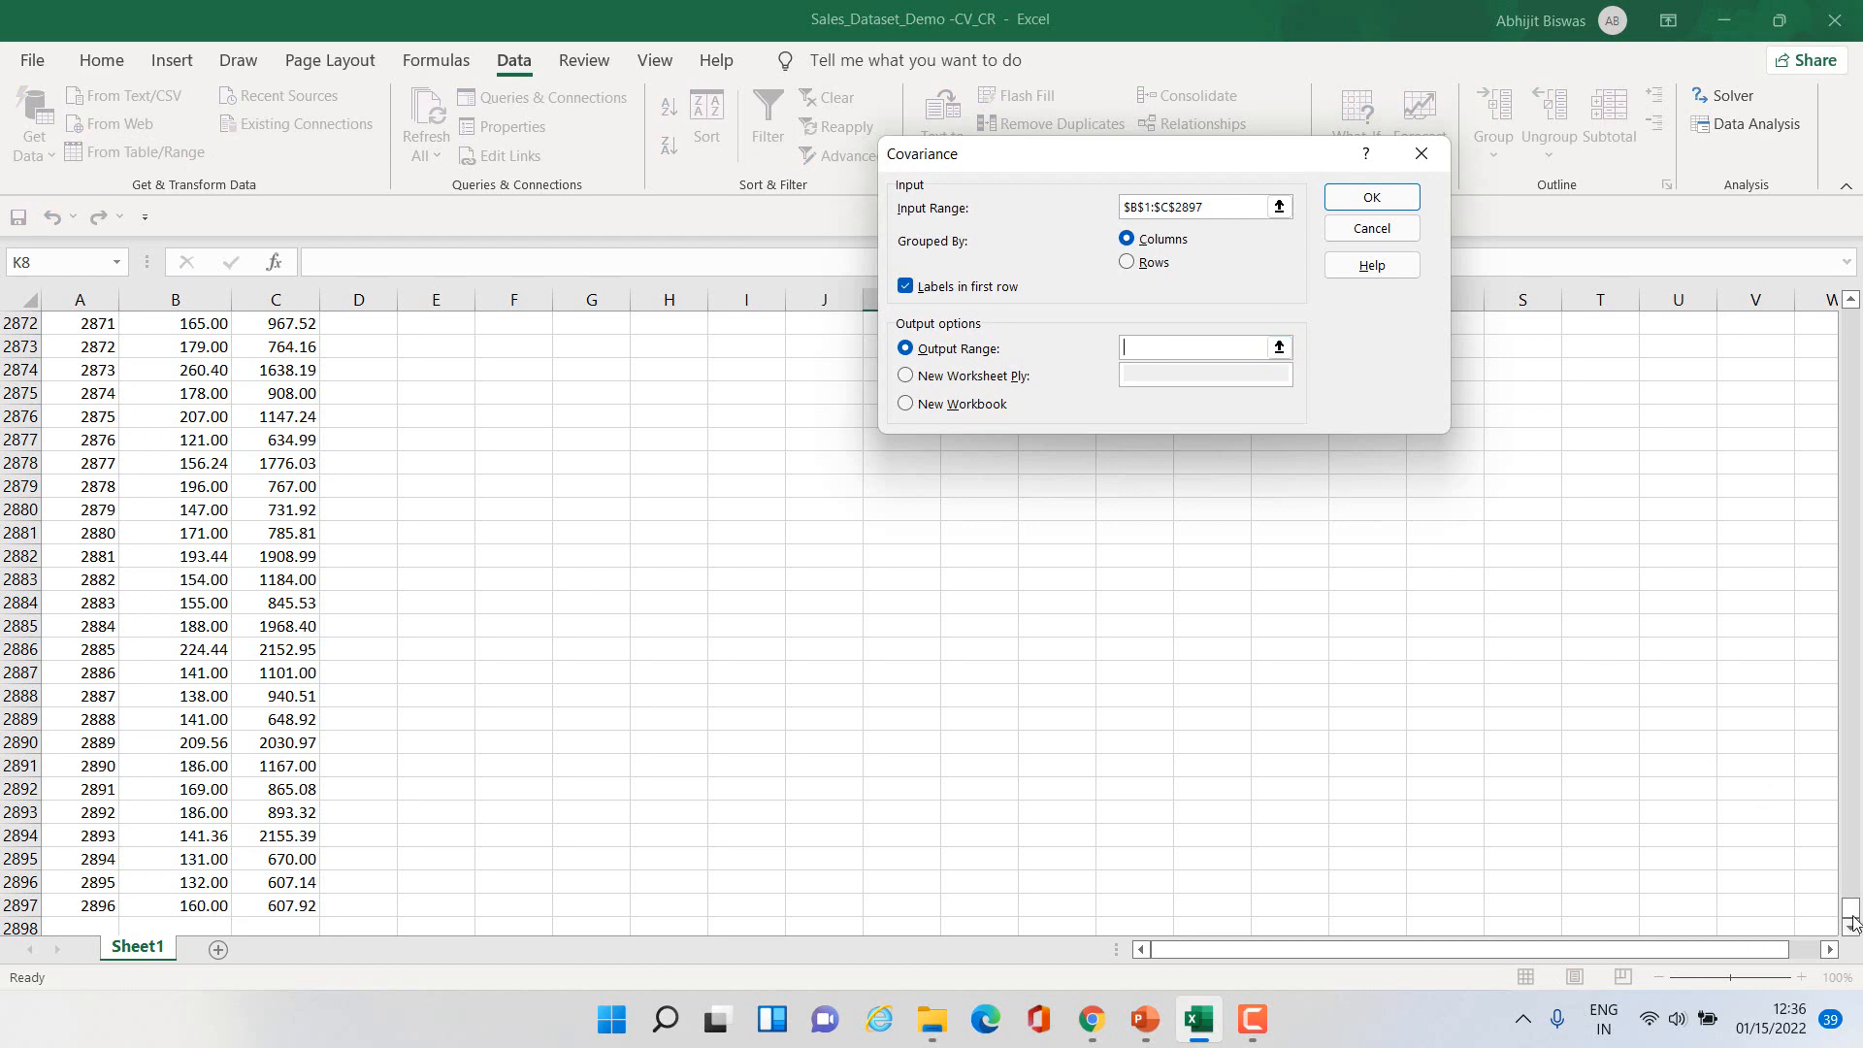
left_click_drag(1851, 922, 1772, 293)
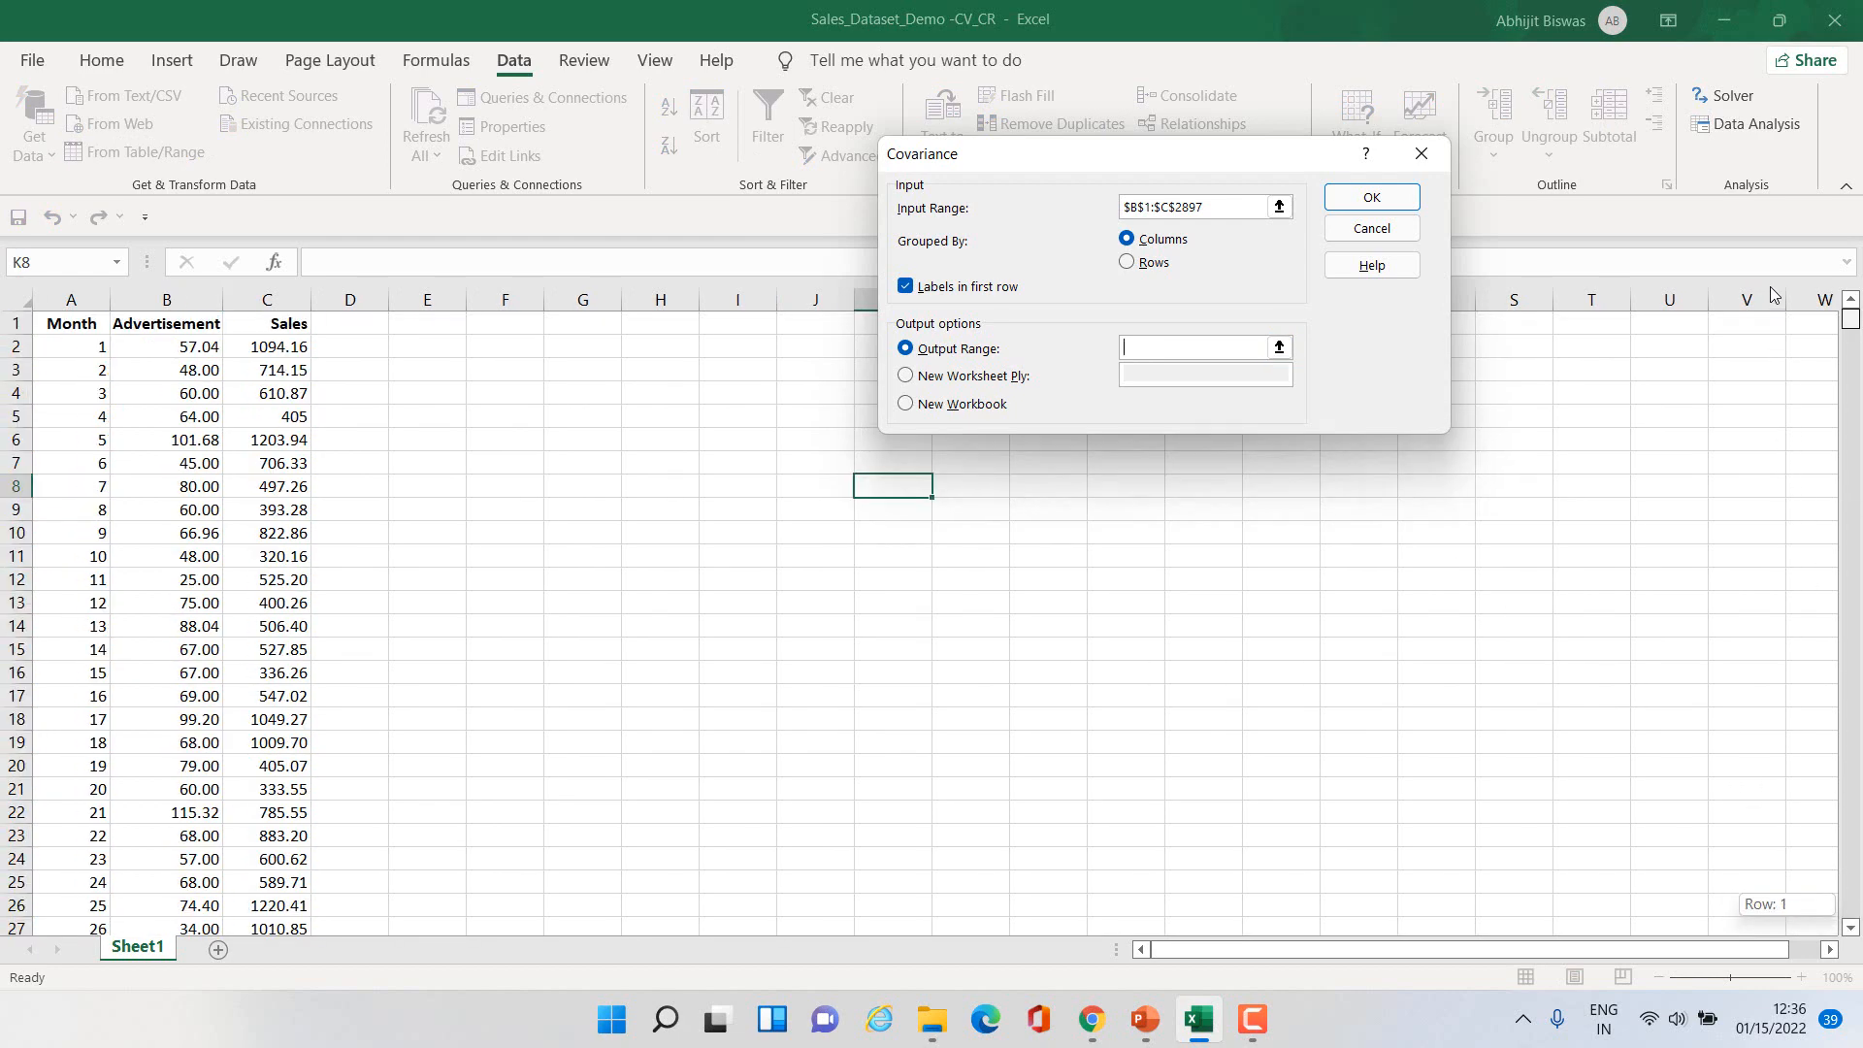
left_click(1140, 347)
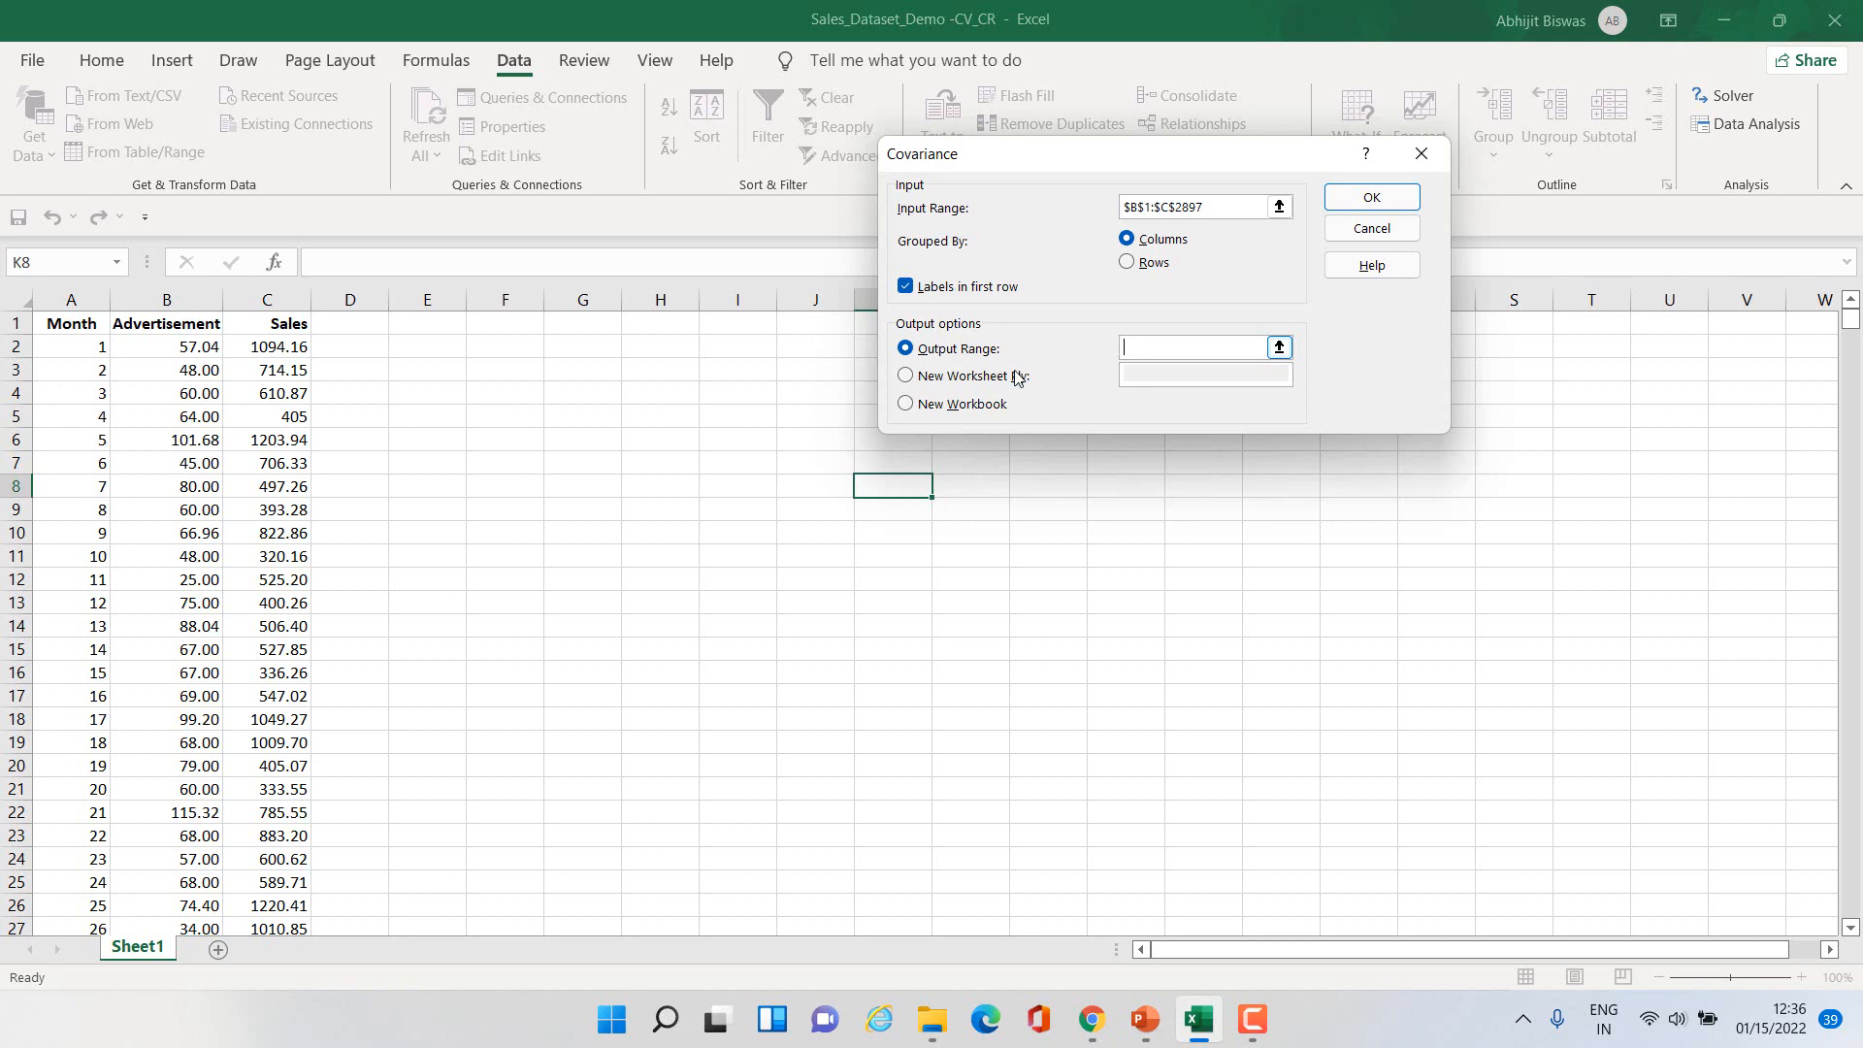
left_click(427, 324)
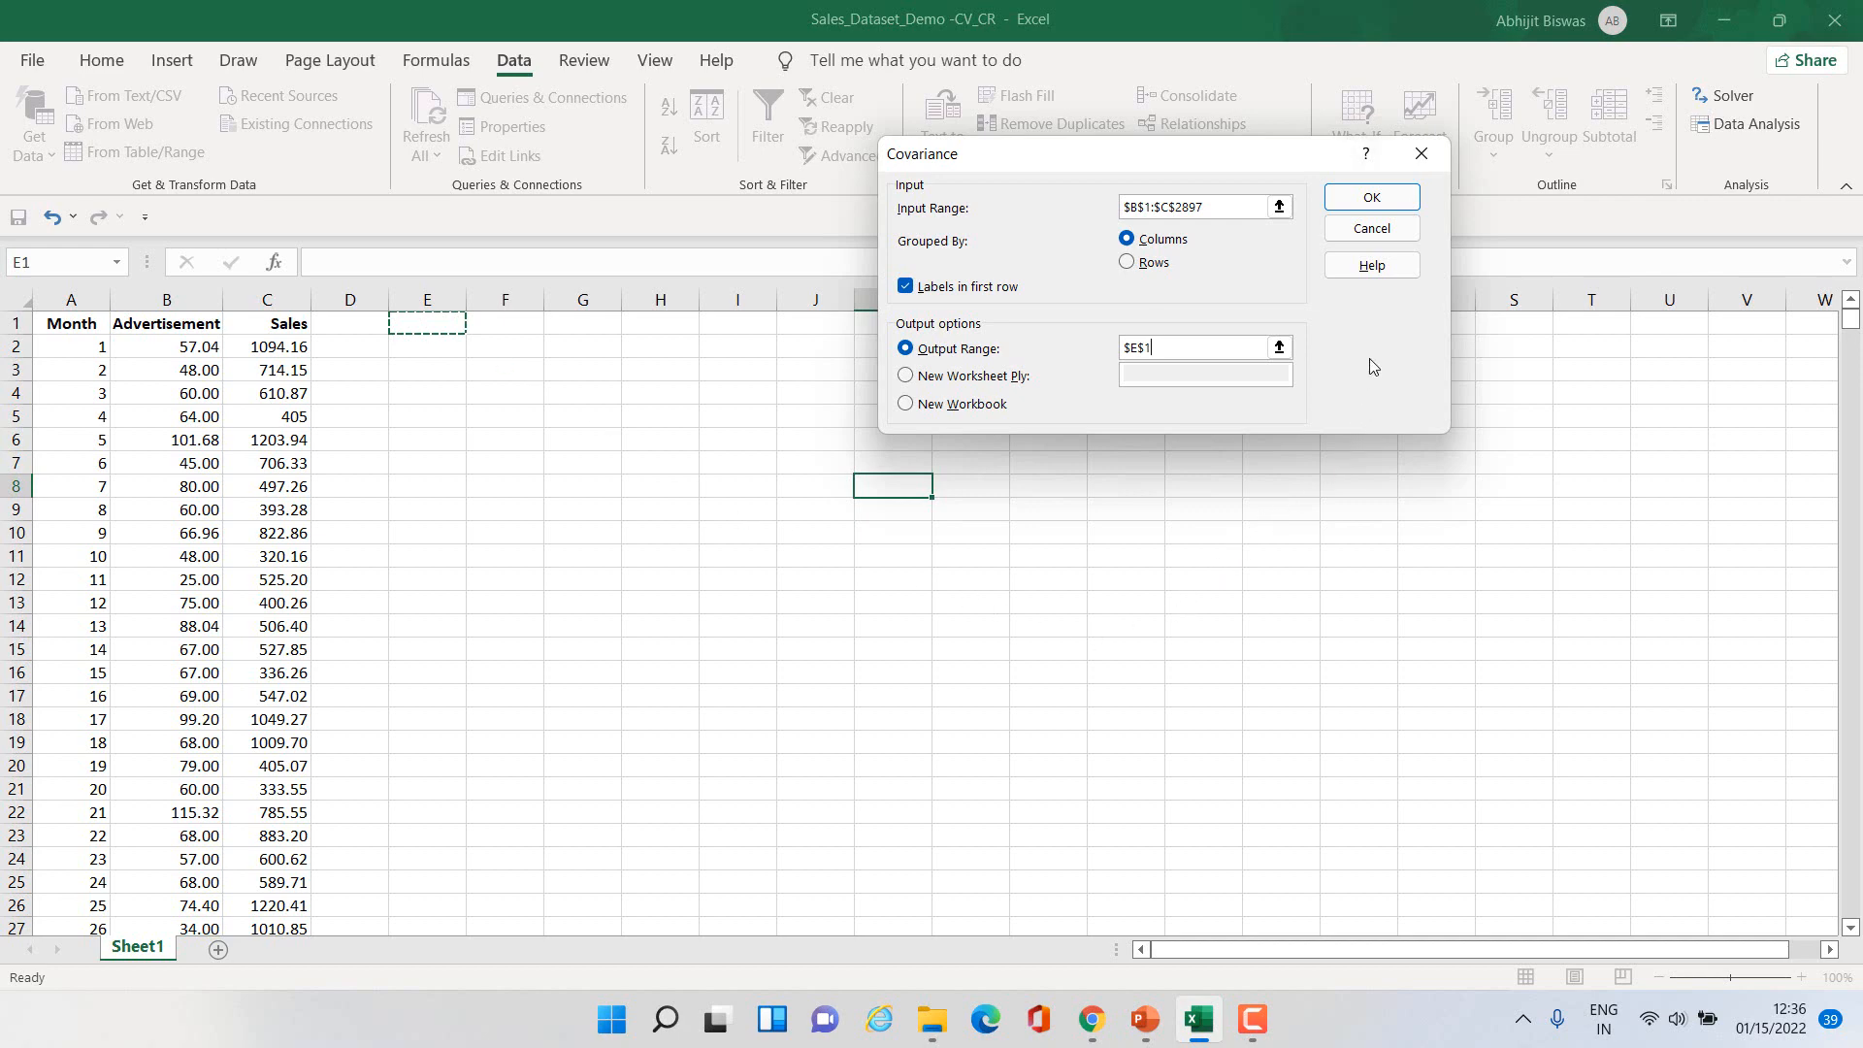
left_click(1364, 204)
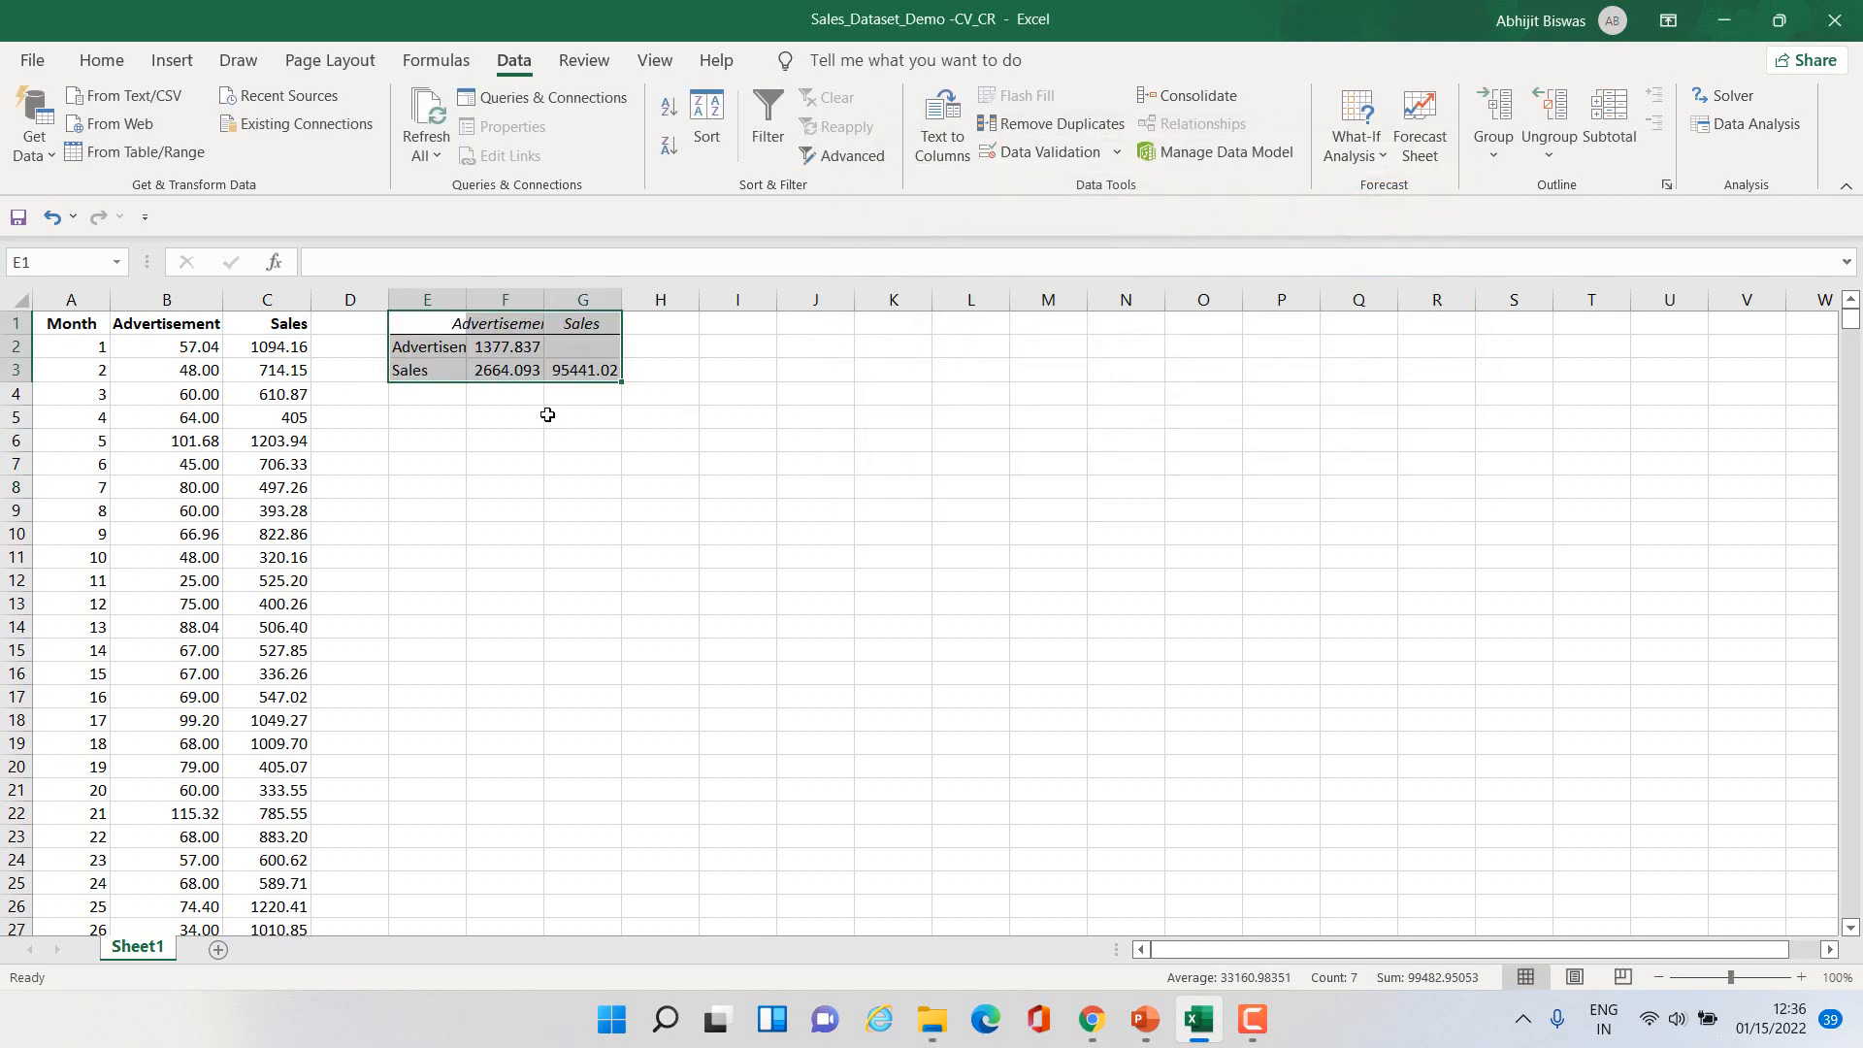
Step: Autofit columns E and F to the covariance table's contents and deselect the table
double_click(470, 300)
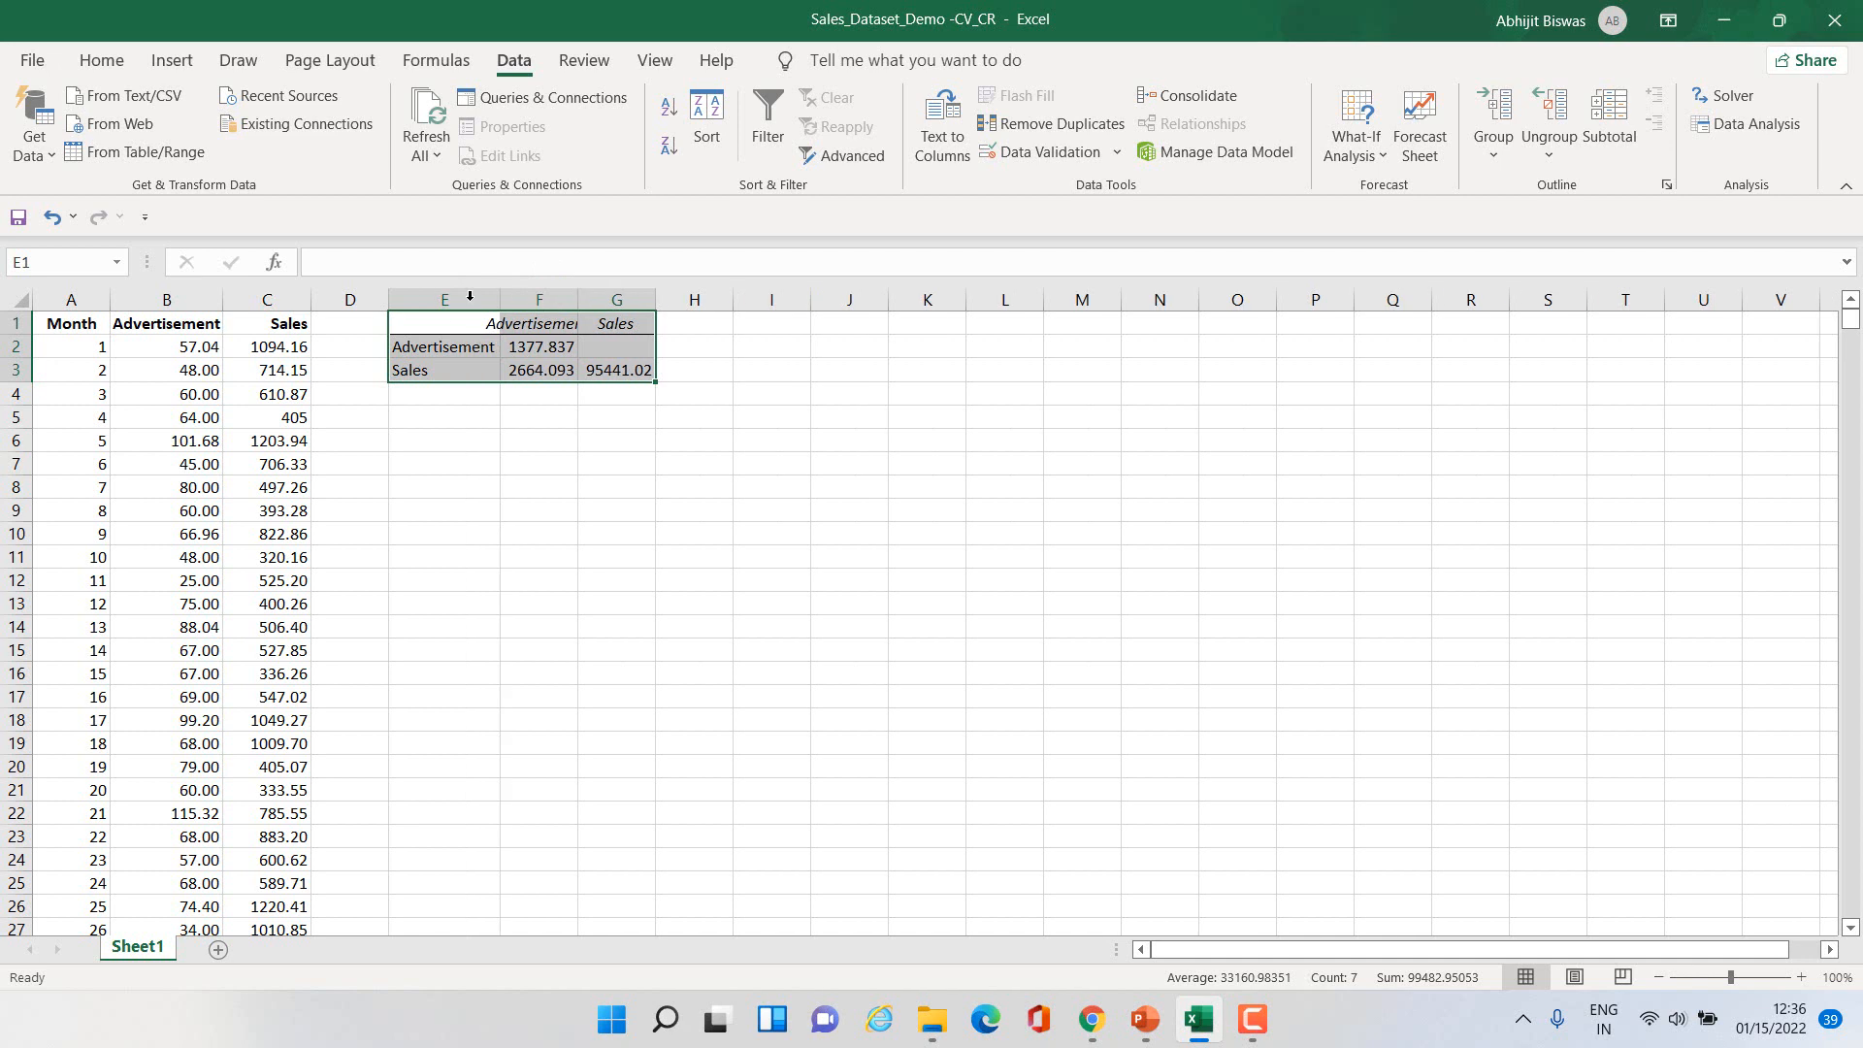
double_click(578, 300)
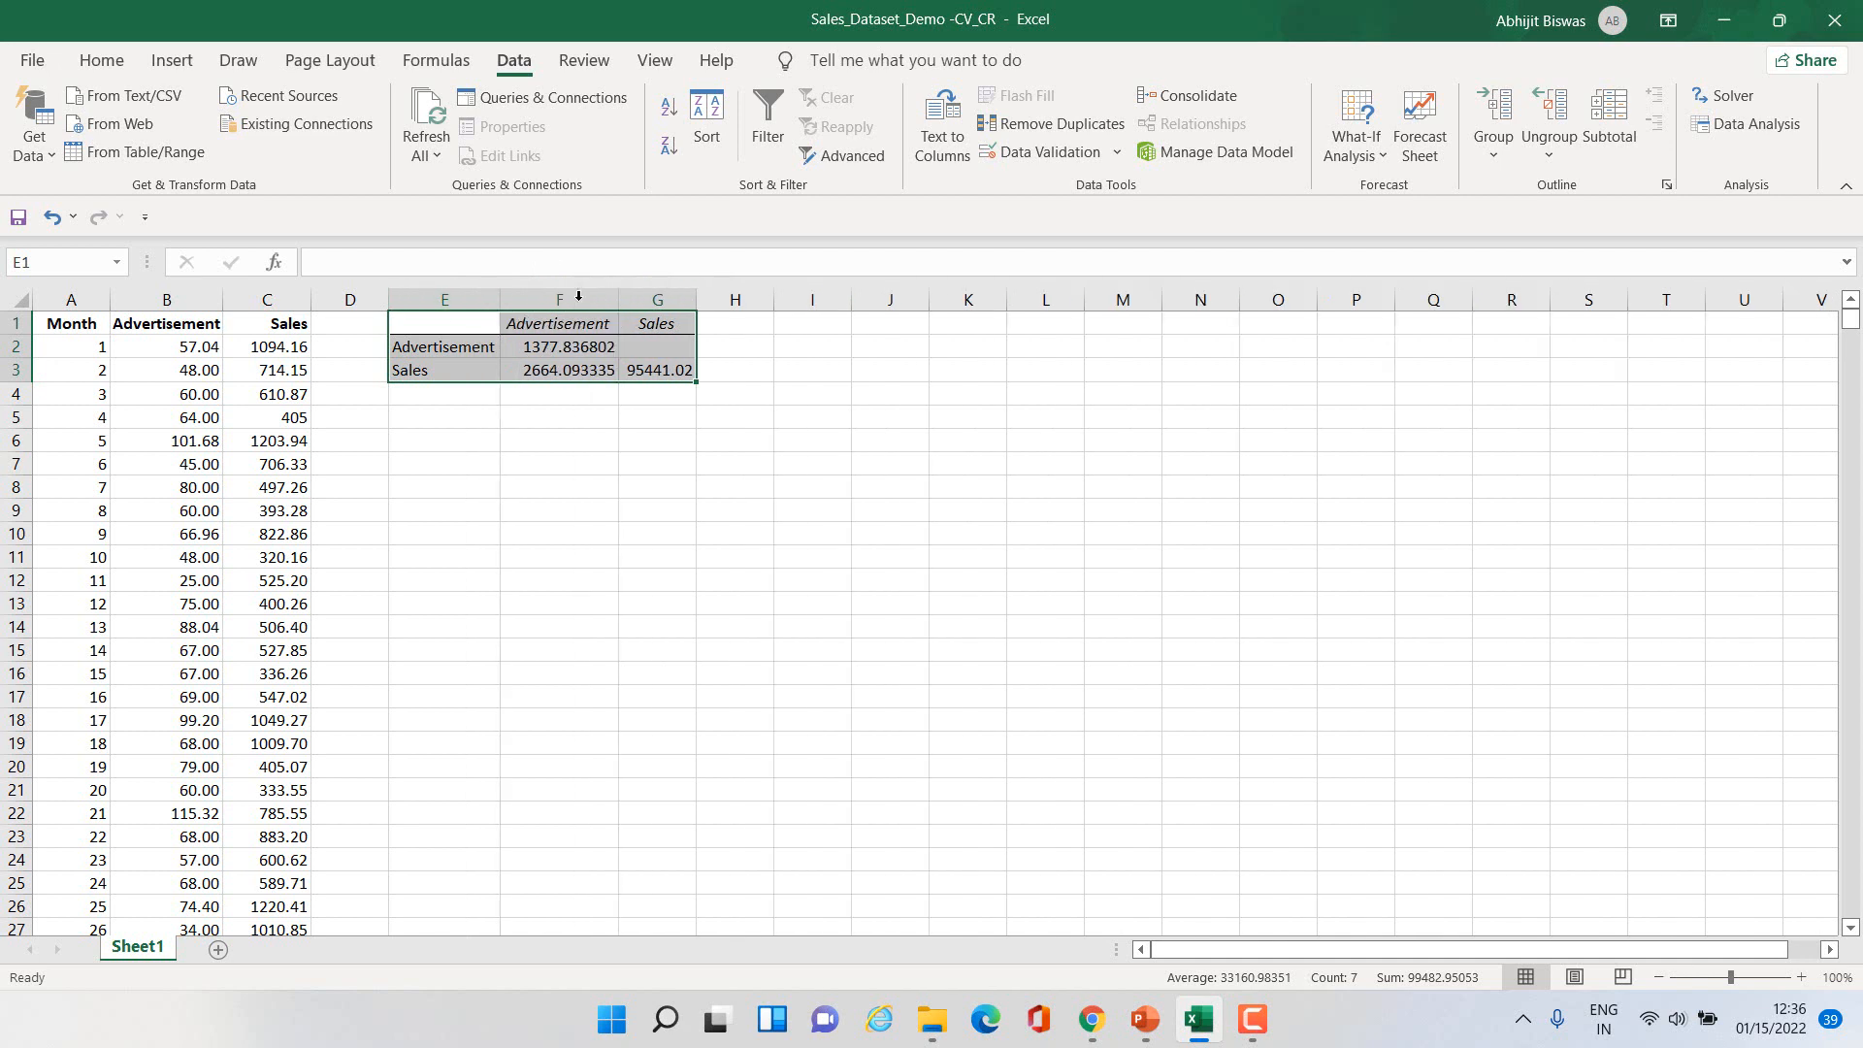
left_click(865, 489)
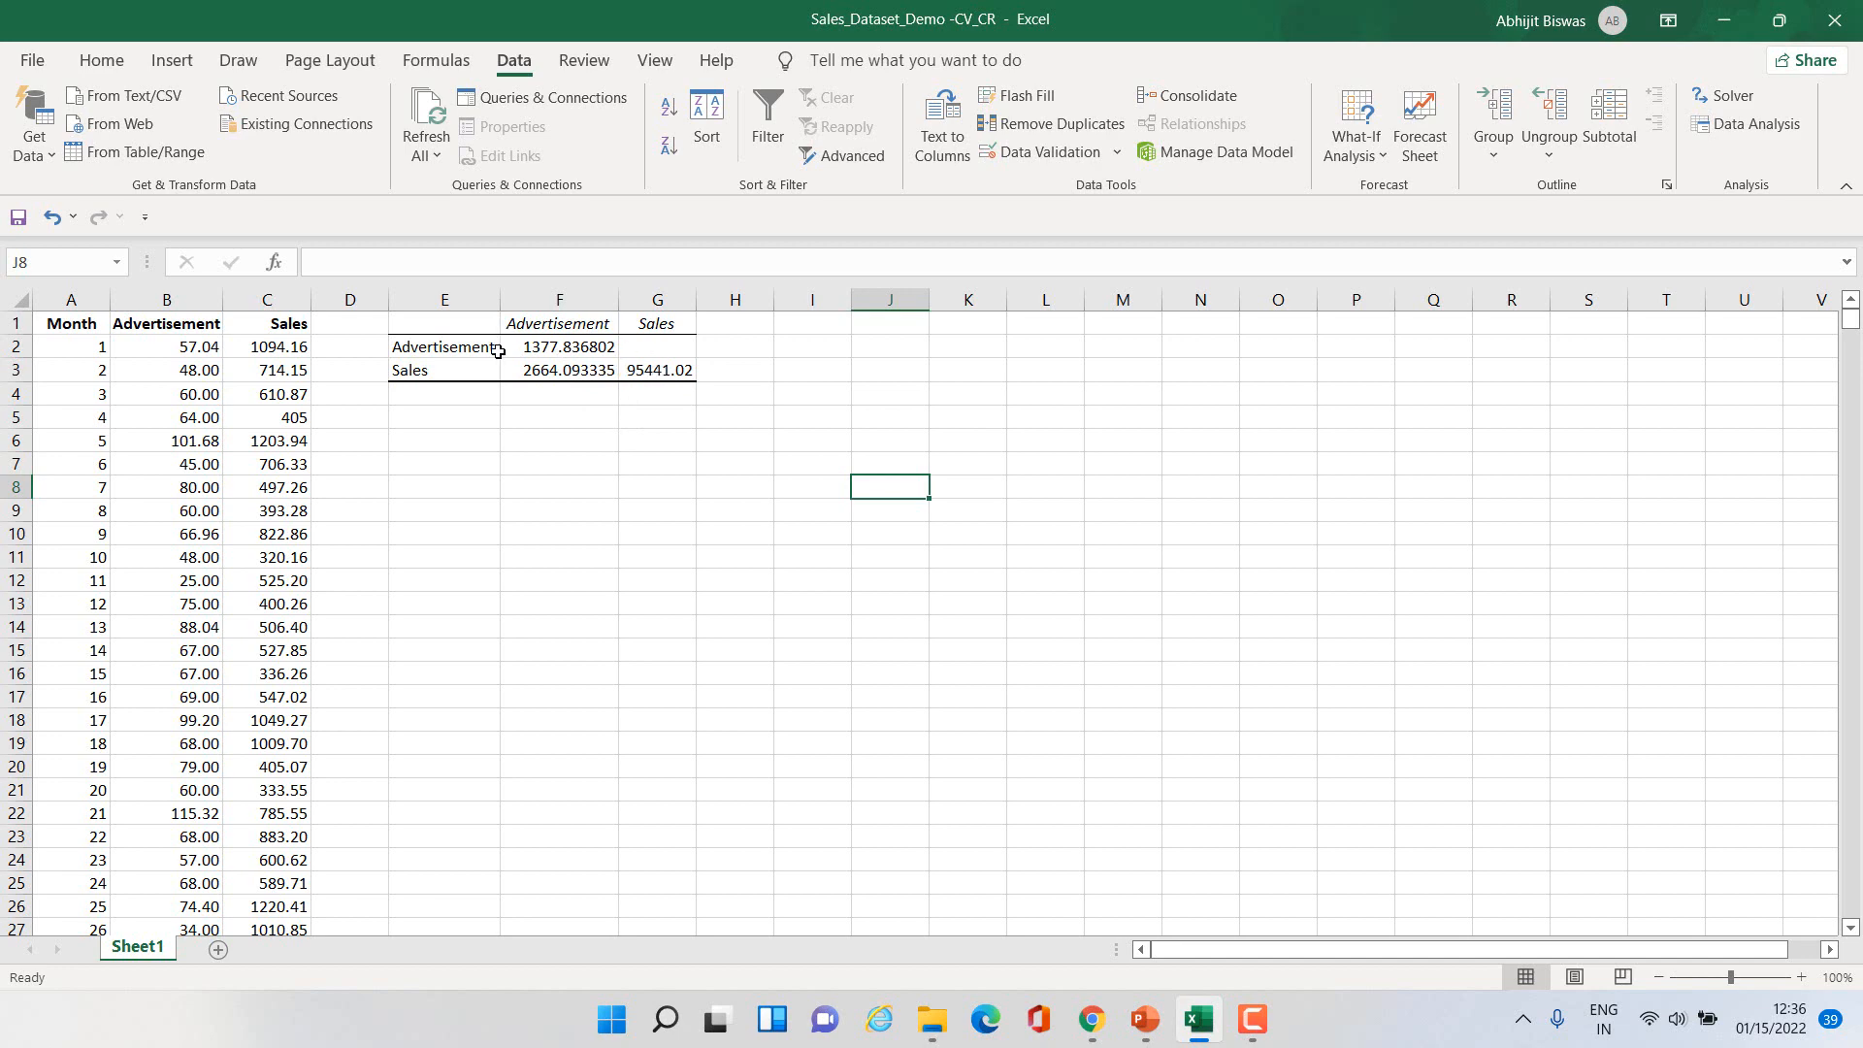
Step: Check the Advertisement variance formula in F2, and enter the label "Variance of A" in cell E5
left_click(563, 346)
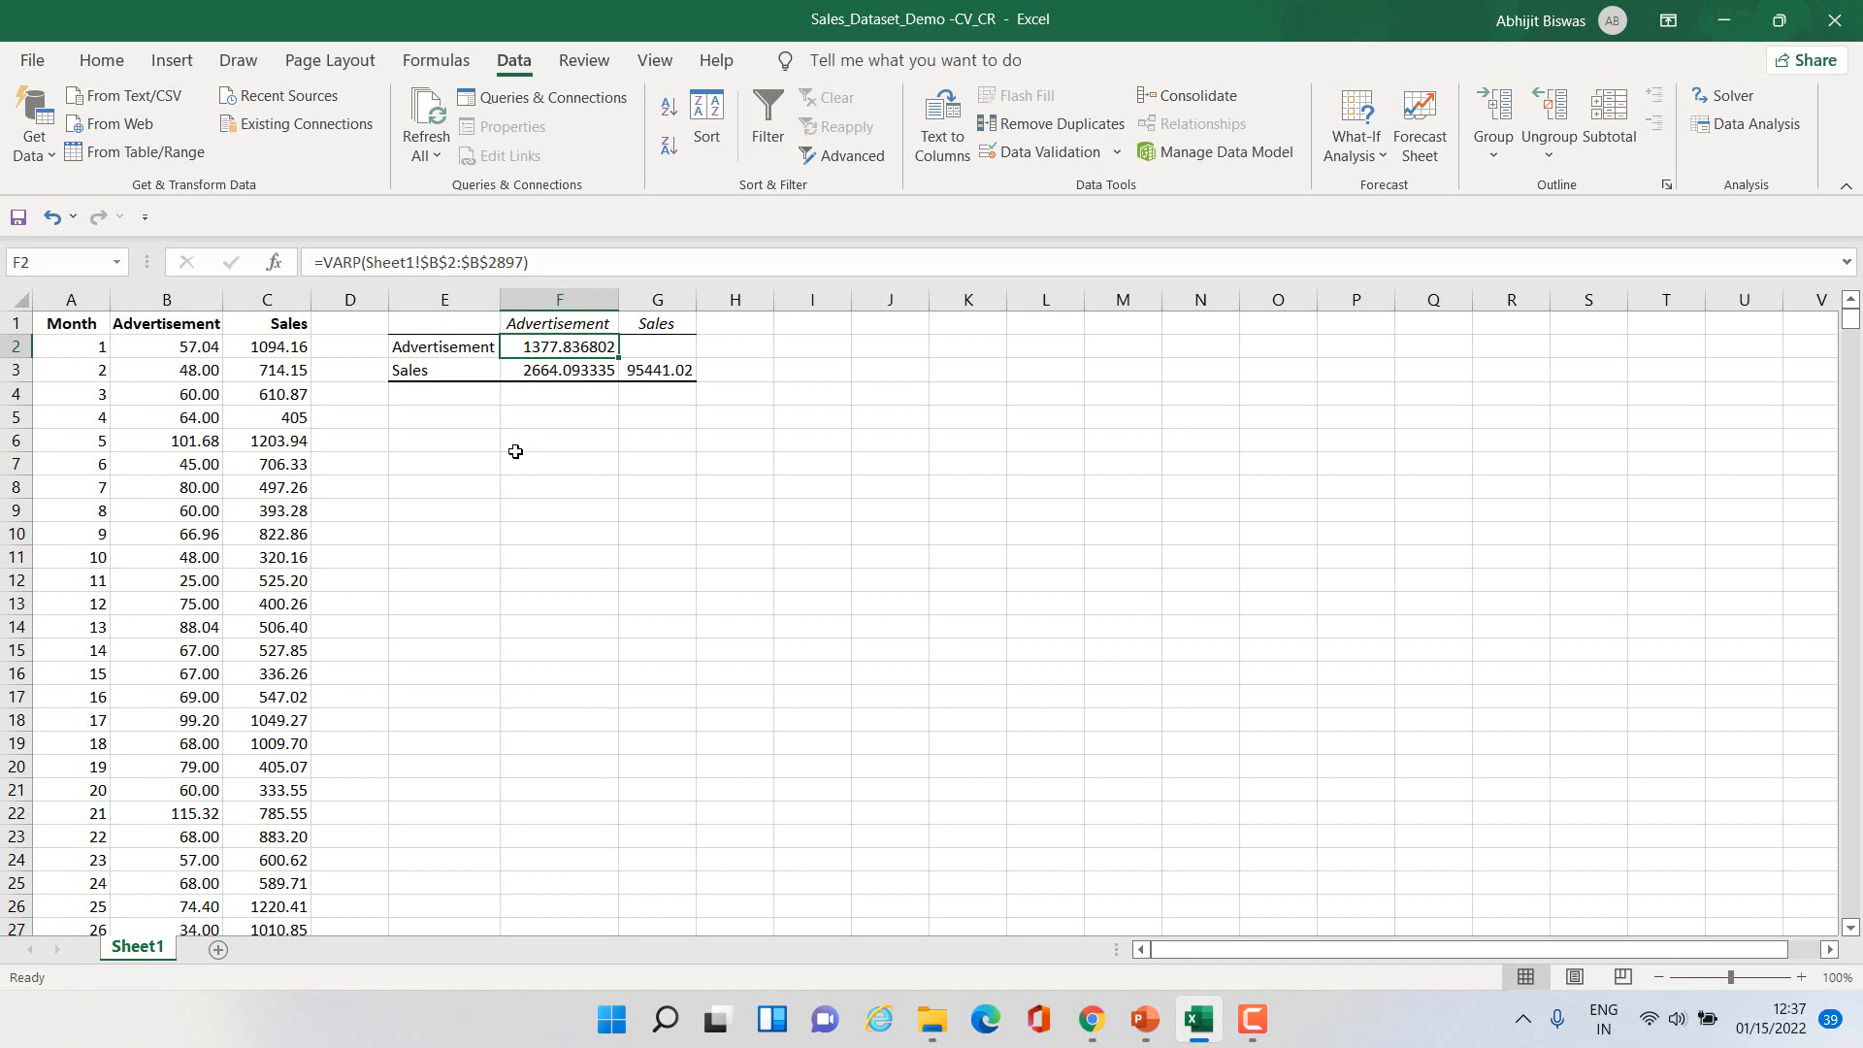
left_click(435, 421)
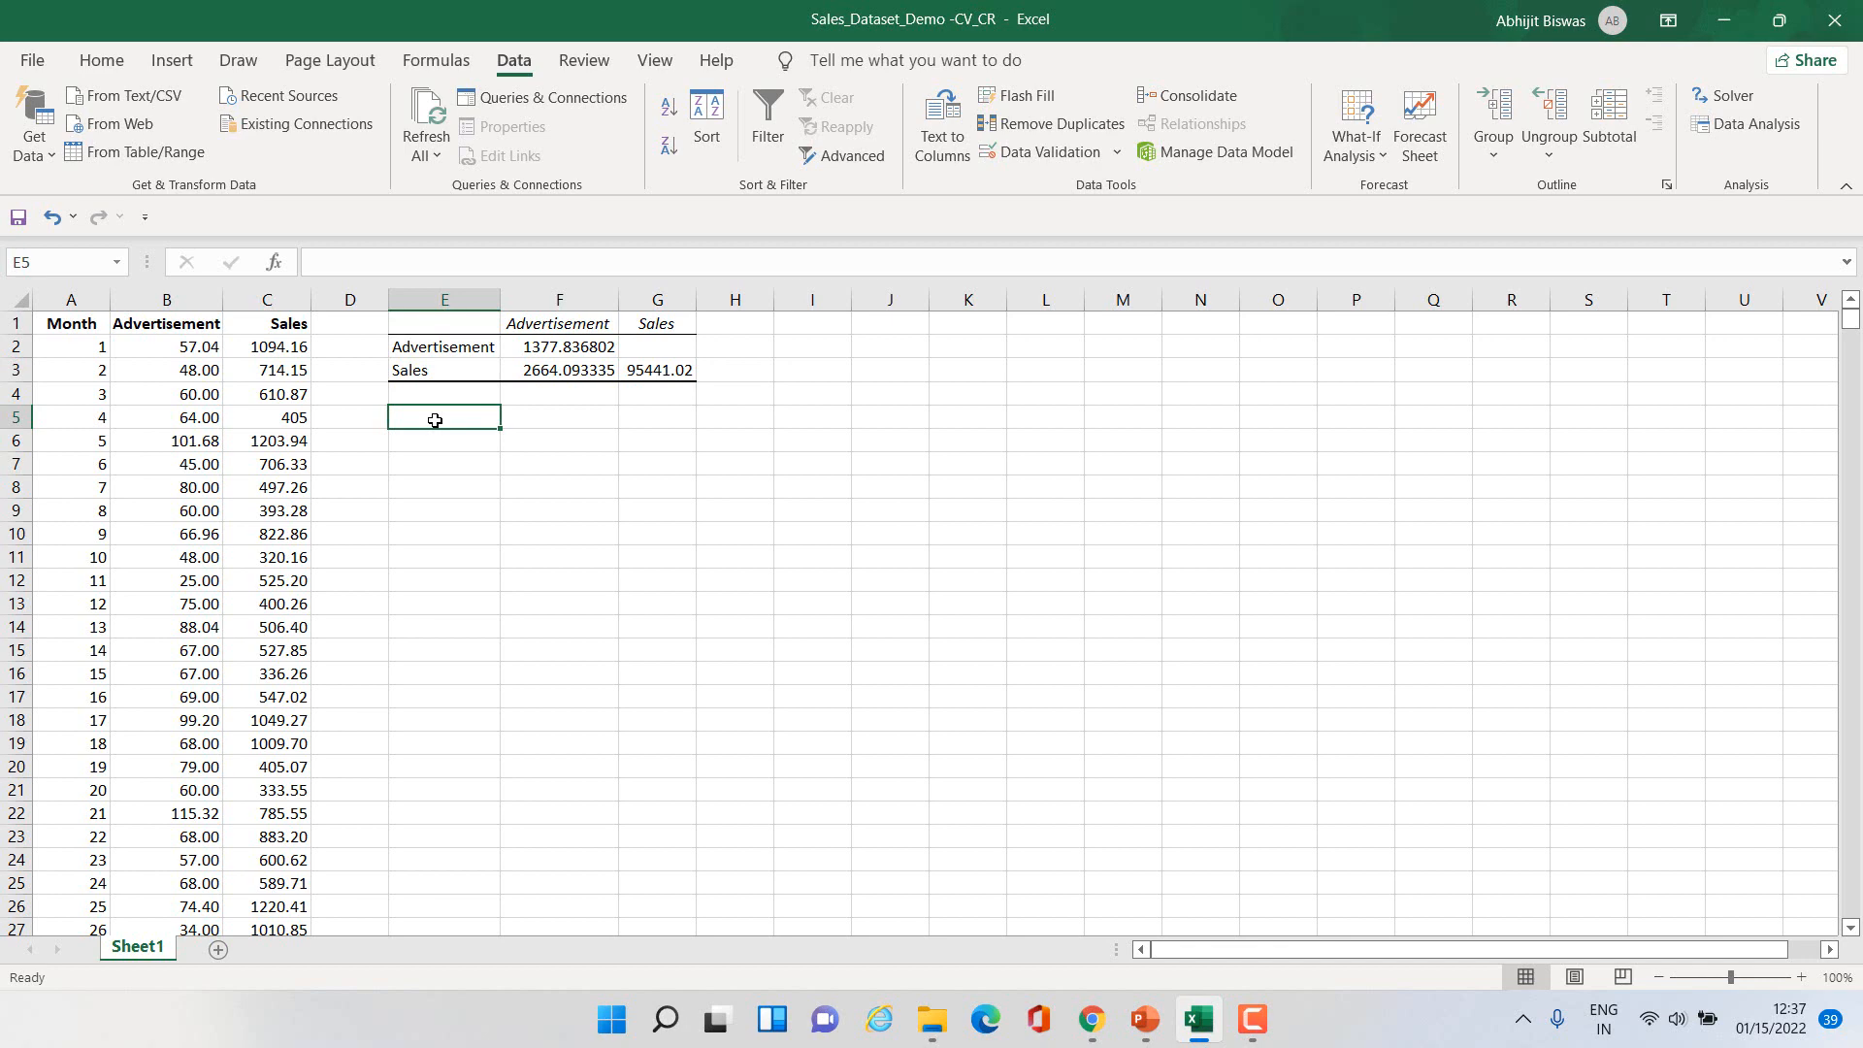
type("V")
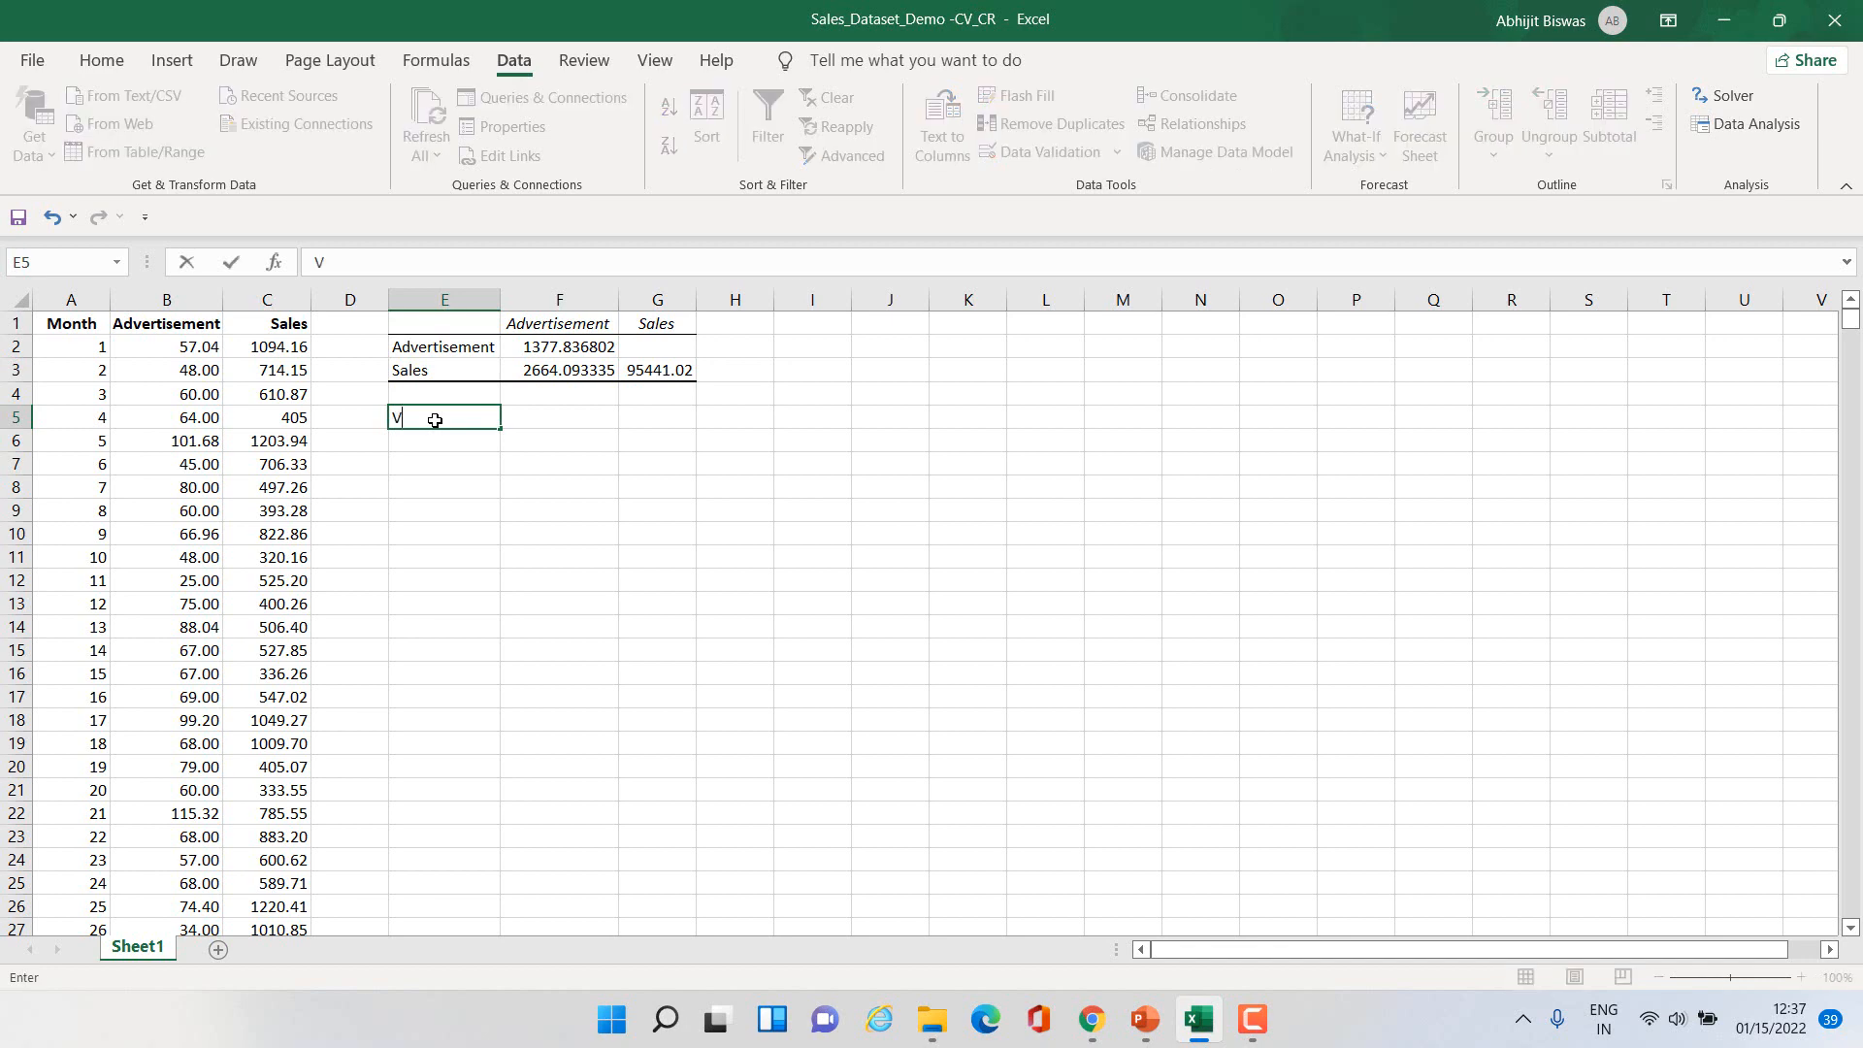
type("ariance of A")
key("Tab")
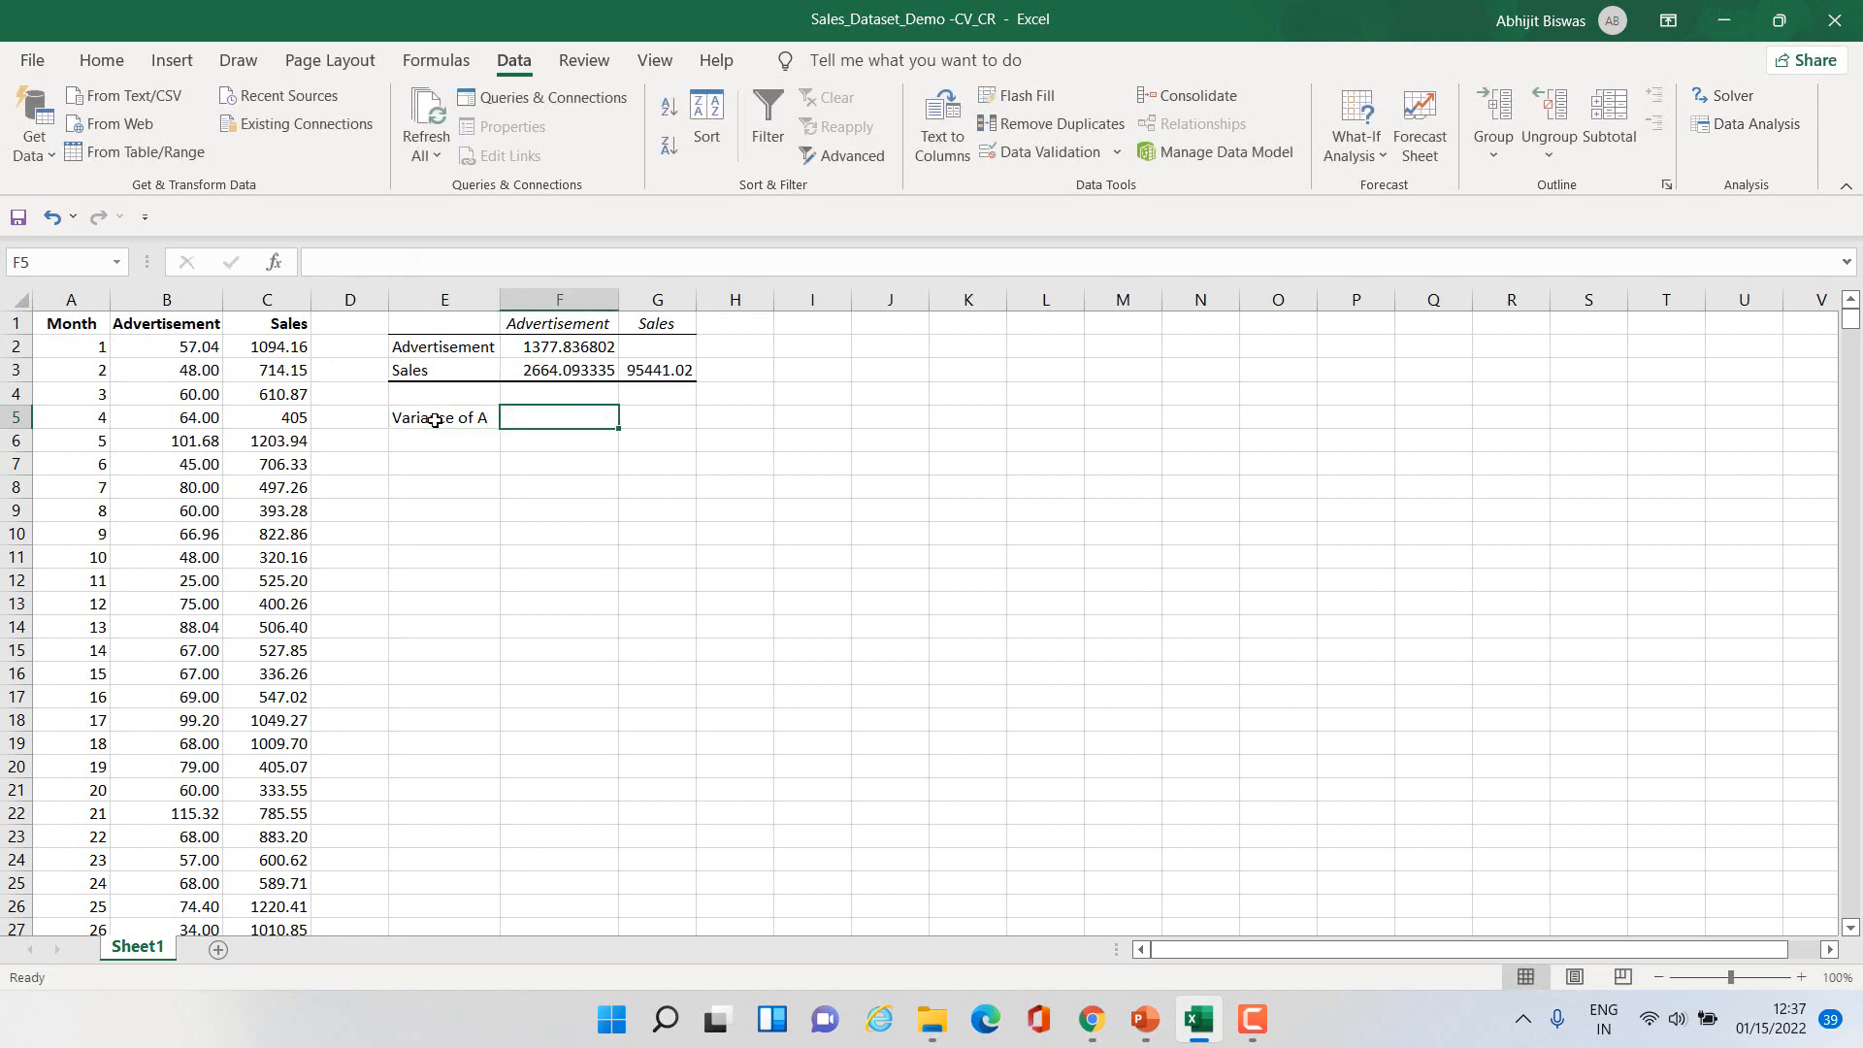
Step: Calculate the population variance of the Advertisement data in cell F5 with =VAR.P(B2:B2897)
type("=")
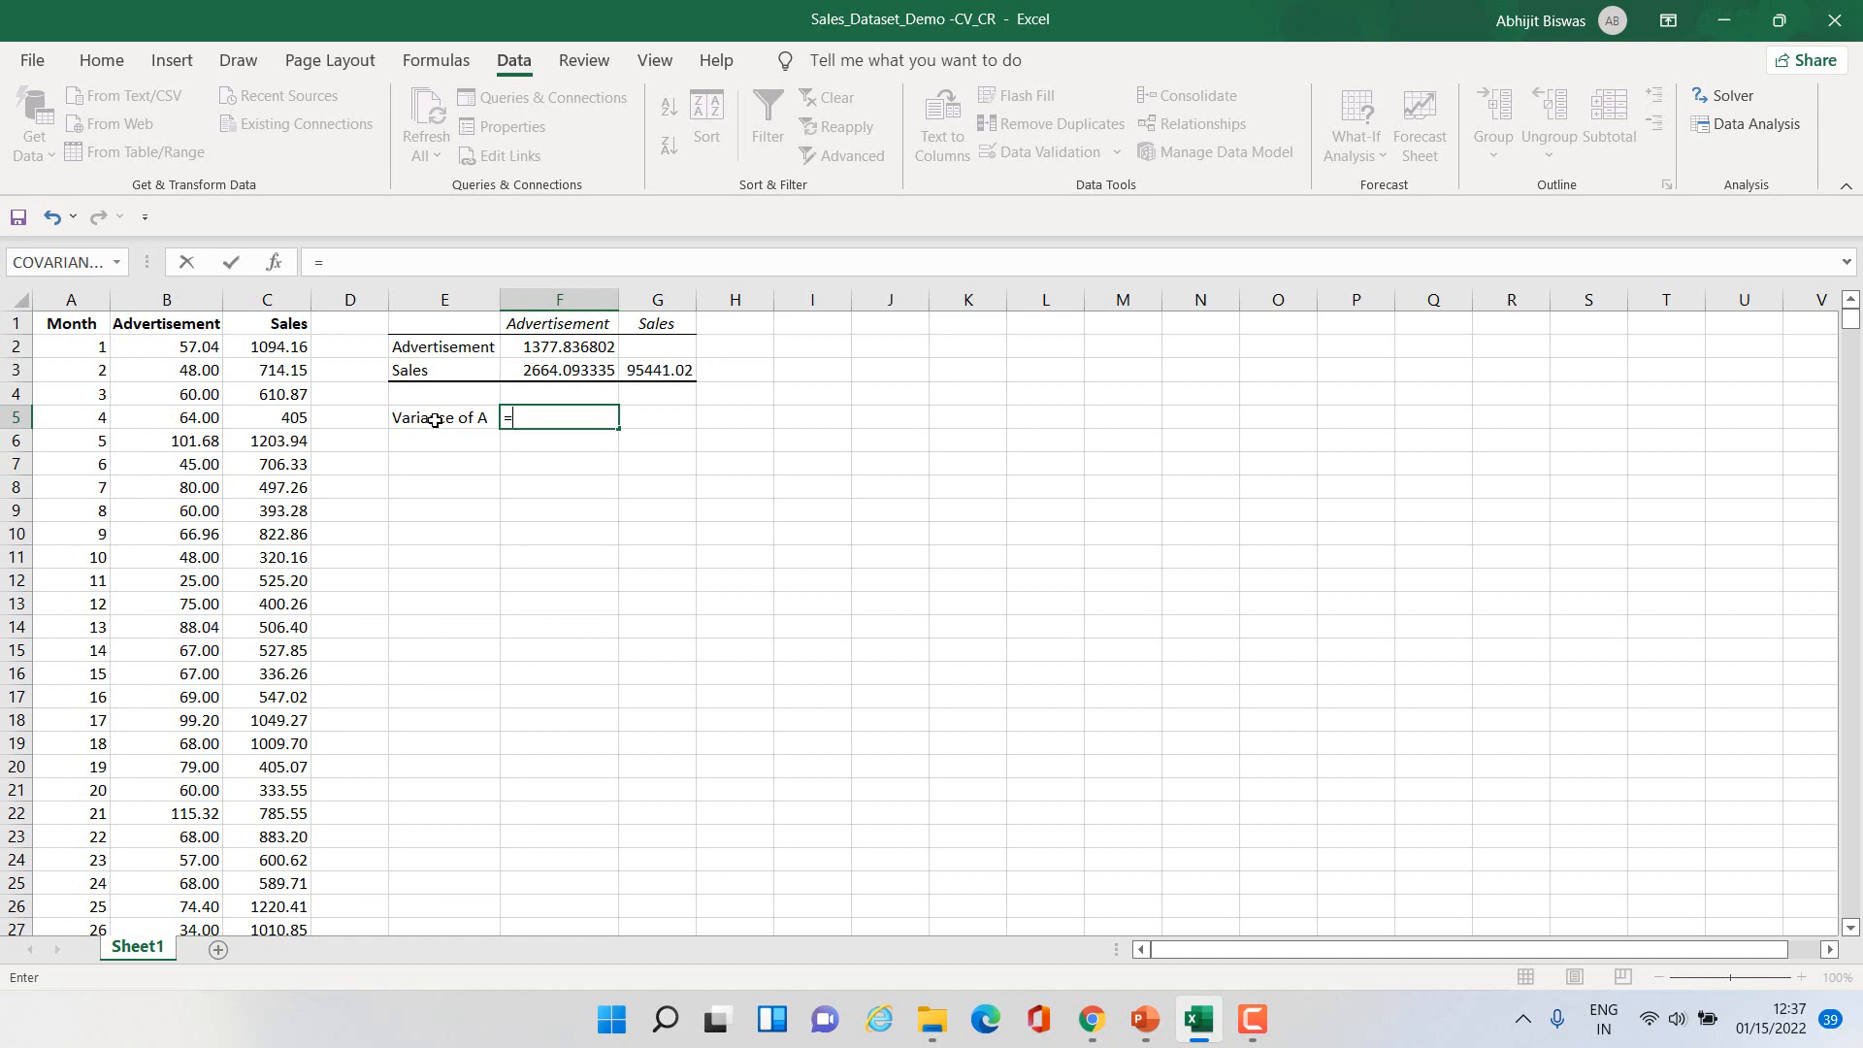
type("VAR")
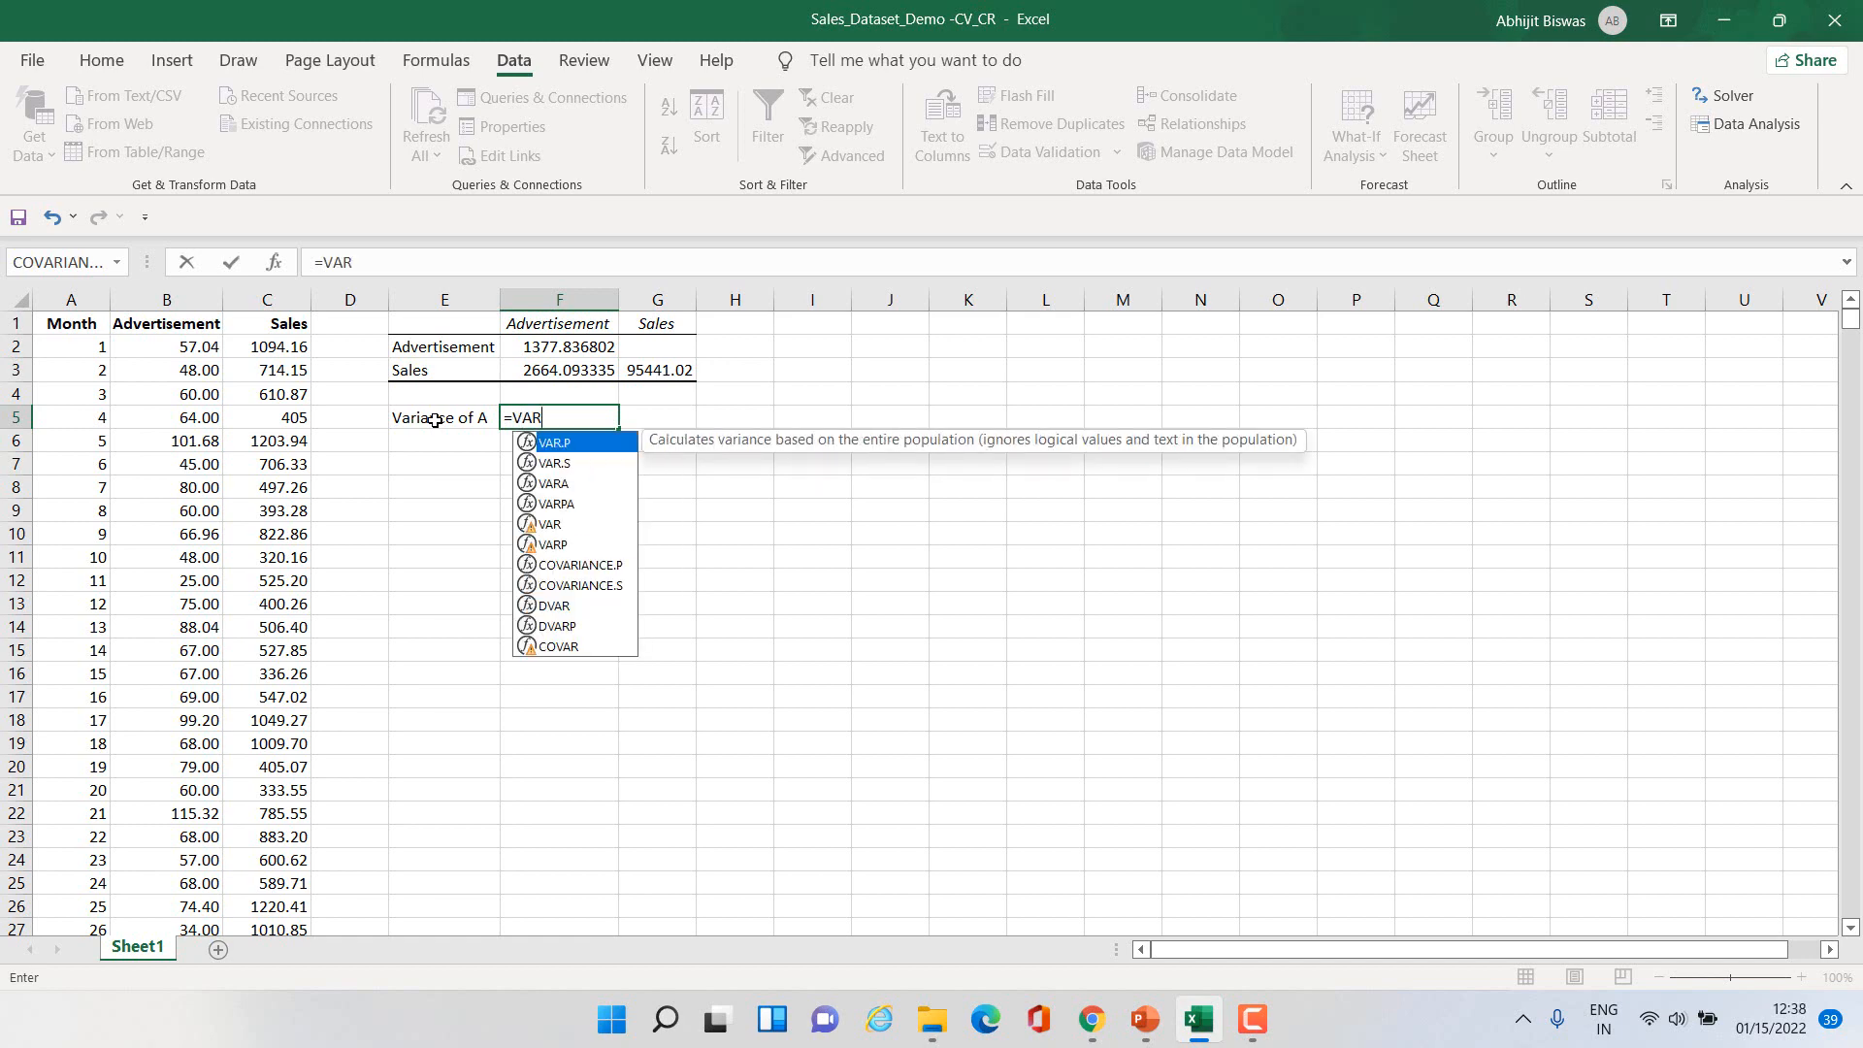
key("Tab")
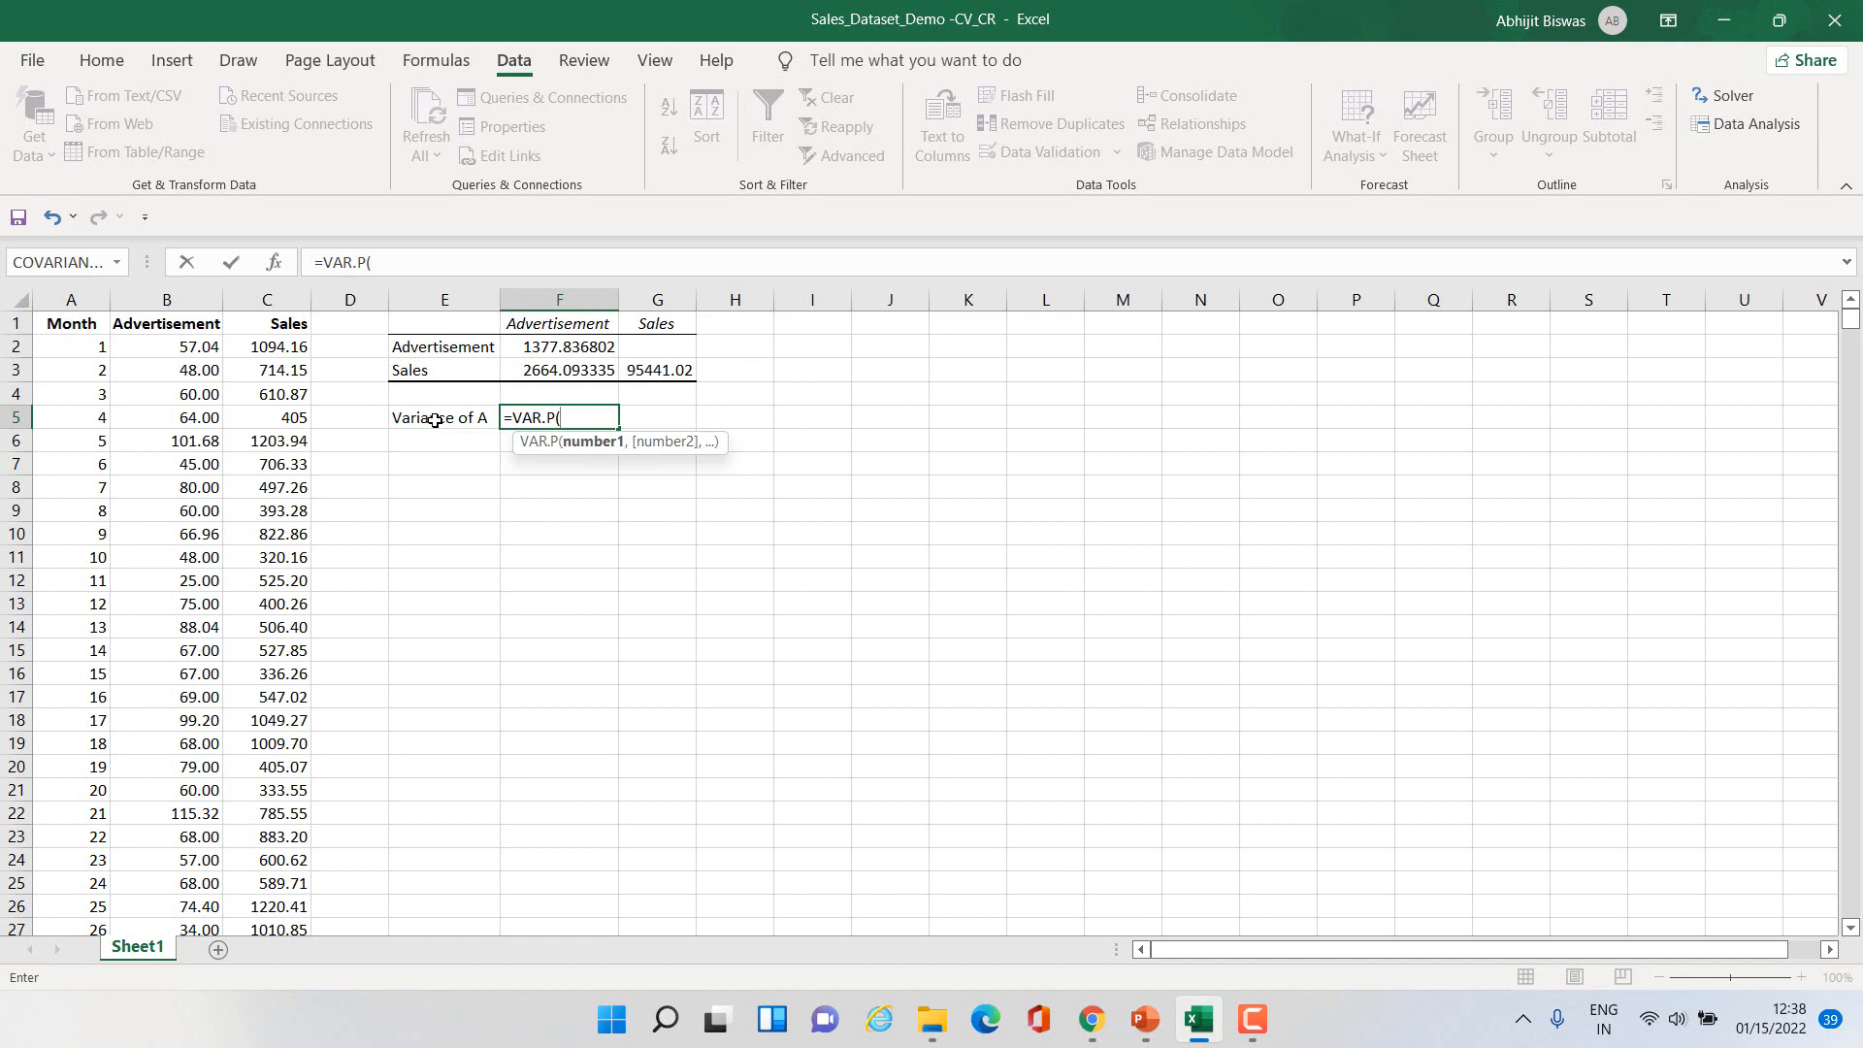
left_click(185, 348)
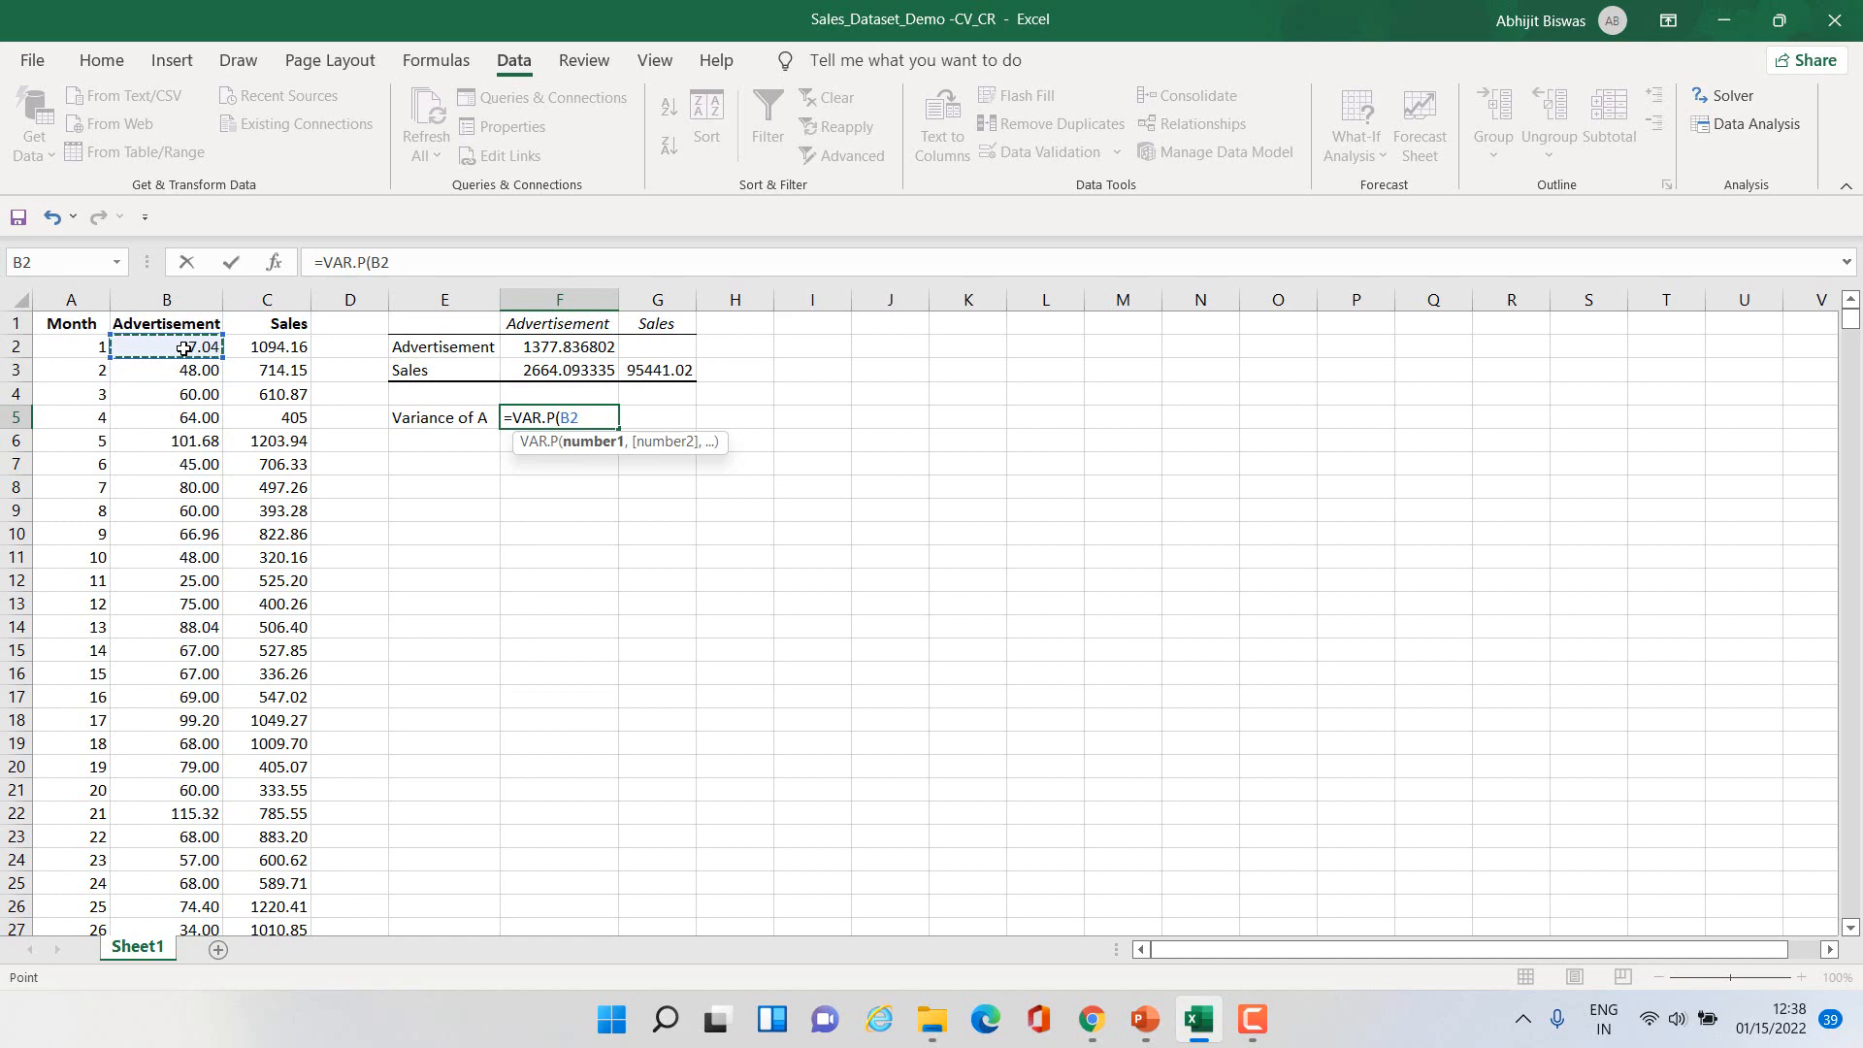
key("ctrl+shift+Down")
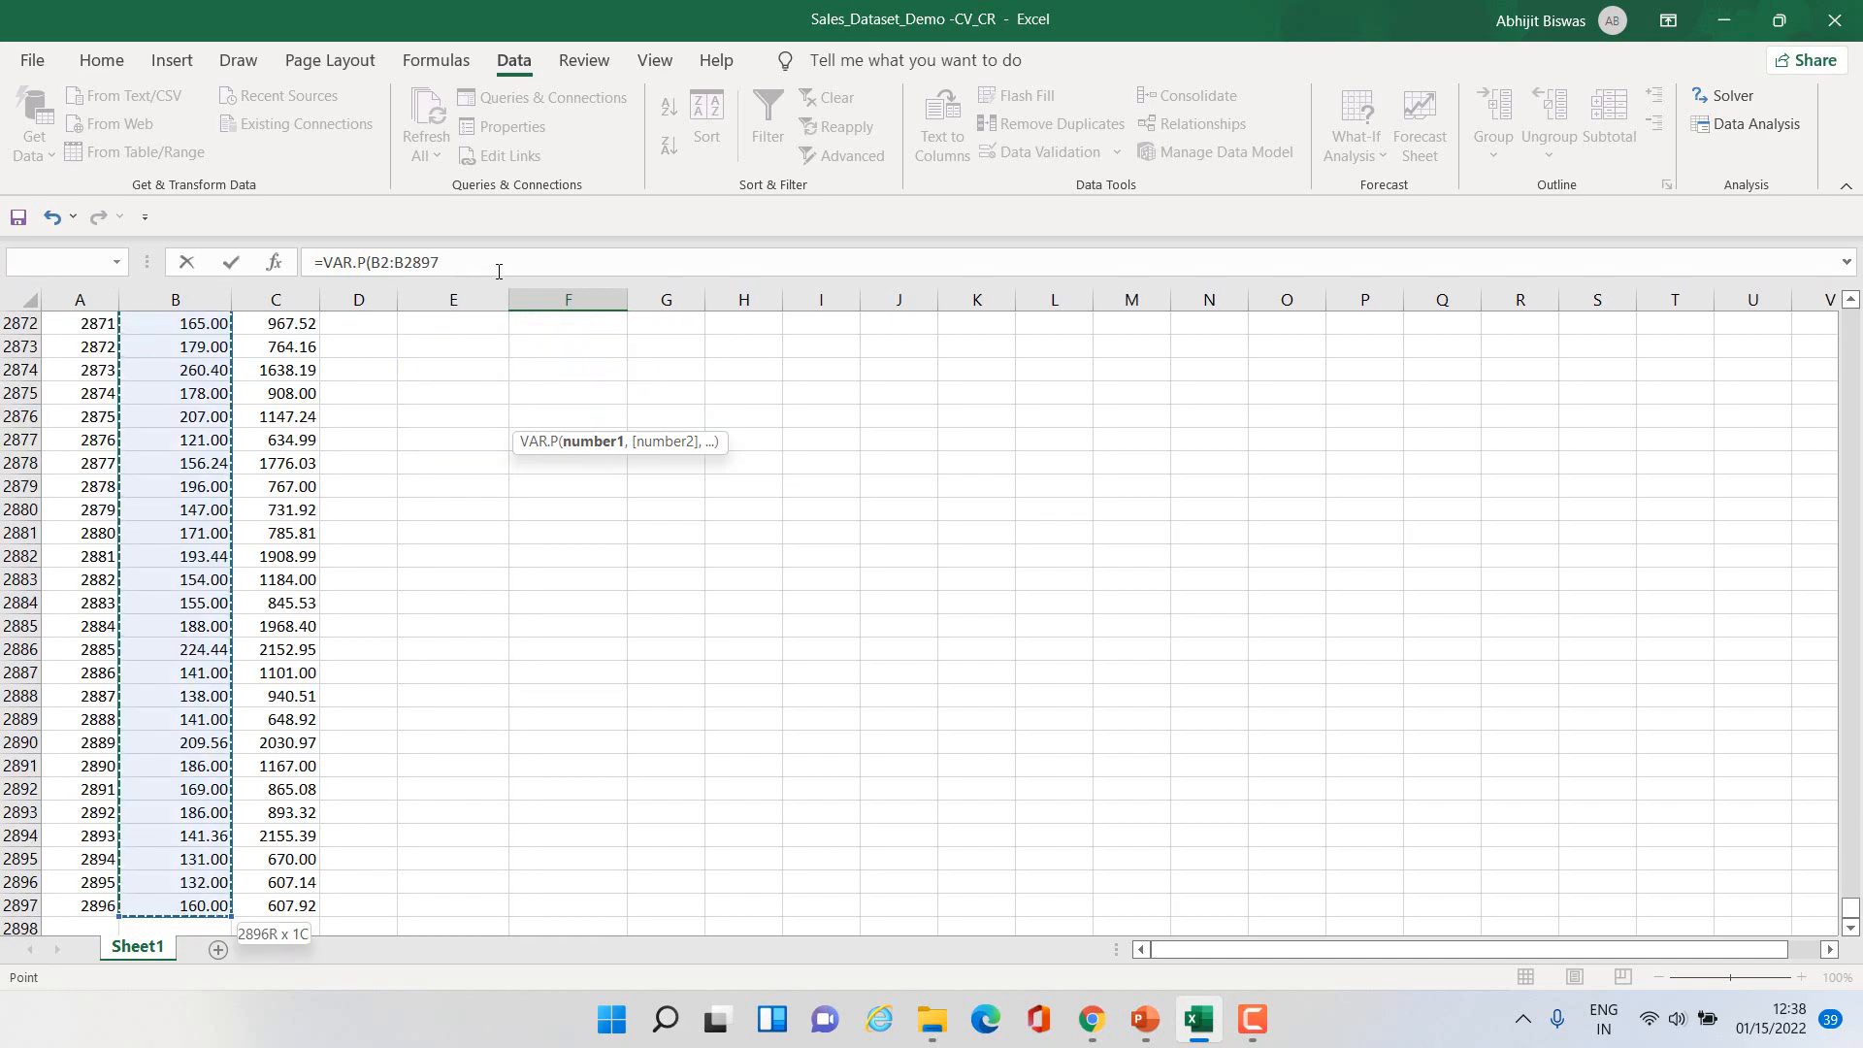
left_click(449, 258)
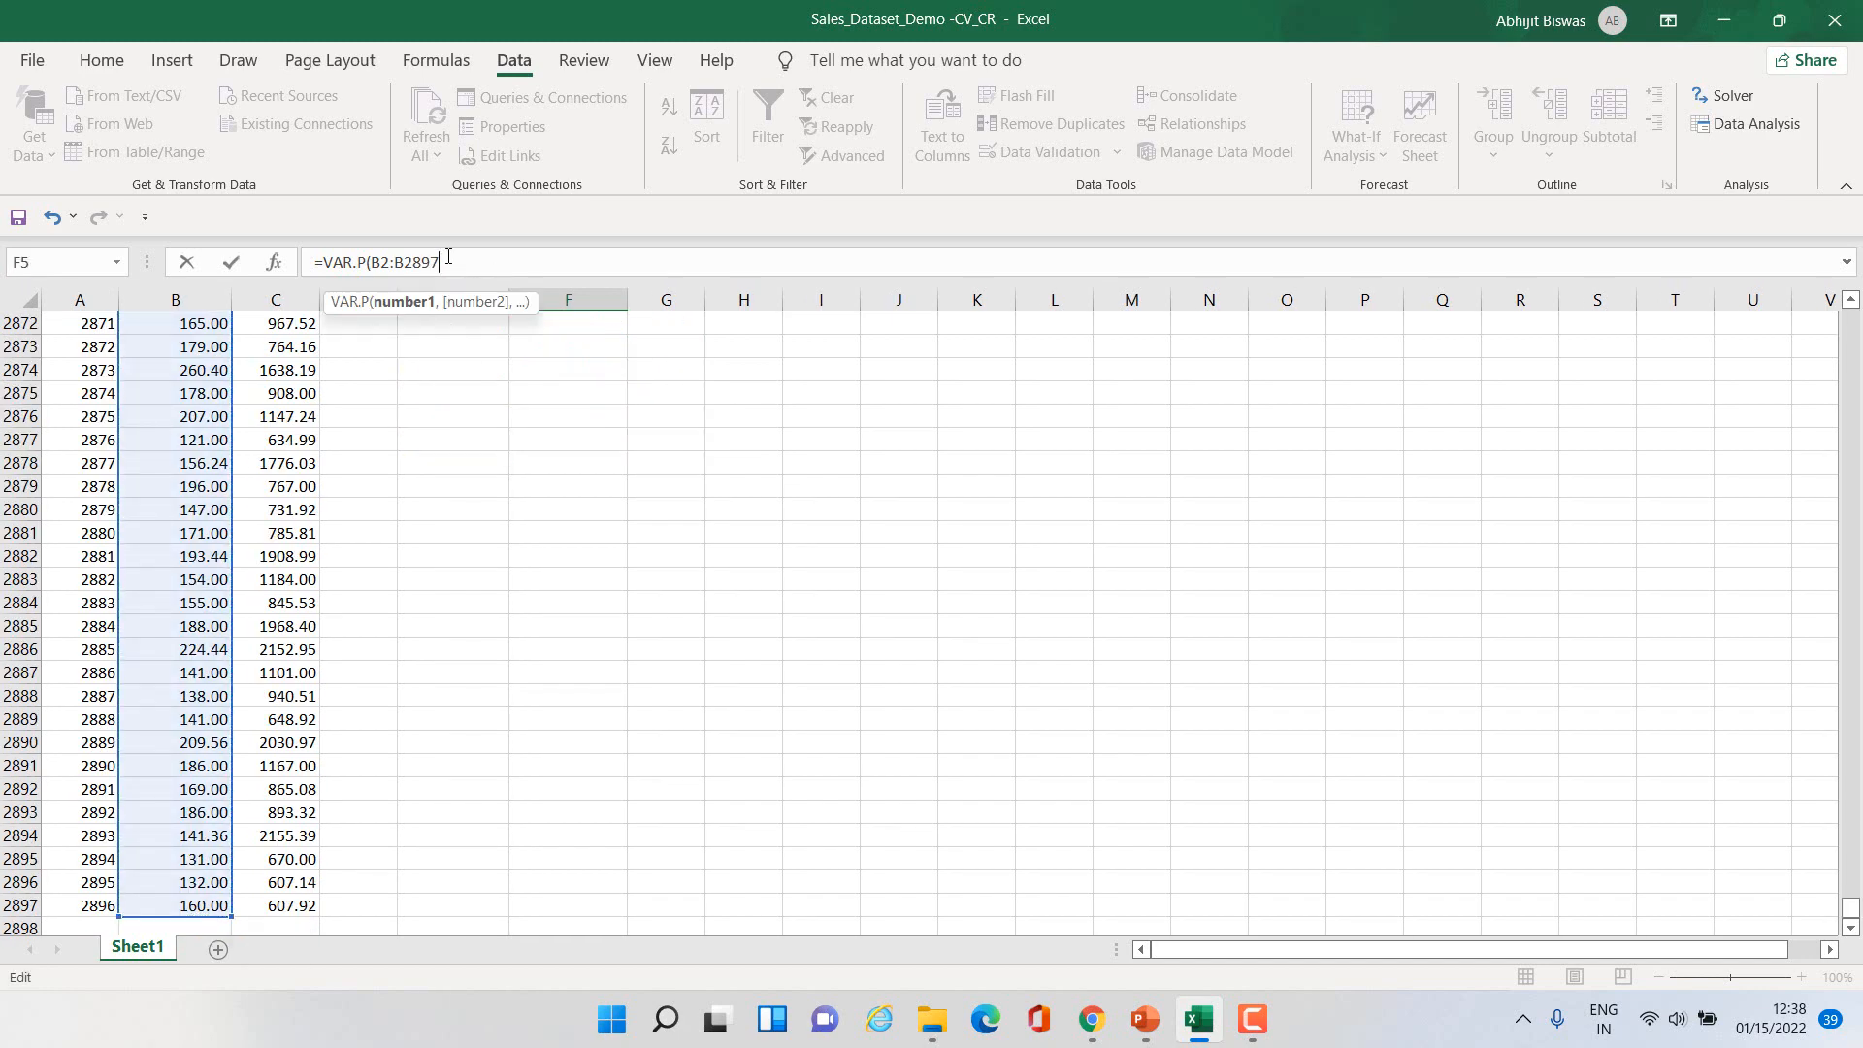
type(")")
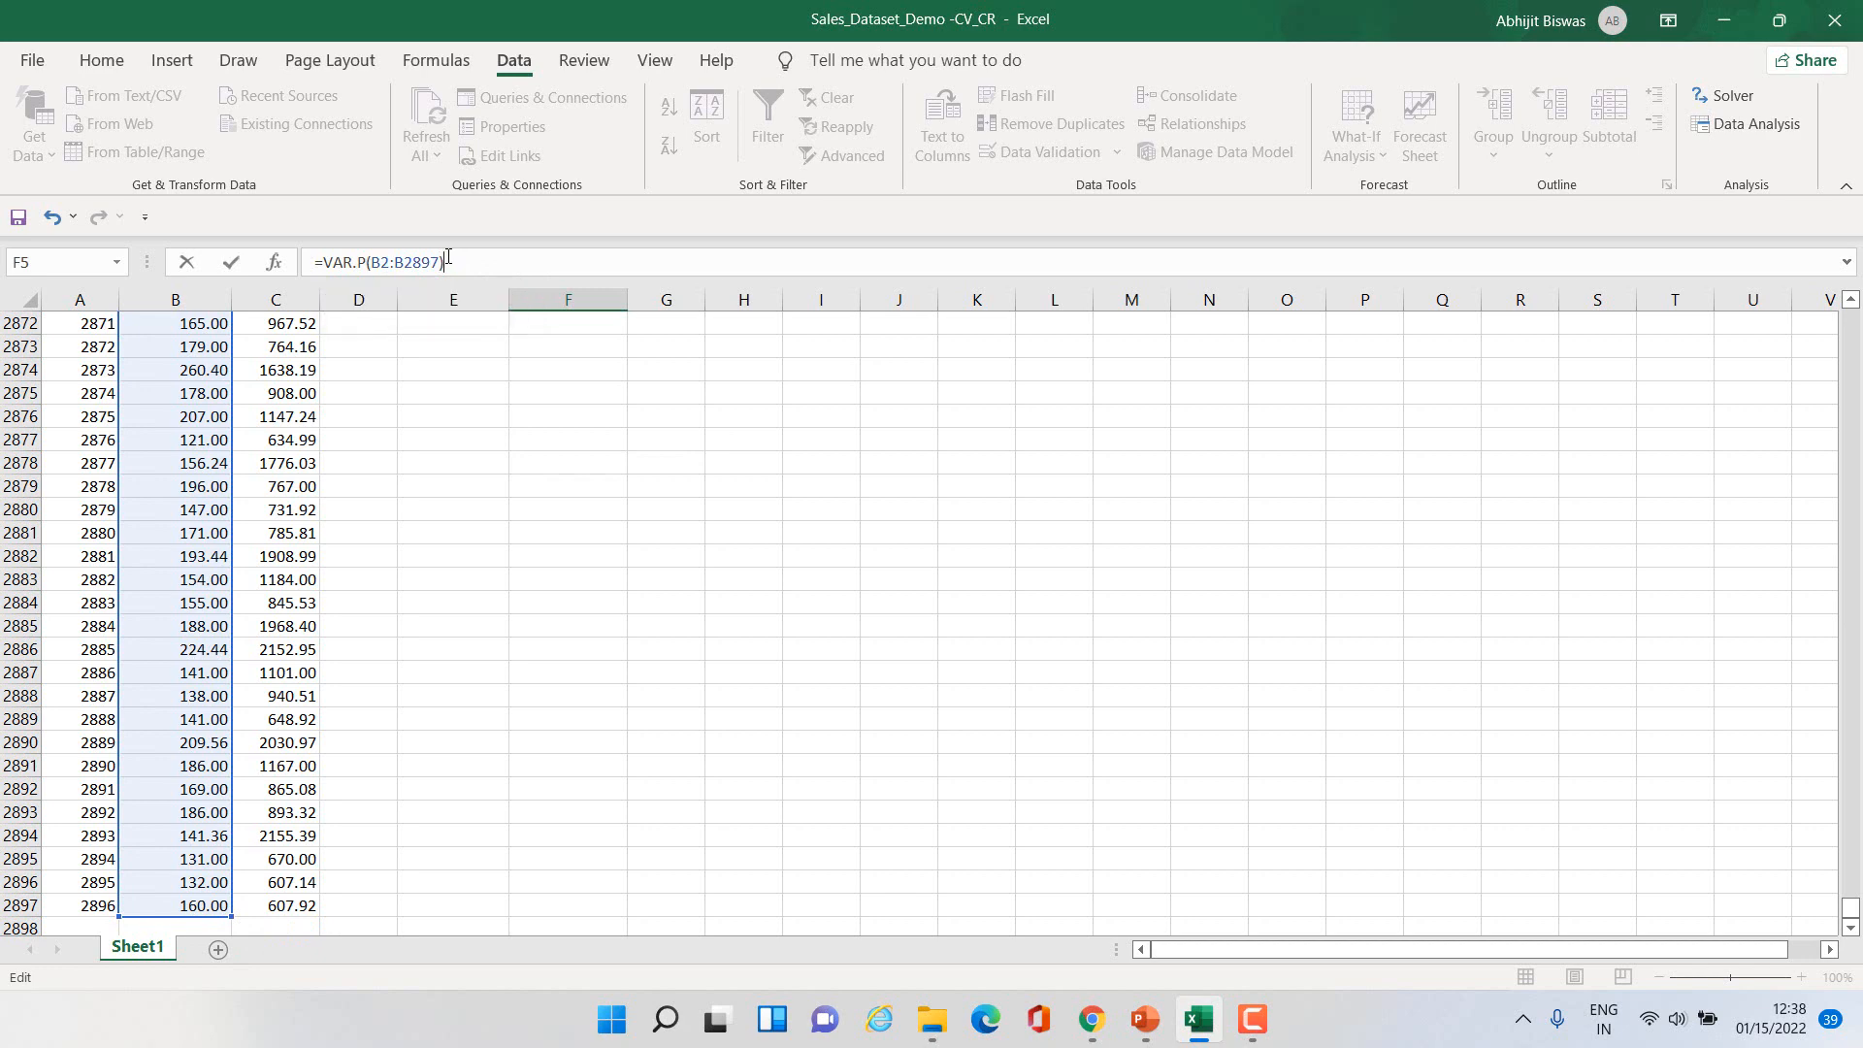
key("Return")
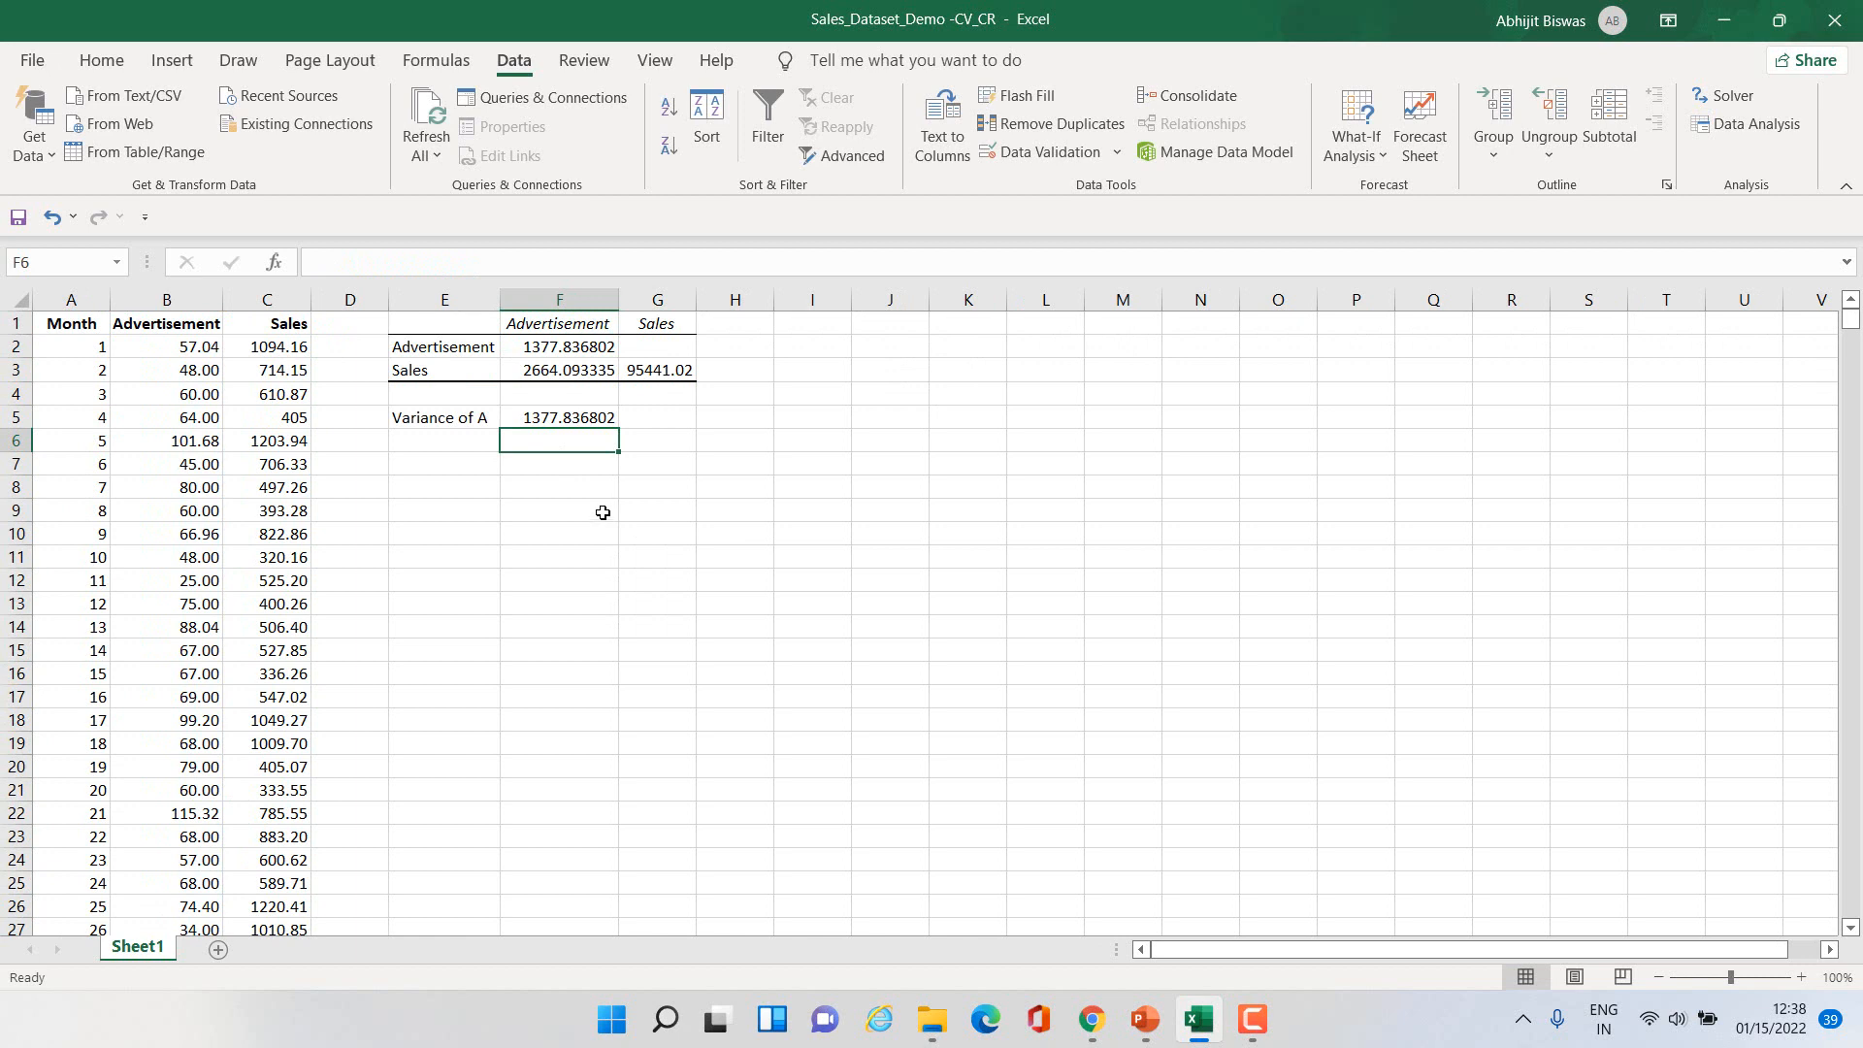
Step: Compare the variance formula and result in F5 with the Advertisement variance in F2 of the covariance table
left_click(559, 420)
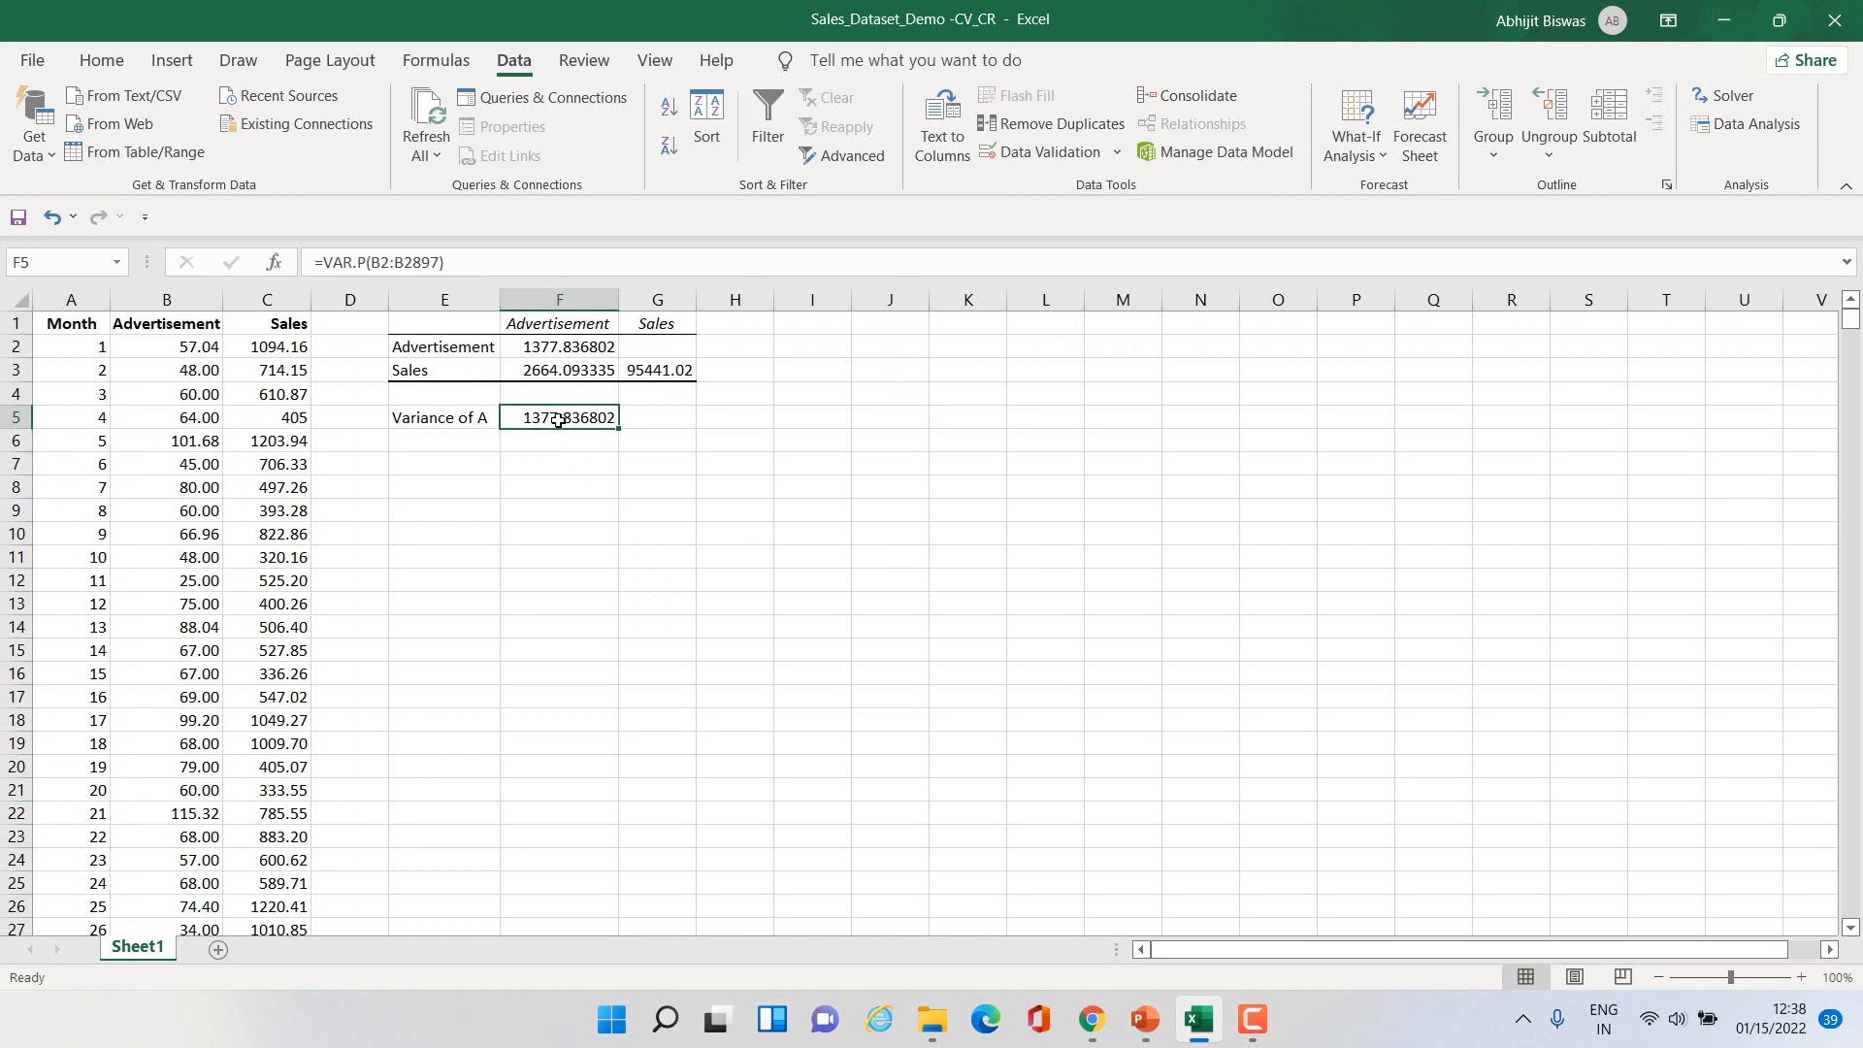
left_click(559, 348)
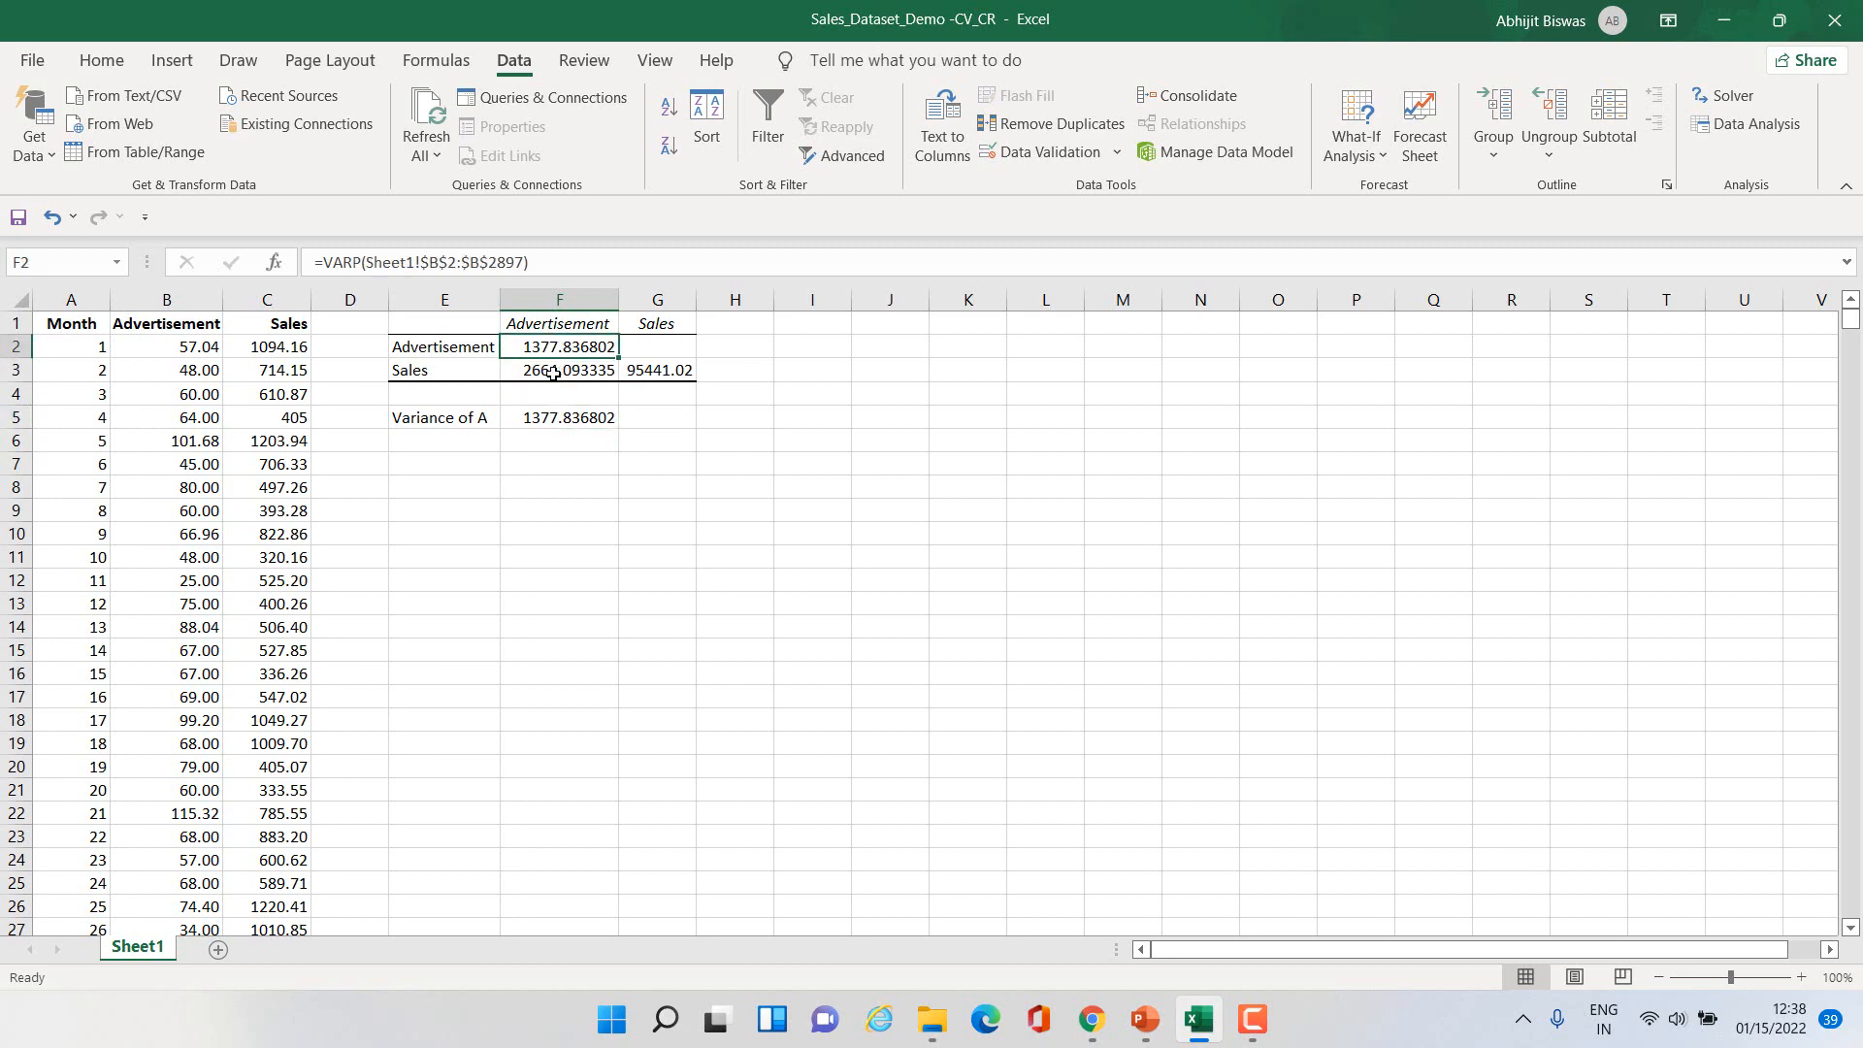
left_click(552, 420)
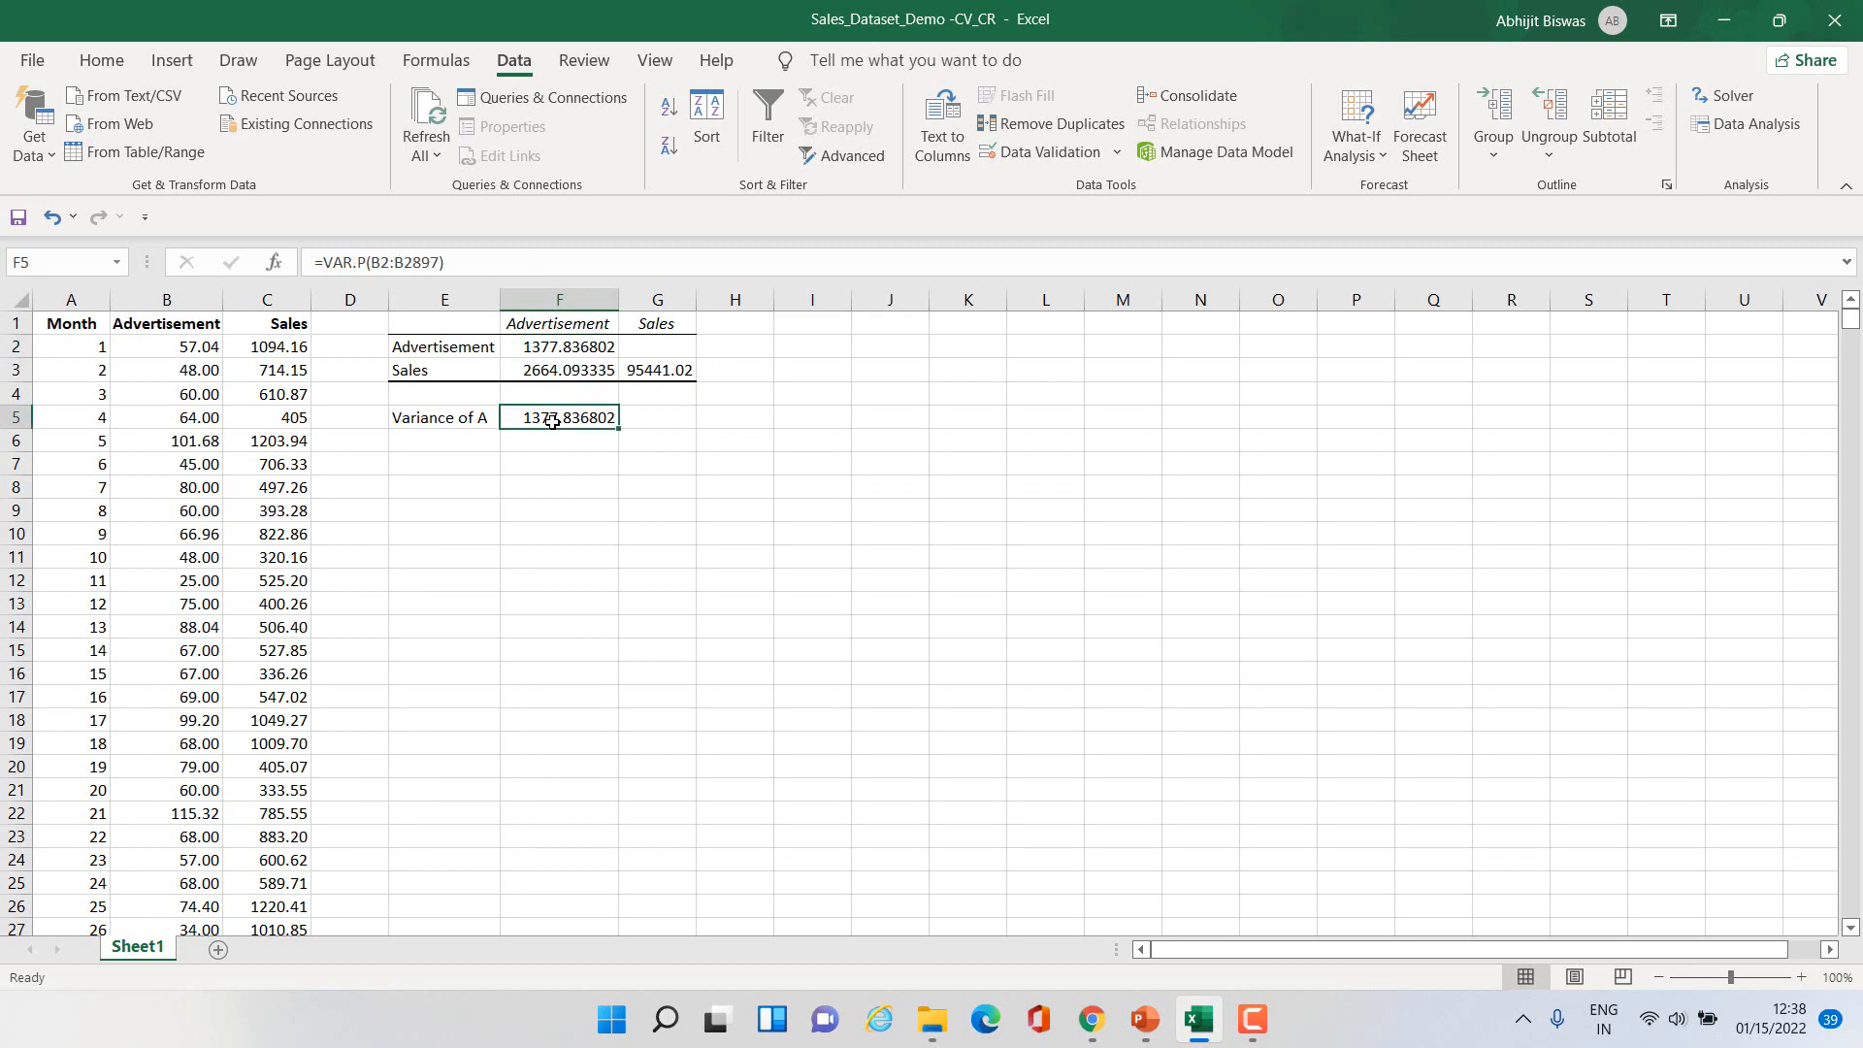
Step: Check the Sales variance formula in G3, and enter the label "Variance of S" in cell E6
left_click(655, 370)
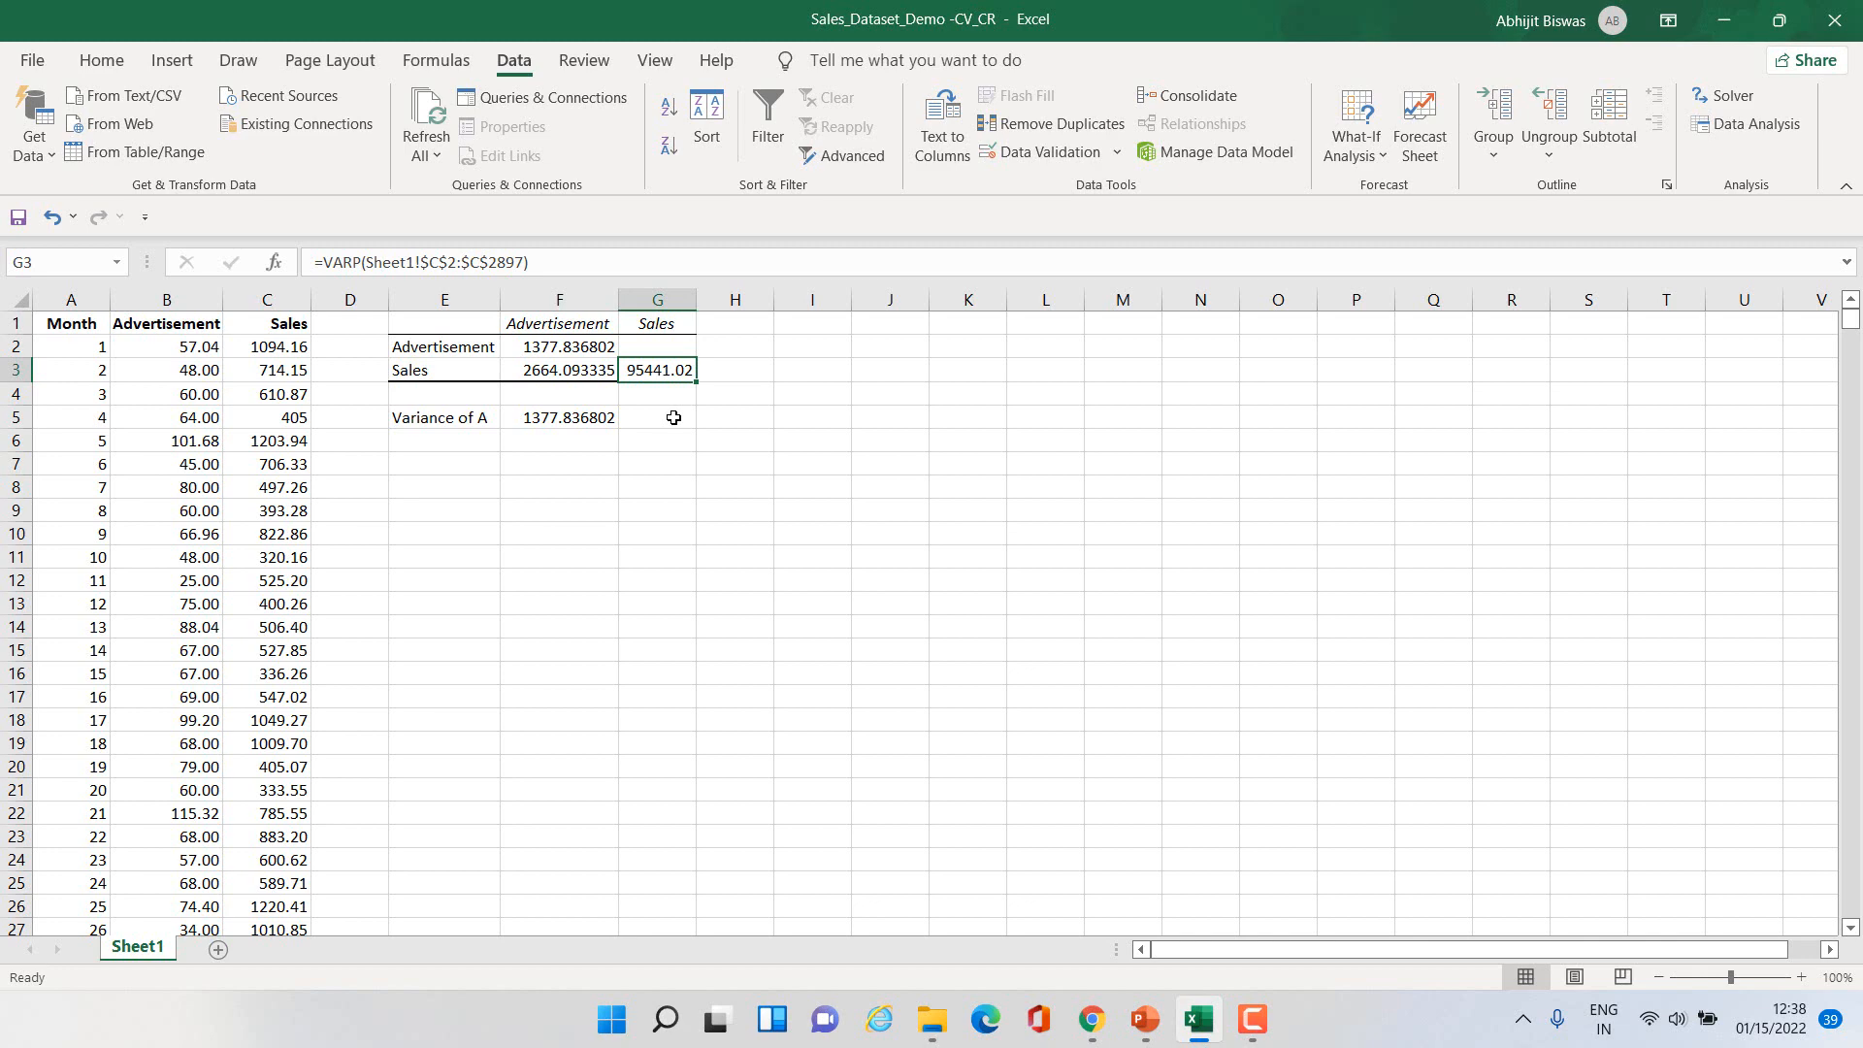
left_click(438, 449)
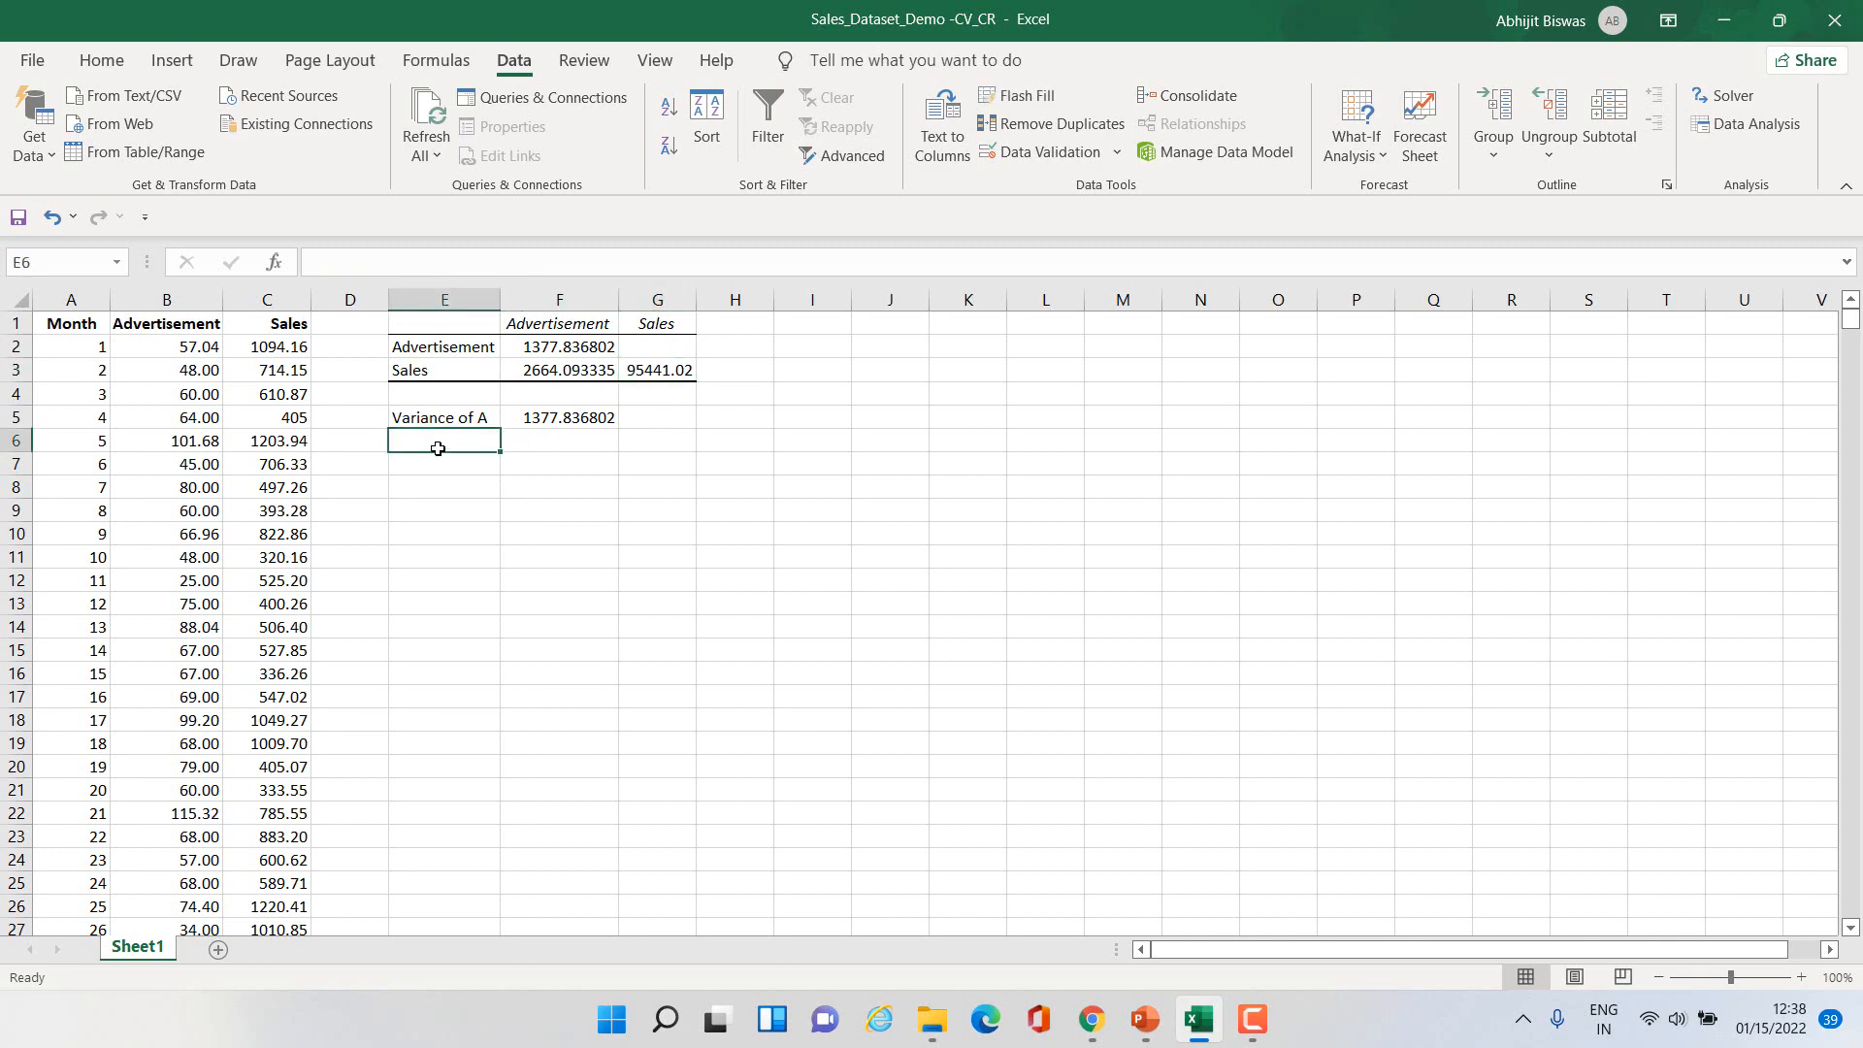
type("V")
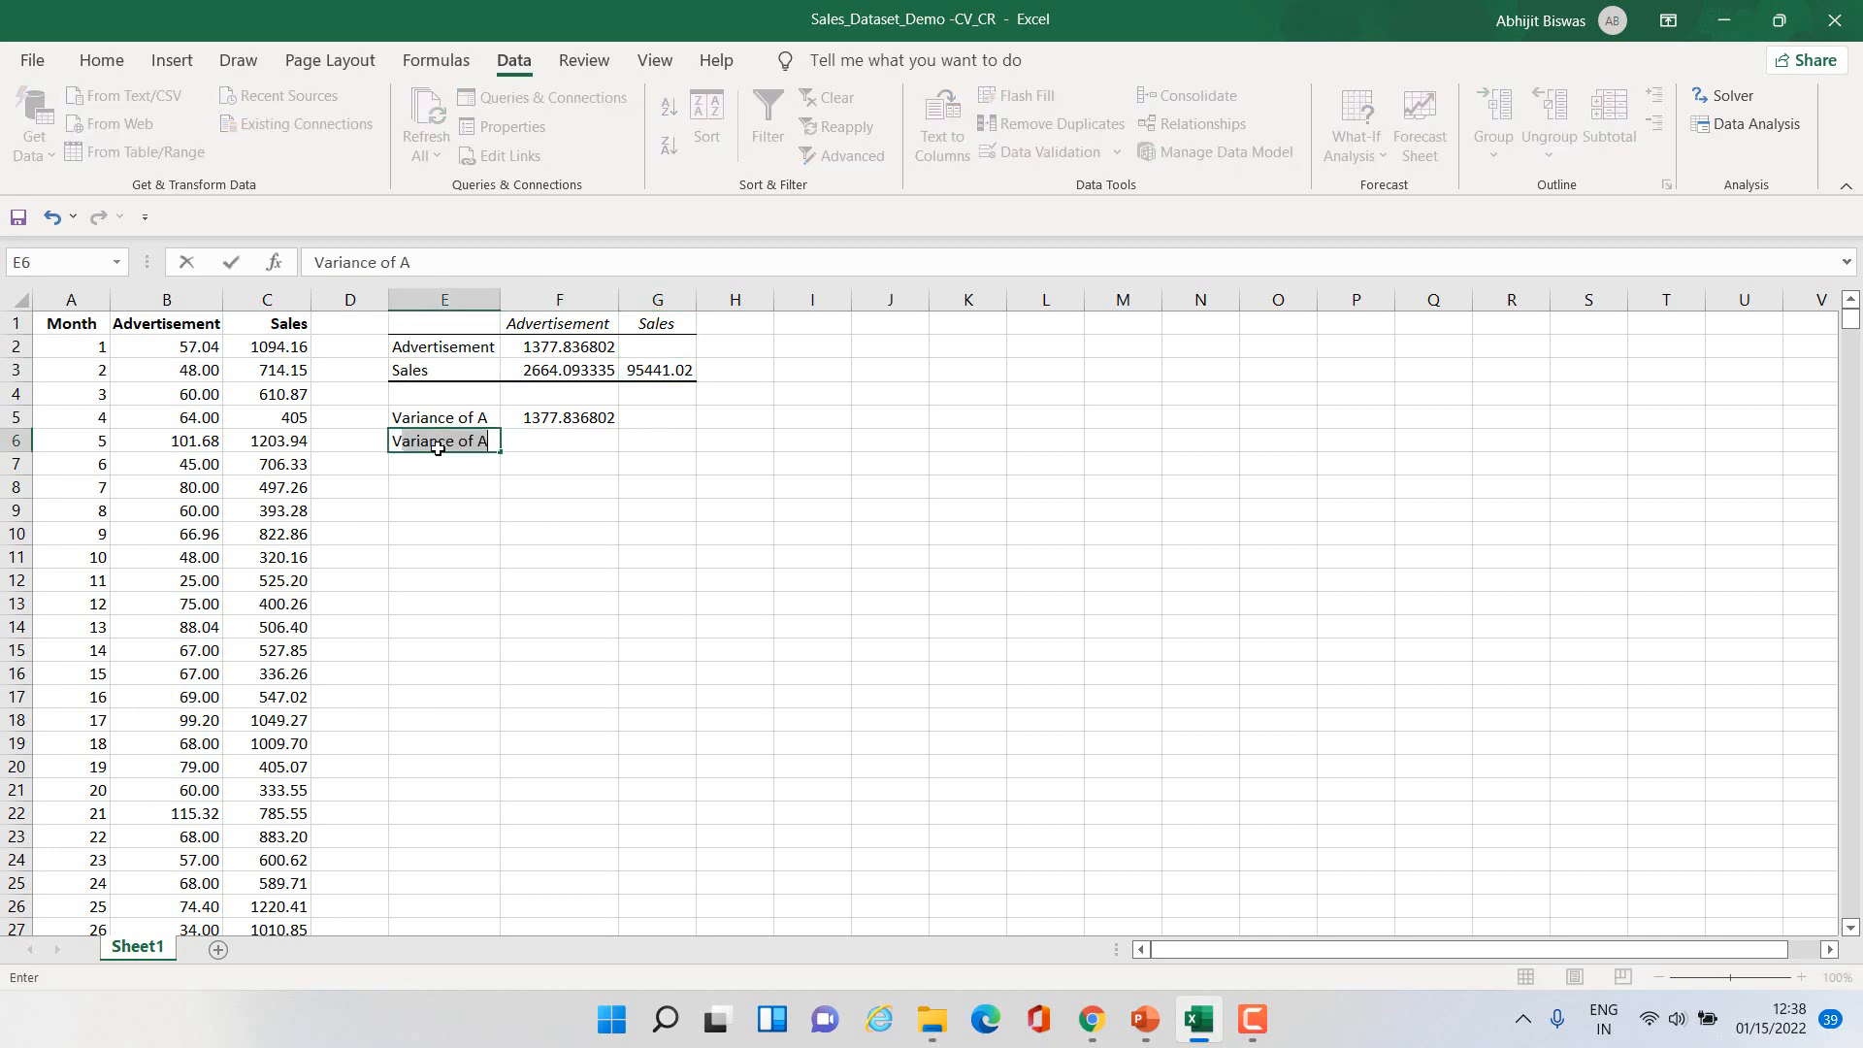
type("ariance of S")
key("Tab")
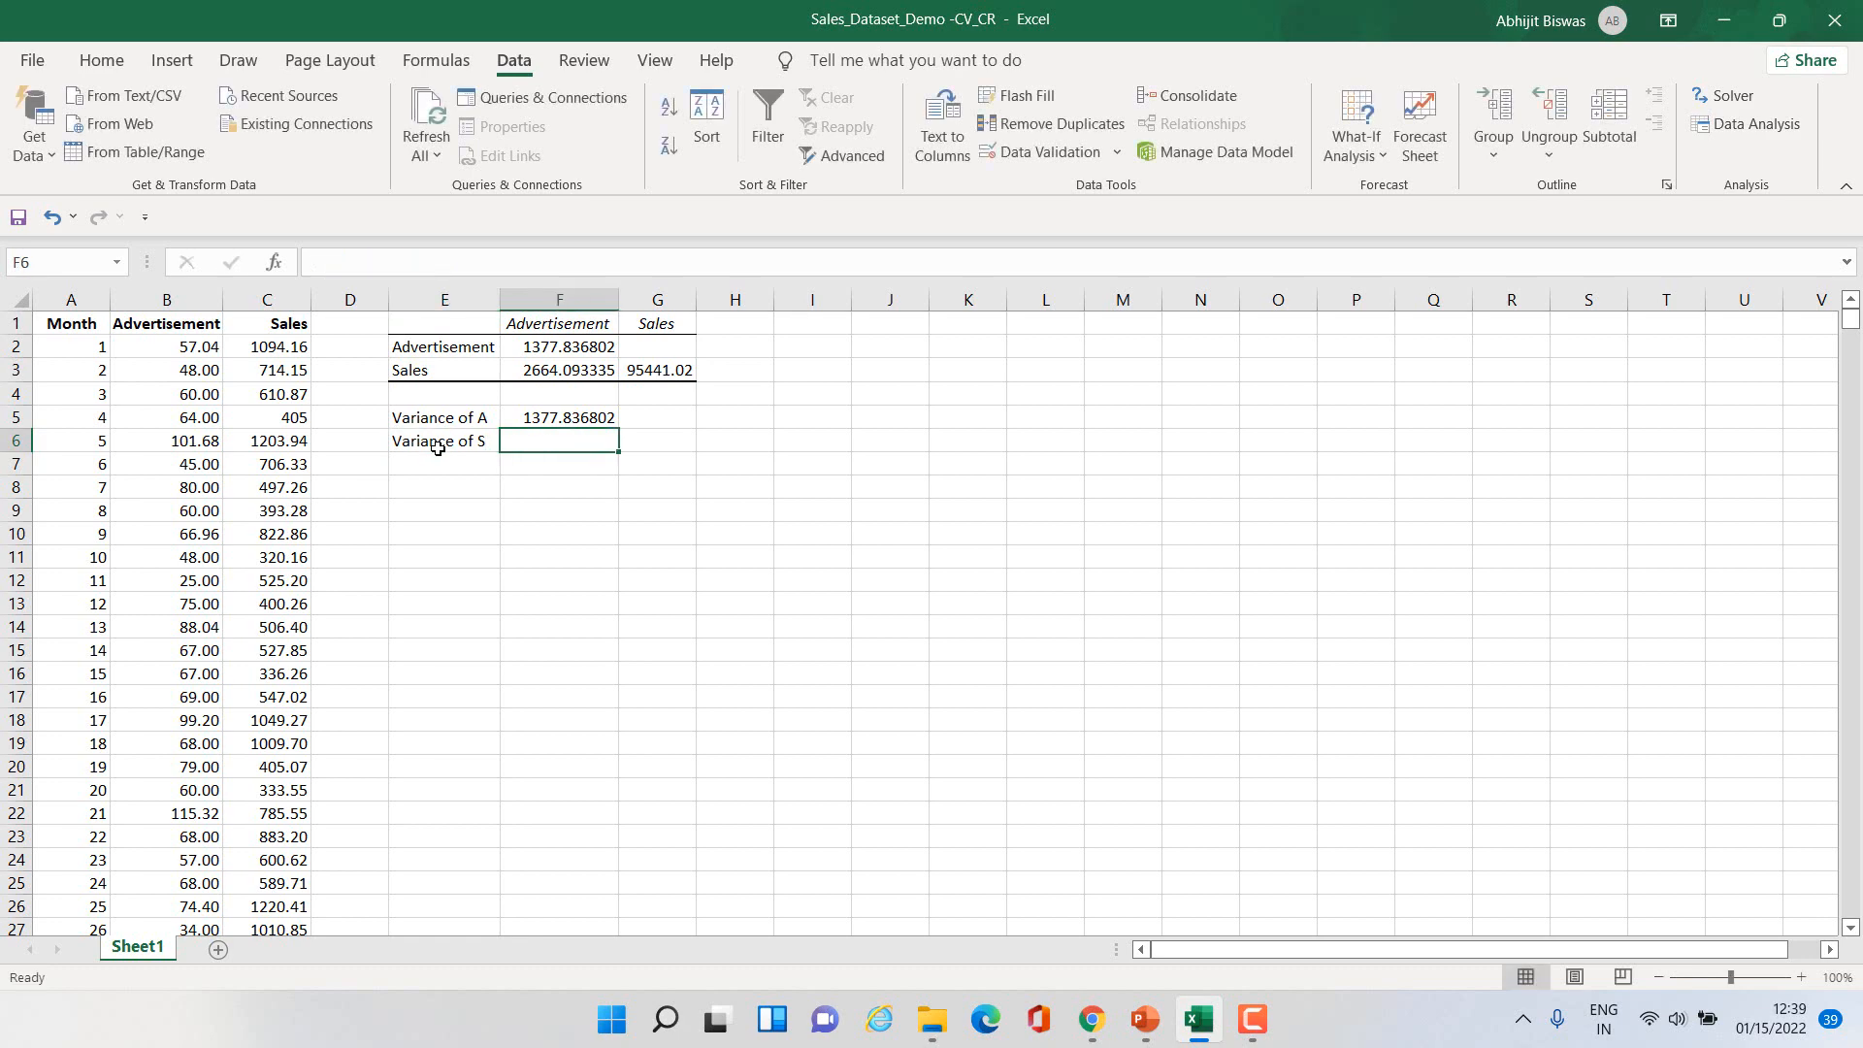
Step: Calculate the population variance of the Sales data in cell F6 with =VAR.P(C2:C2897)
type("=")
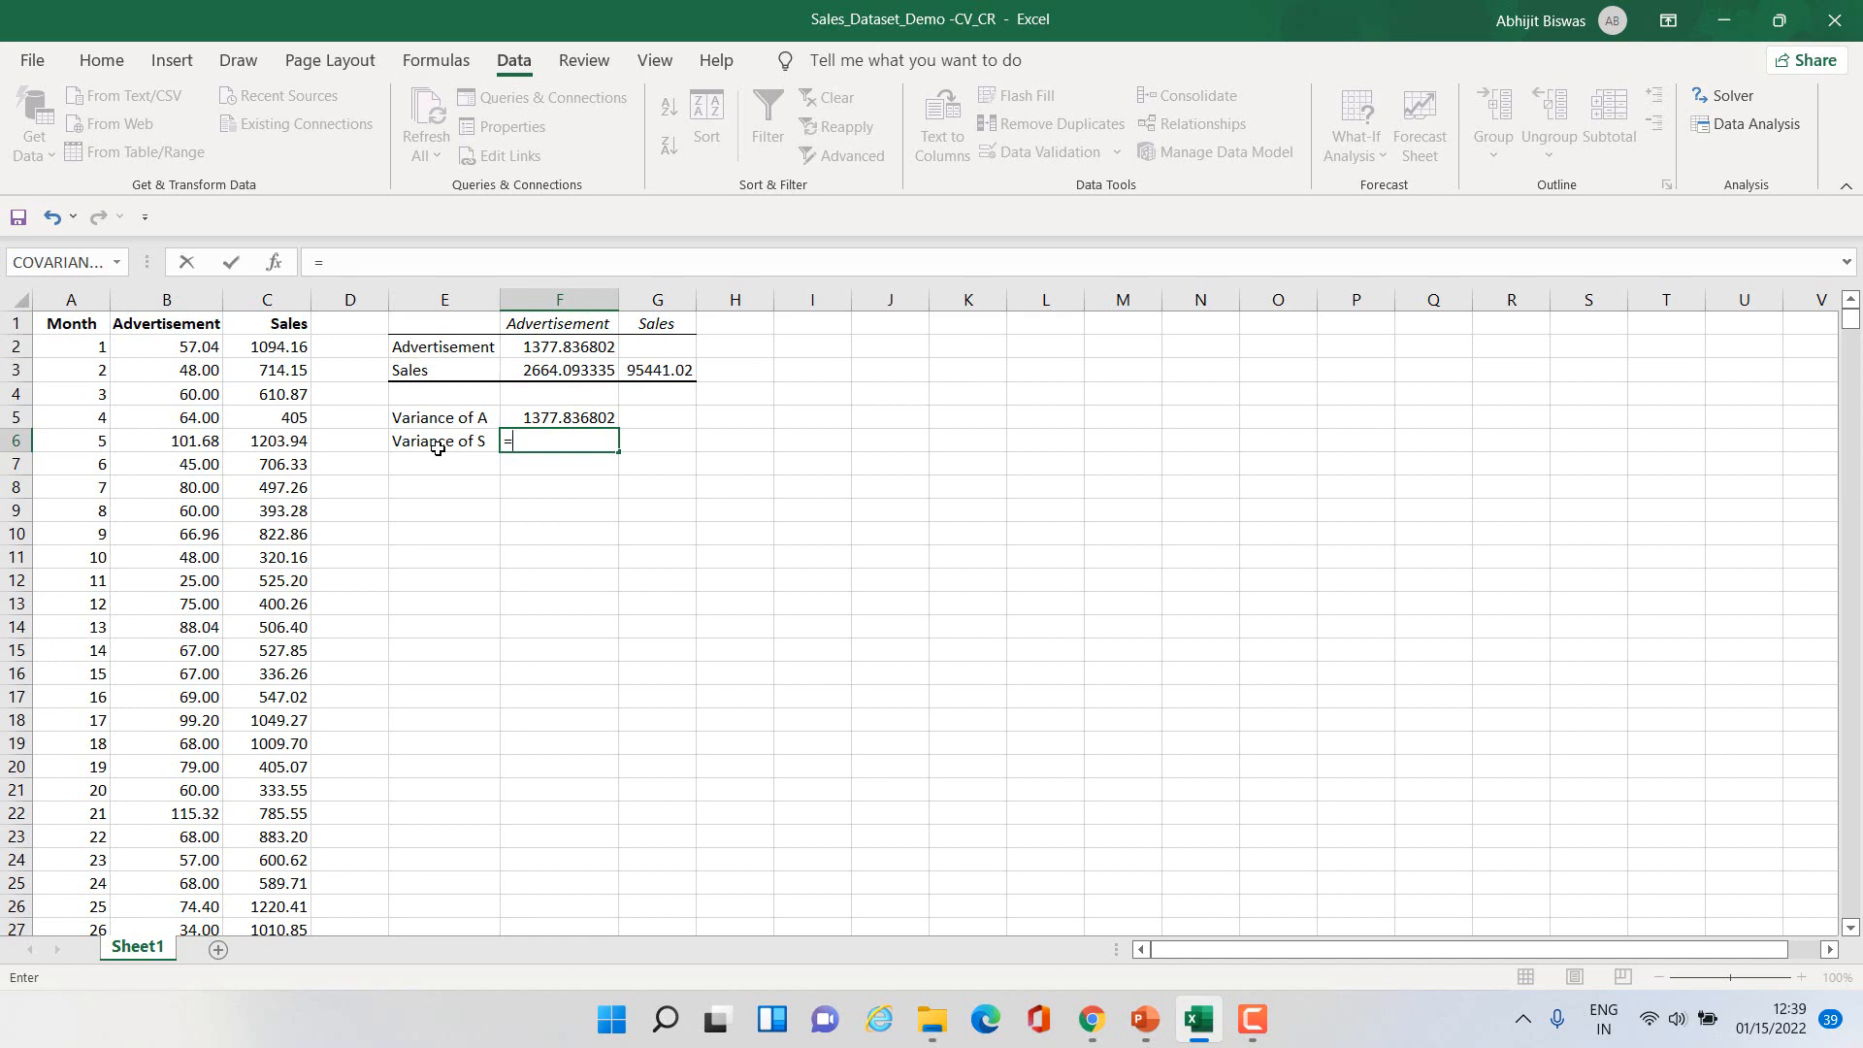
type("VAR")
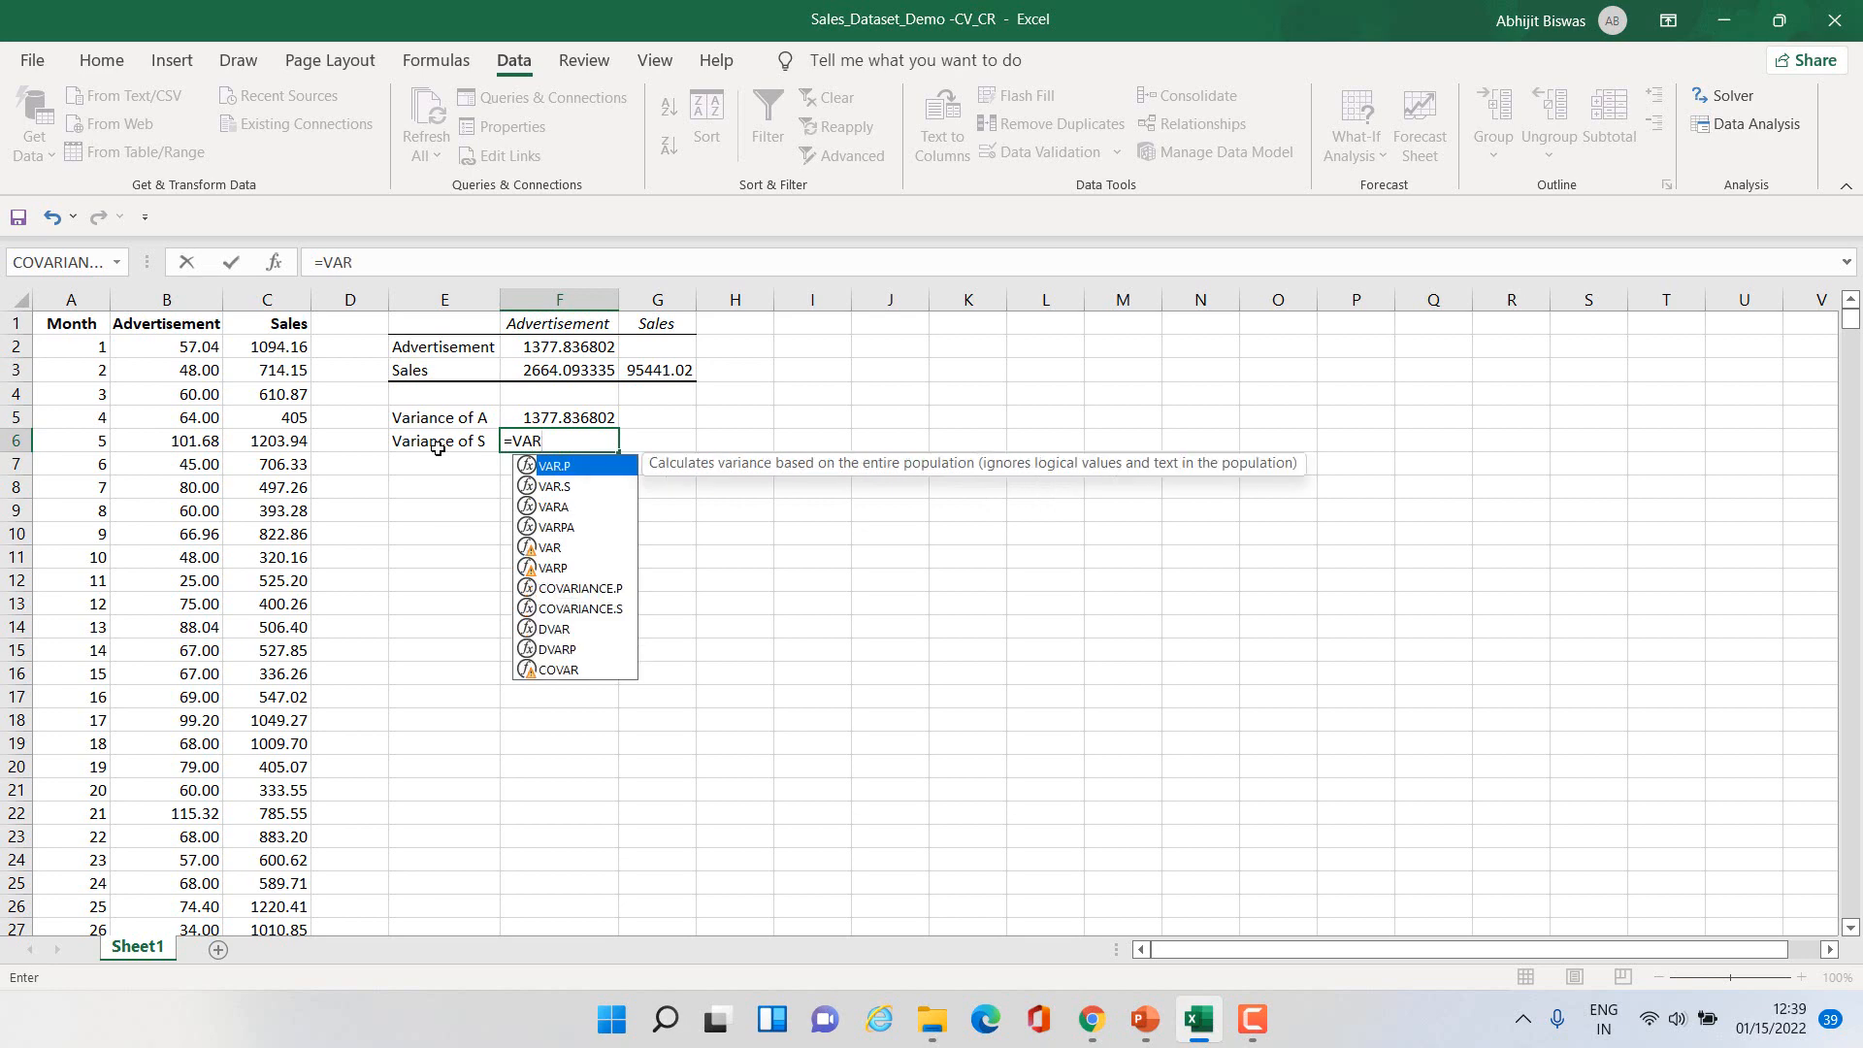
key("Tab")
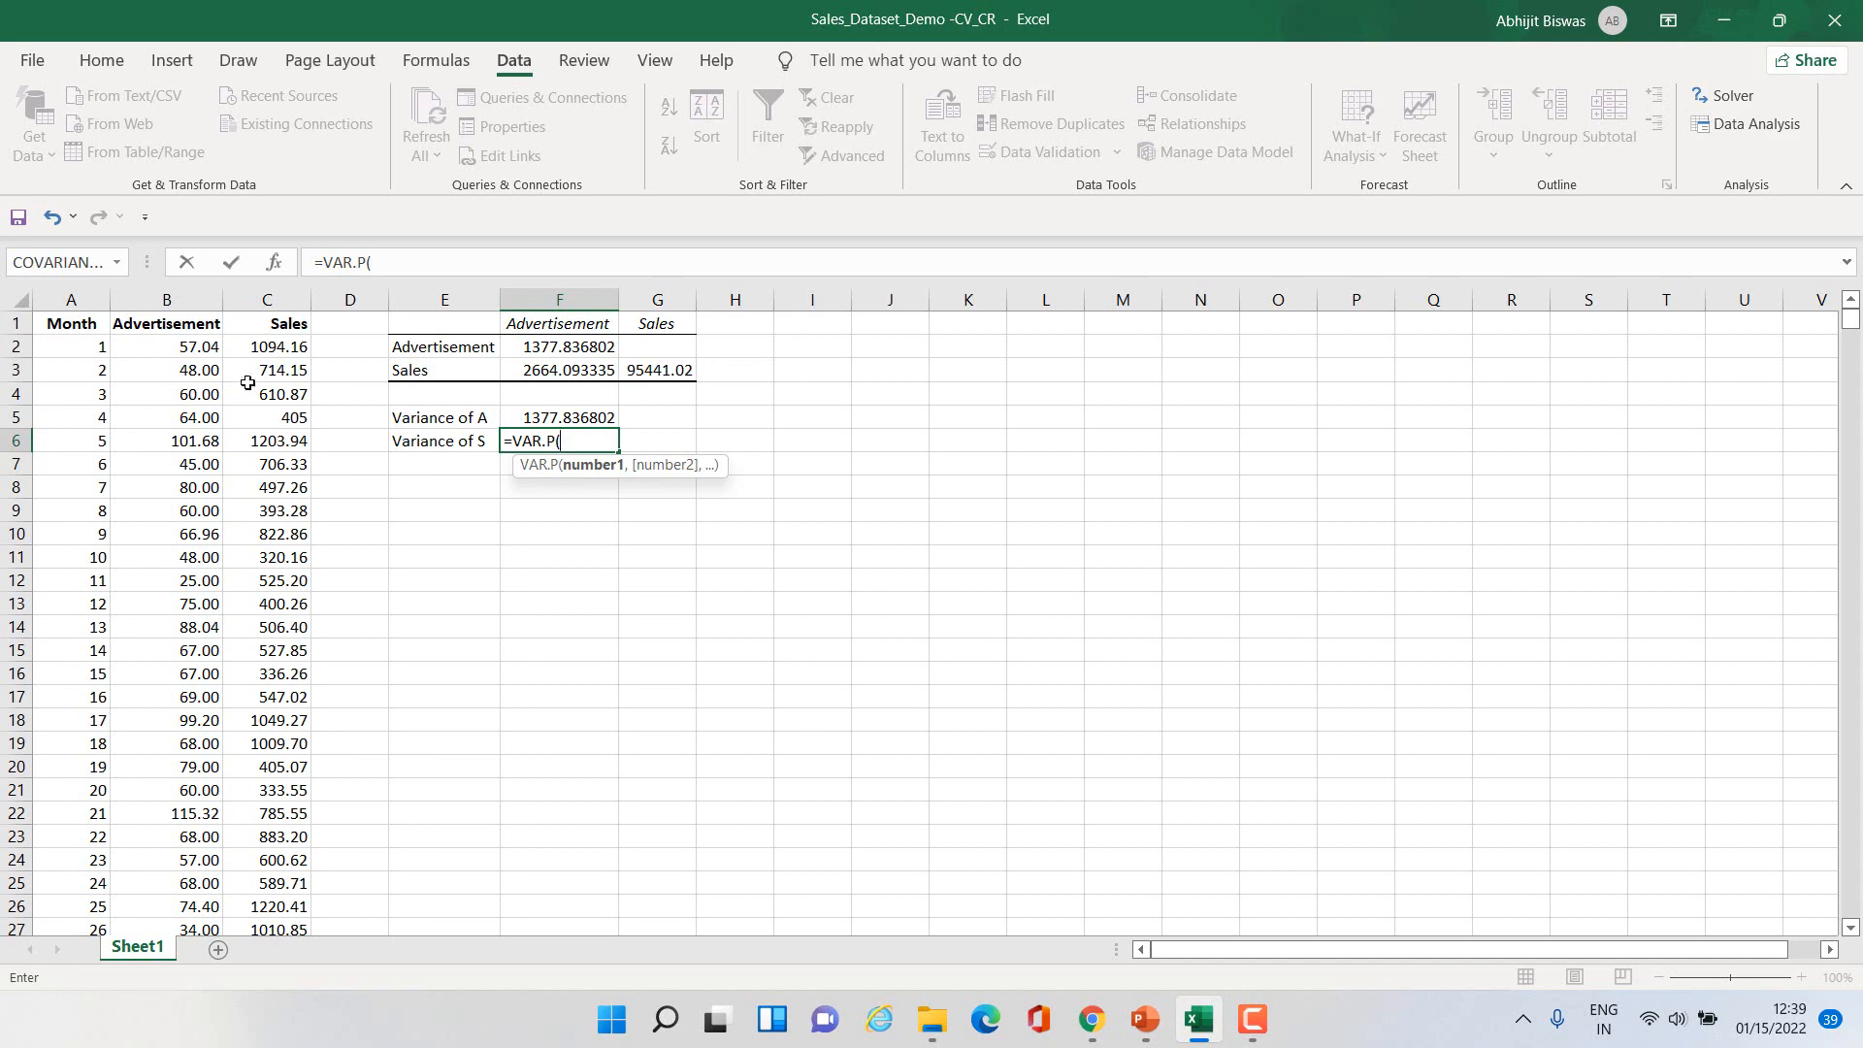
left_click(276, 347)
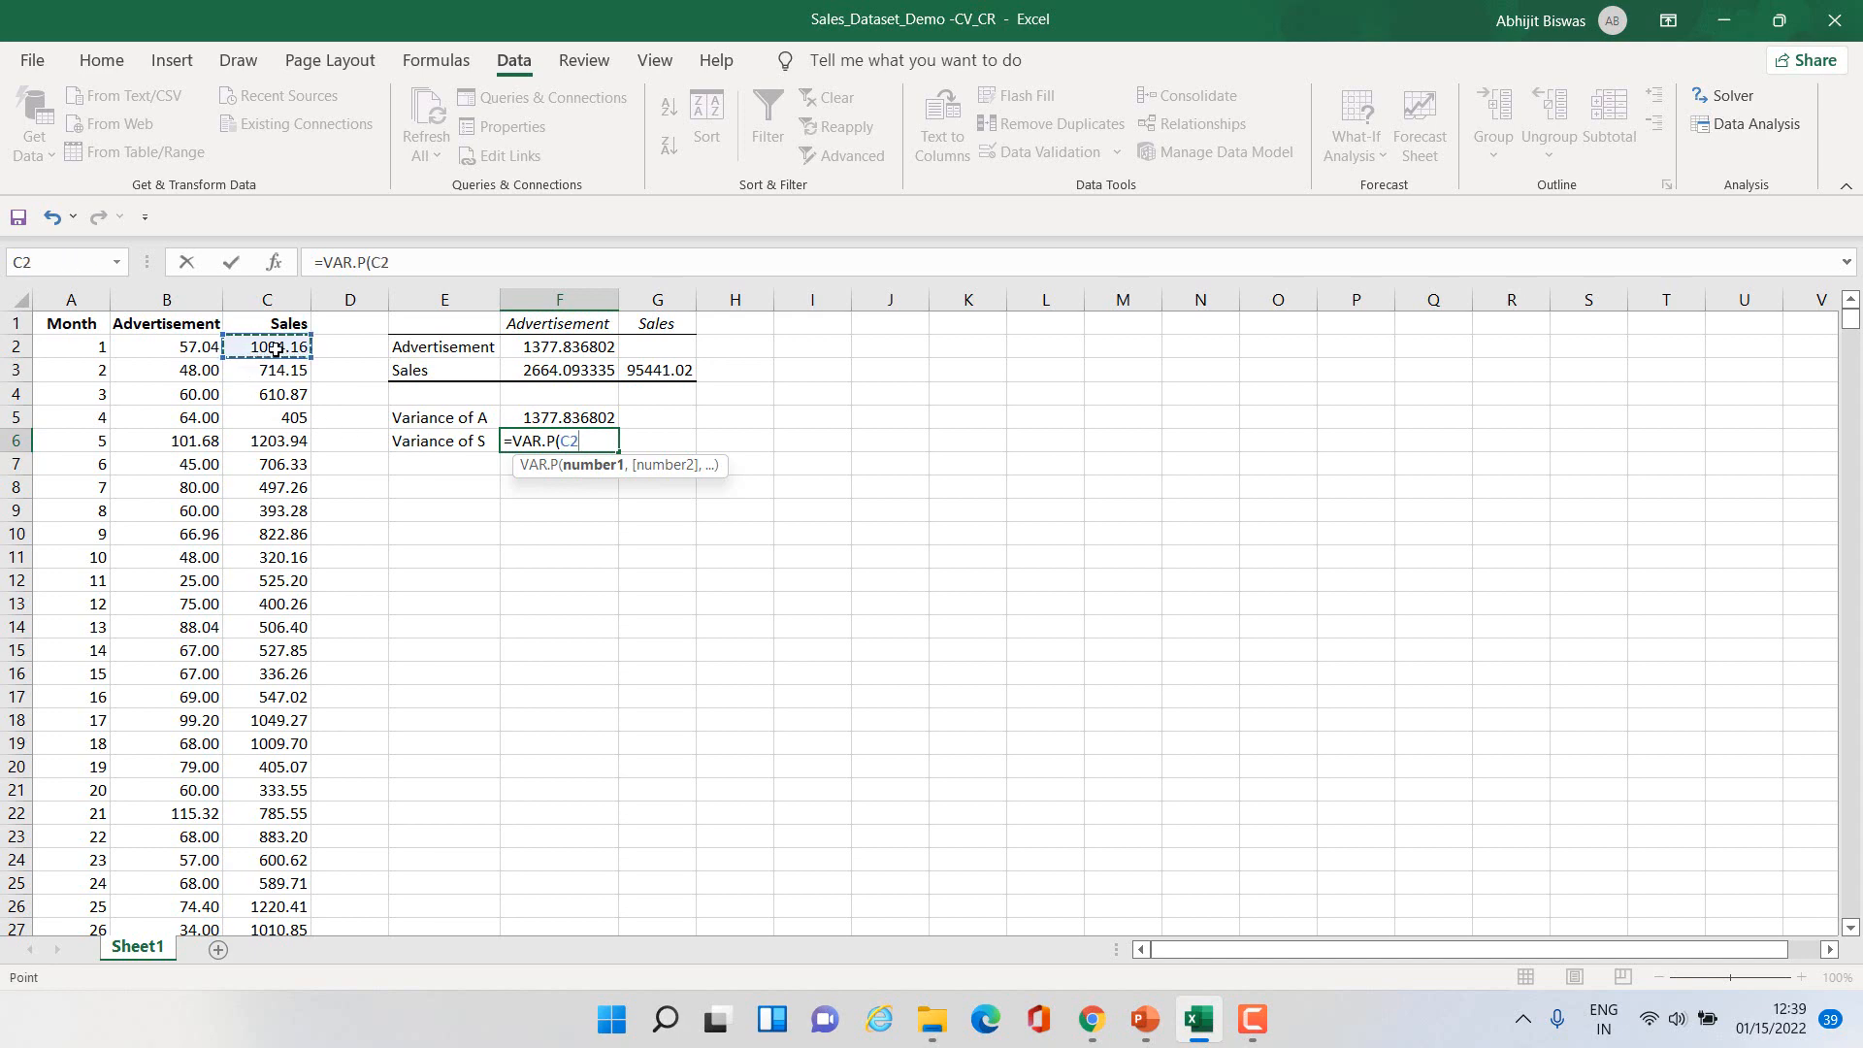
key("ctrl+shift+Down")
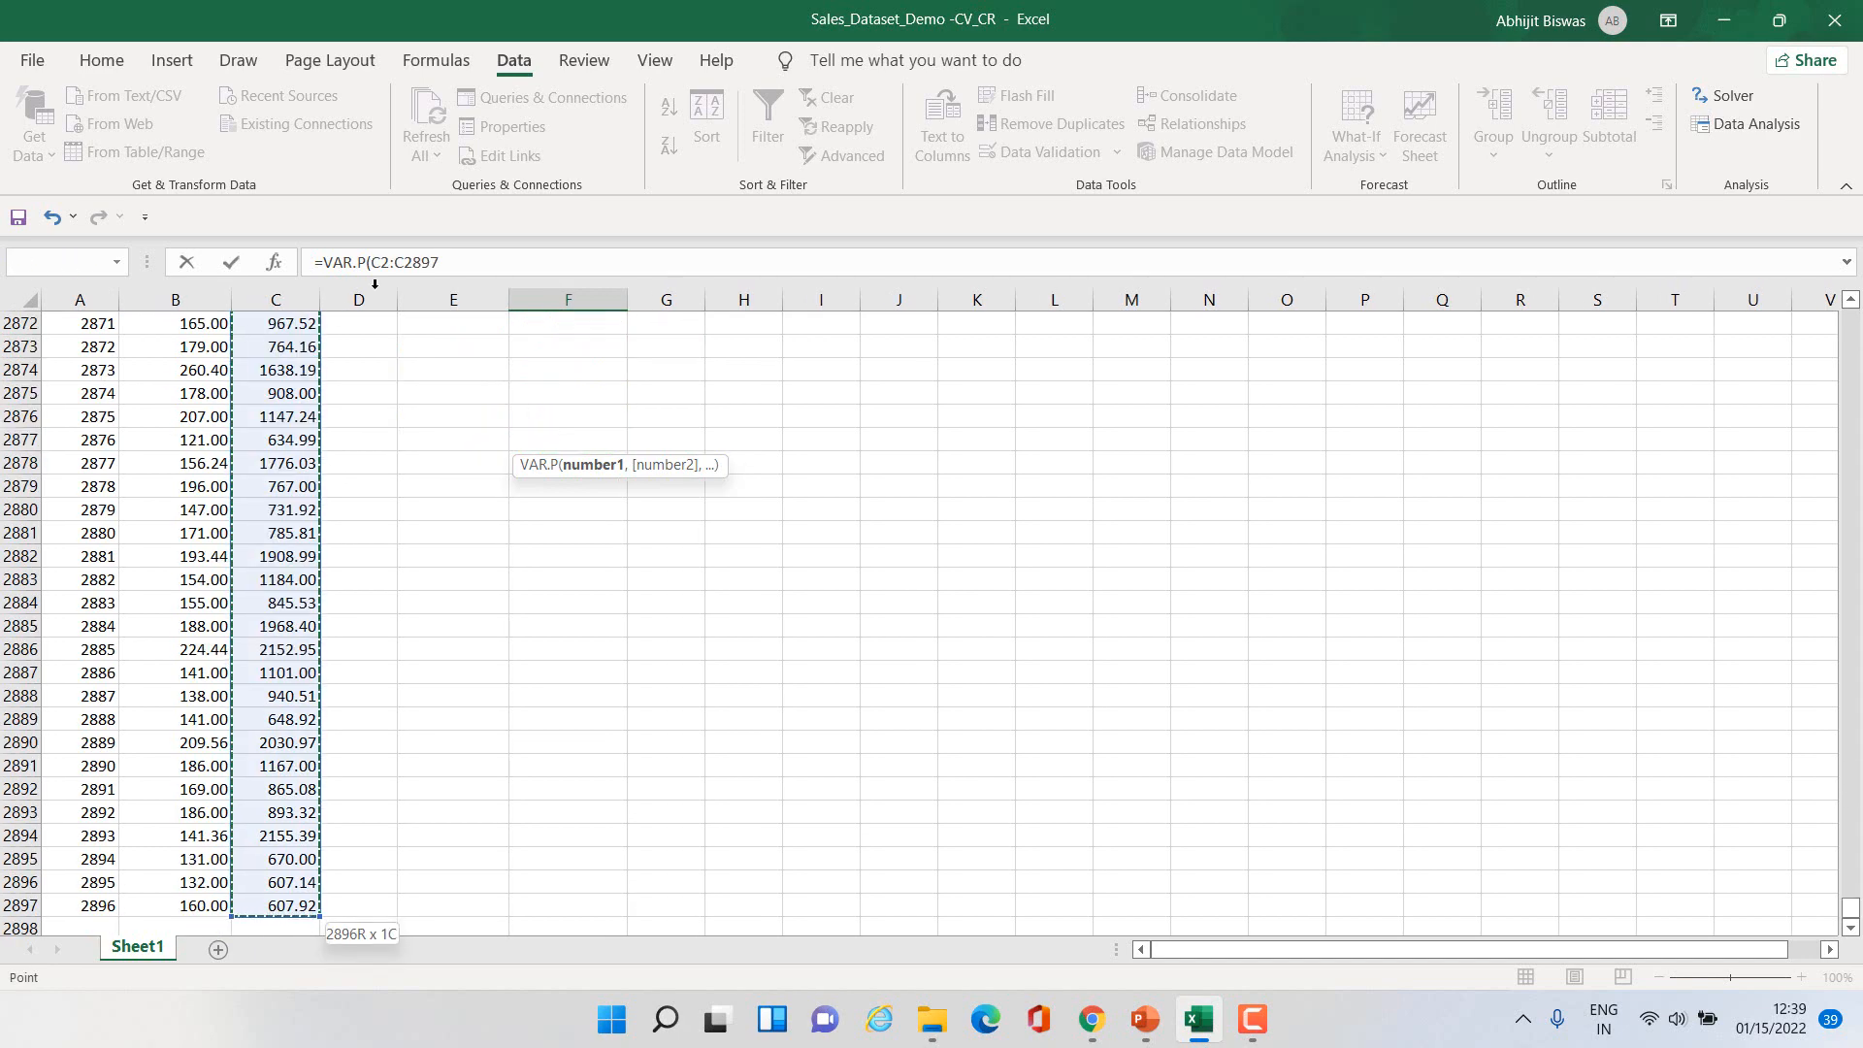
left_click(462, 257)
type(")")
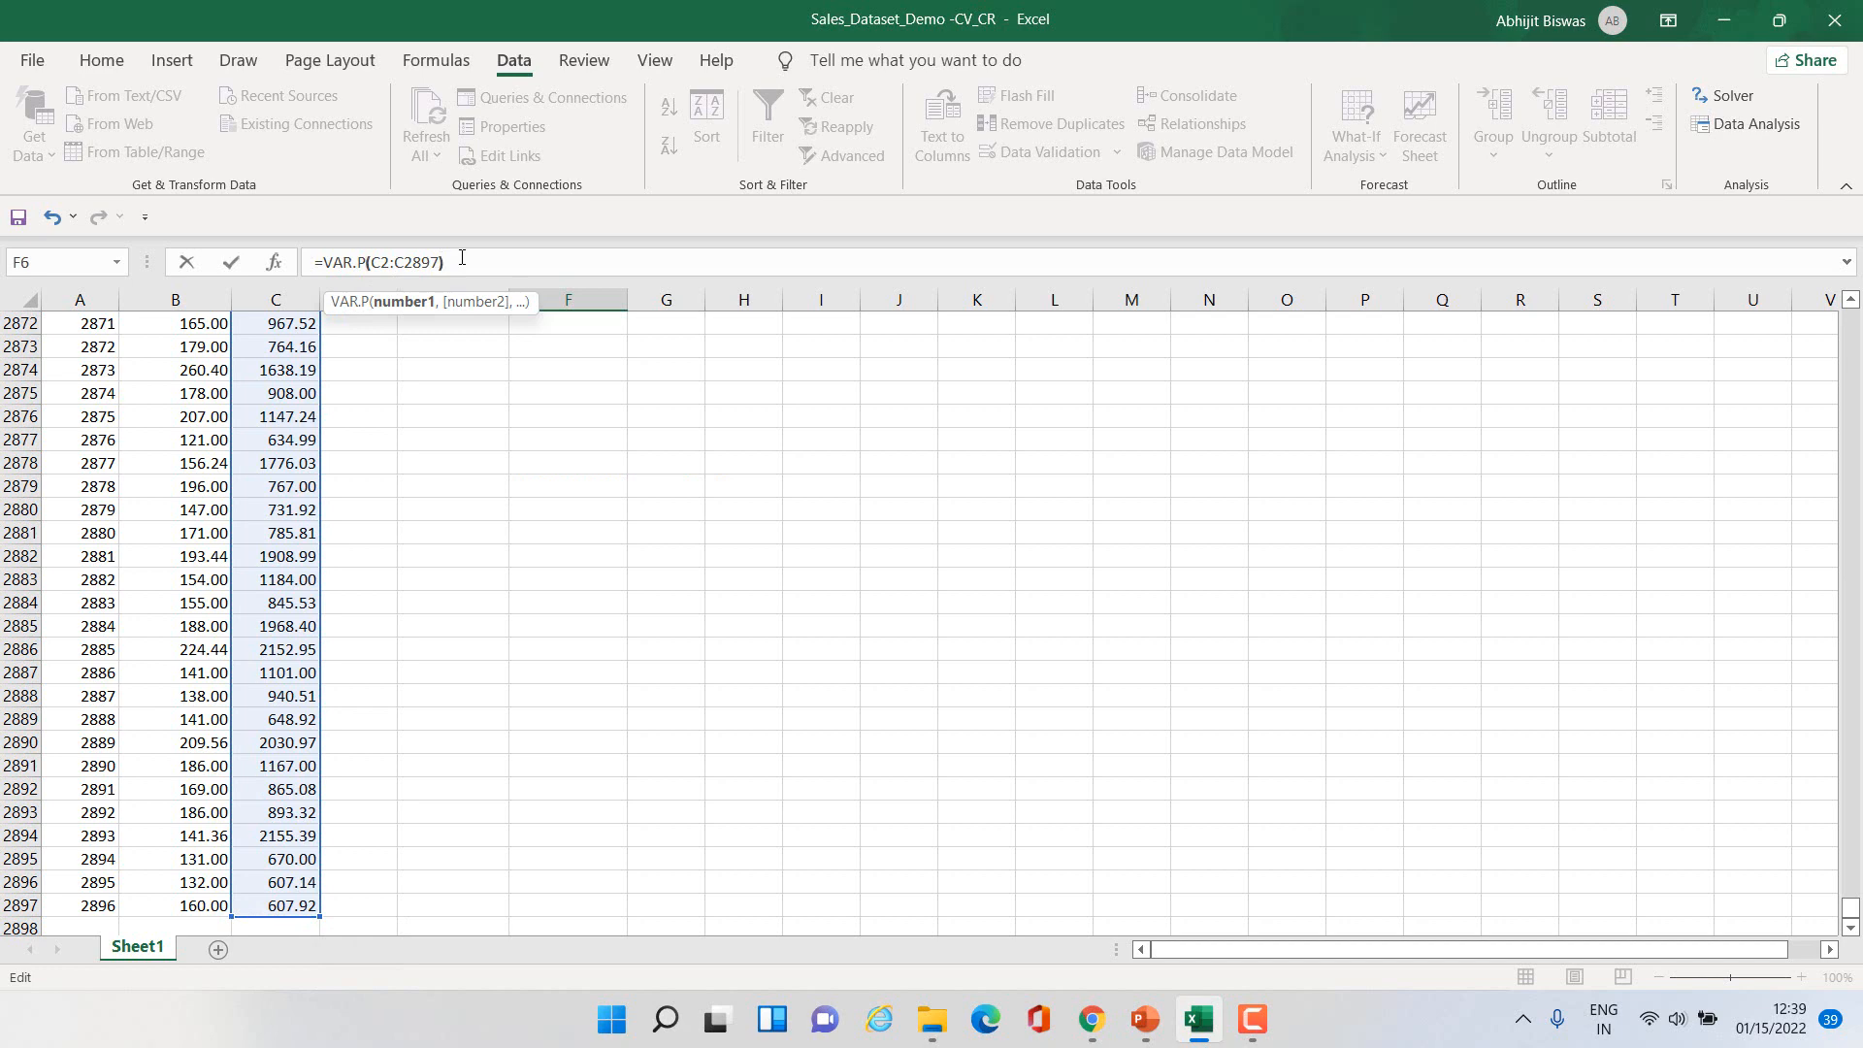
key("Return")
scroll(680, 531, "up", 2)
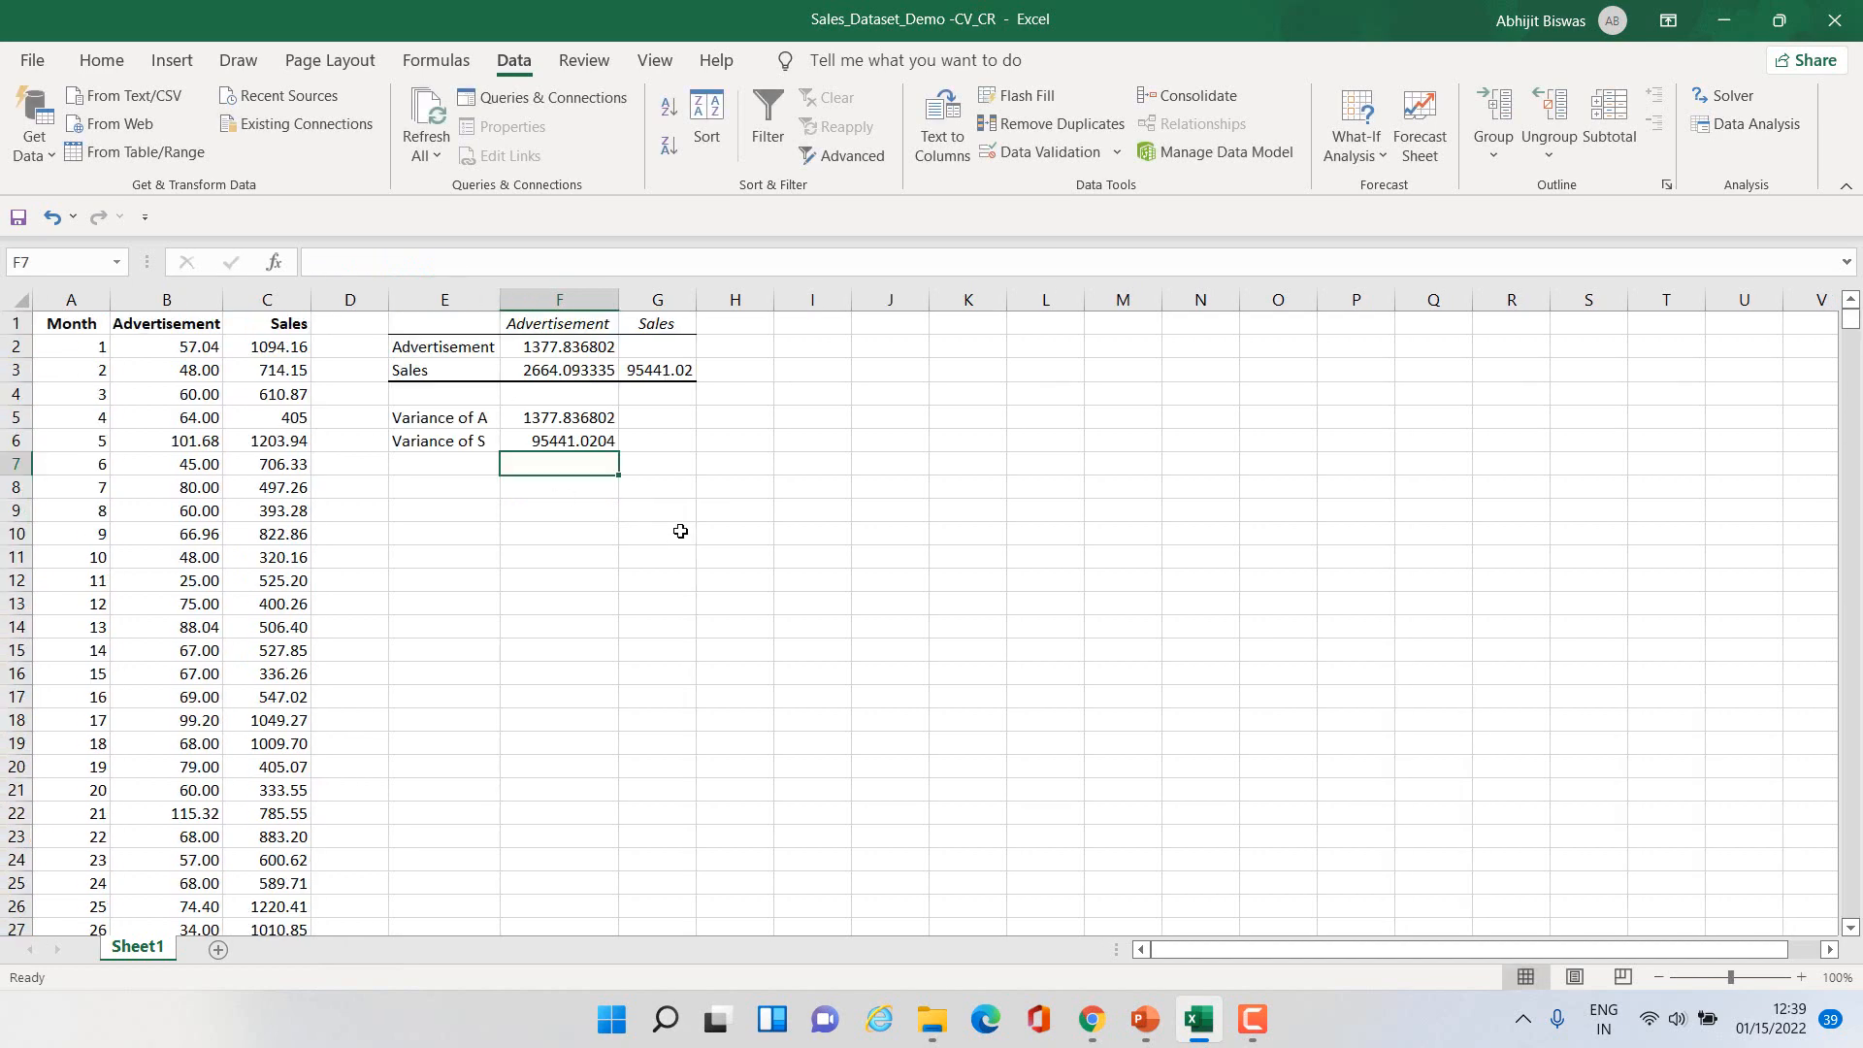
Step: Compare the variance in F6 with the Sales variance in G3, and inspect the covariance value in F3
left_click(591, 441)
left_click(677, 371)
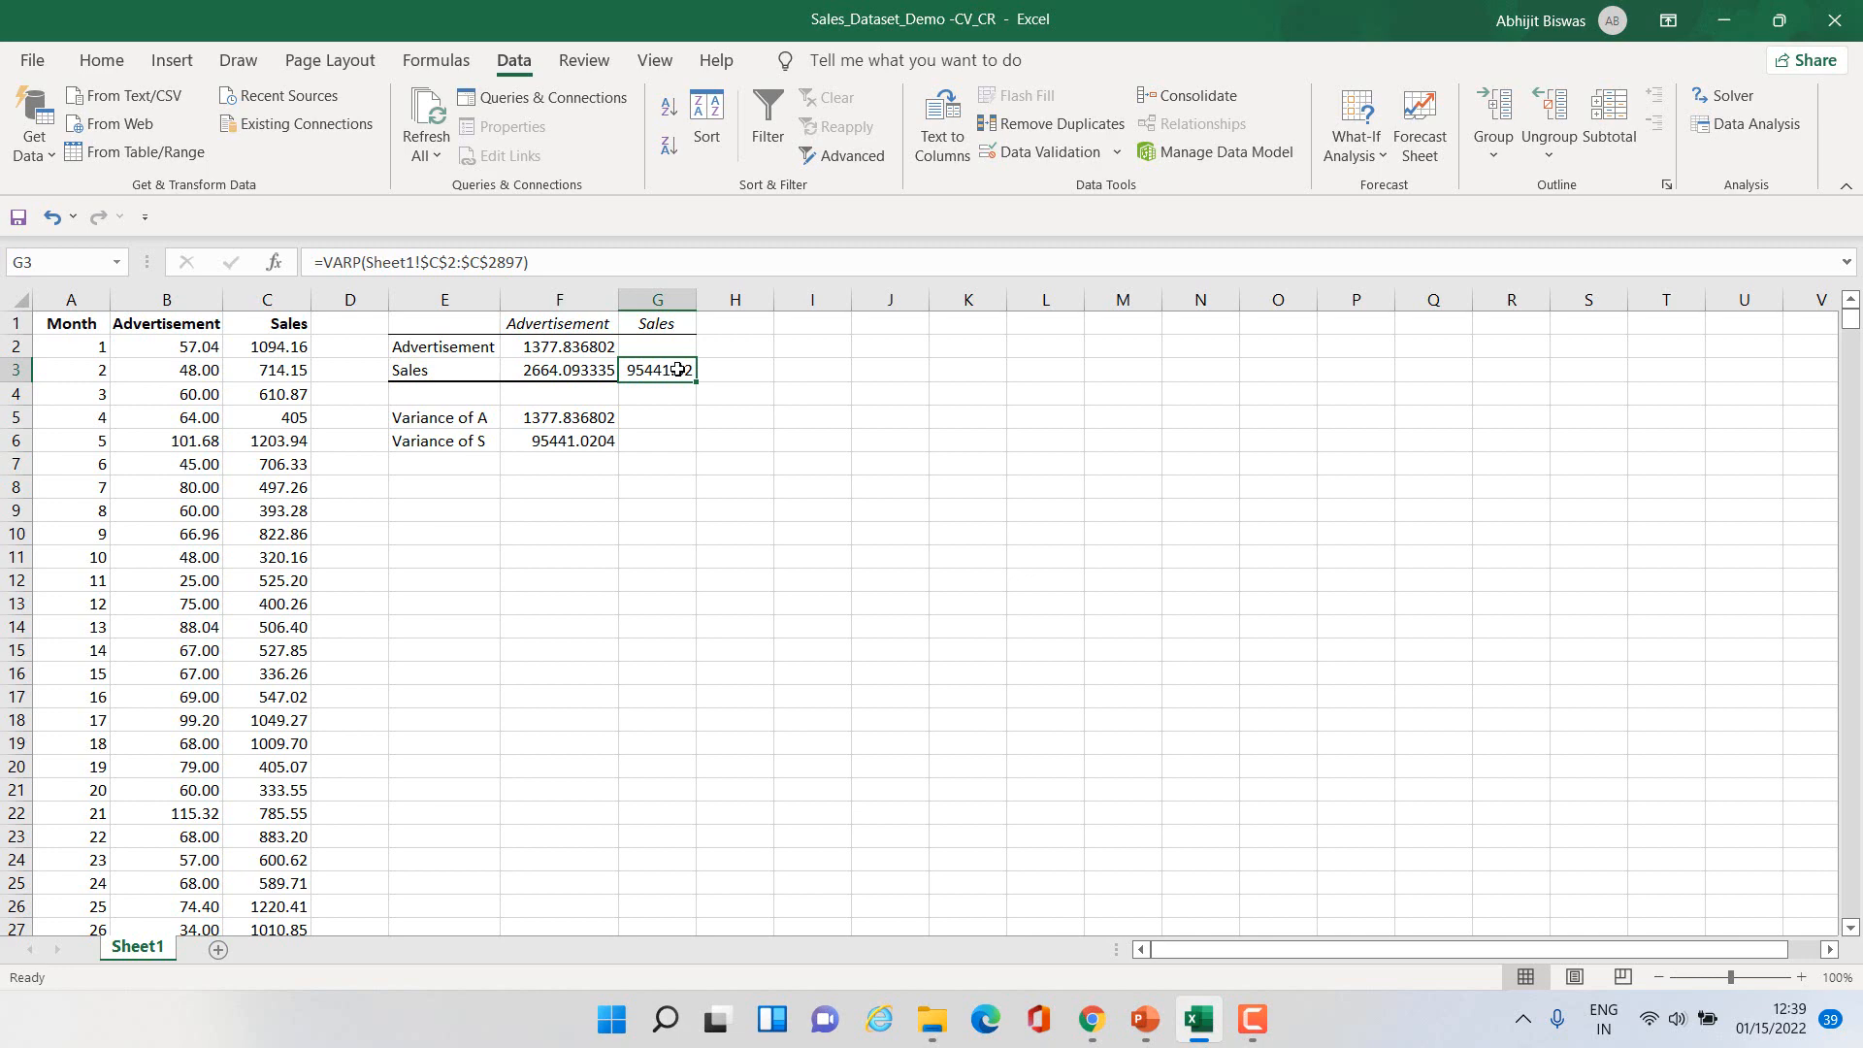
left_click(538, 370)
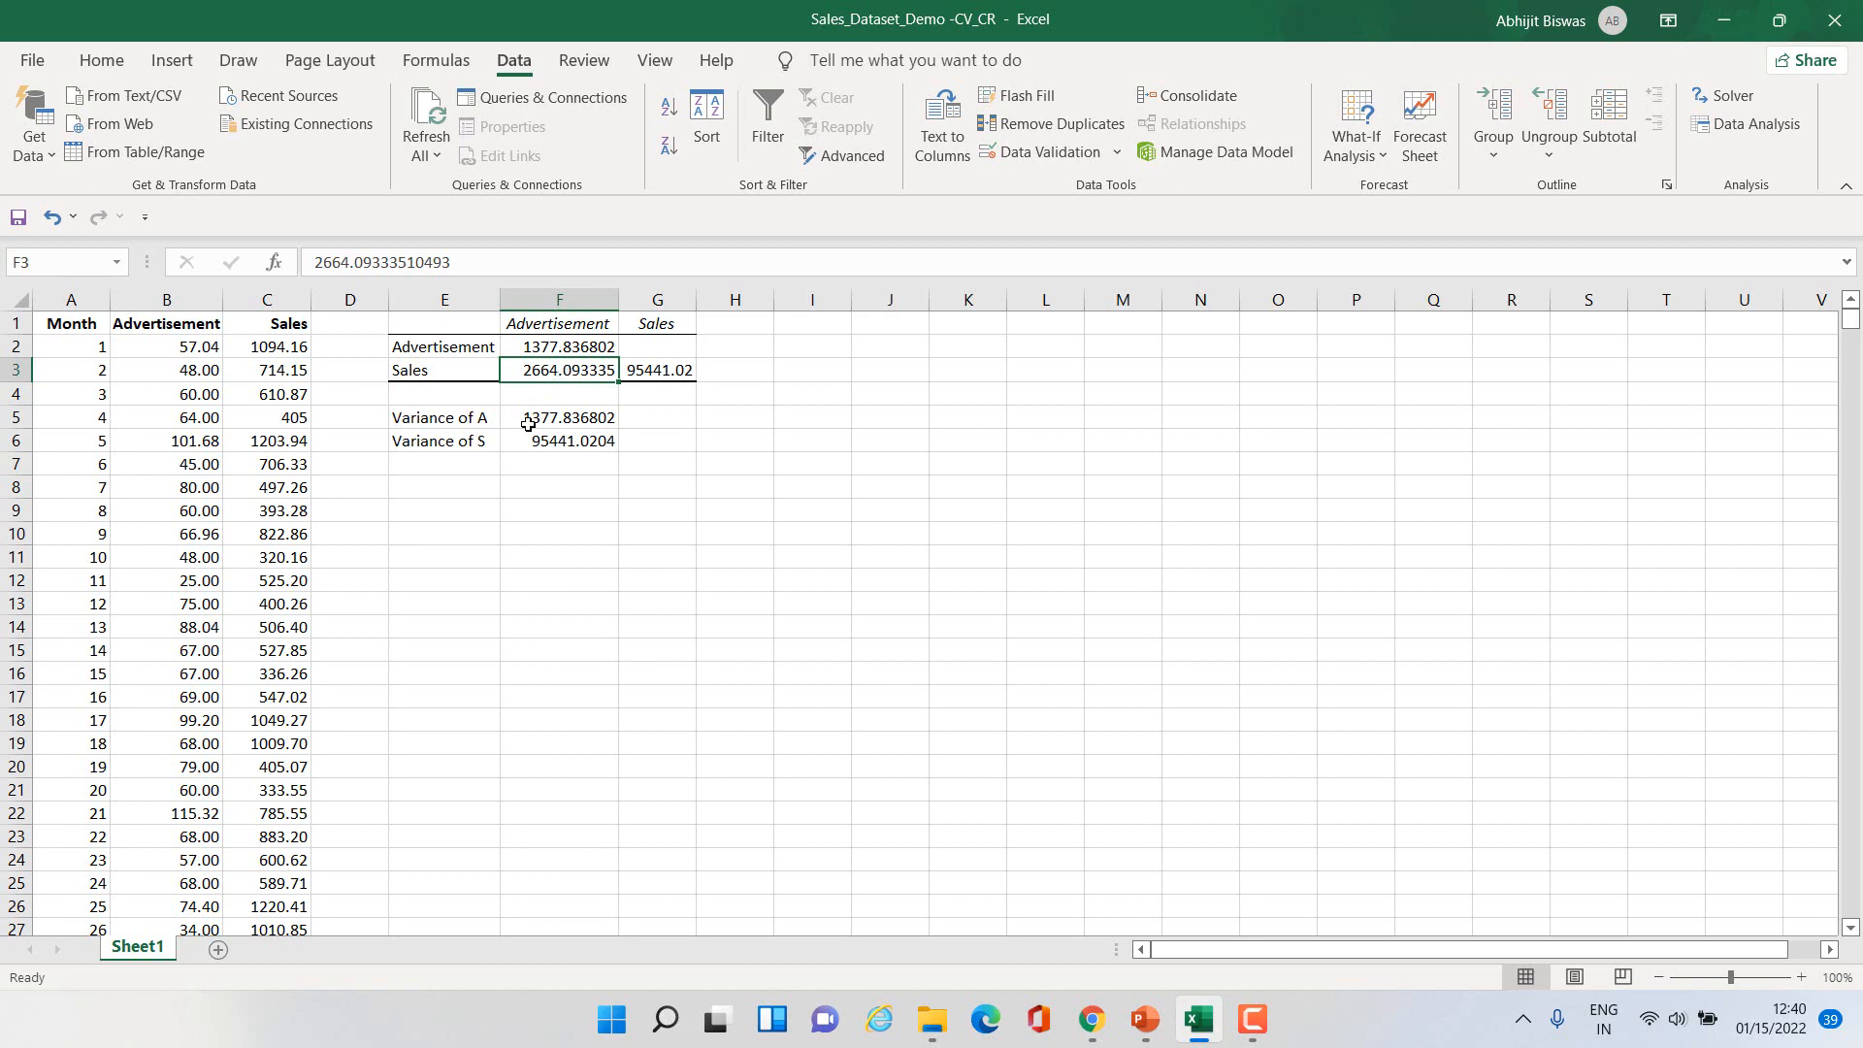
Step: Enter the label "Covariance (A & S)" in cell E7 and autofit column E to its contents
left_click(446, 466)
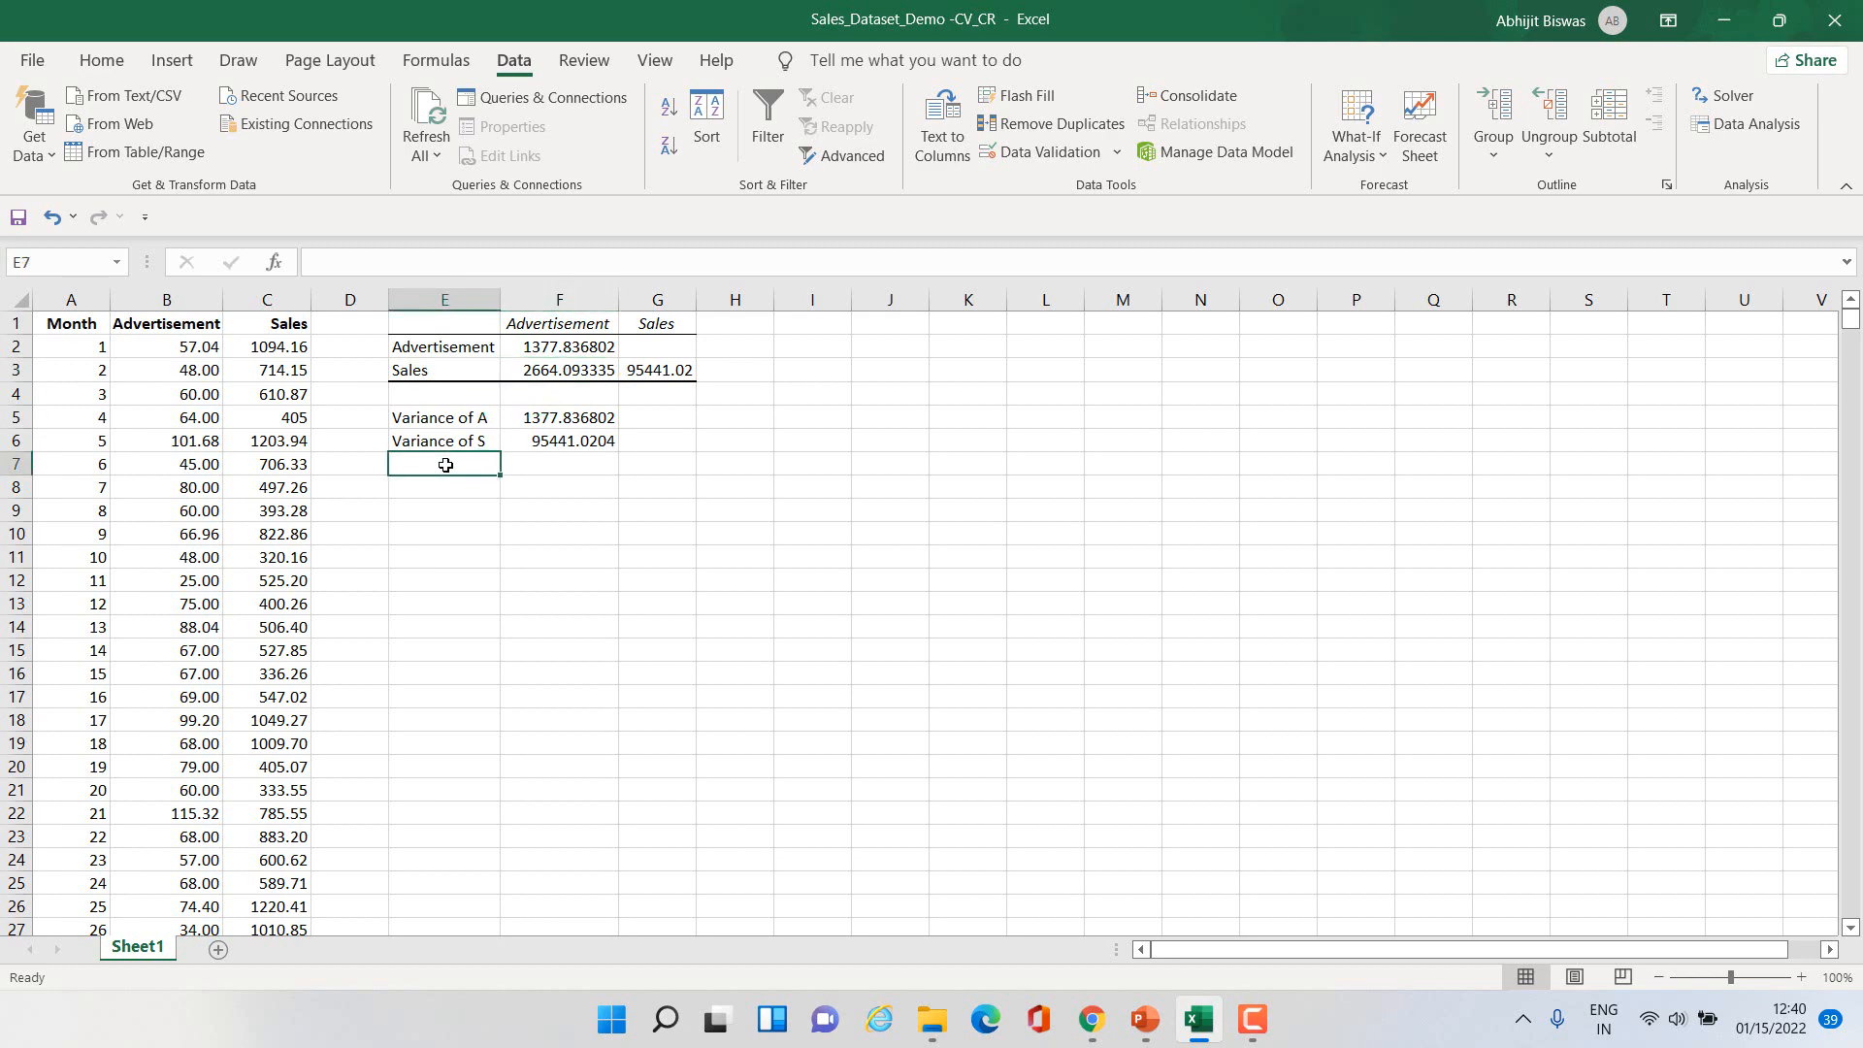
type("C")
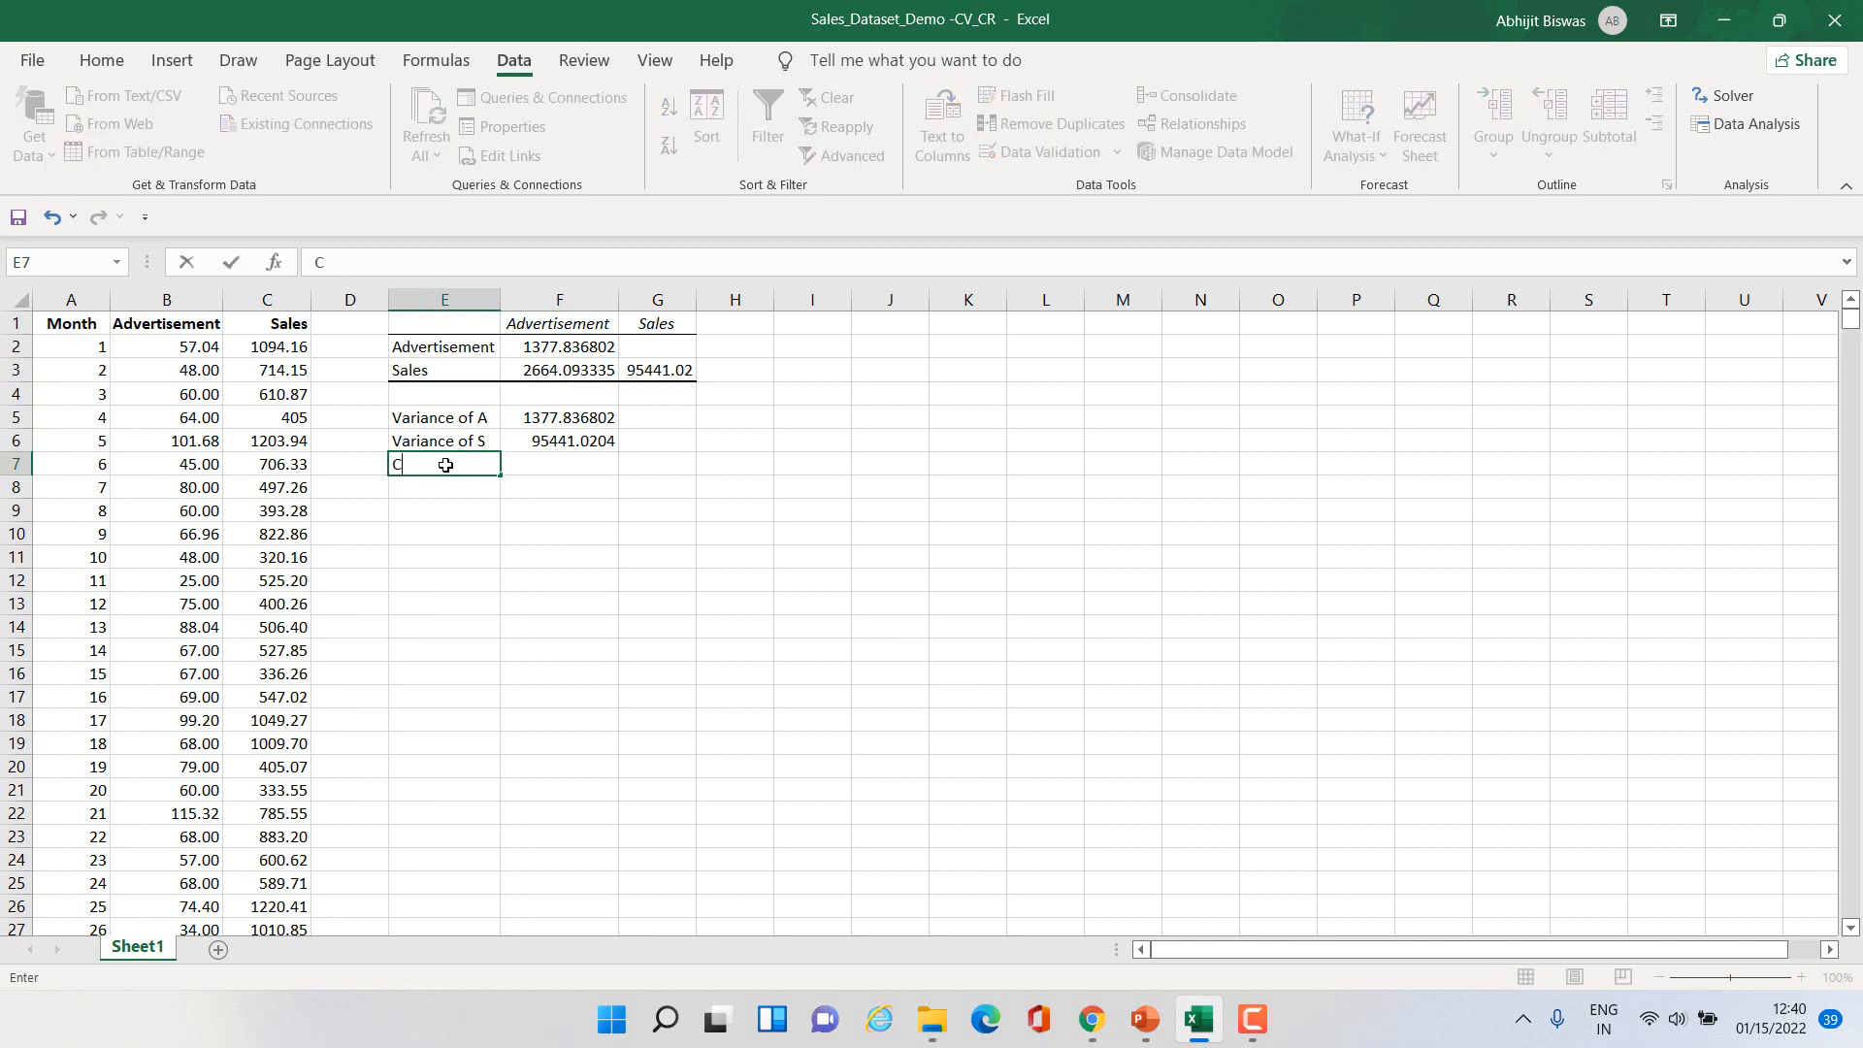
type("ovariance (A & S)")
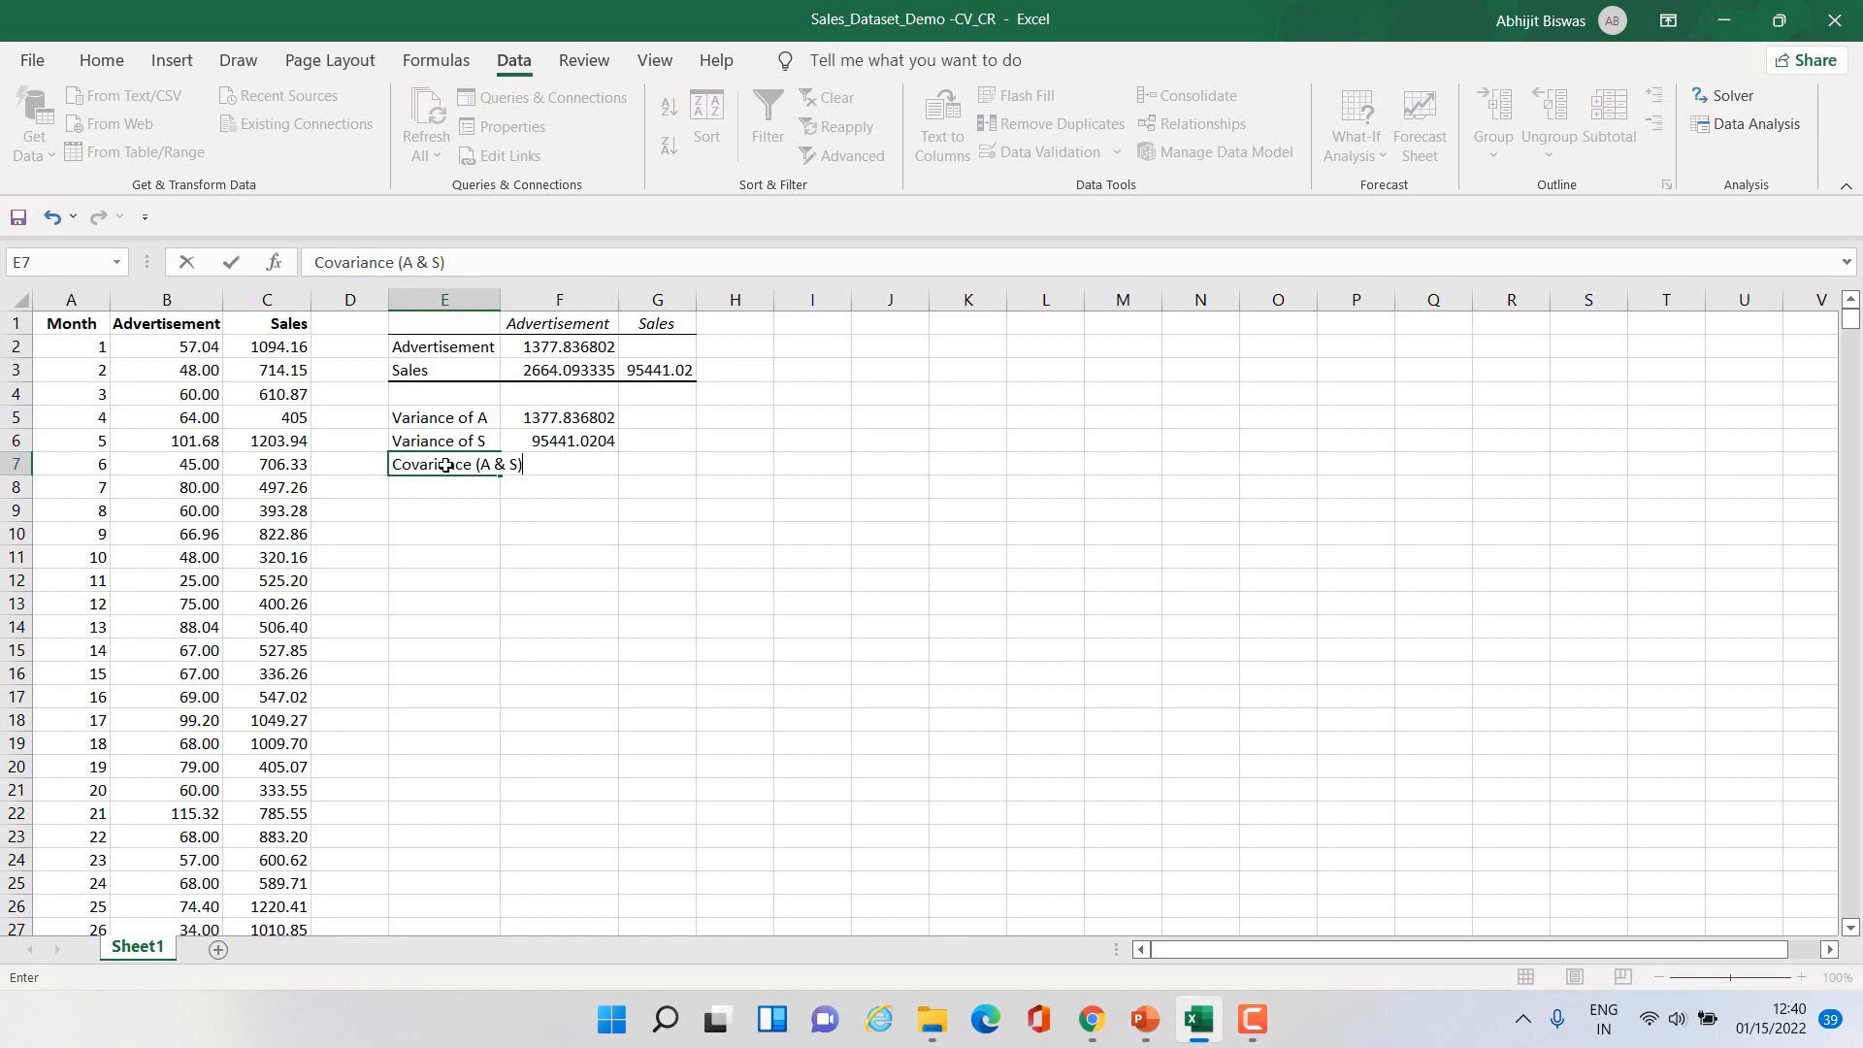
key("Return")
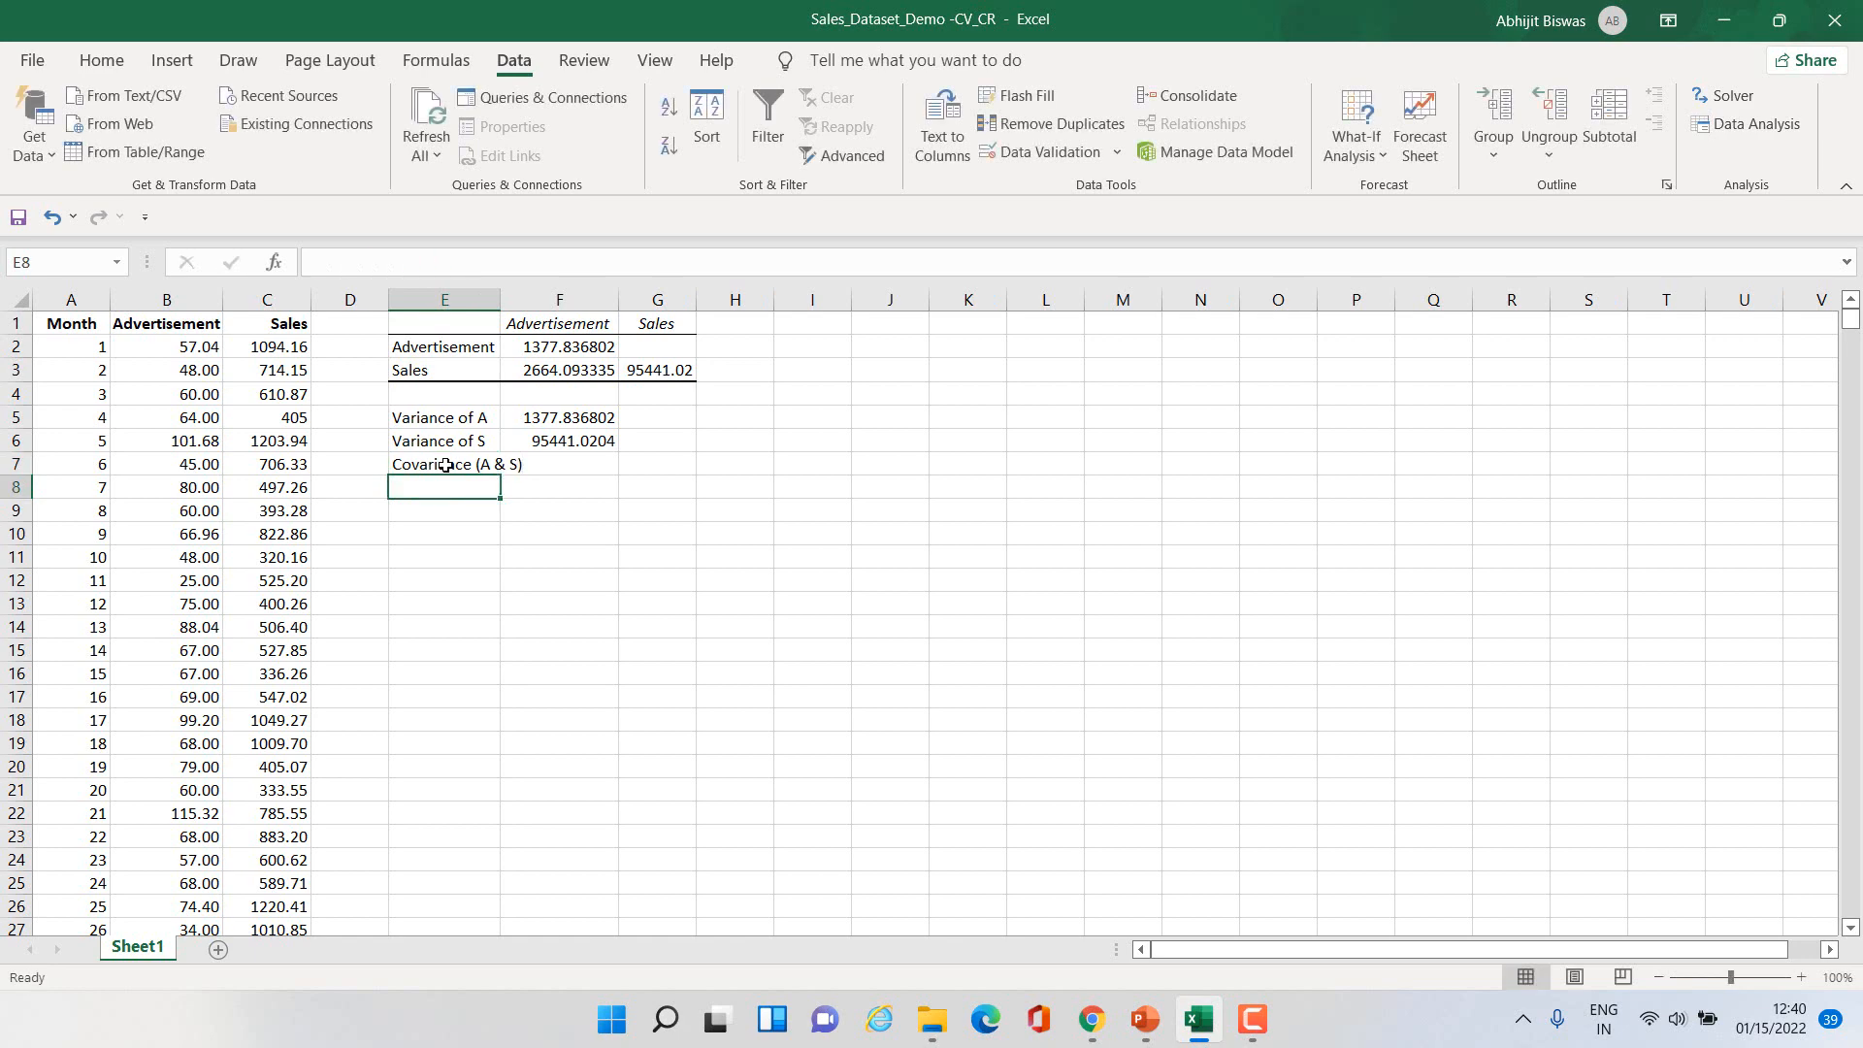
double_click(502, 294)
Step: Begin a COVARIANCE.P formula in cell F7 with the Advertisement data B2:B2897 as the first array
left_click(606, 471)
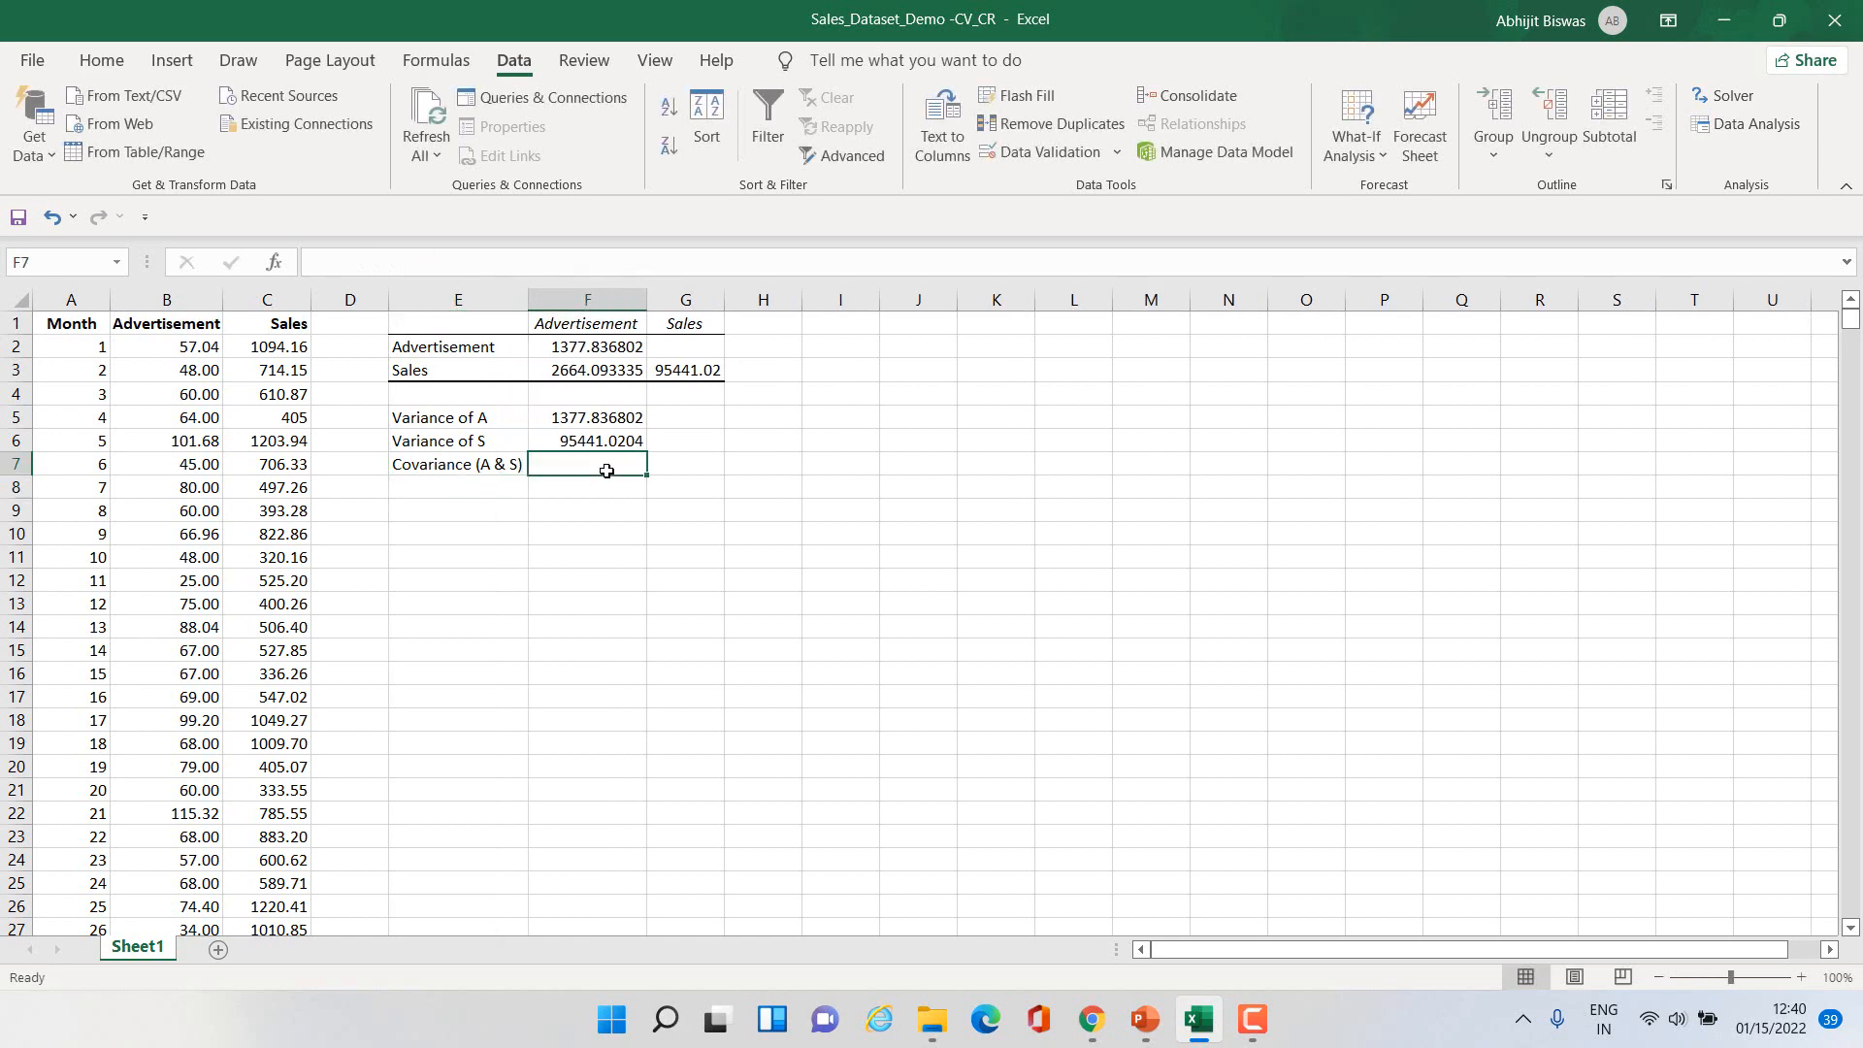
type("=")
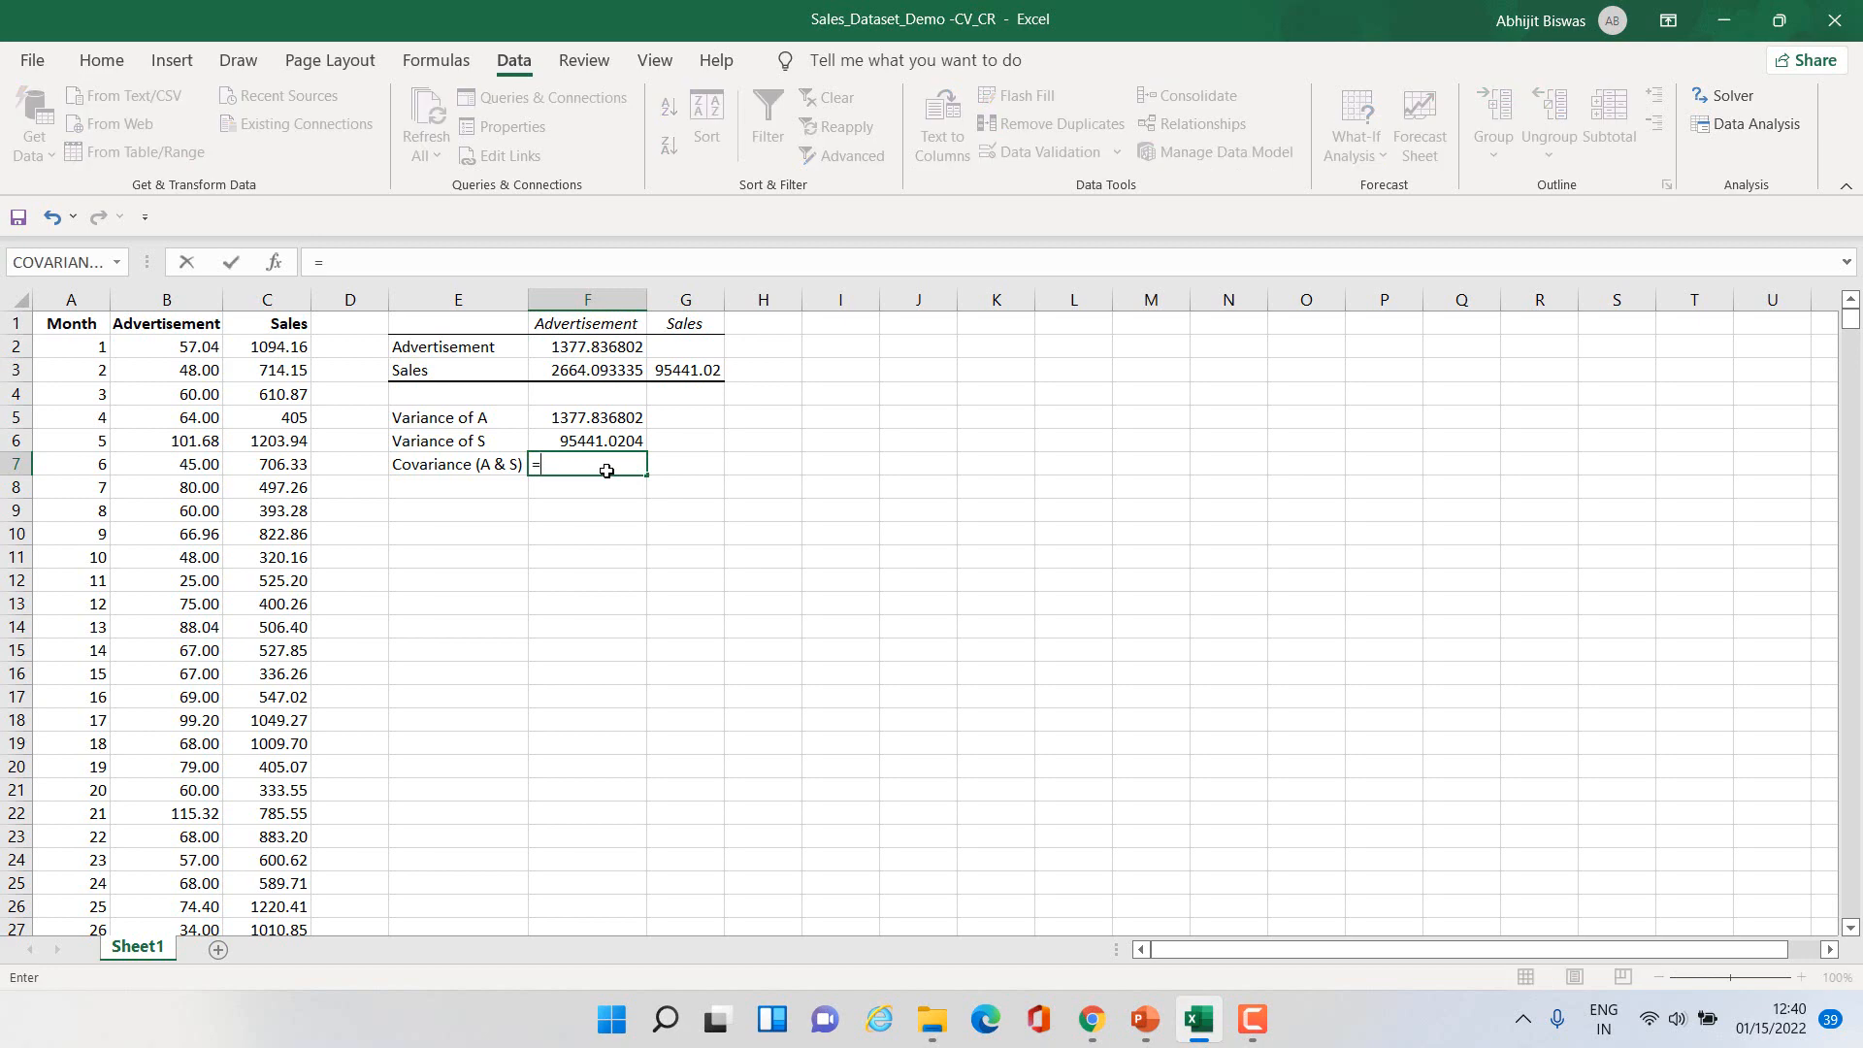
type("CO")
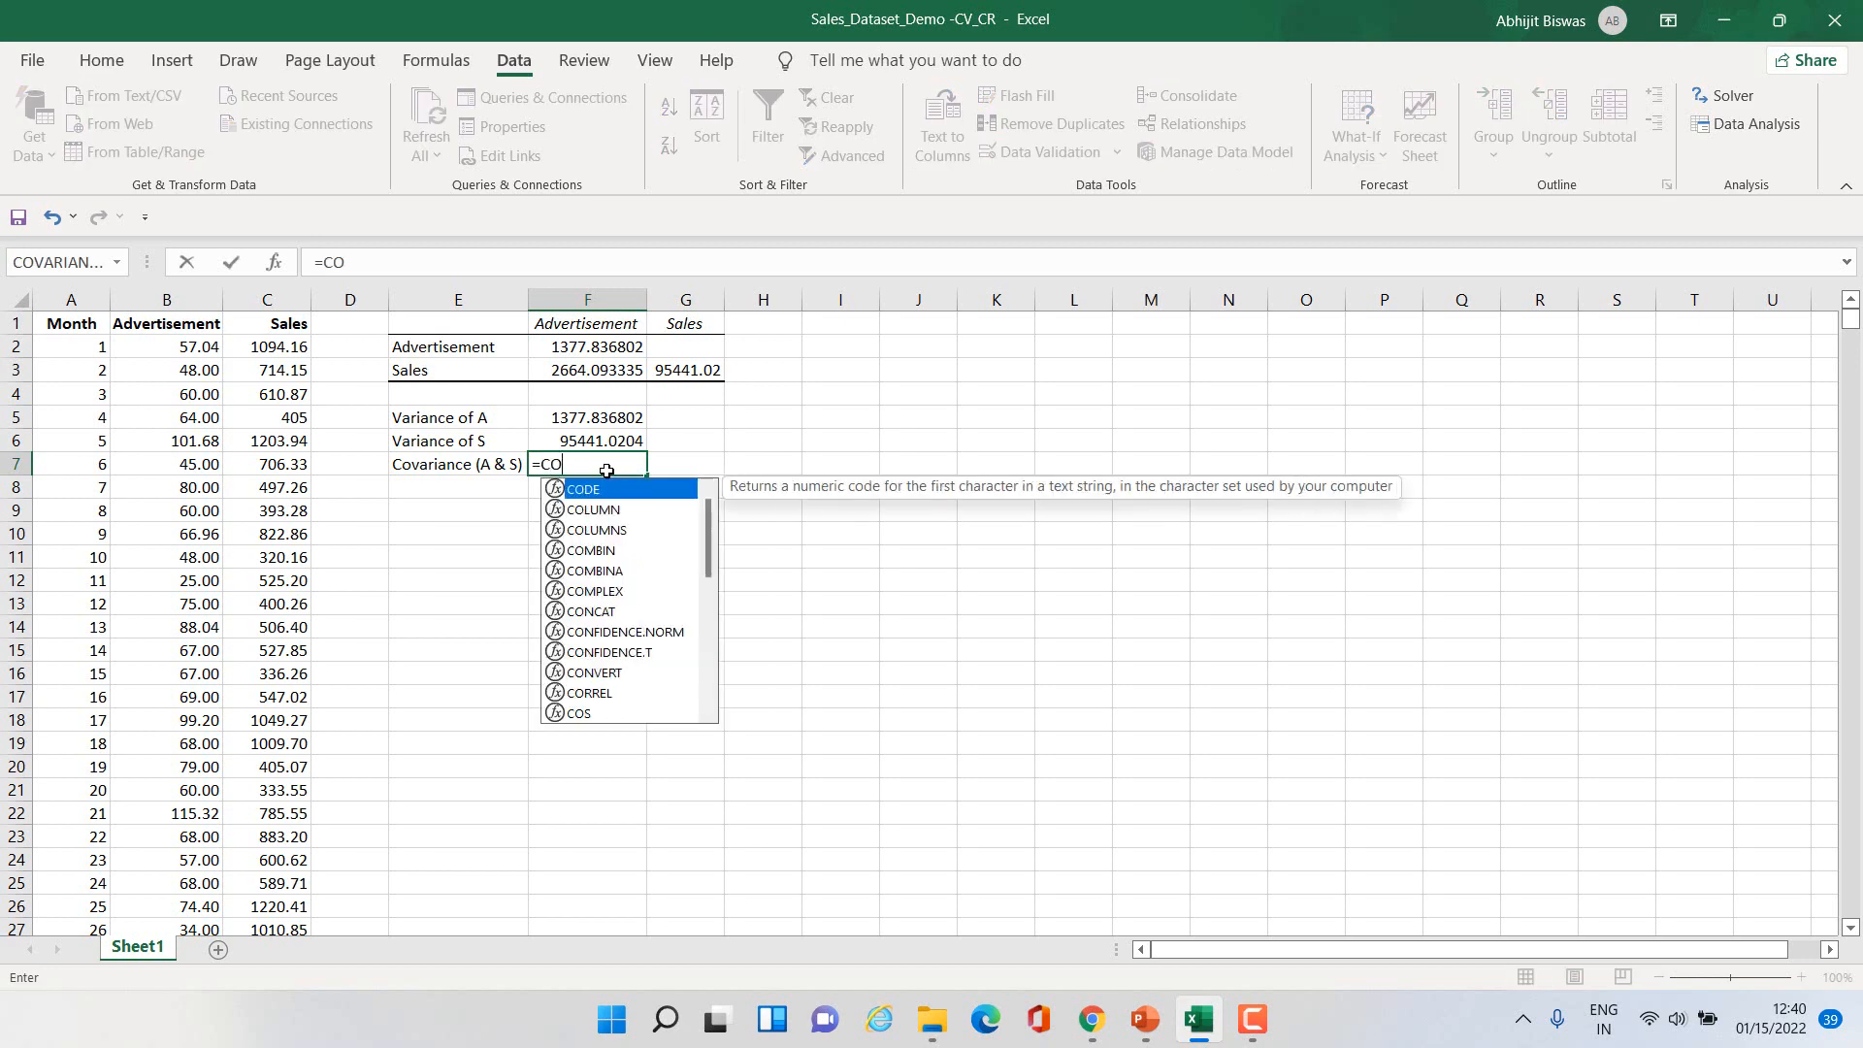
type("VAR")
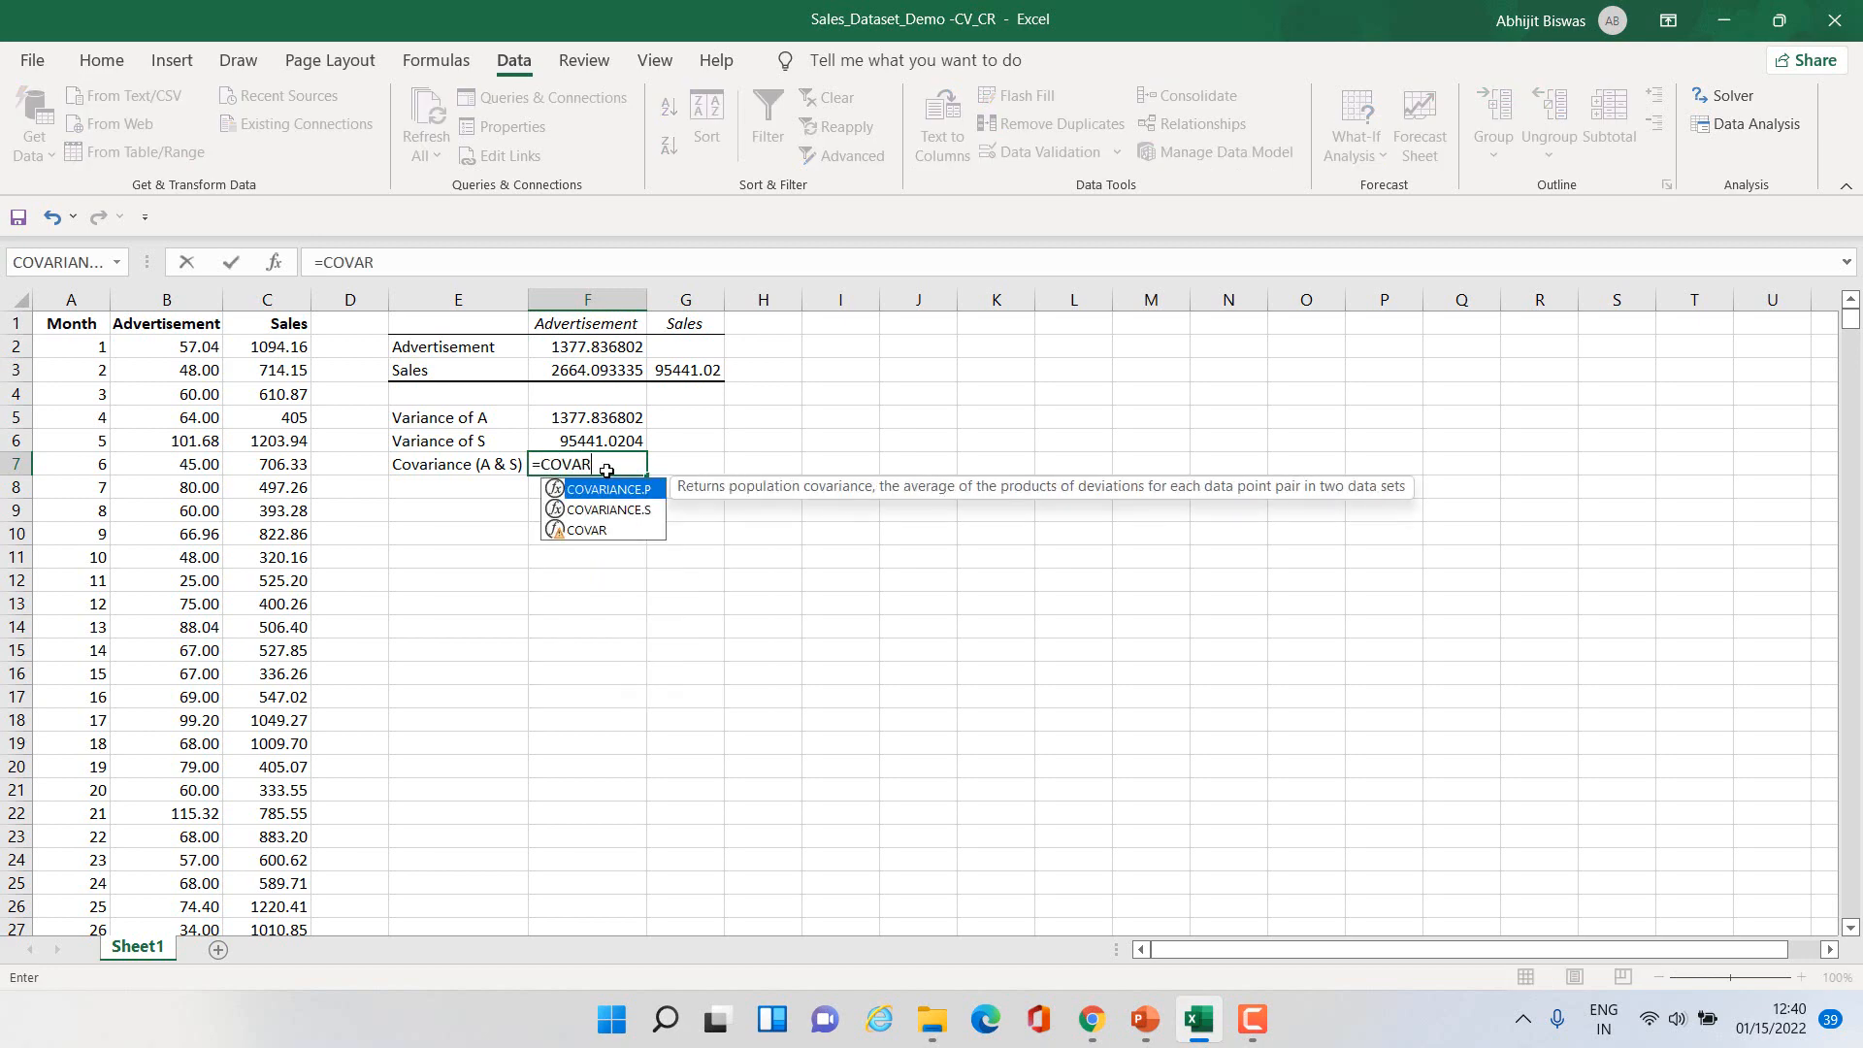
key("Tab")
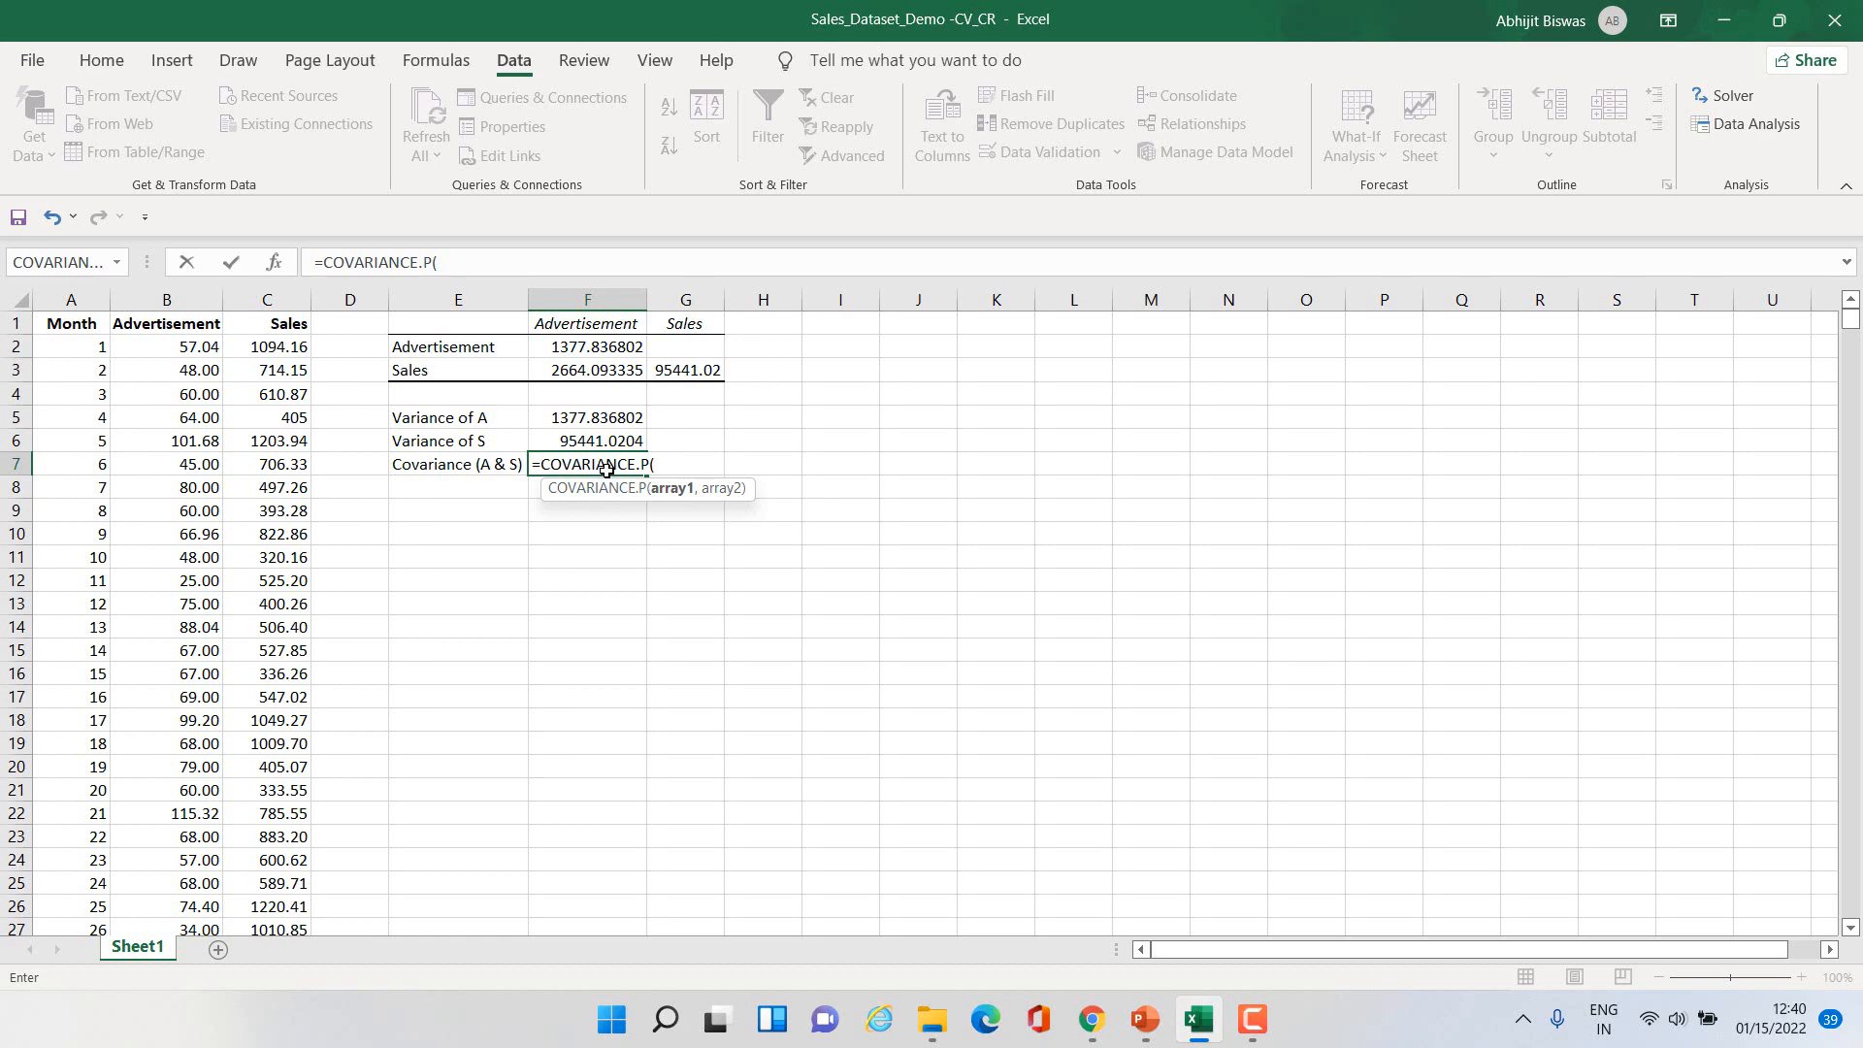
left_click(192, 348)
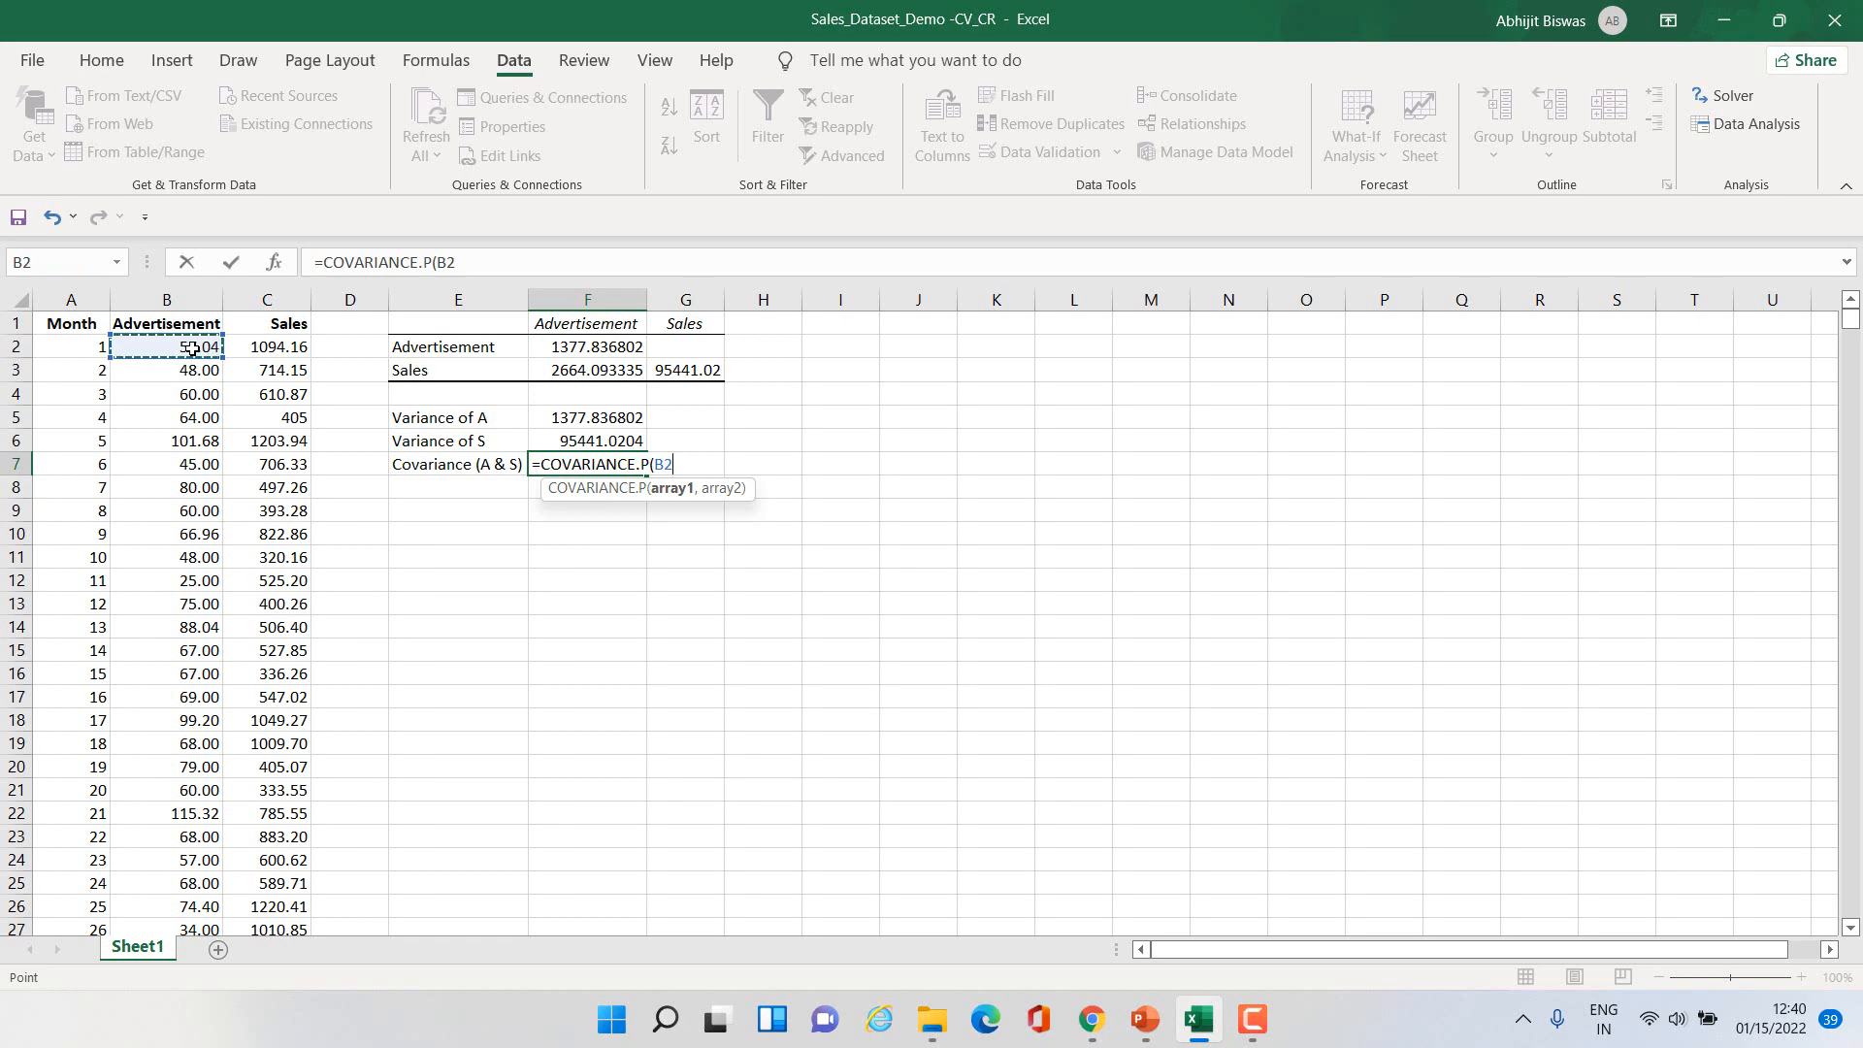
key("ctrl+shift+Down")
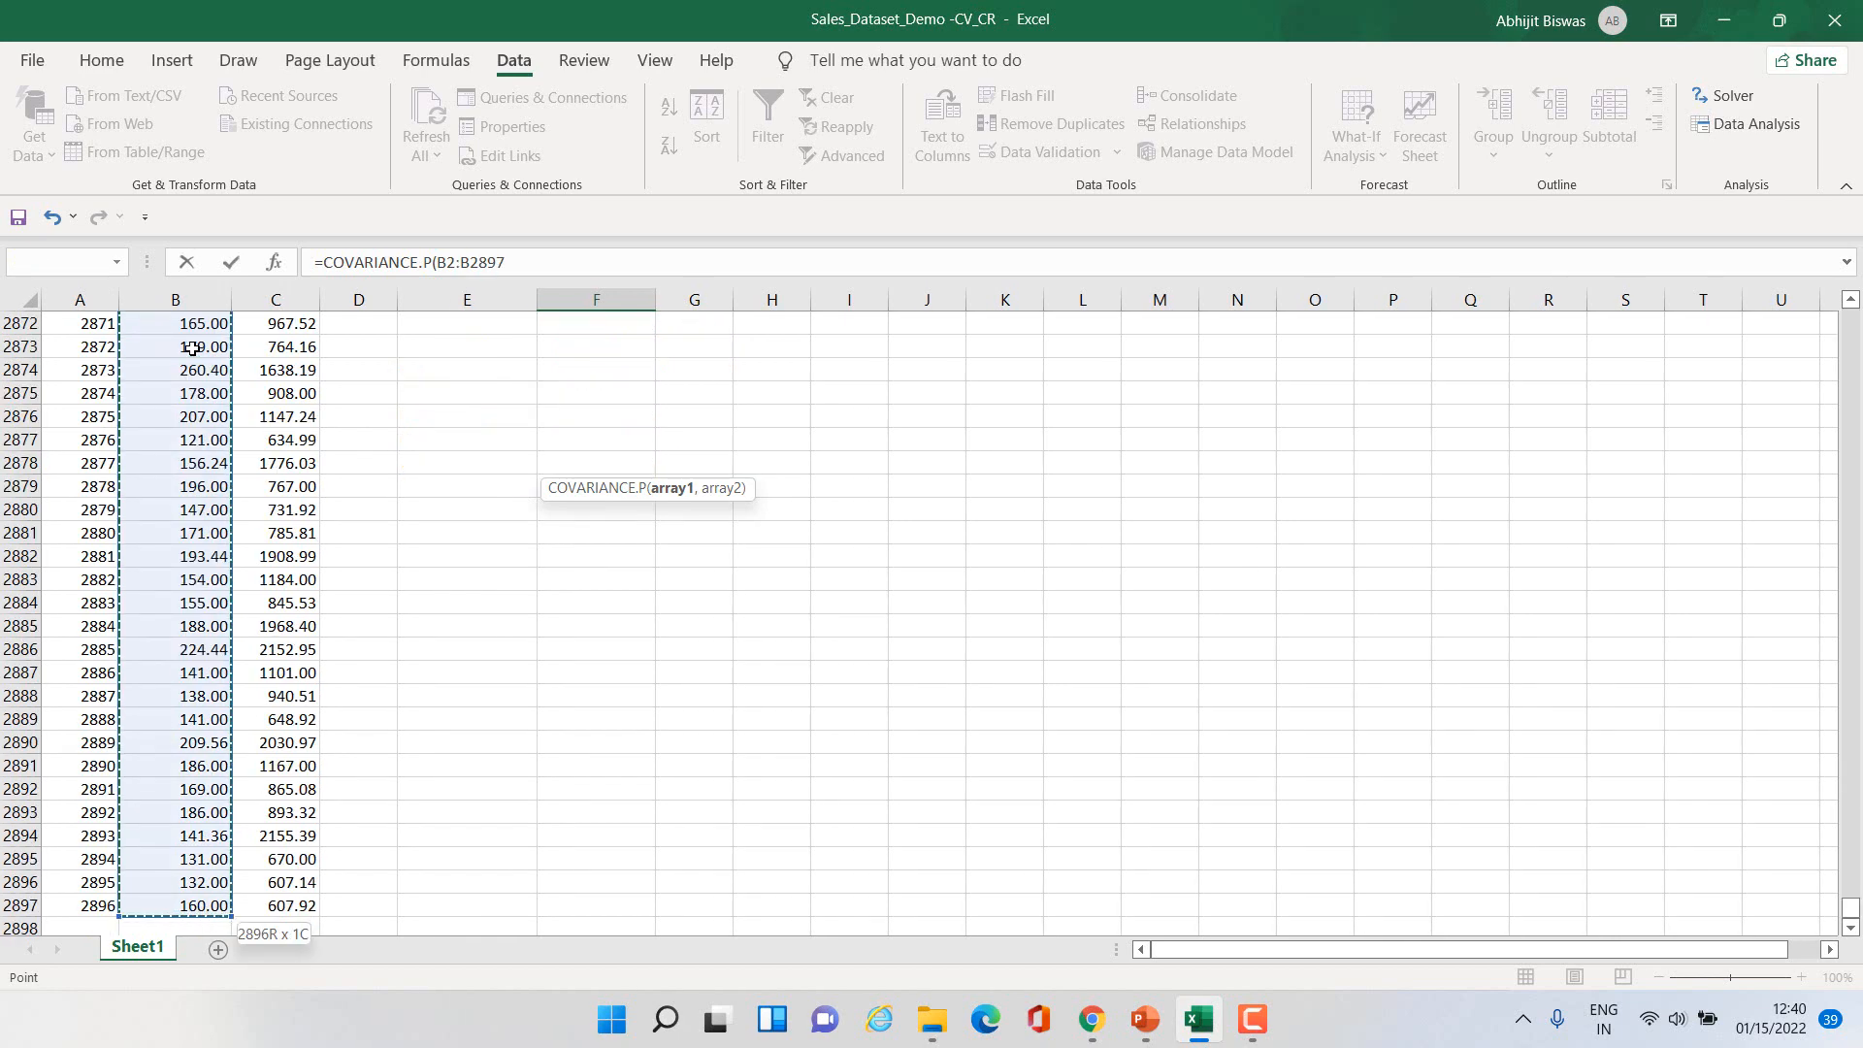
left_click(528, 259)
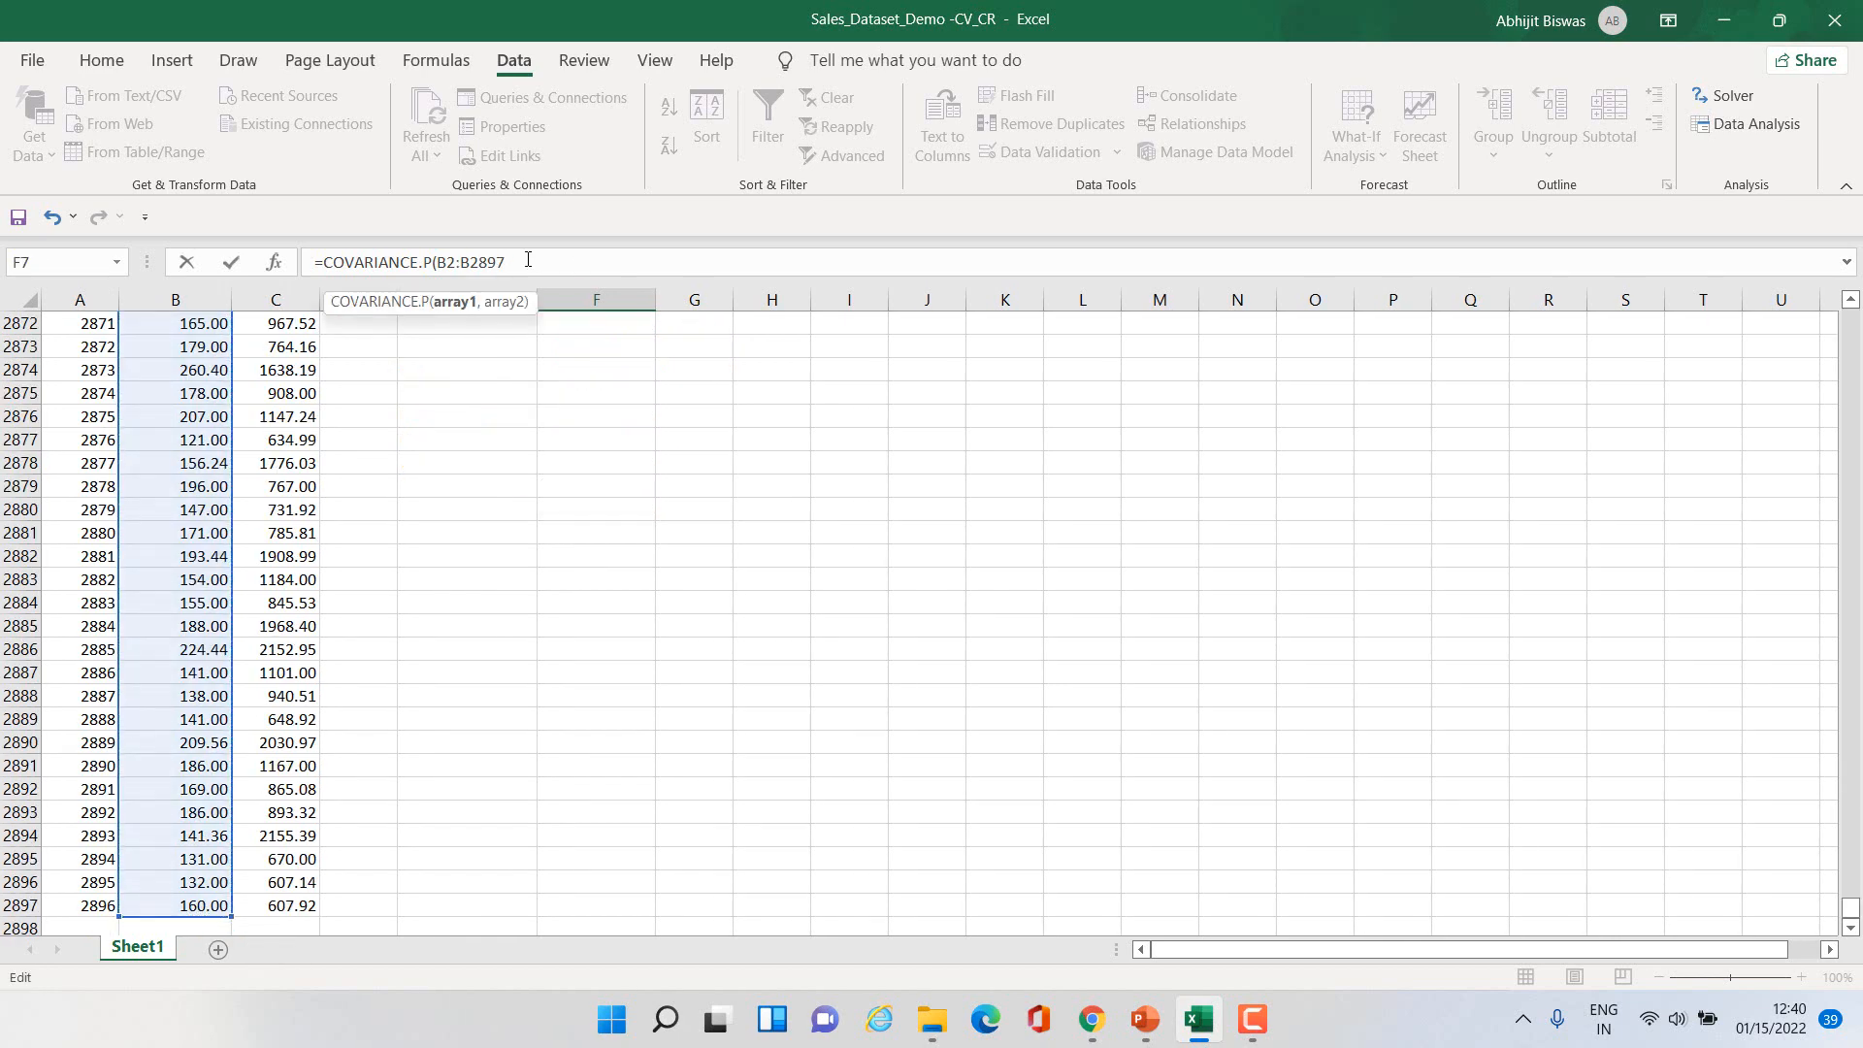
type(",")
Step: Complete the covariance formula in F7 with the Sales data C2:C2897 as the second array
left_click_drag(1854, 912, 1851, 320)
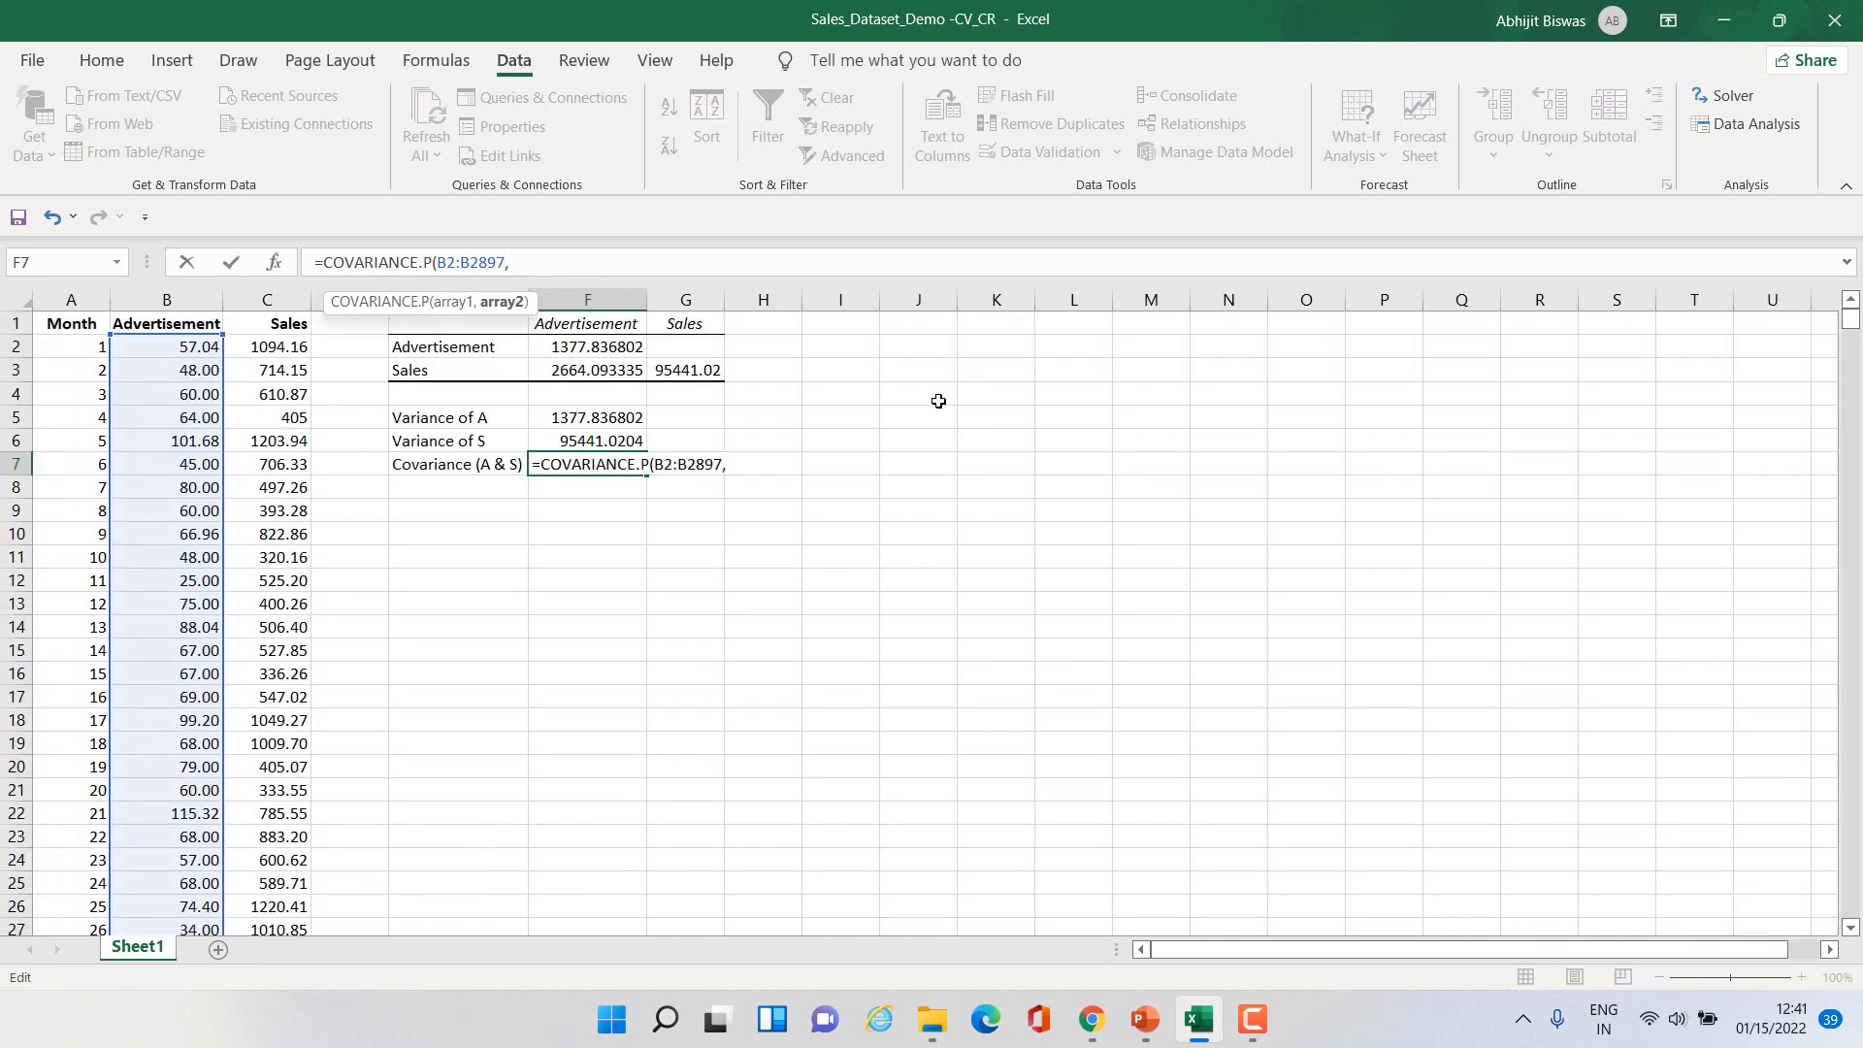
left_click(279, 349)
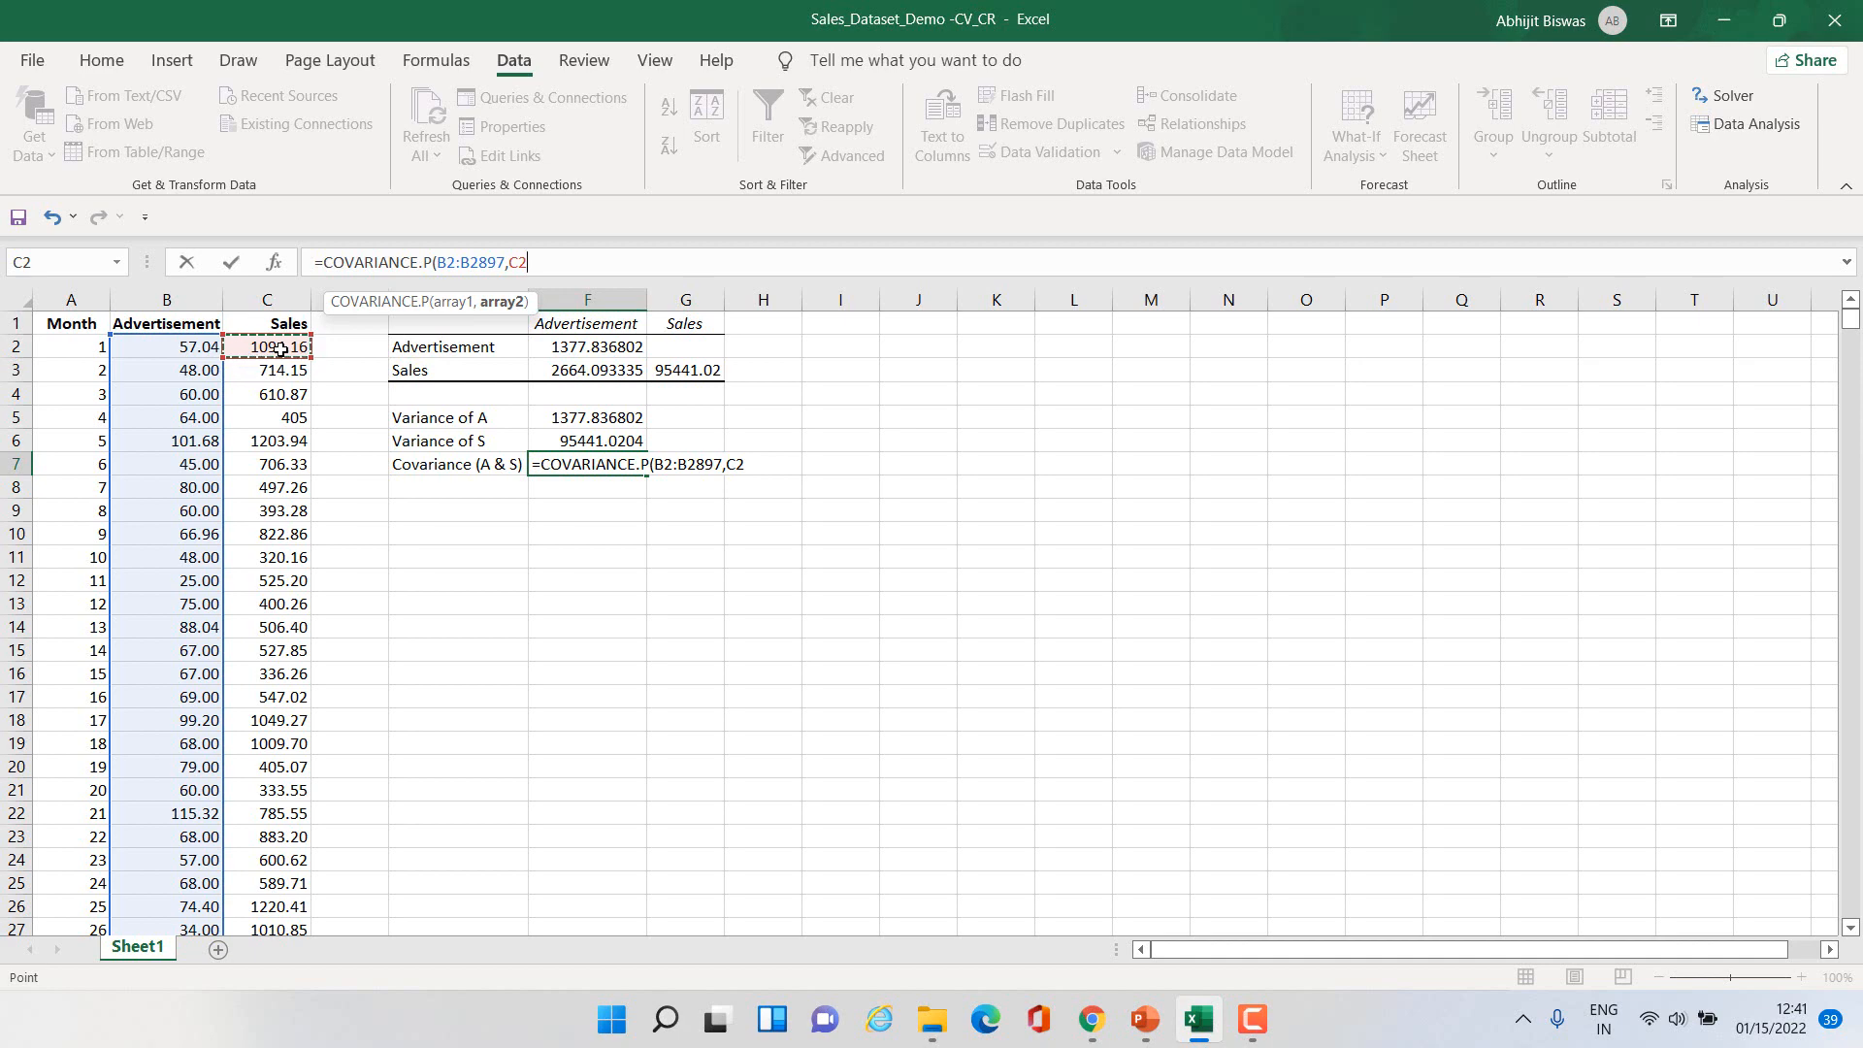
key("ctrl+shift+Down")
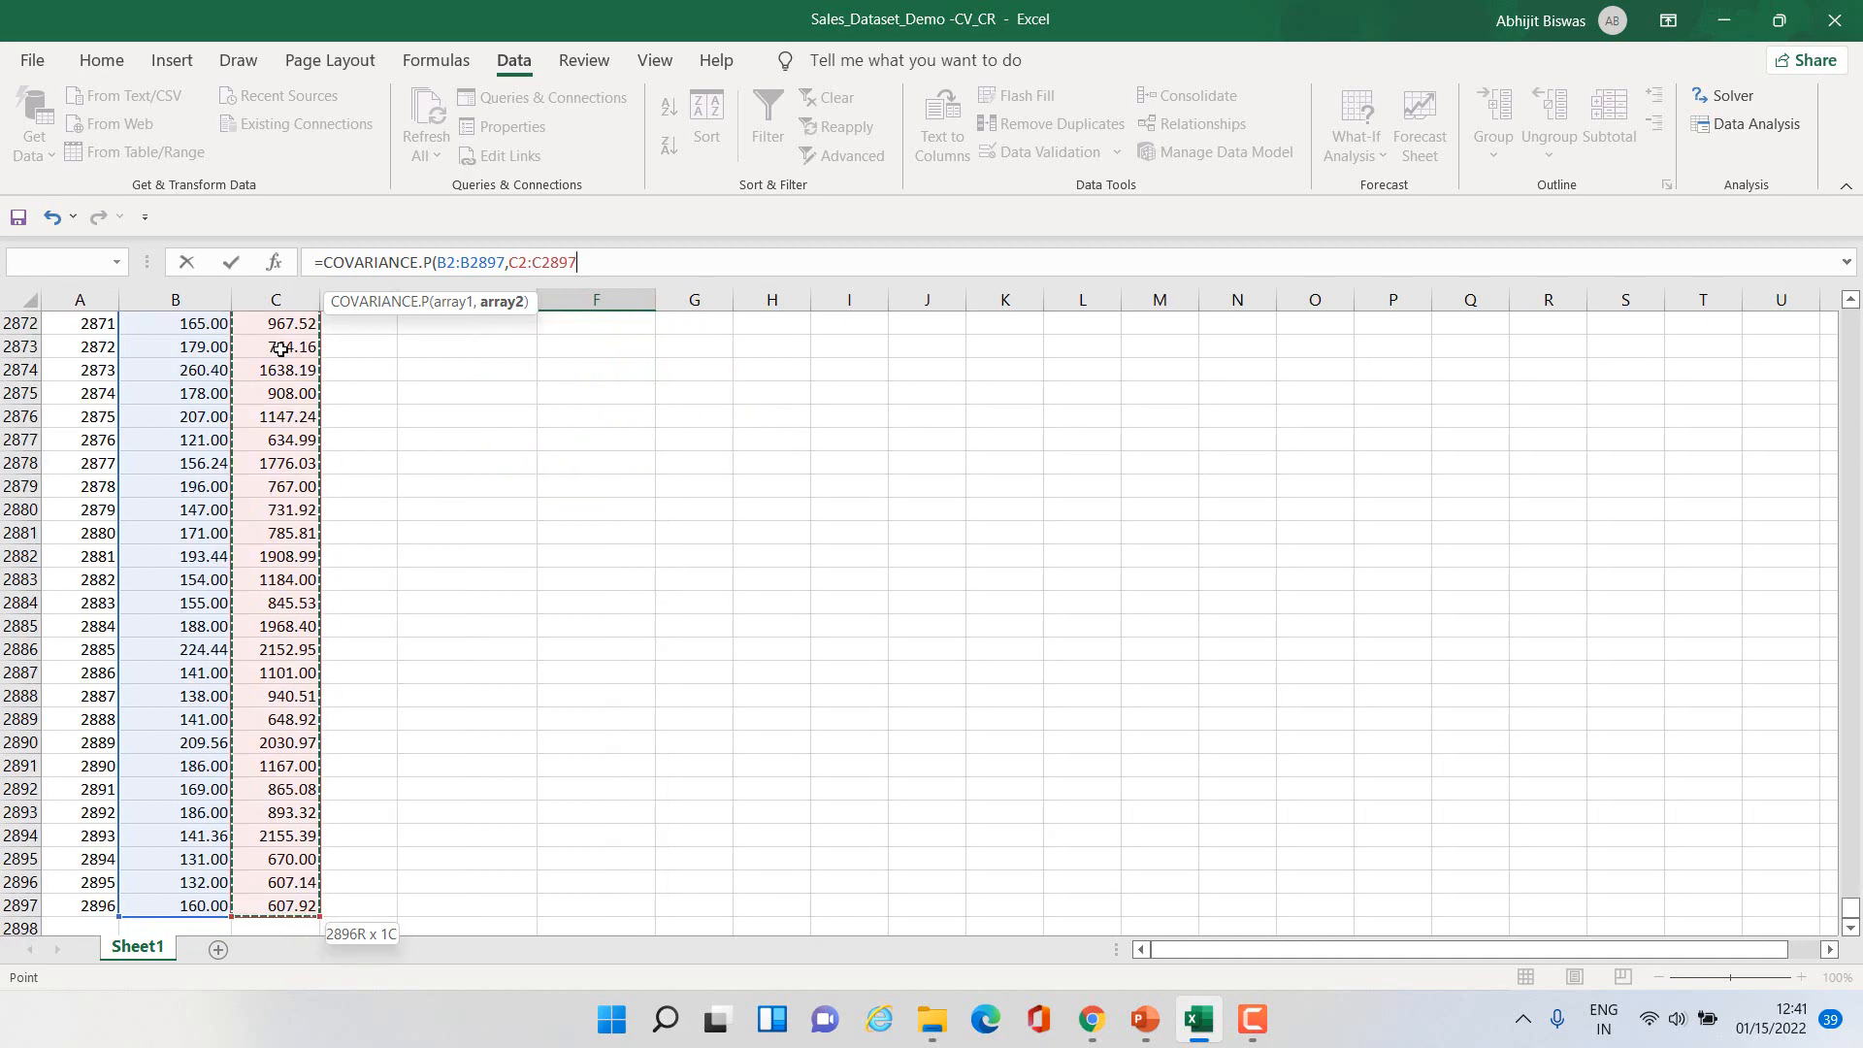
type(")")
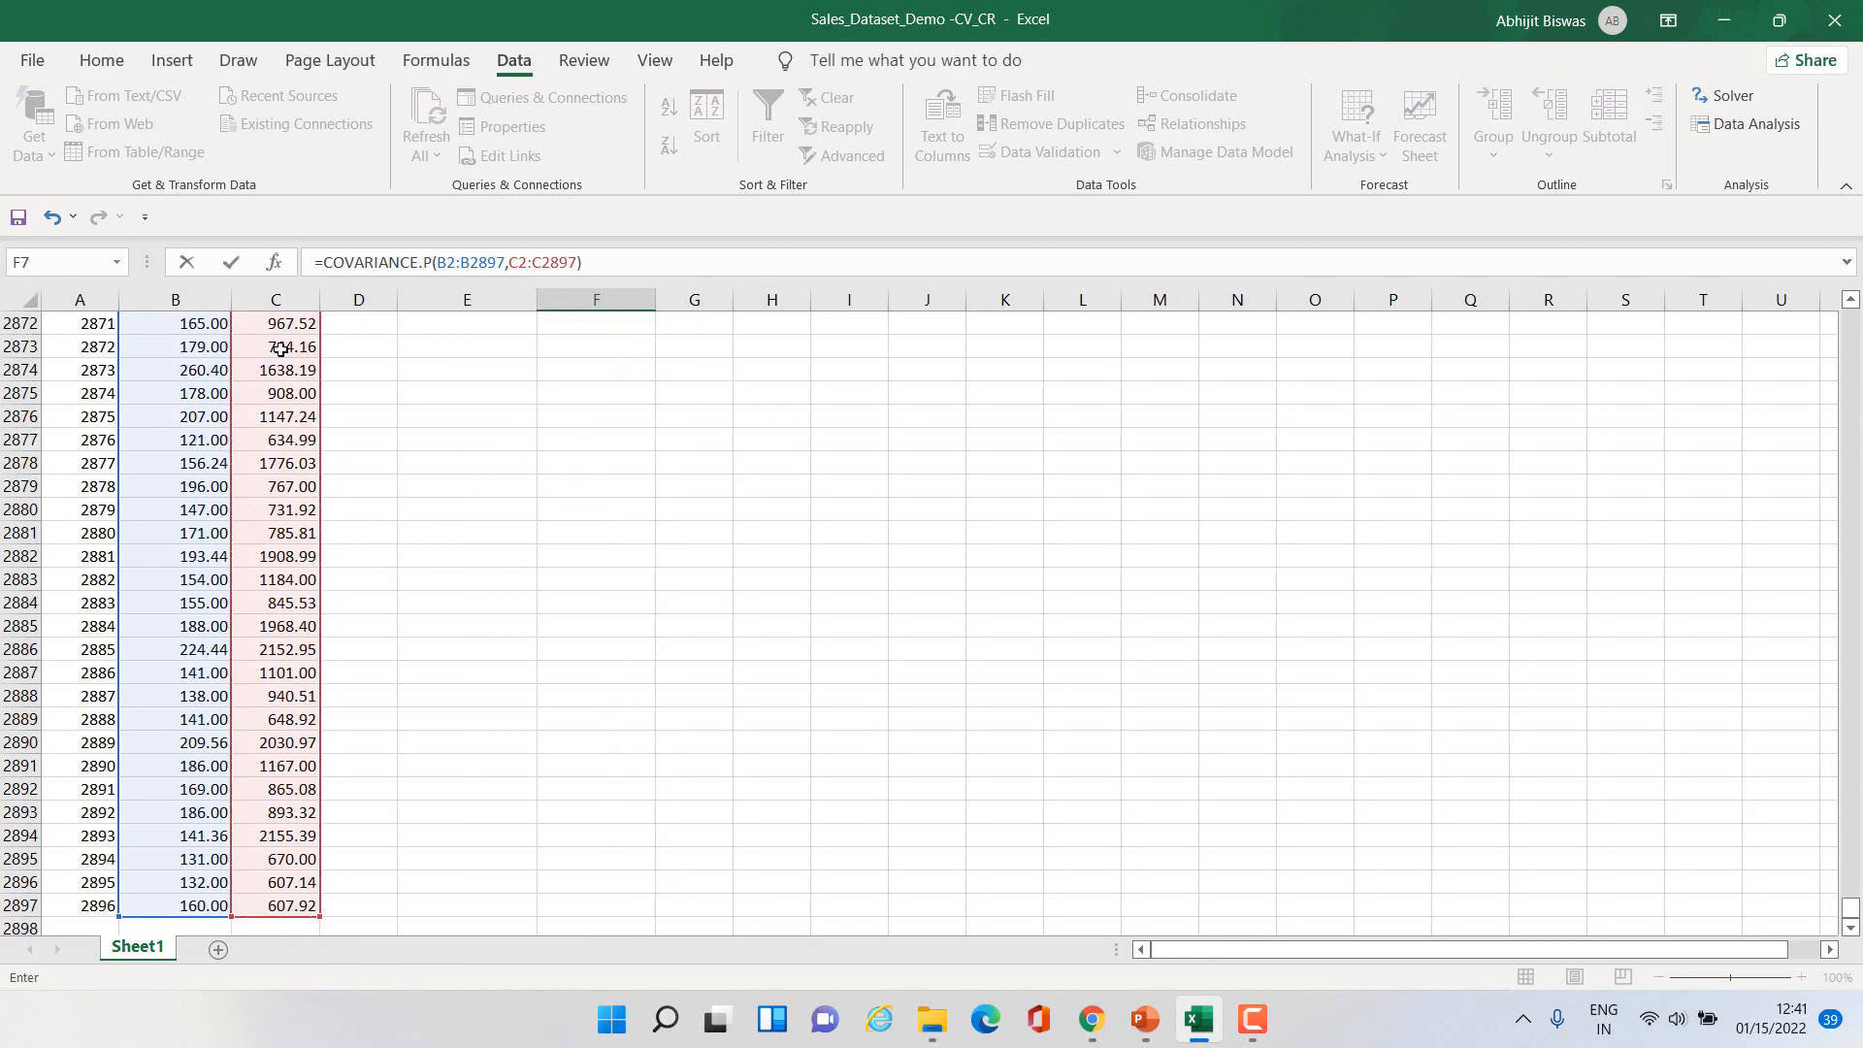
key("Return")
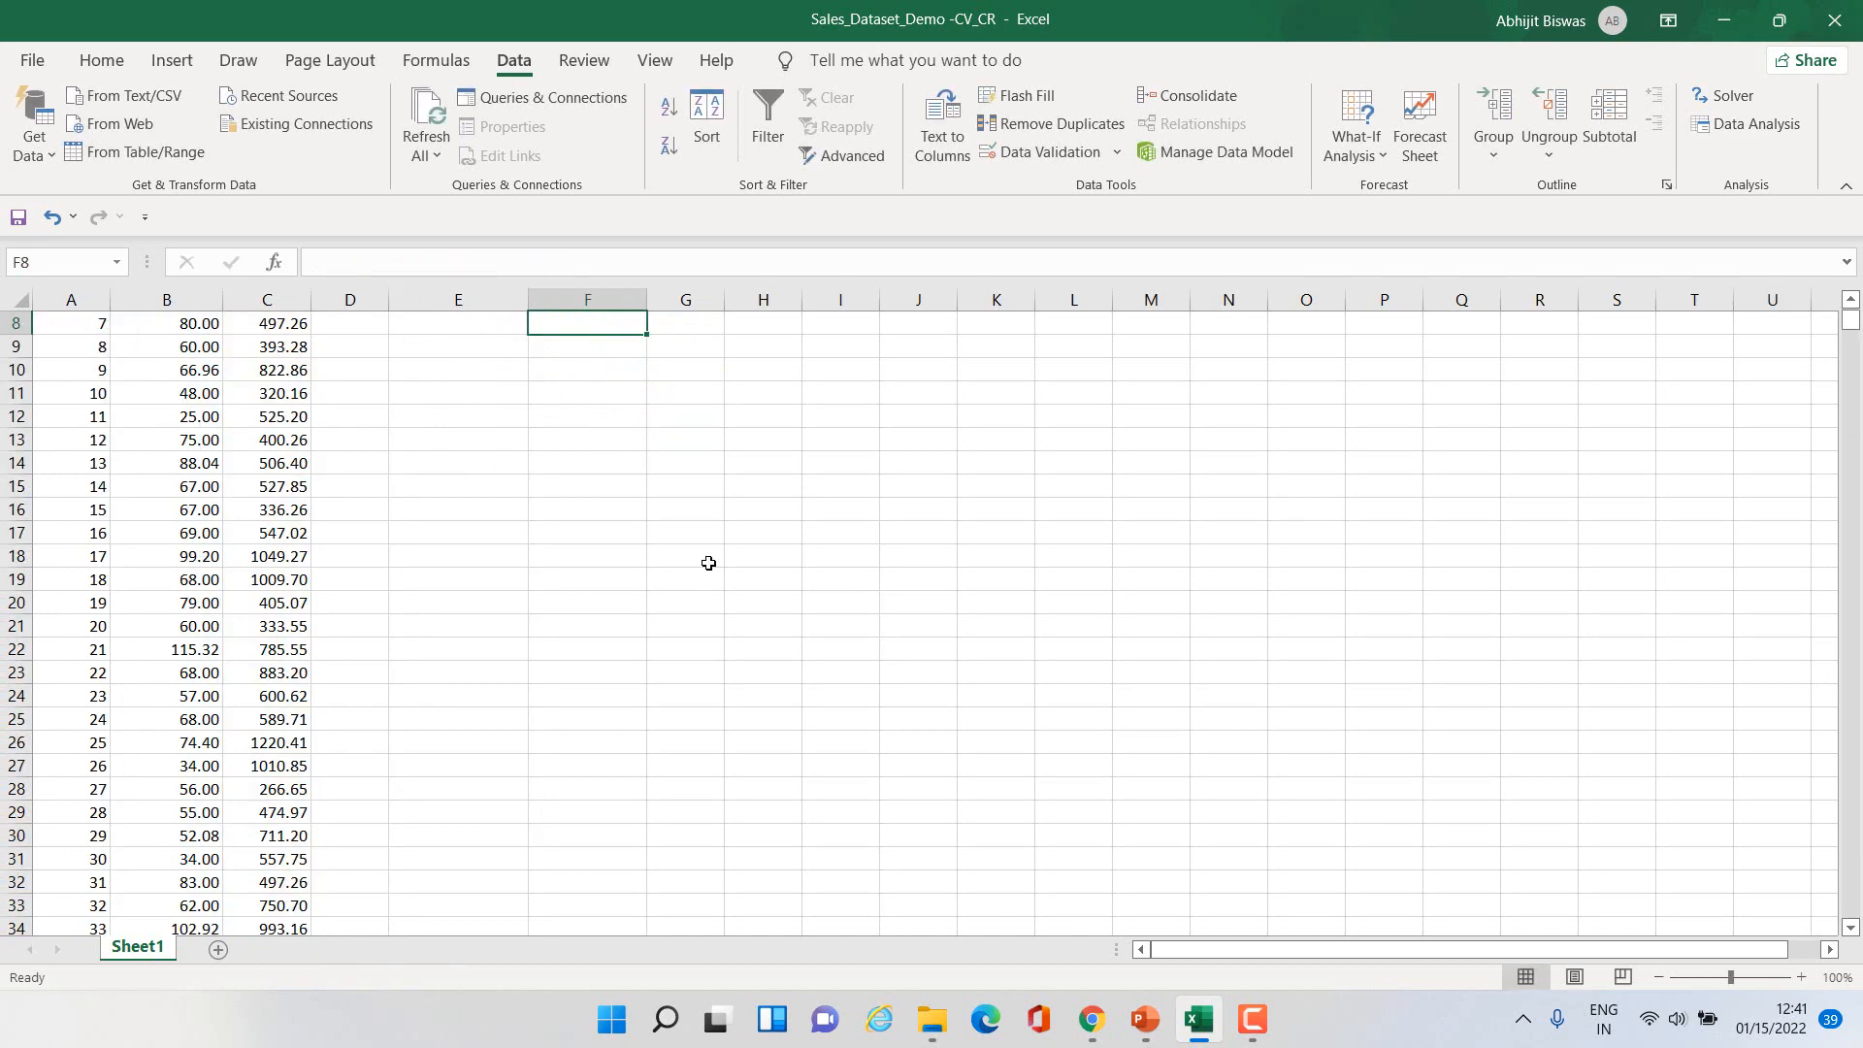
Step: Compare the covariance in F7 with the covariance table's value in F3, and dismiss the news notification
left_click(603, 466)
left_click(604, 374)
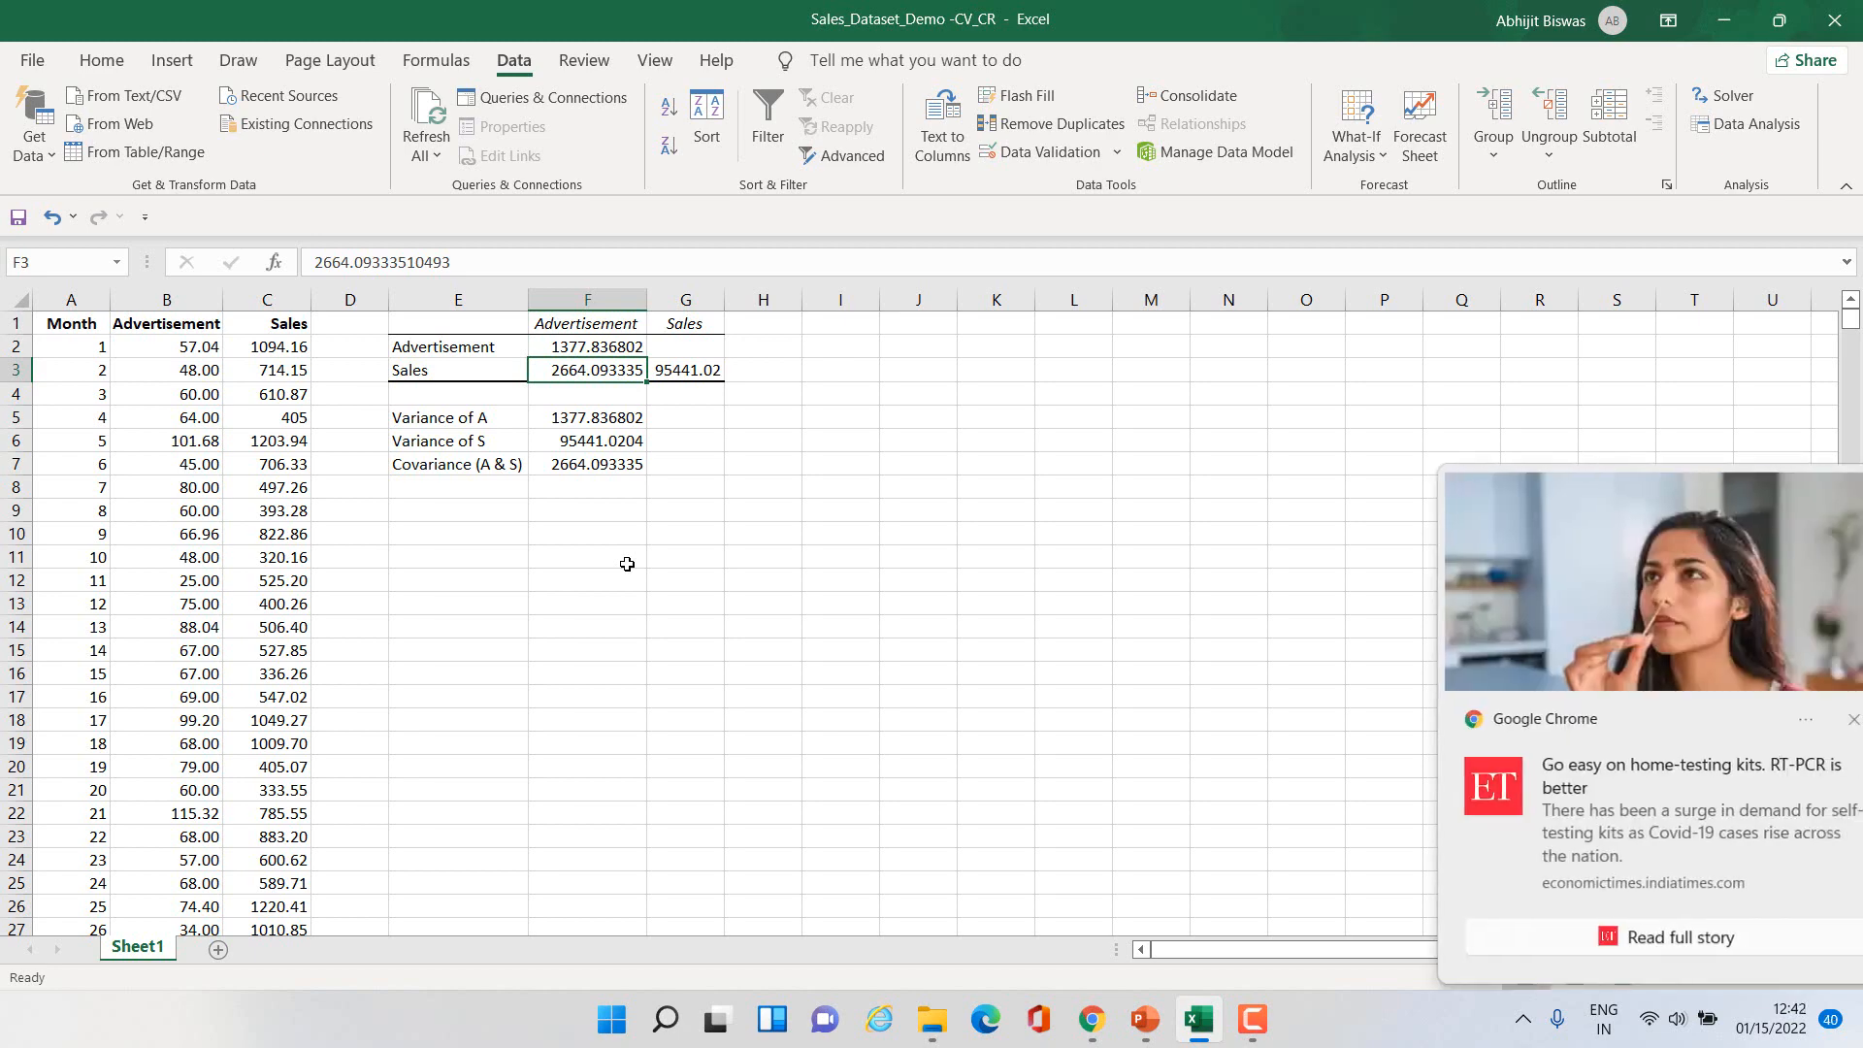
left_click(1812, 723)
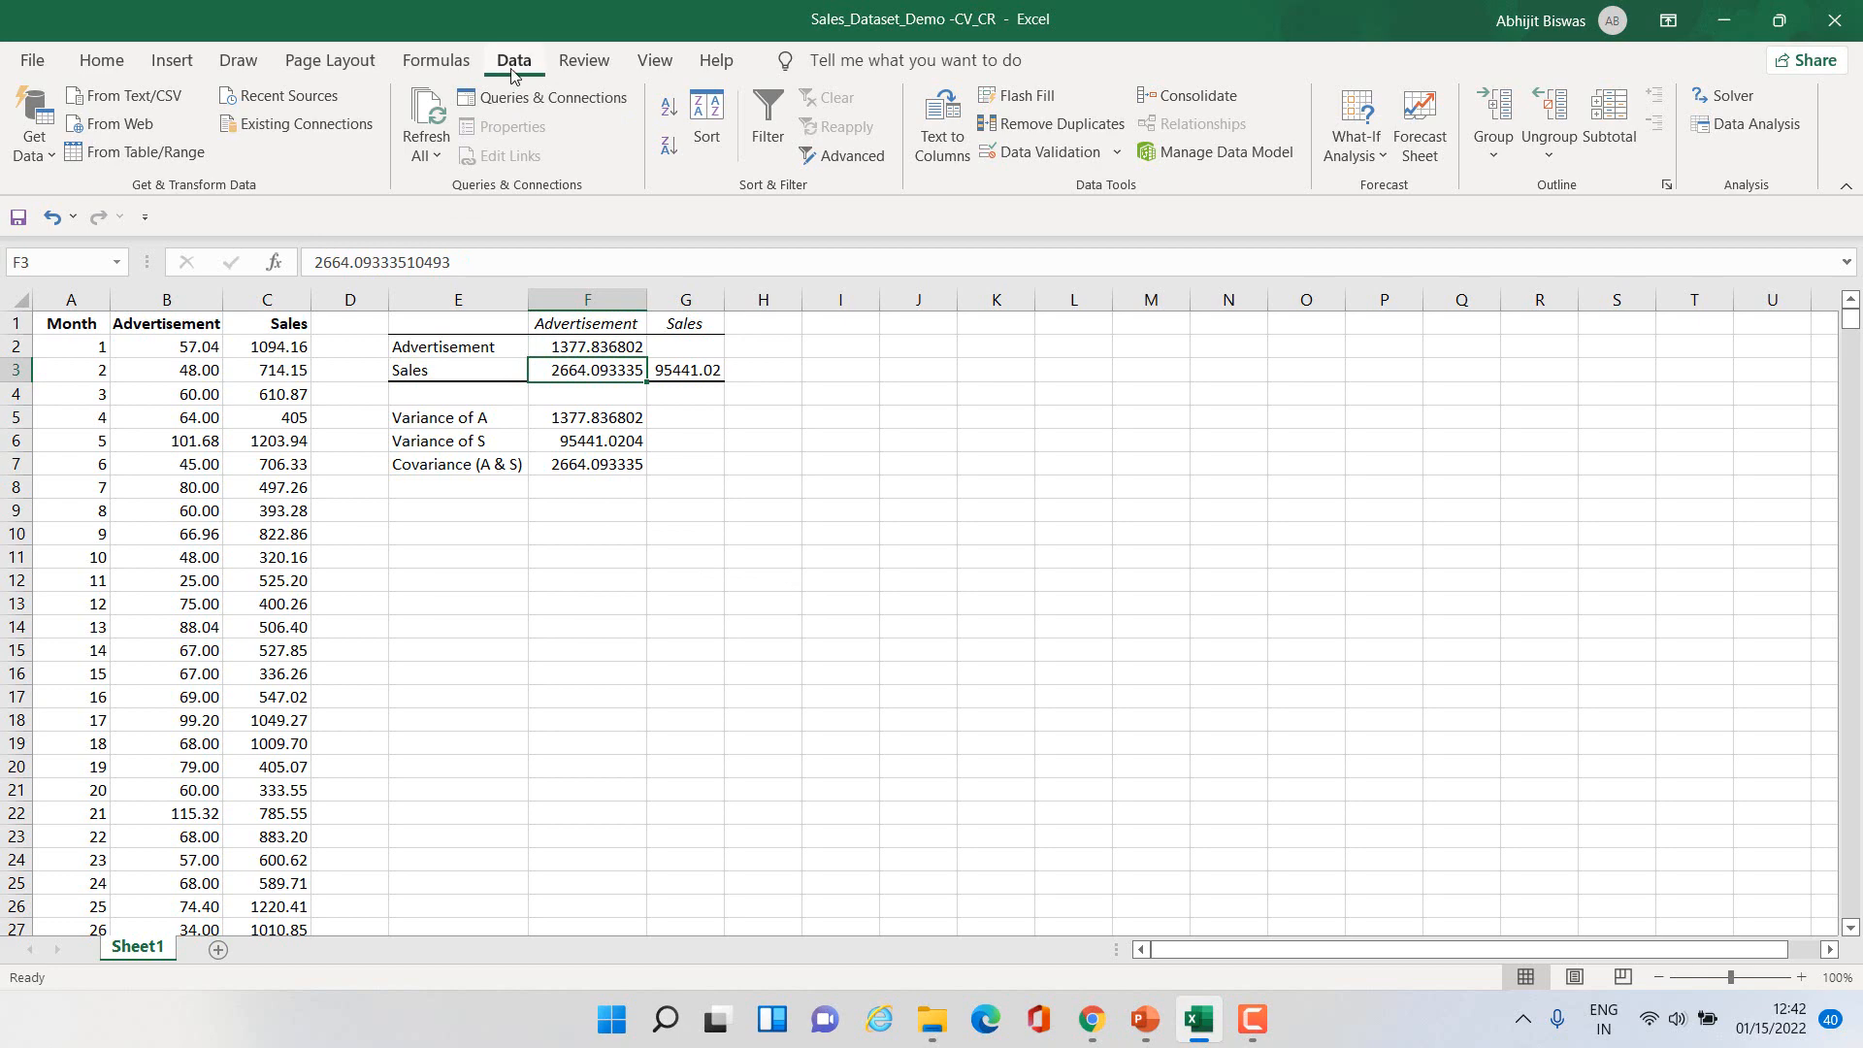
Step: Start a Correlation data analysis with the Advertisement and Sales columns, B1:C2897 including headers, as the input range
left_click(1745, 126)
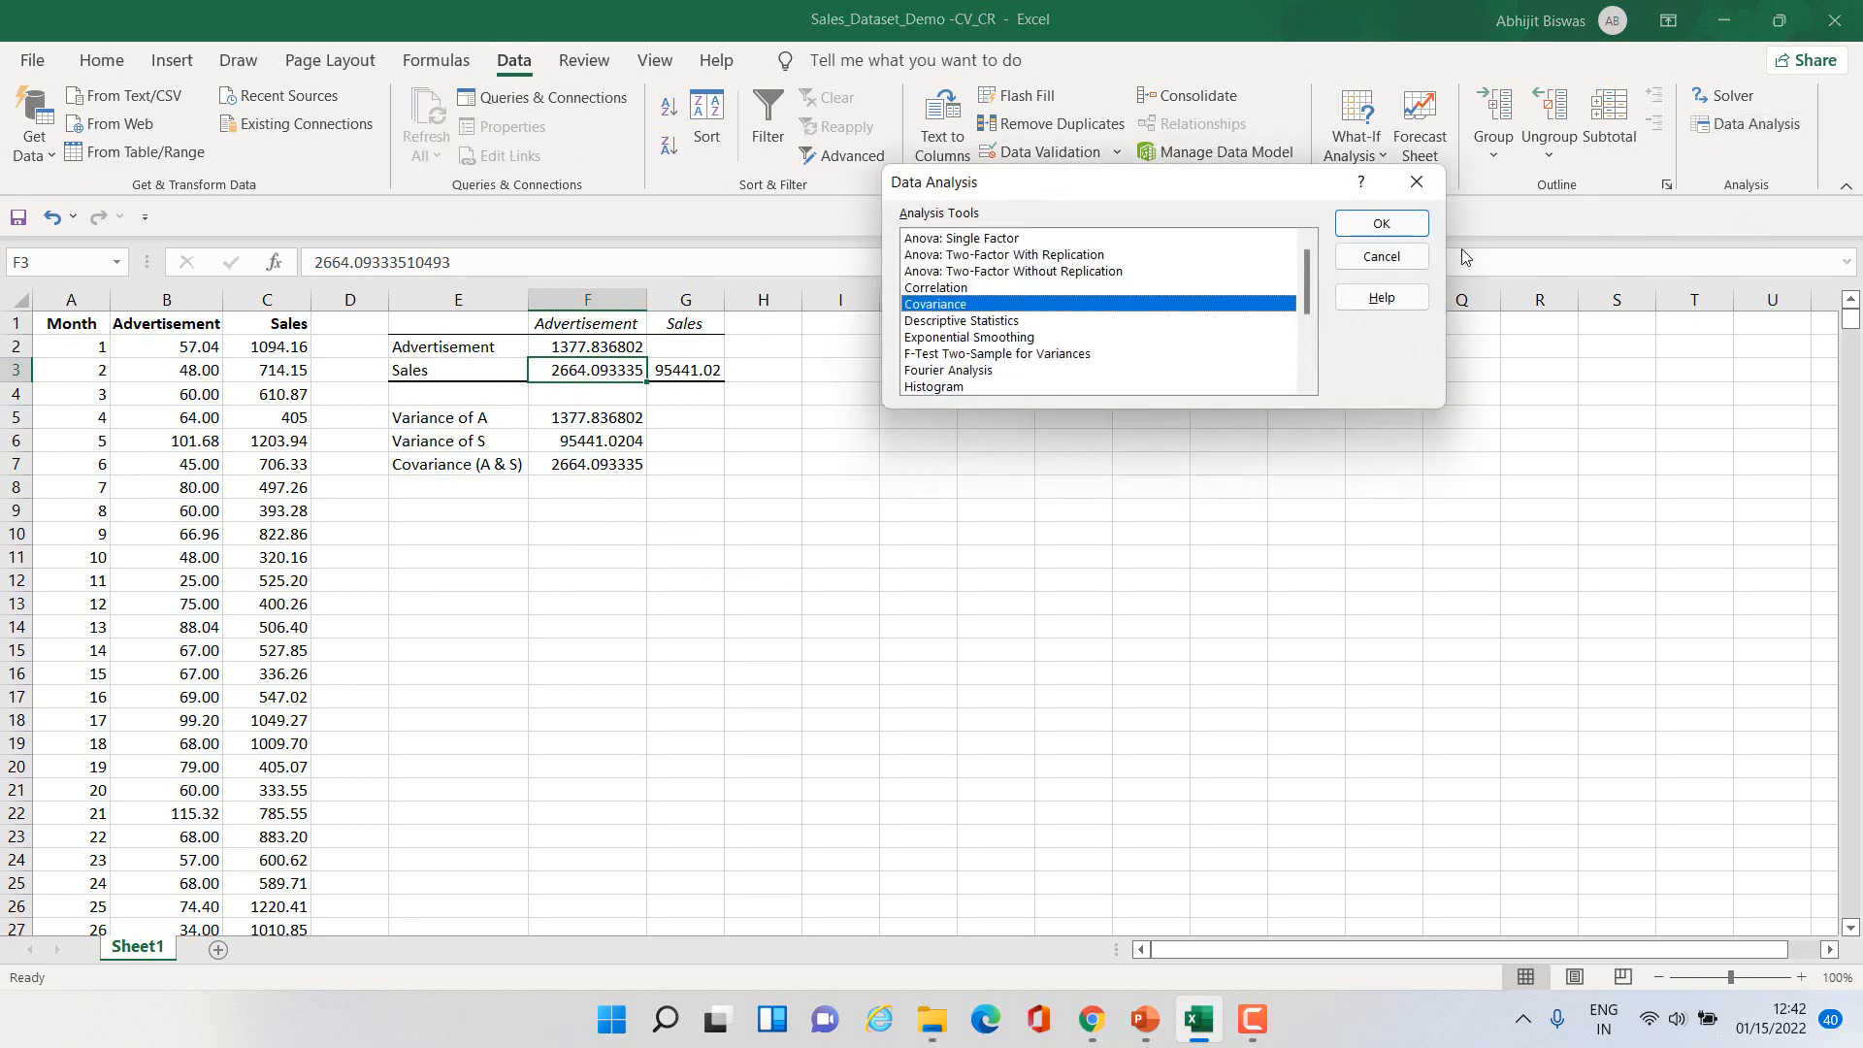
left_click(956, 289)
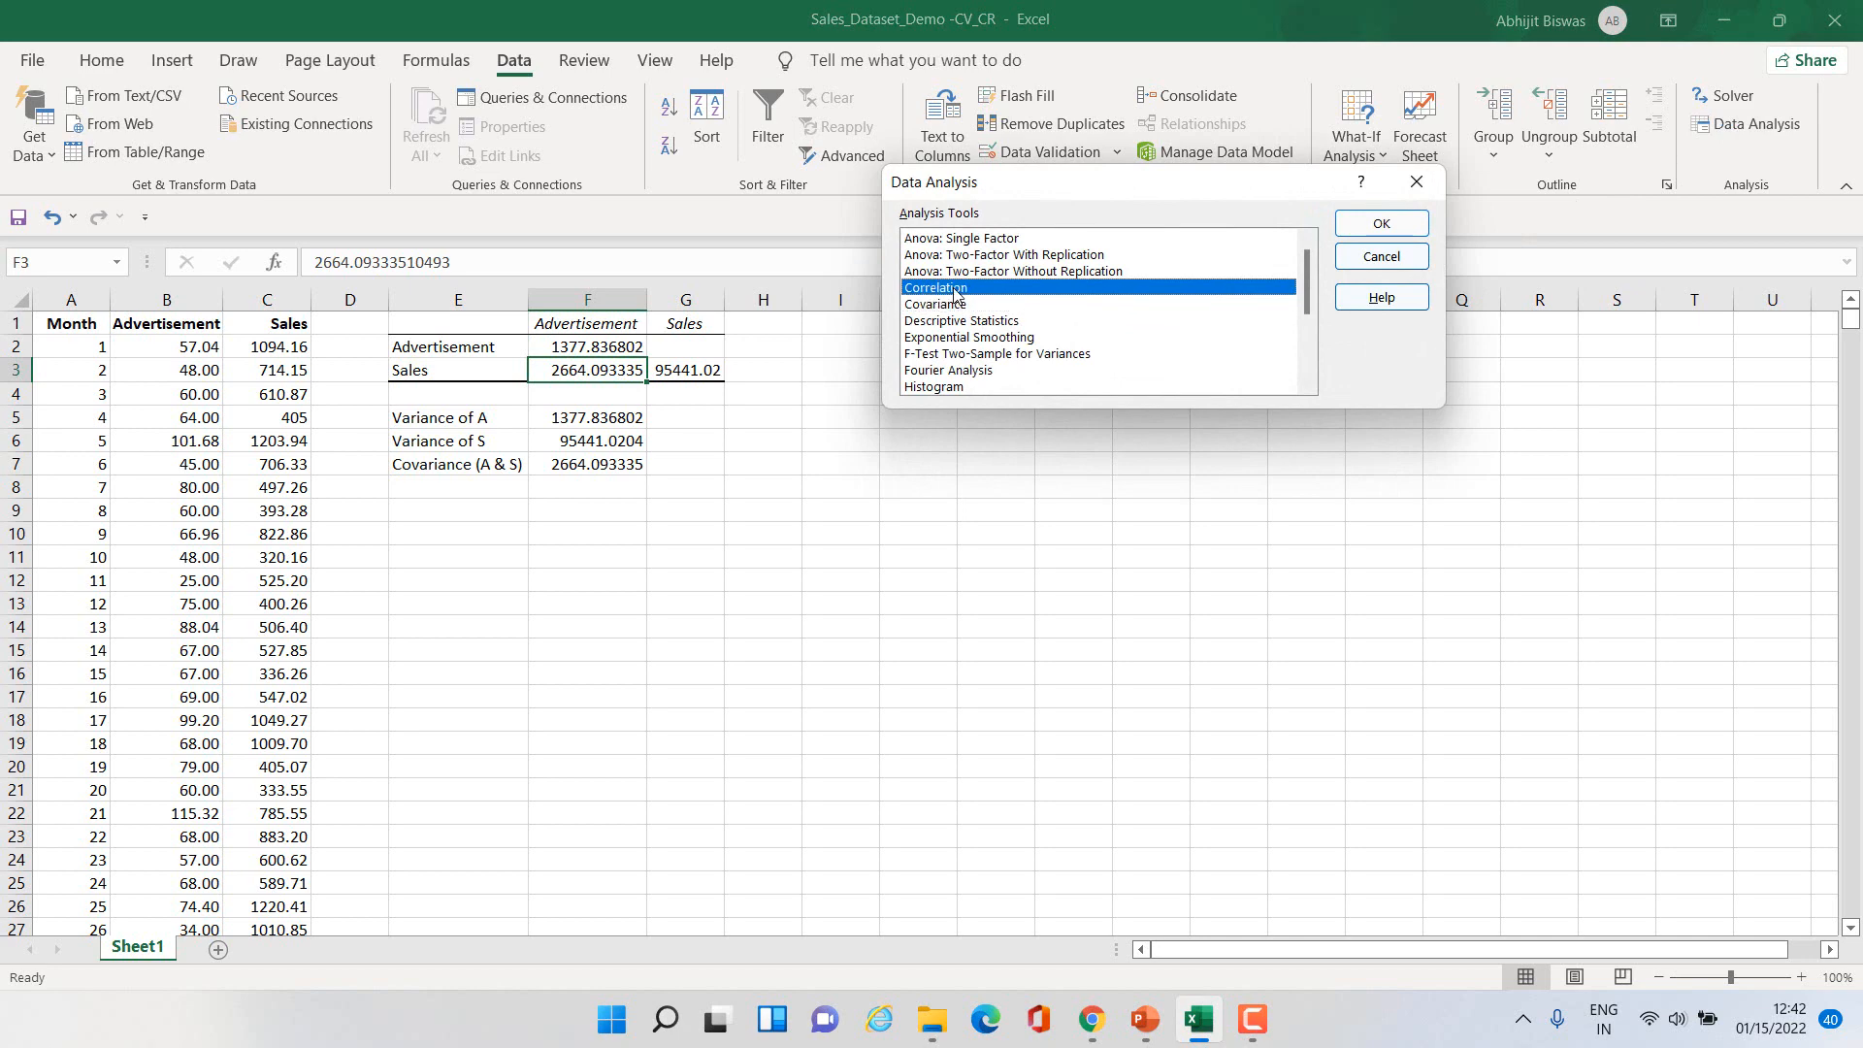
left_click(1398, 229)
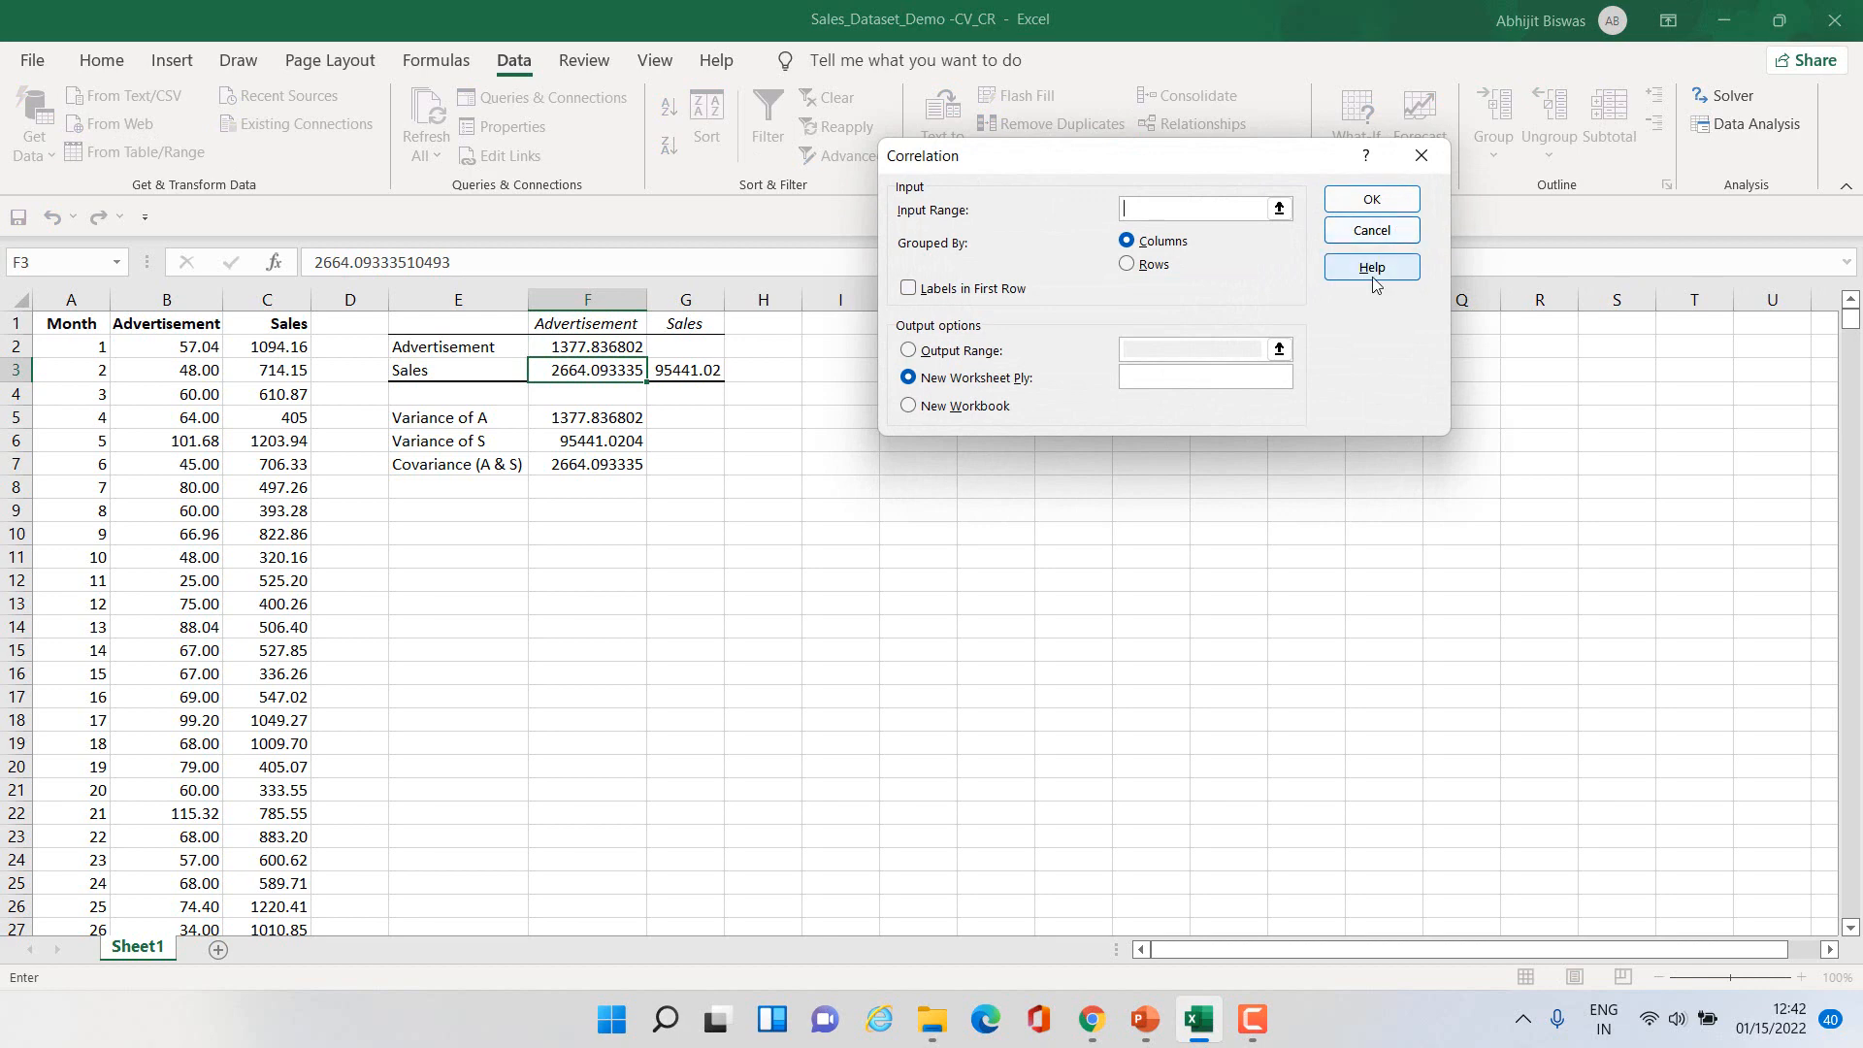
left_click(157, 327)
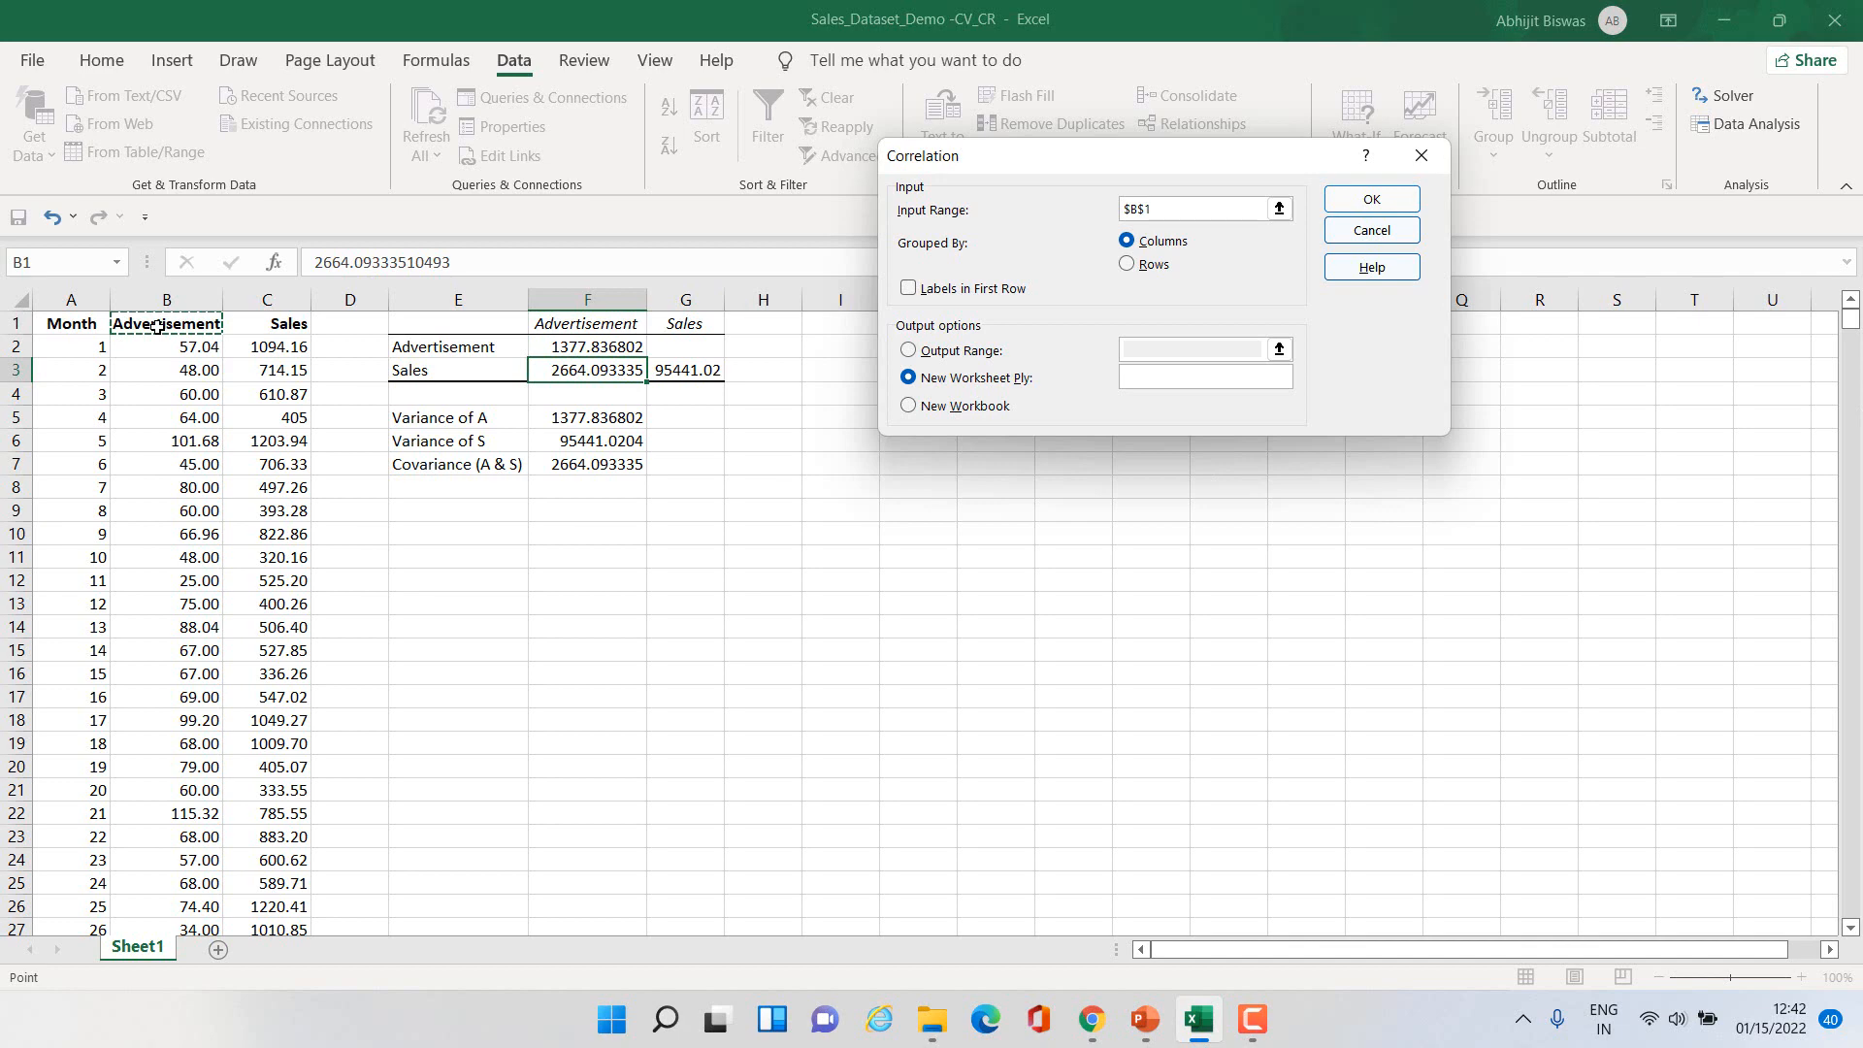
key("shift+Right")
key("ctrl+shift+Down")
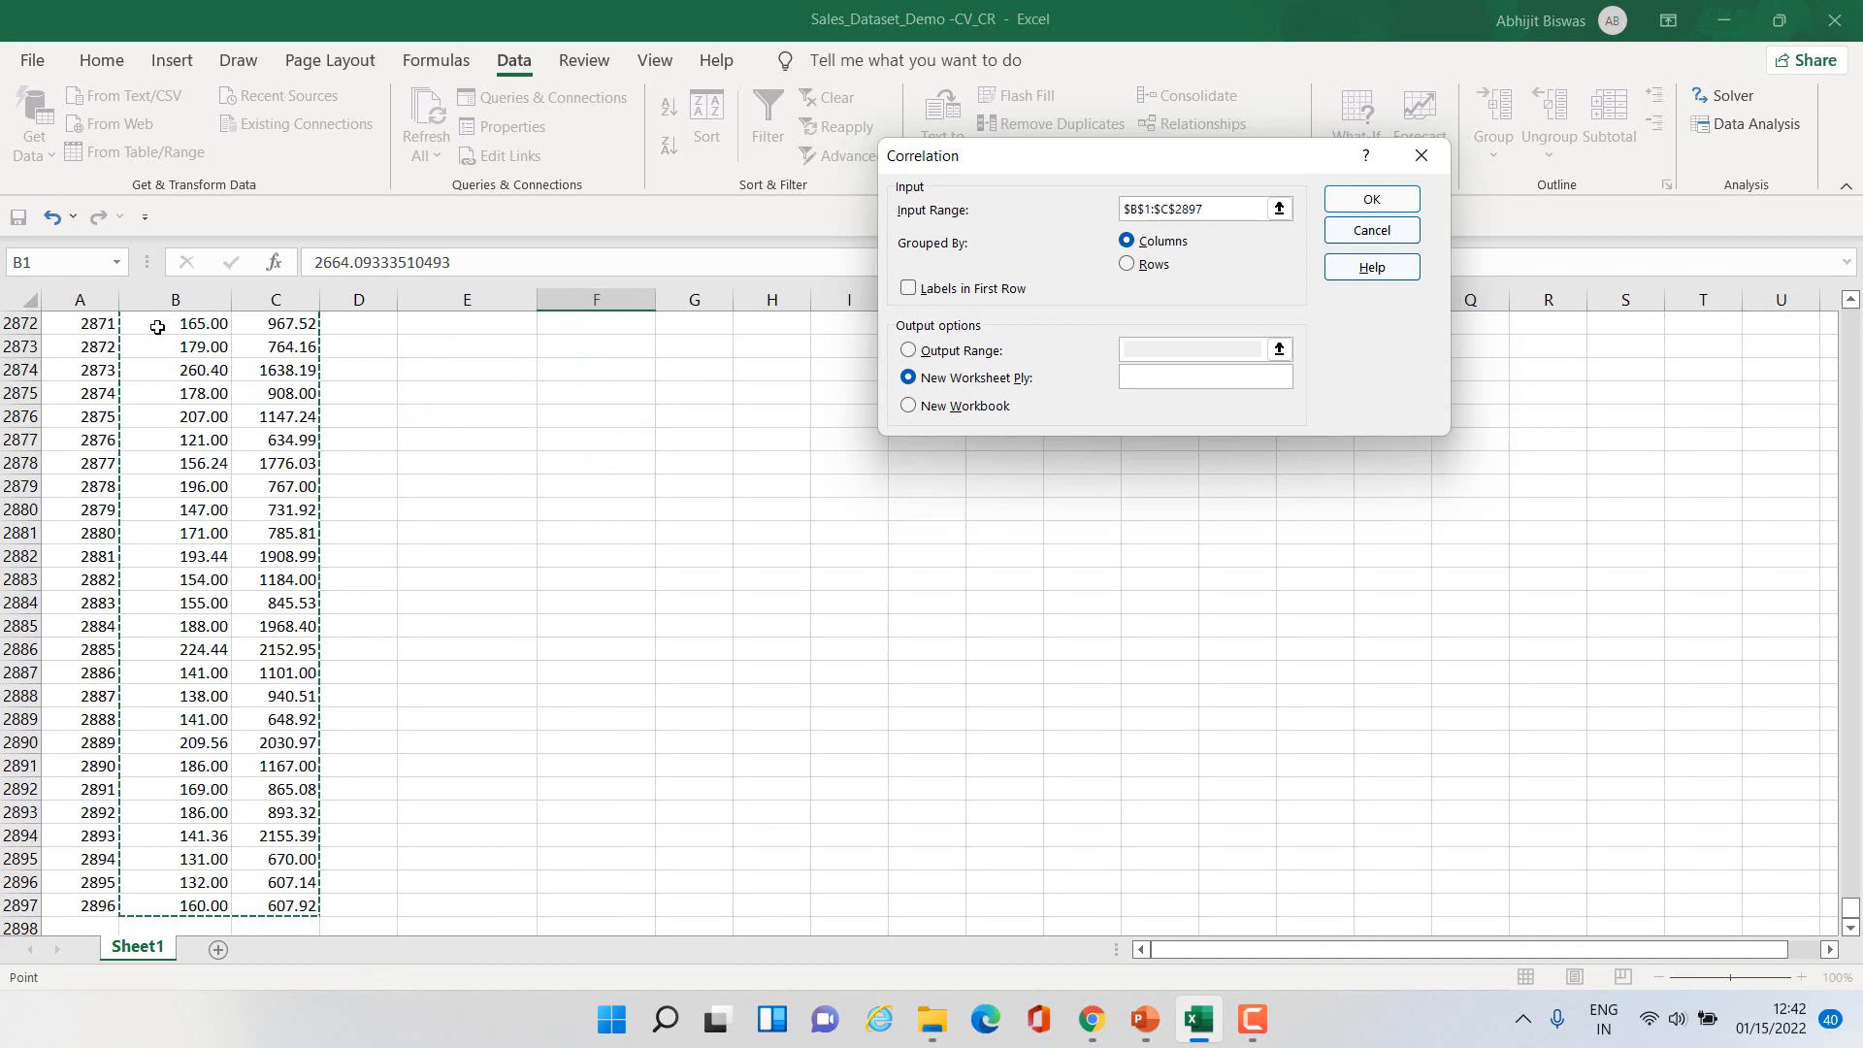
left_click_drag(1850, 908, 1848, 320)
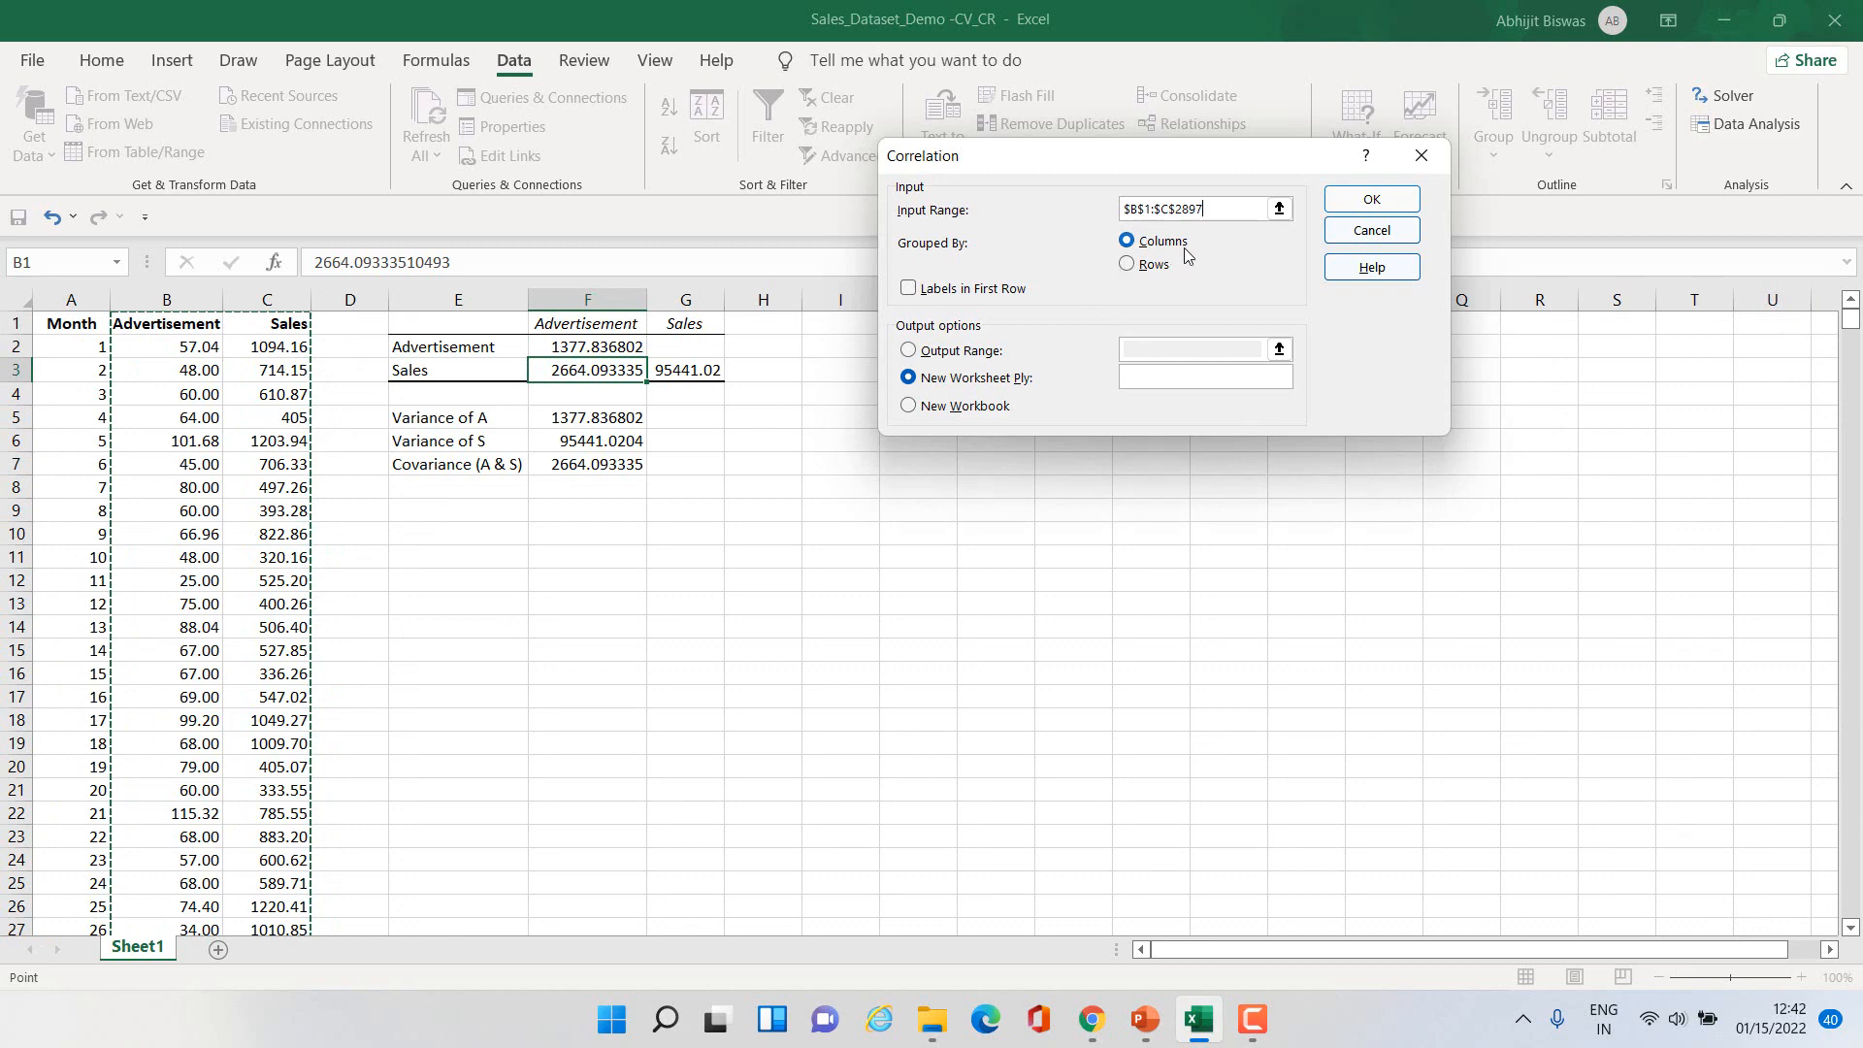
Step: Set the correlation to use labels in the first row, send its output to cell E10, and run it
left_click(909, 289)
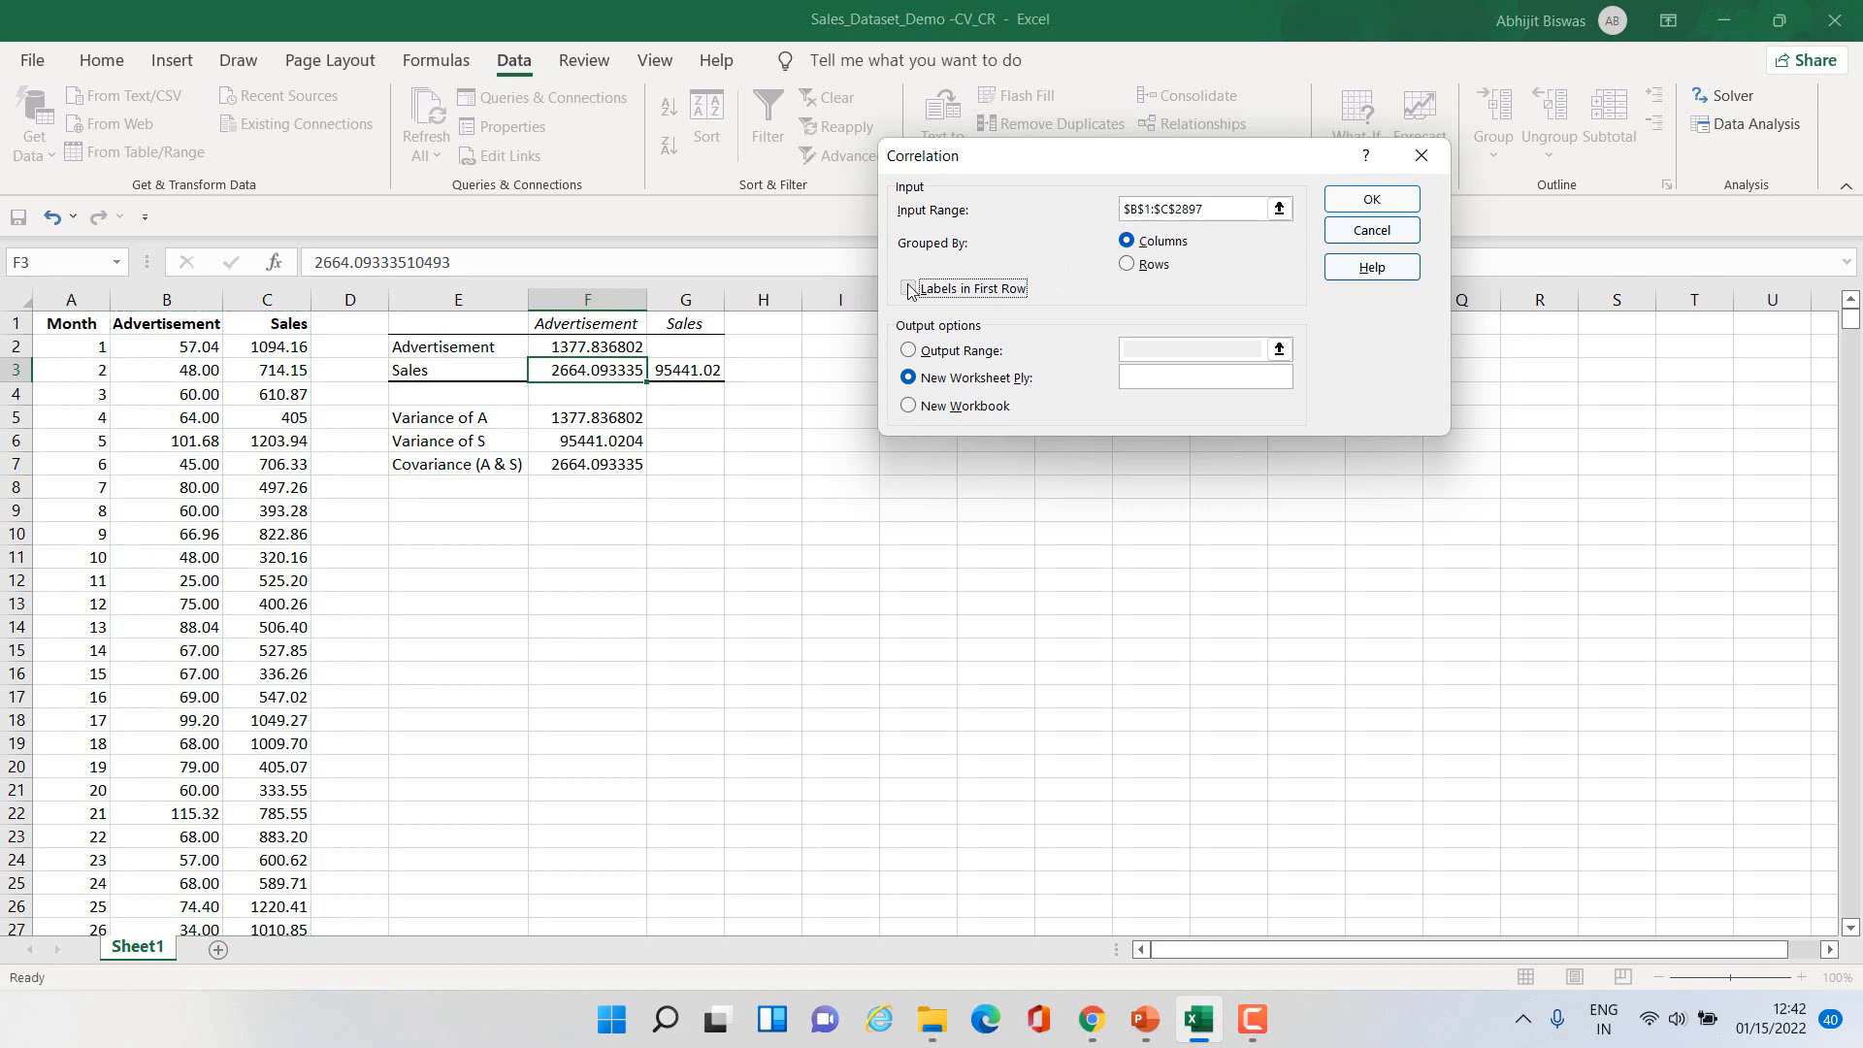
left_click(907, 351)
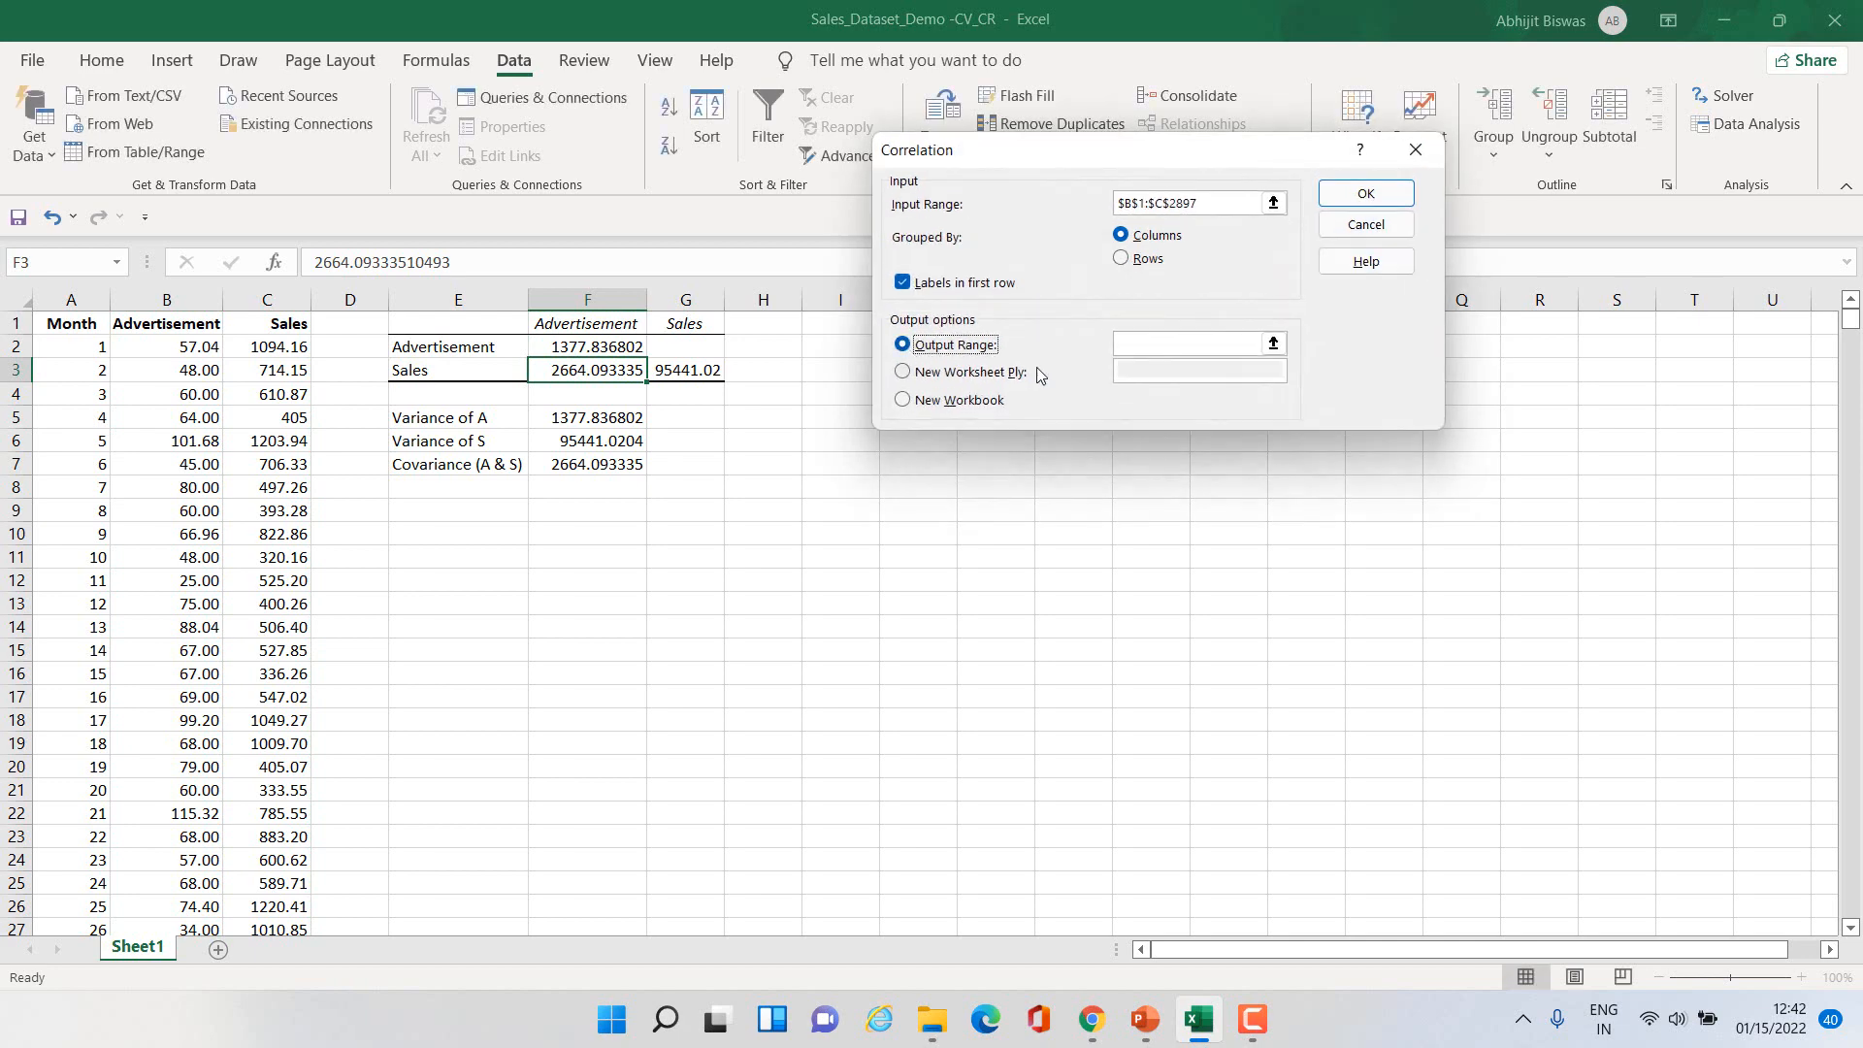
left_click(1133, 345)
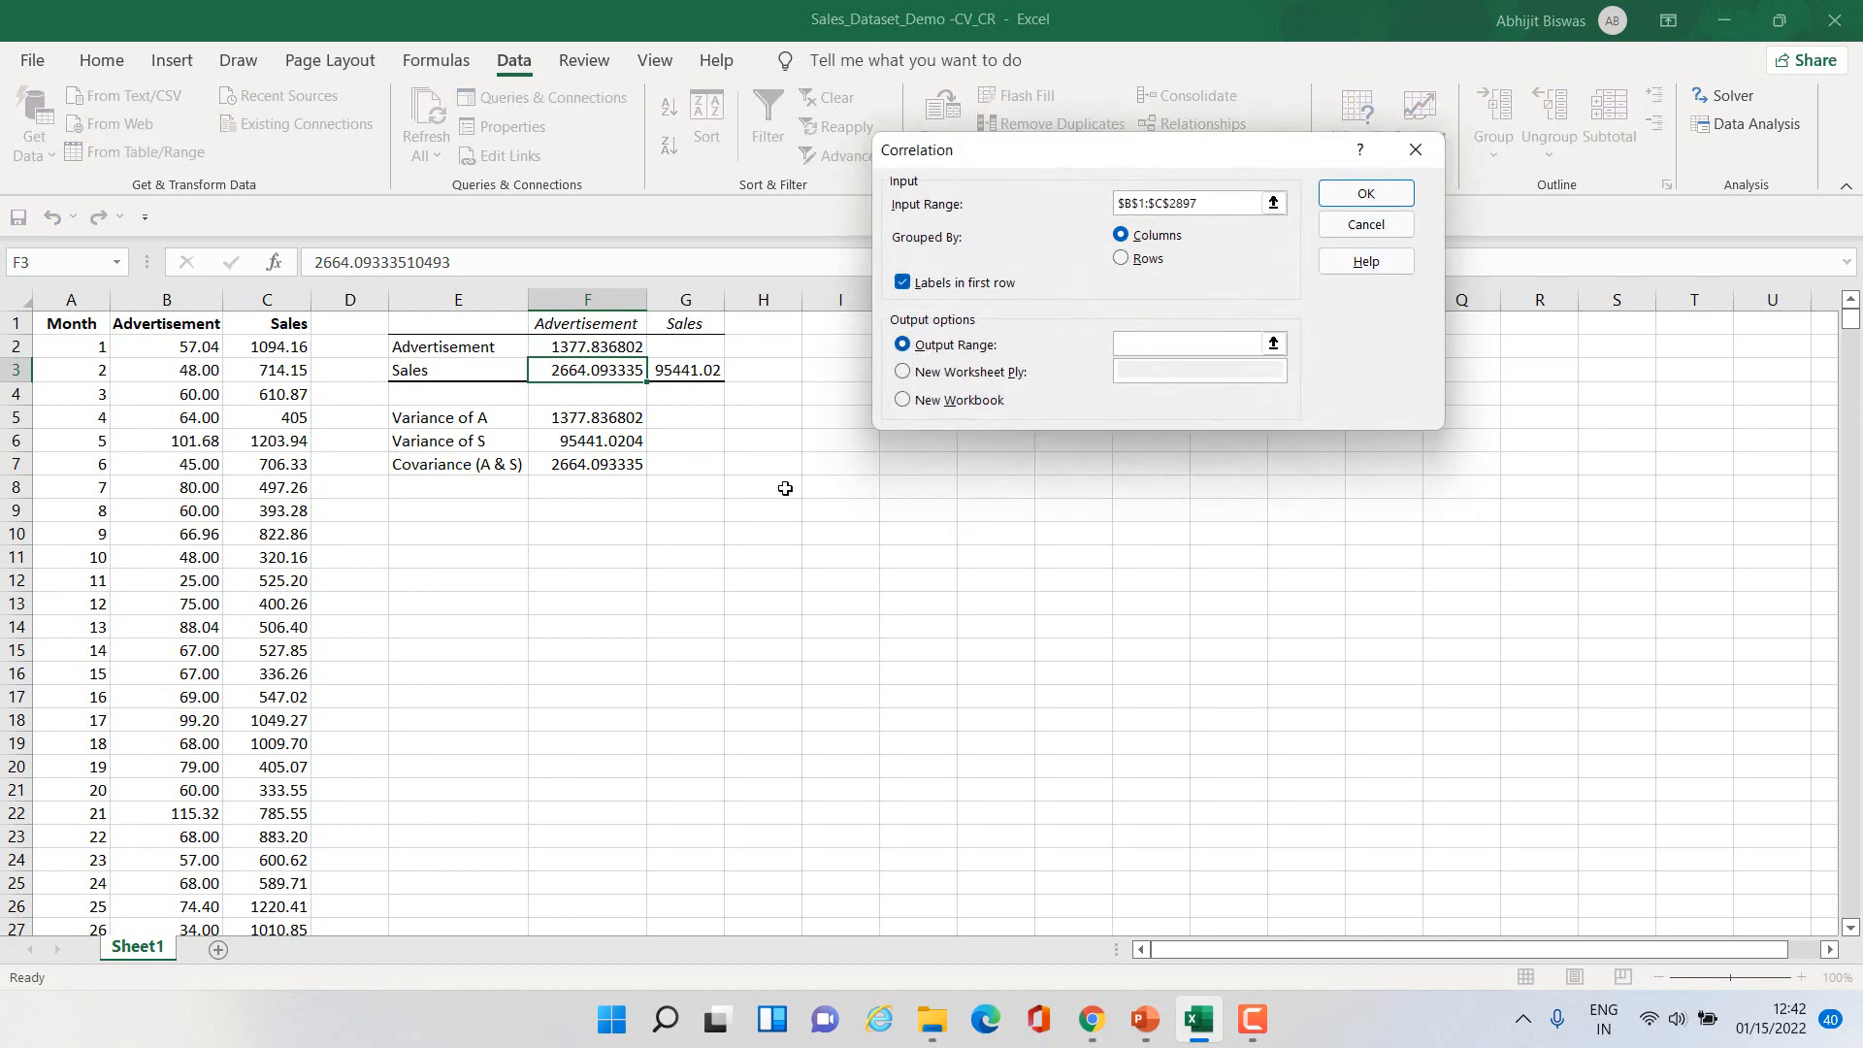
left_click(447, 536)
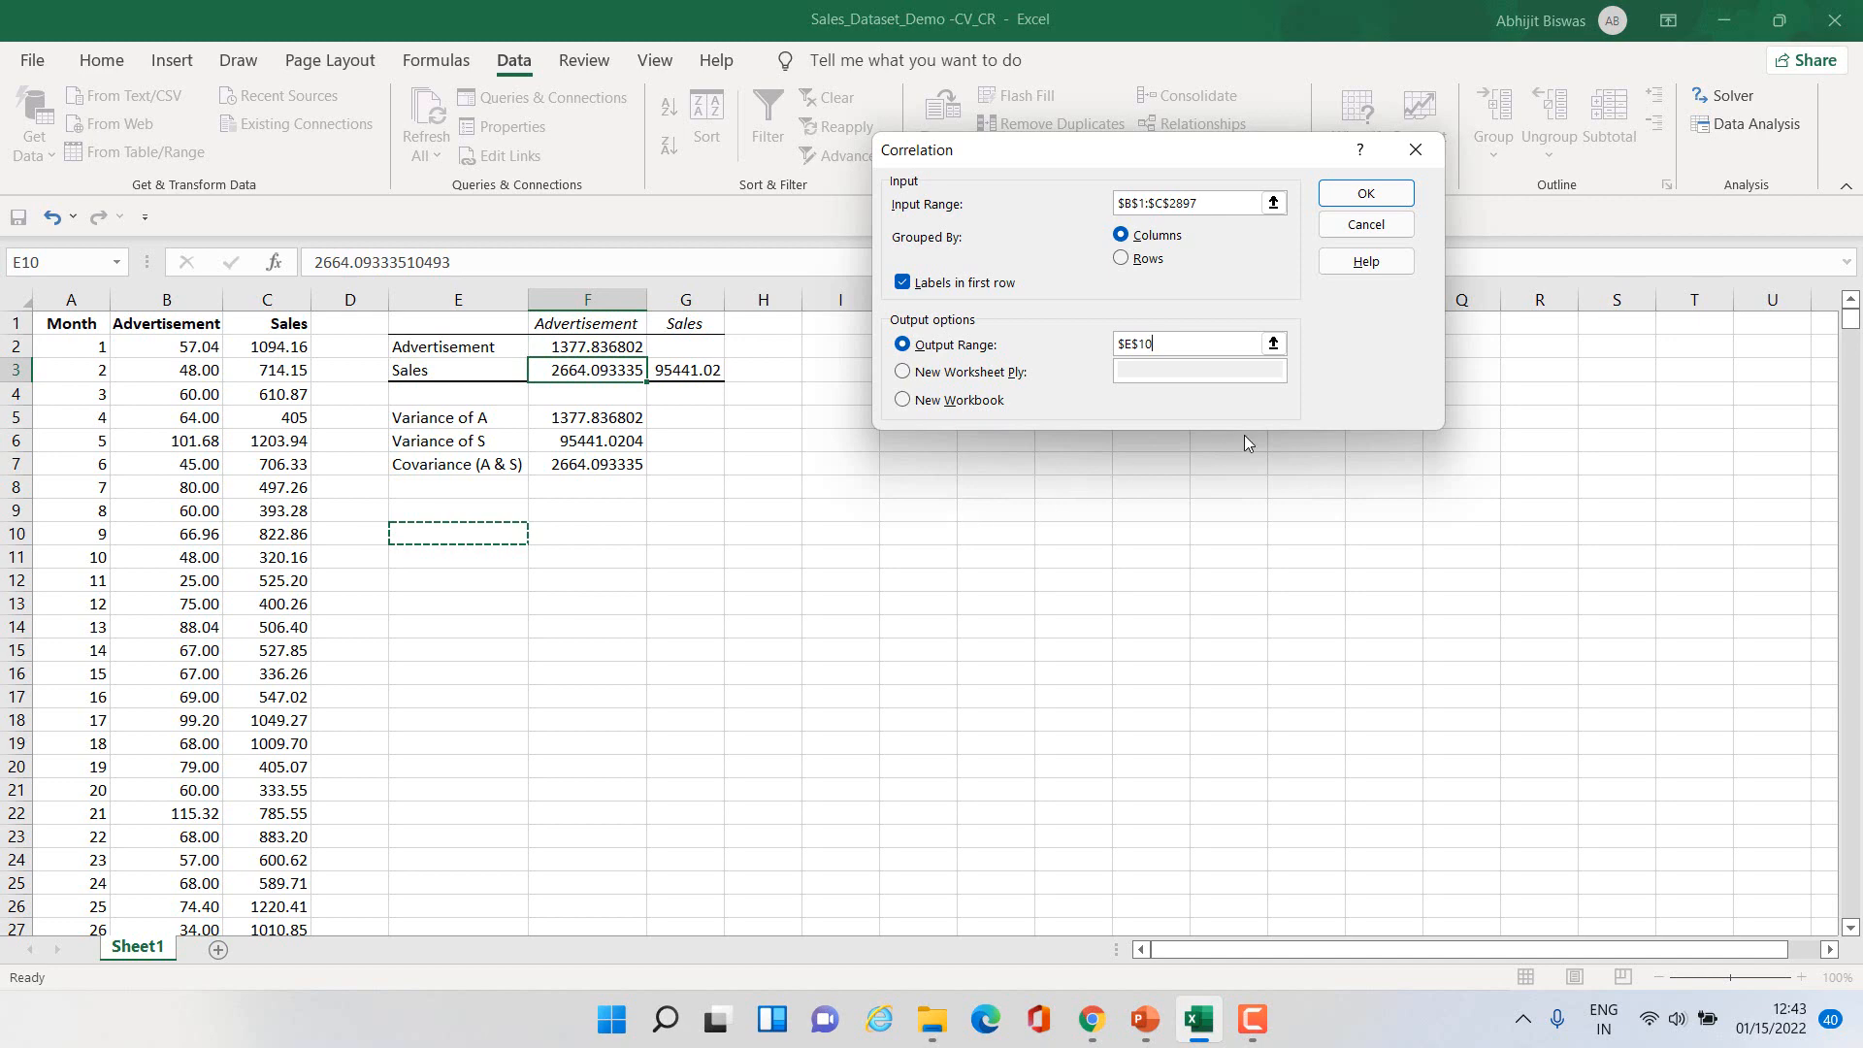
left_click(1367, 194)
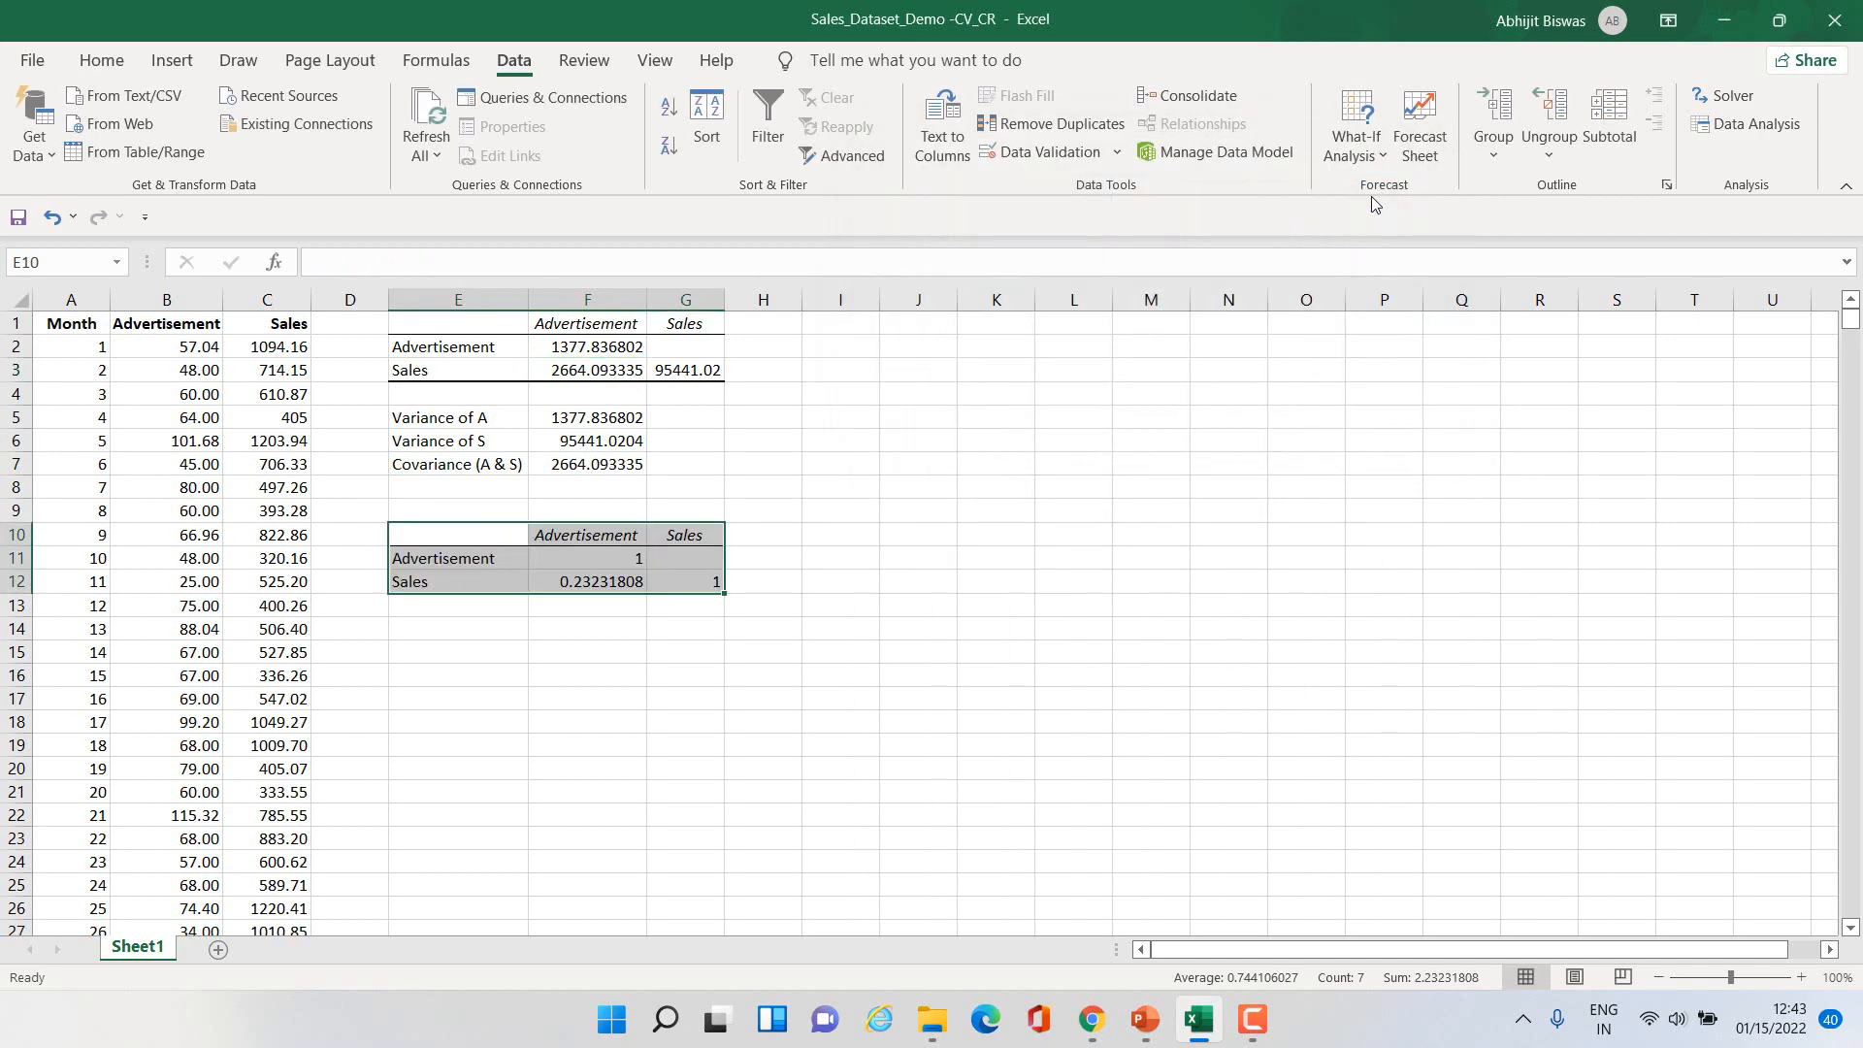
left_click(942, 622)
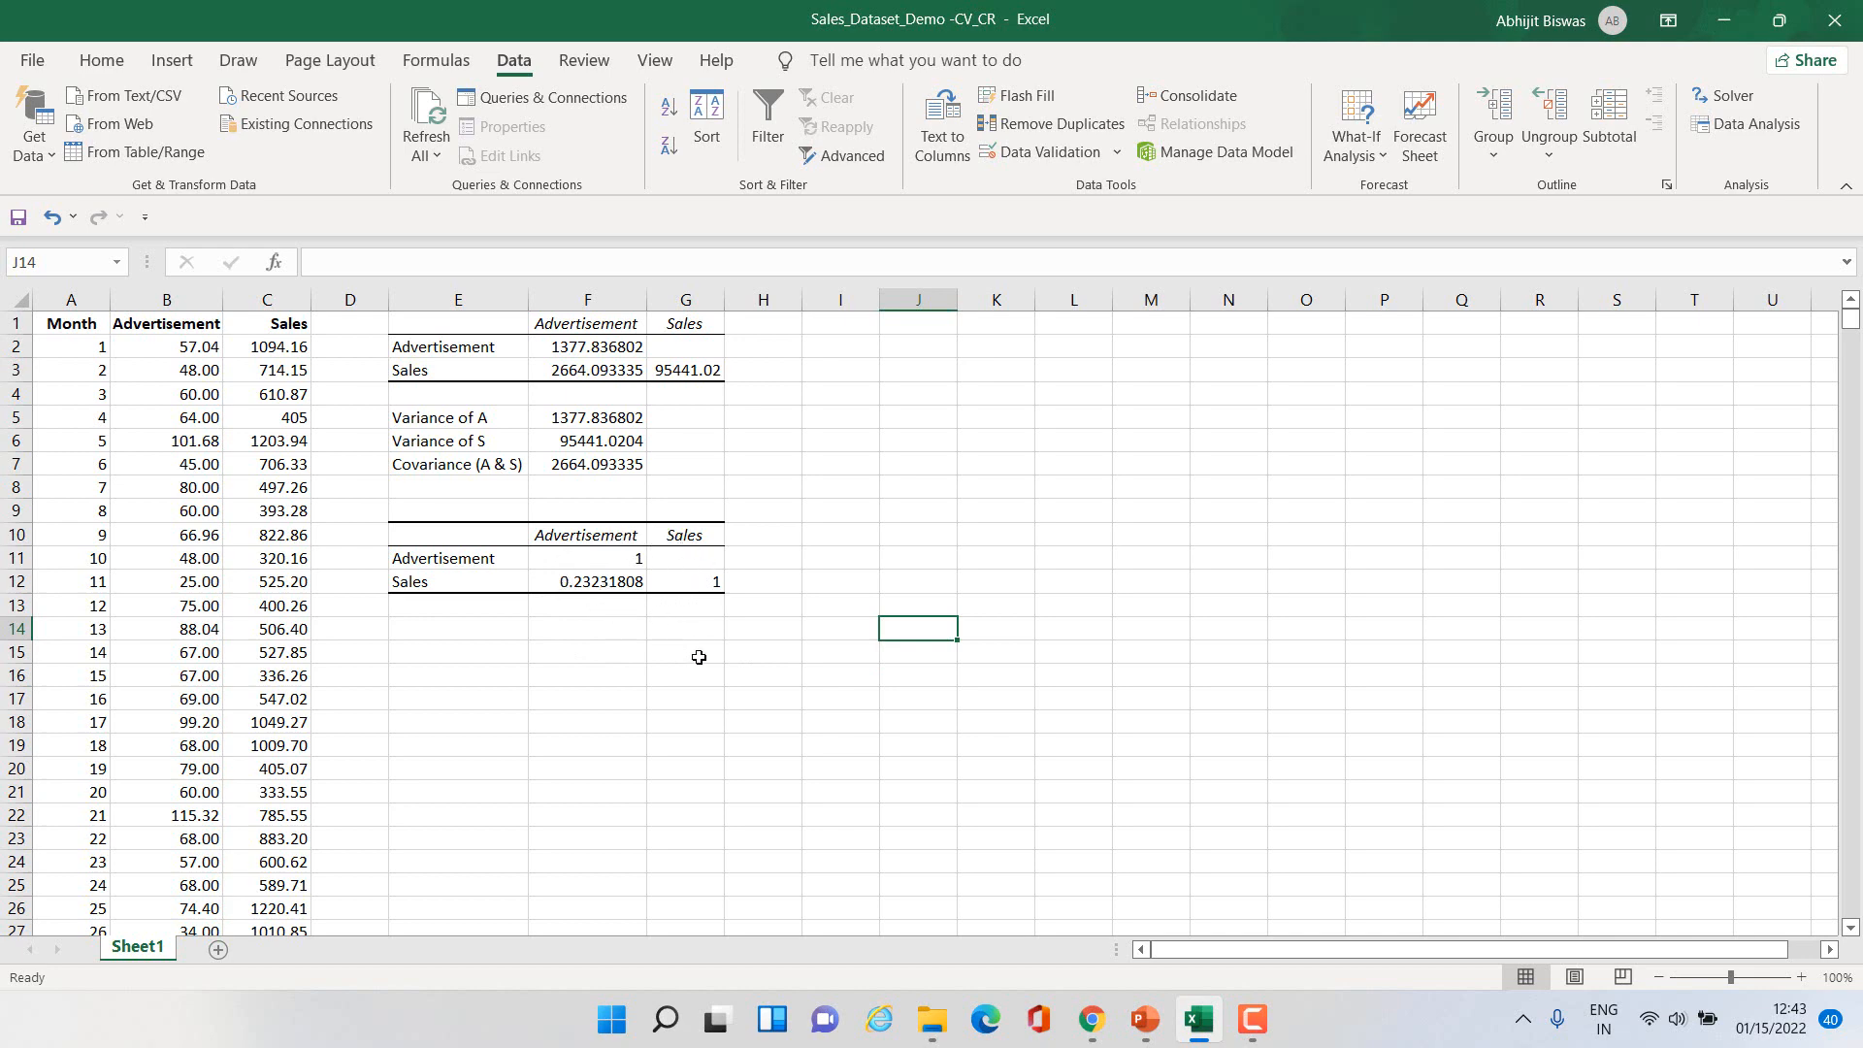
left_click(620, 561)
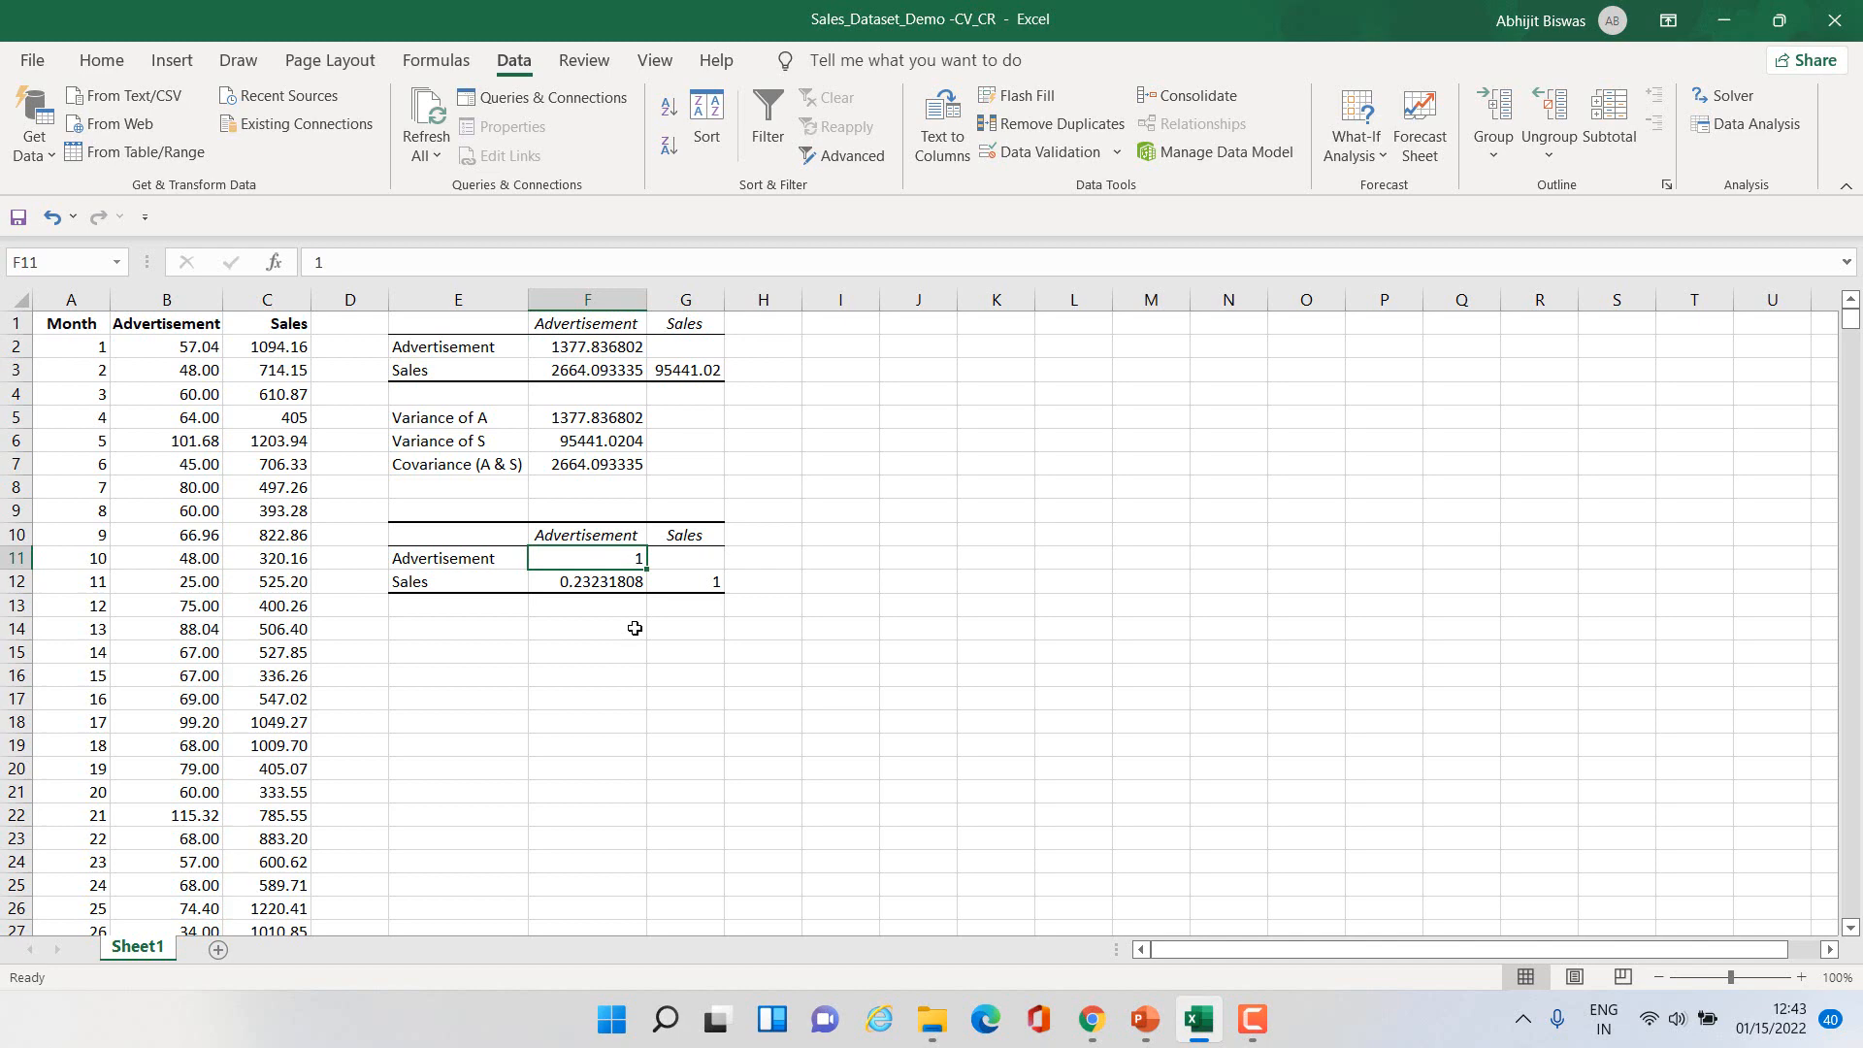
Step: Enter the label "Correlation (A & A)" in cell E14
left_click(465, 633)
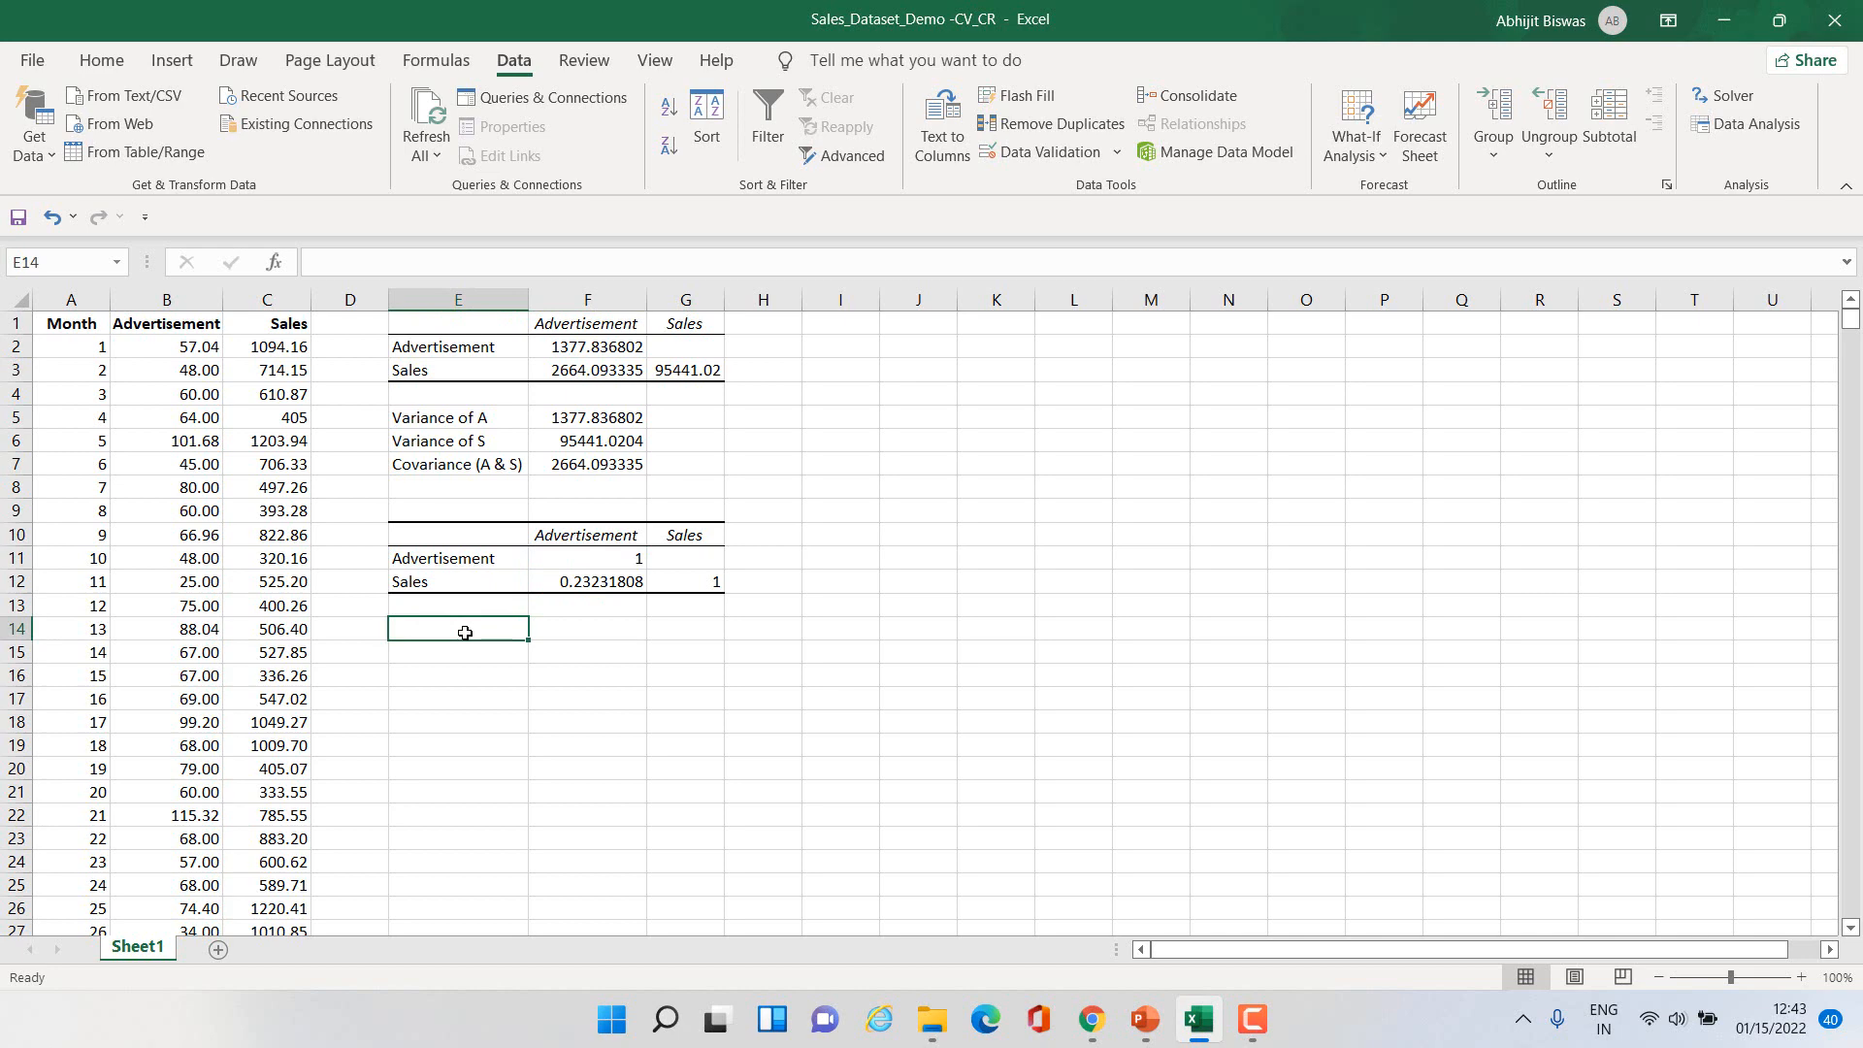
type("Co")
type("rr")
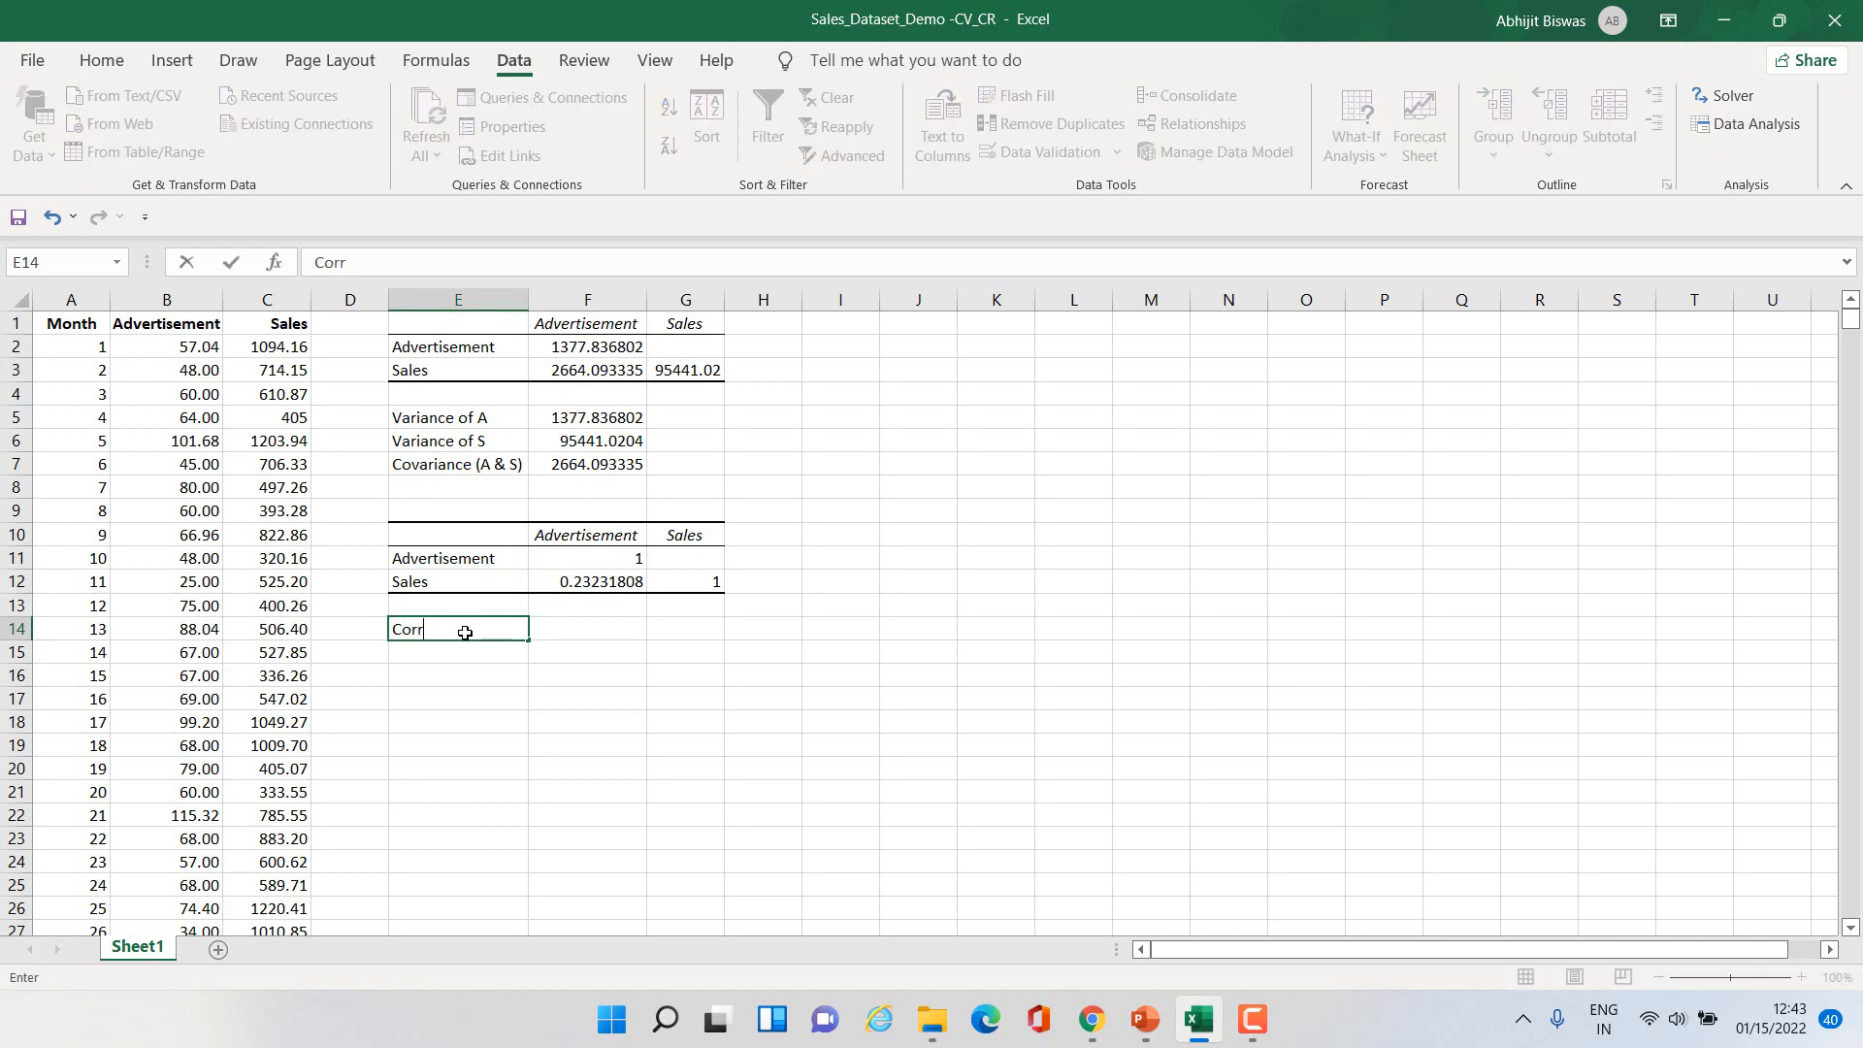
type("elation (A & A)")
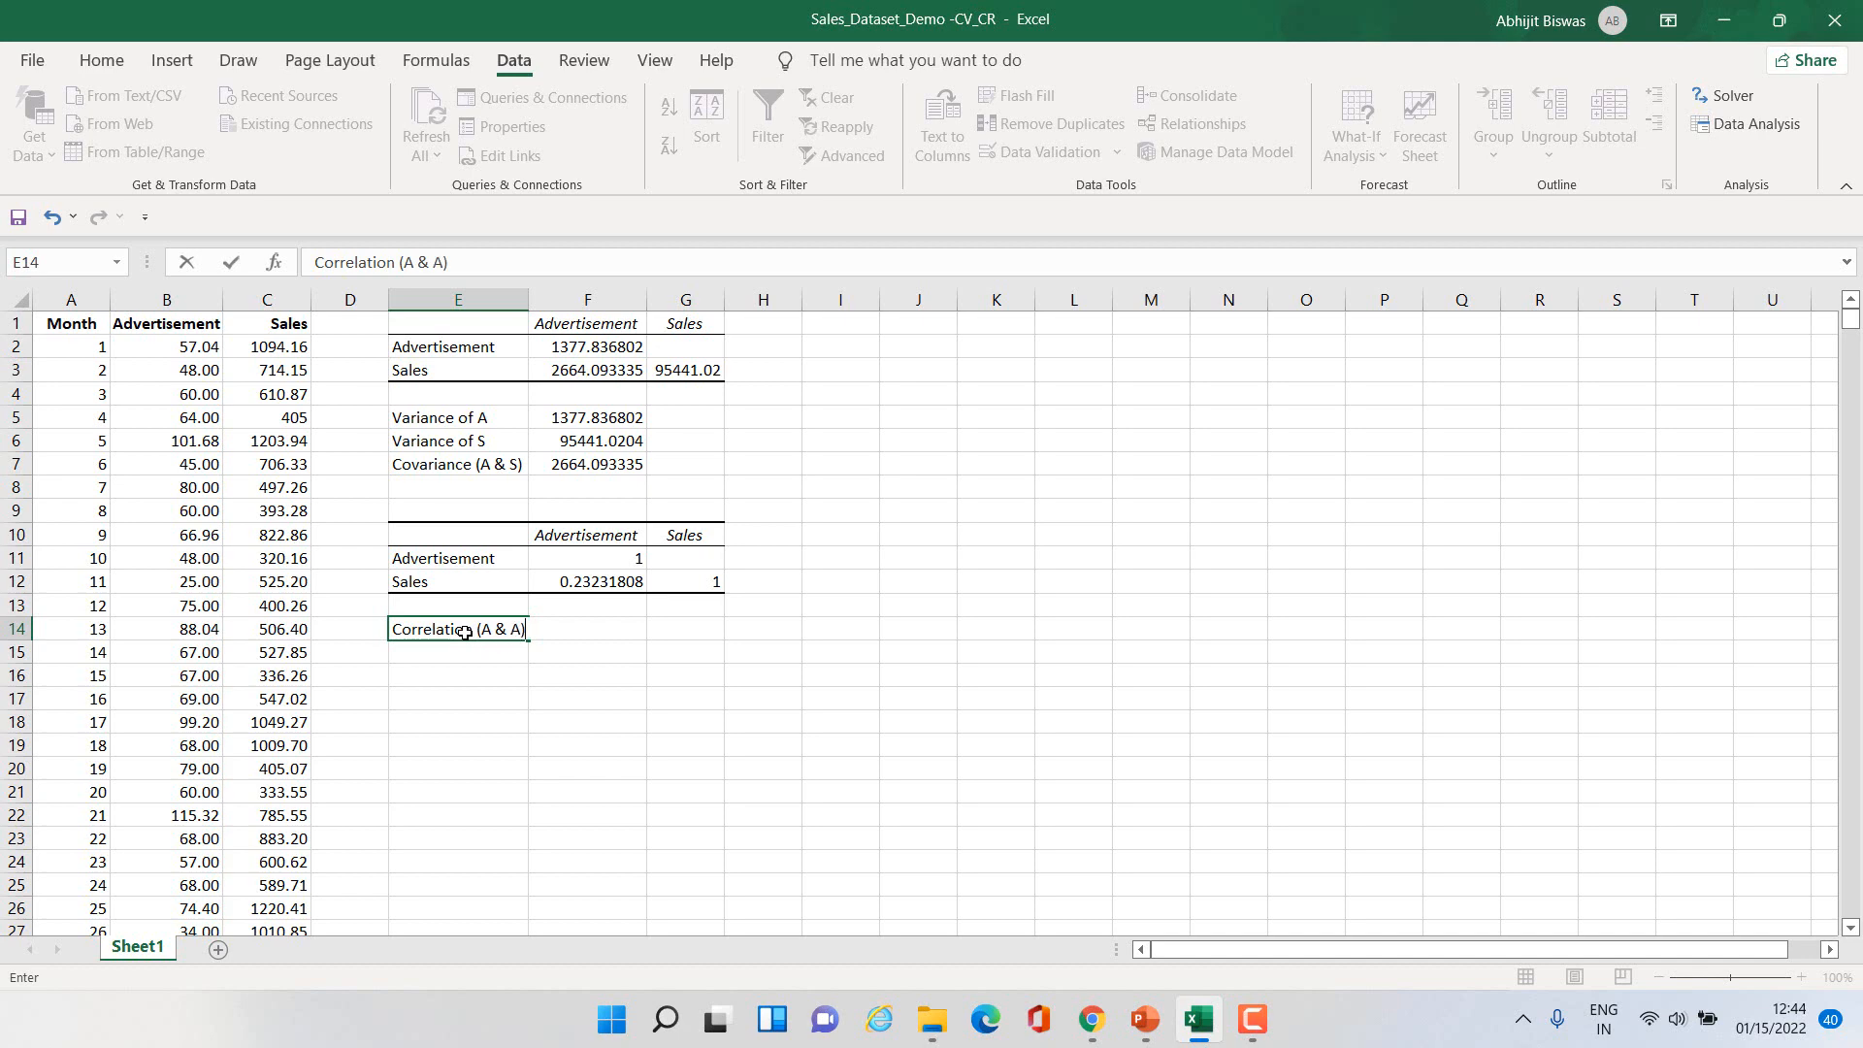
key("Tab")
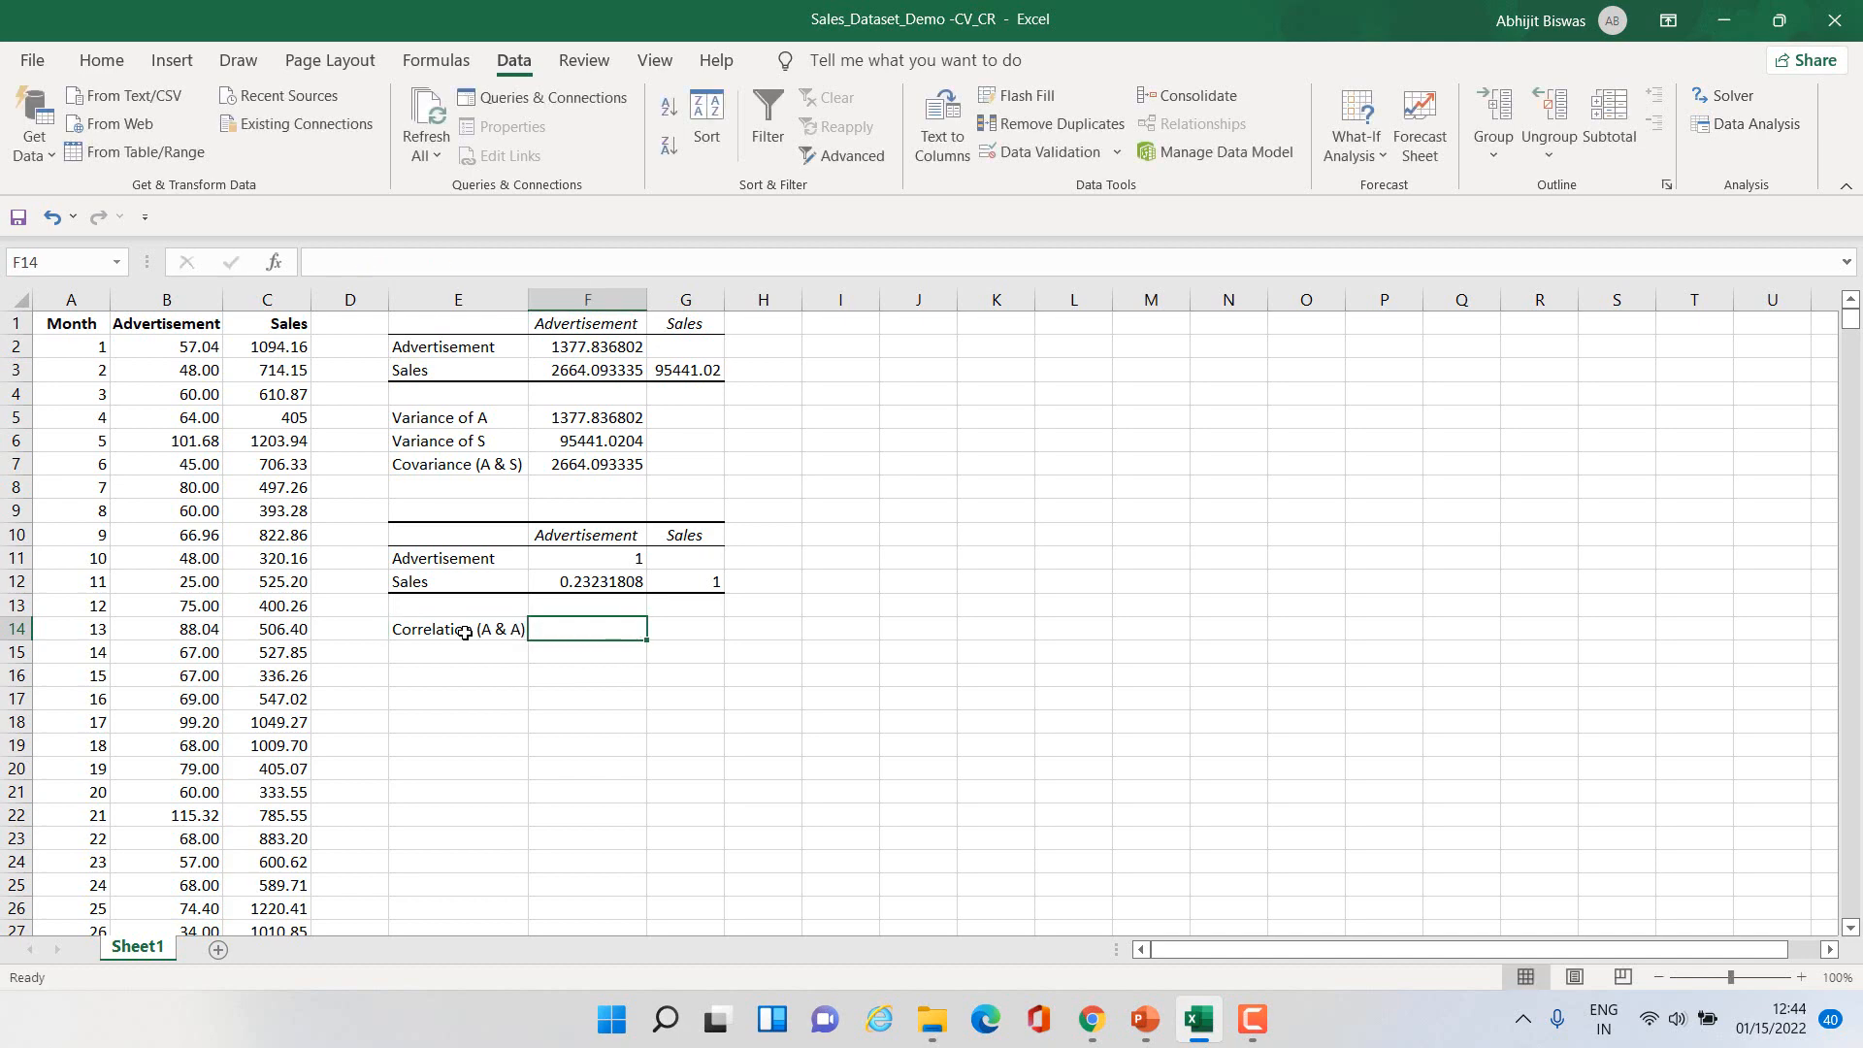
Step: Begin a CORREL formula in cell F14 with the Advertisement data B2:B2897 as the first array
type("=CO")
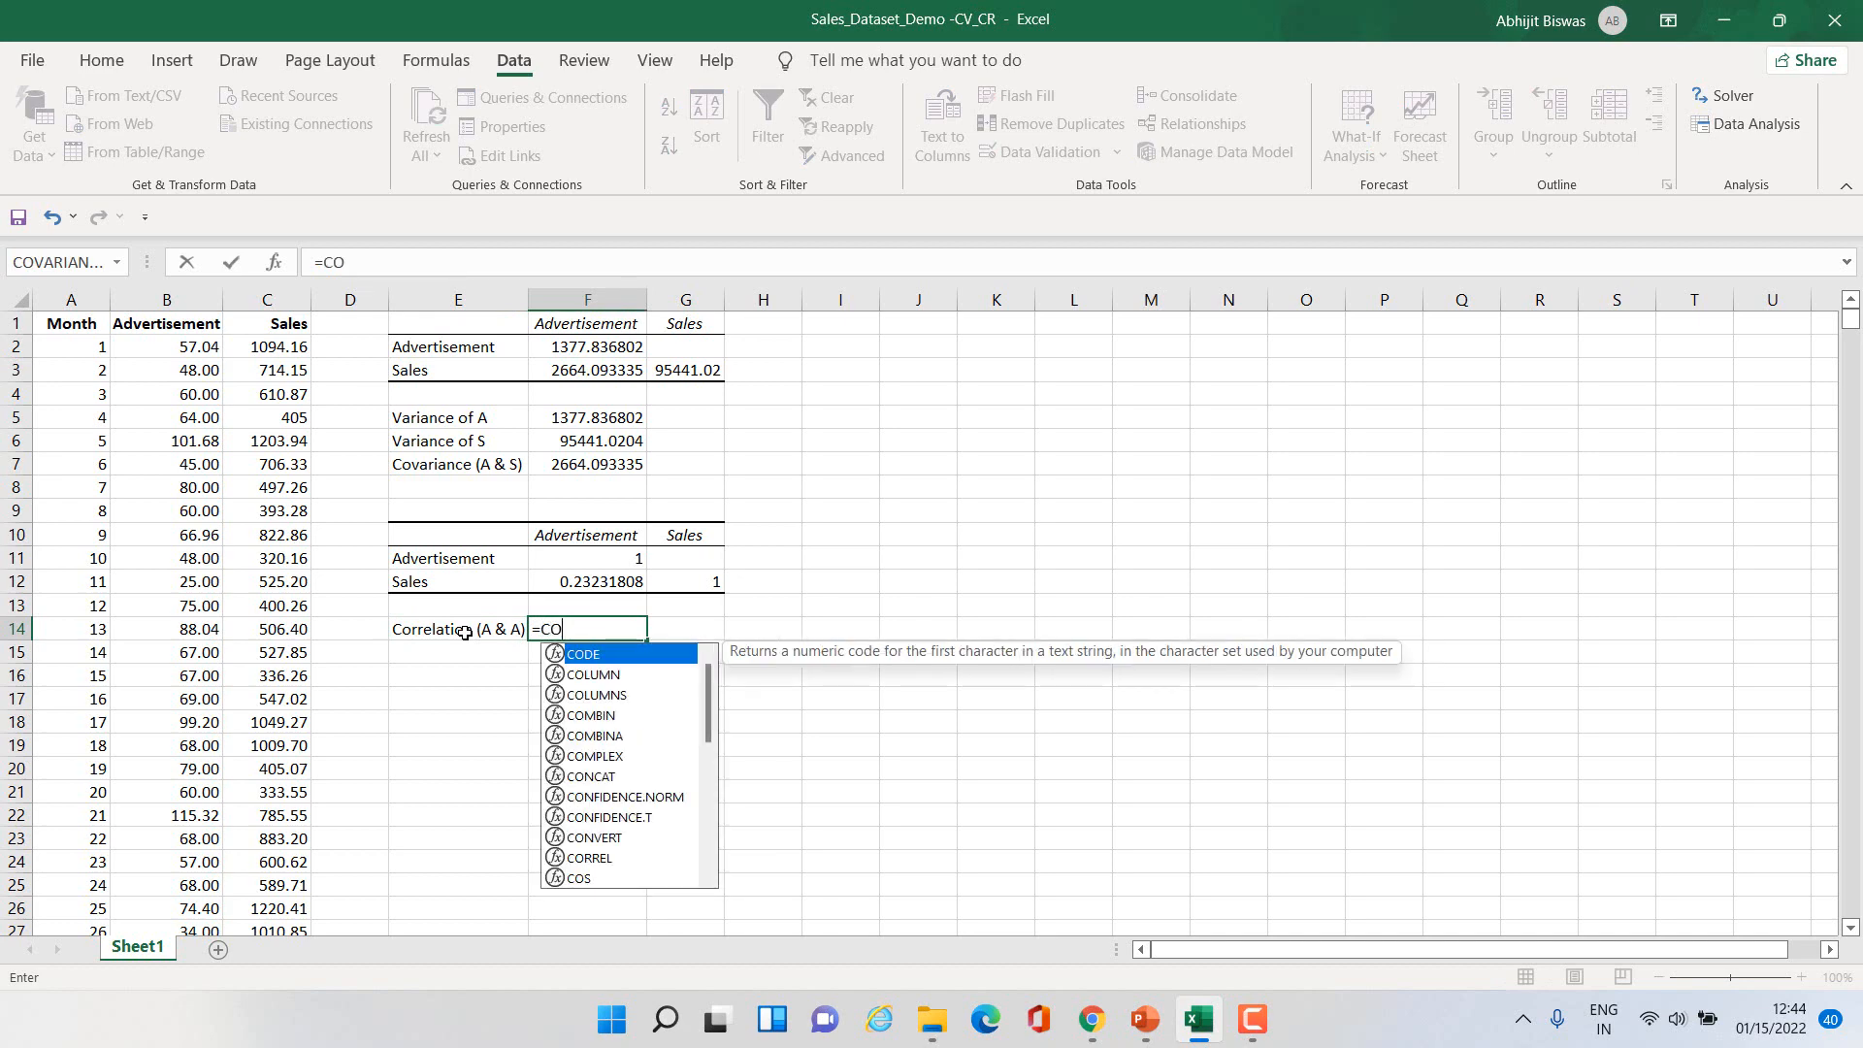
type("RR")
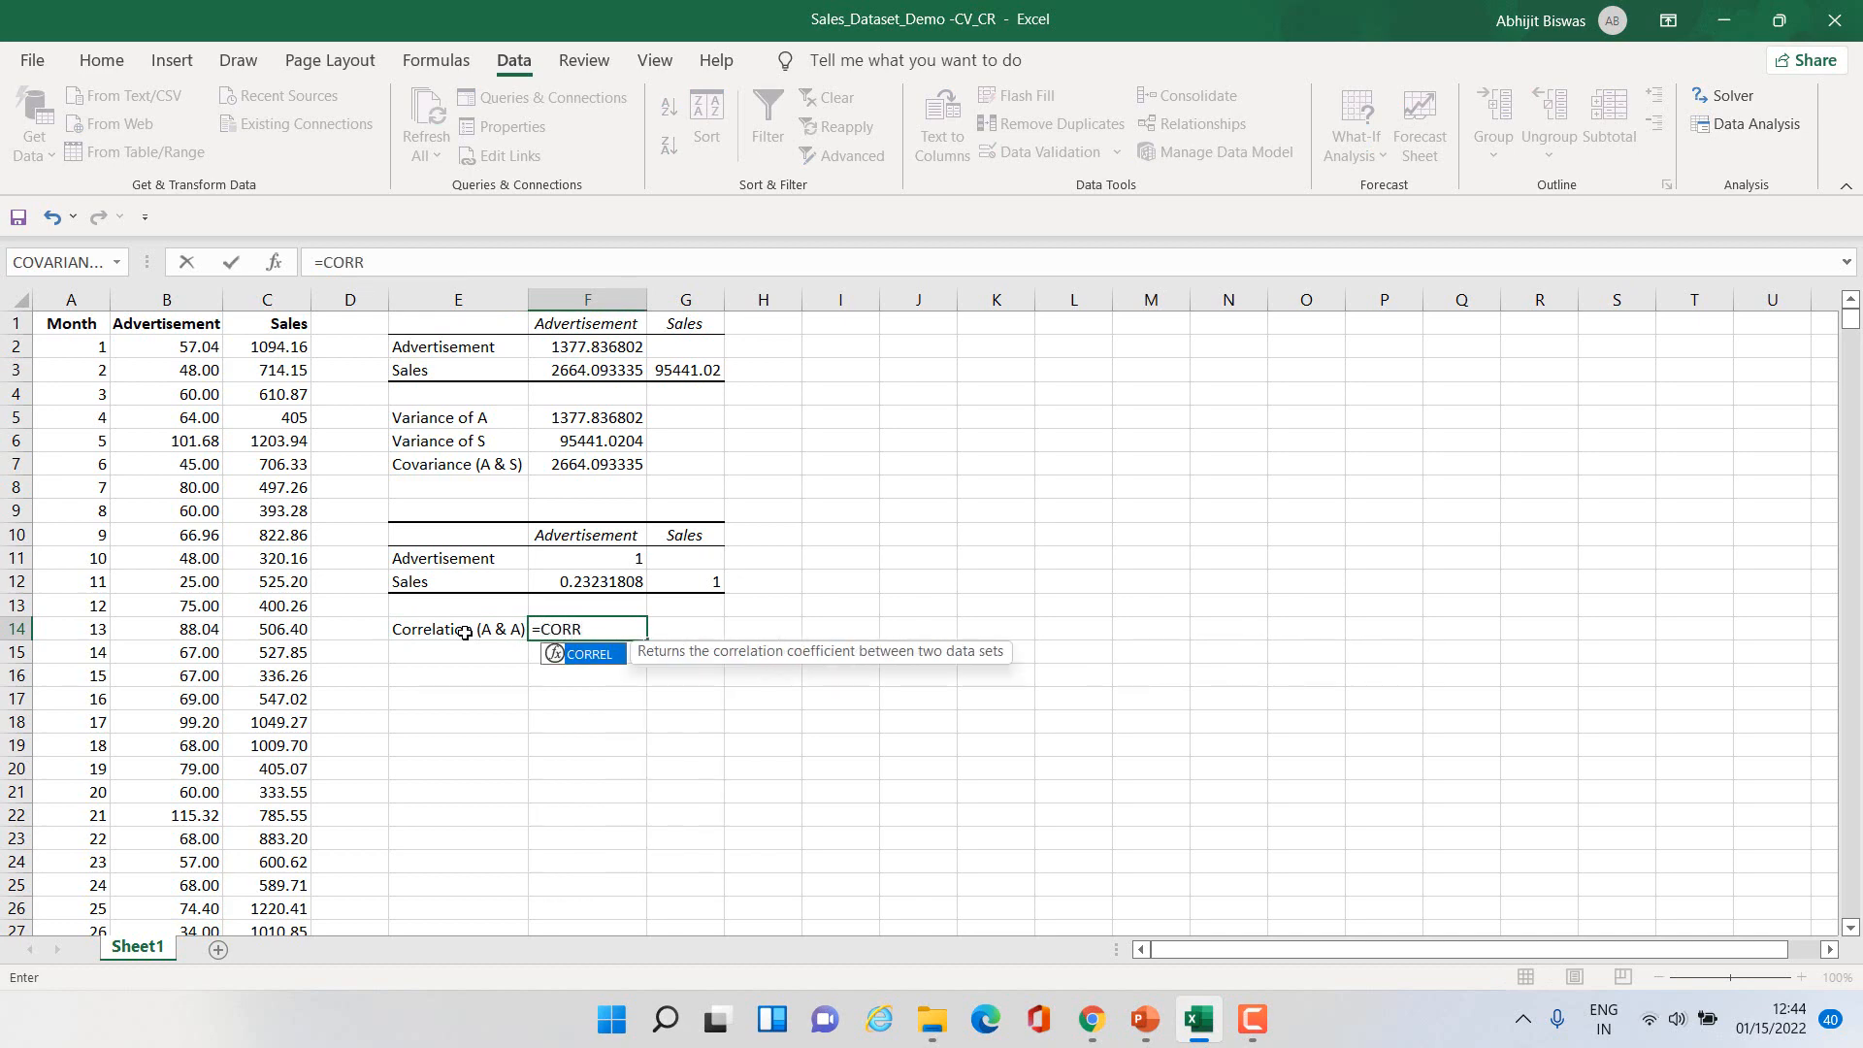
key("Tab")
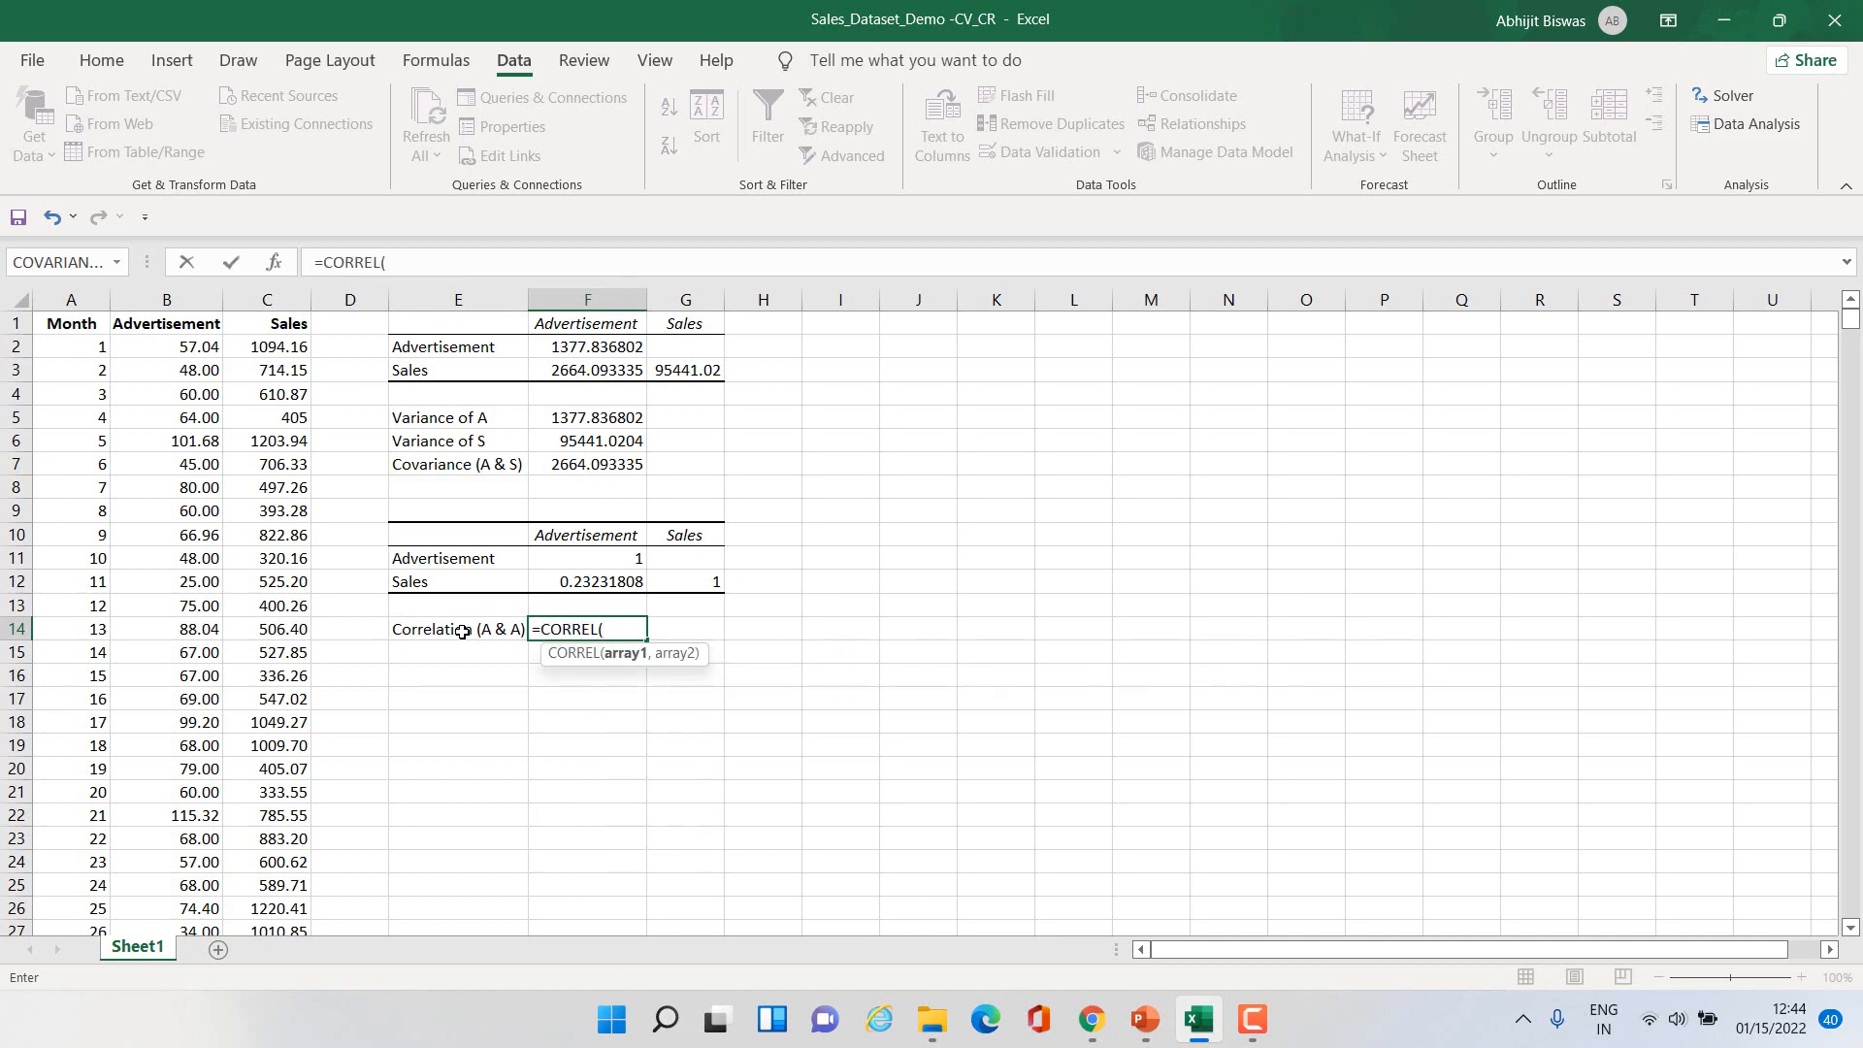
left_click(178, 346)
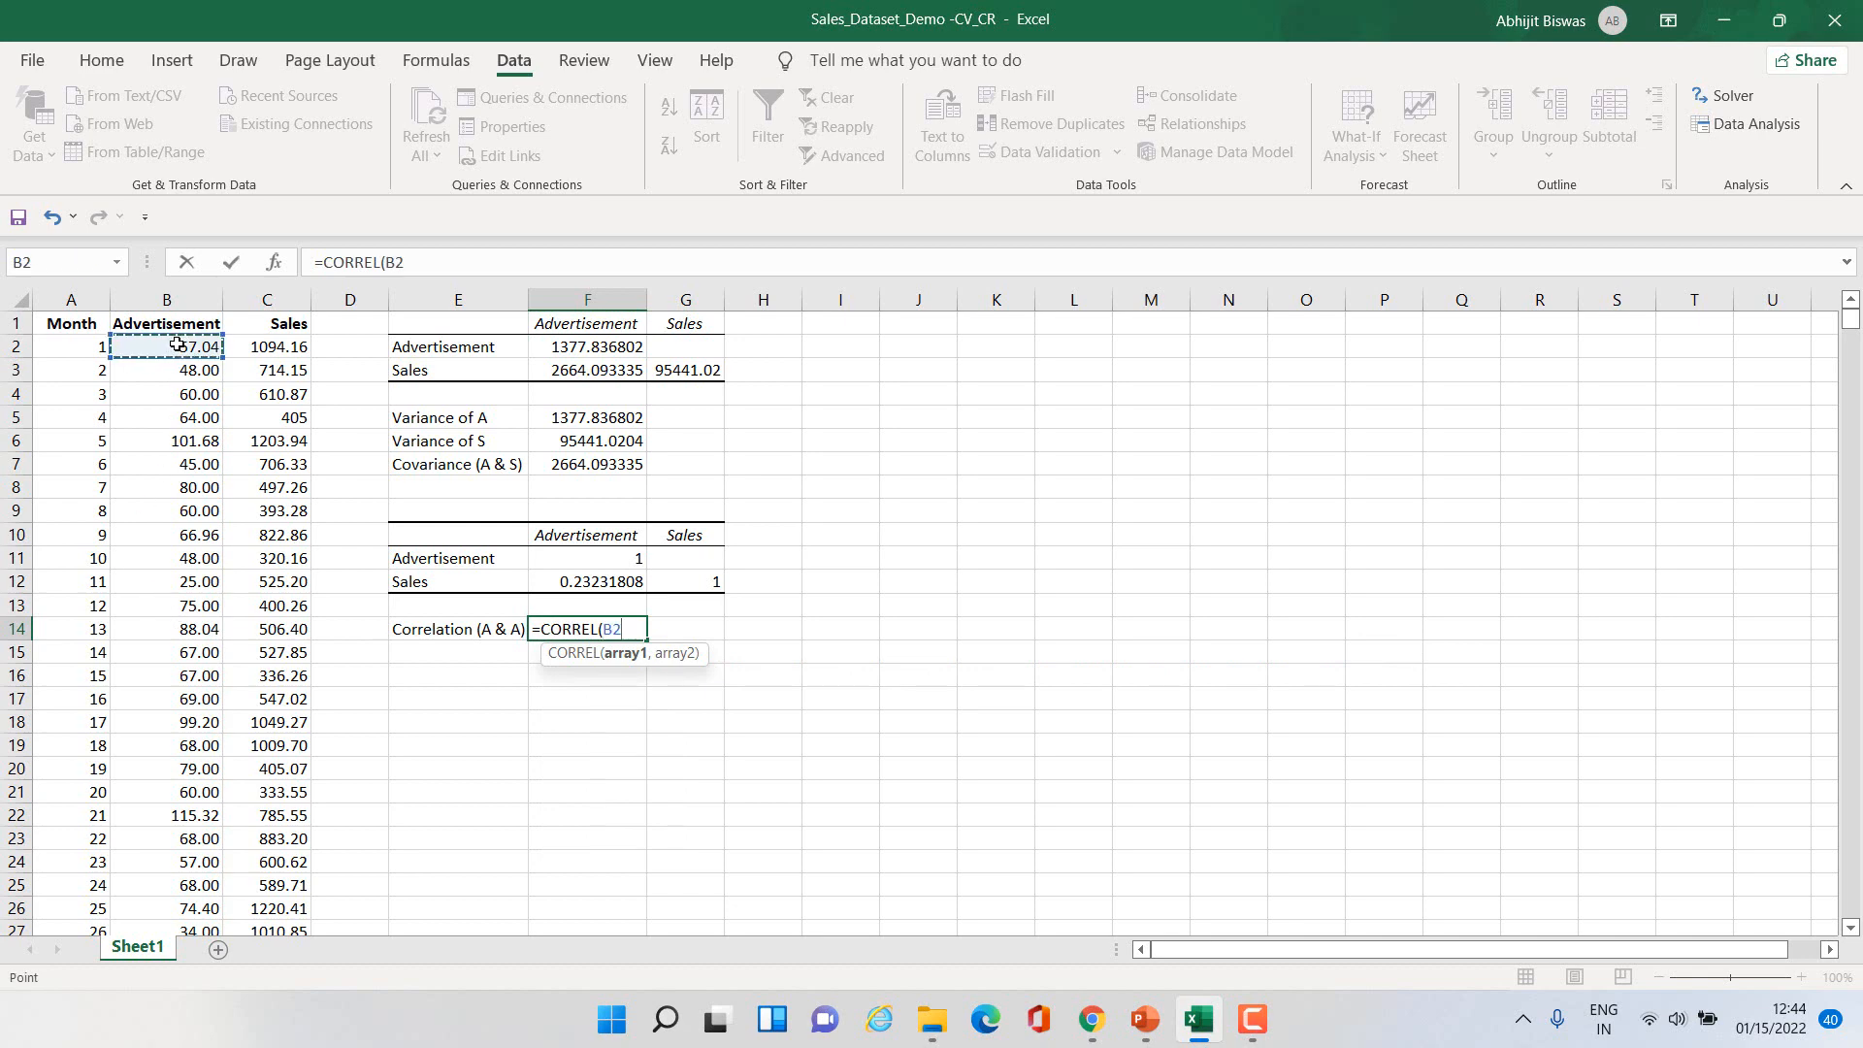
key("ctrl+shift+Down")
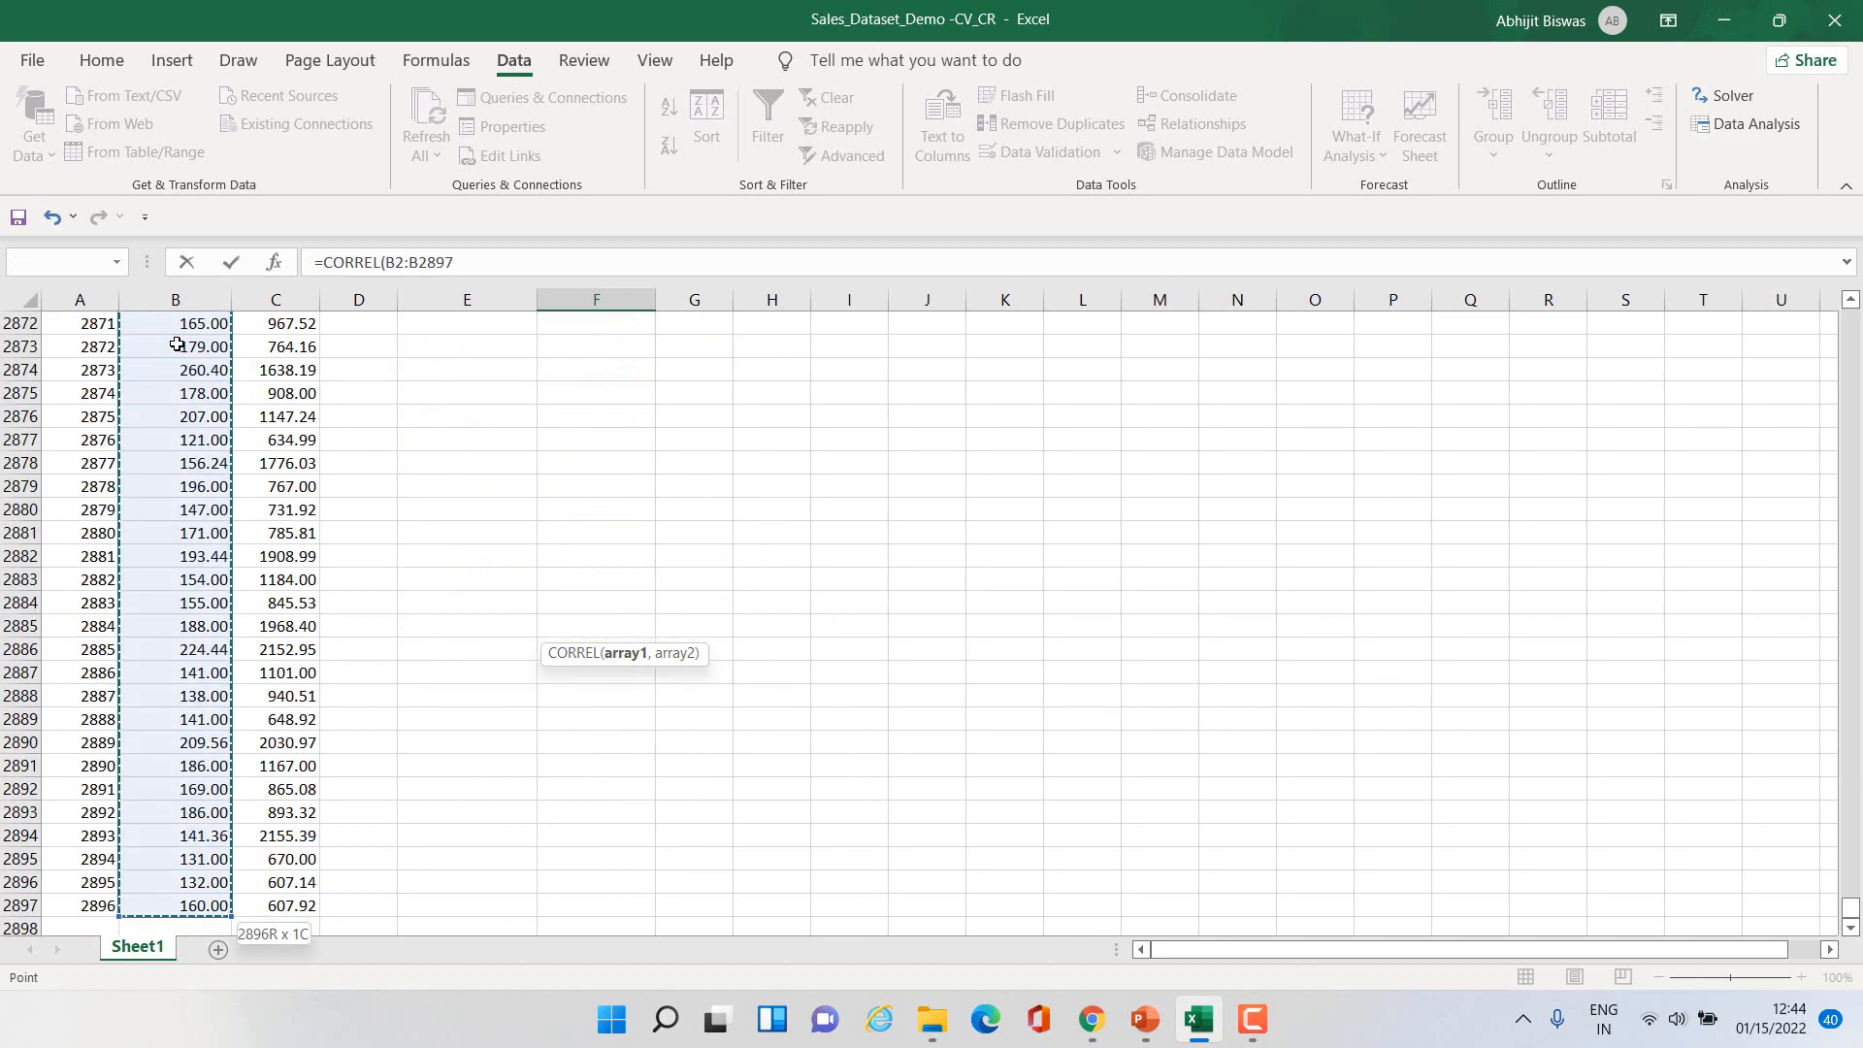
type(",")
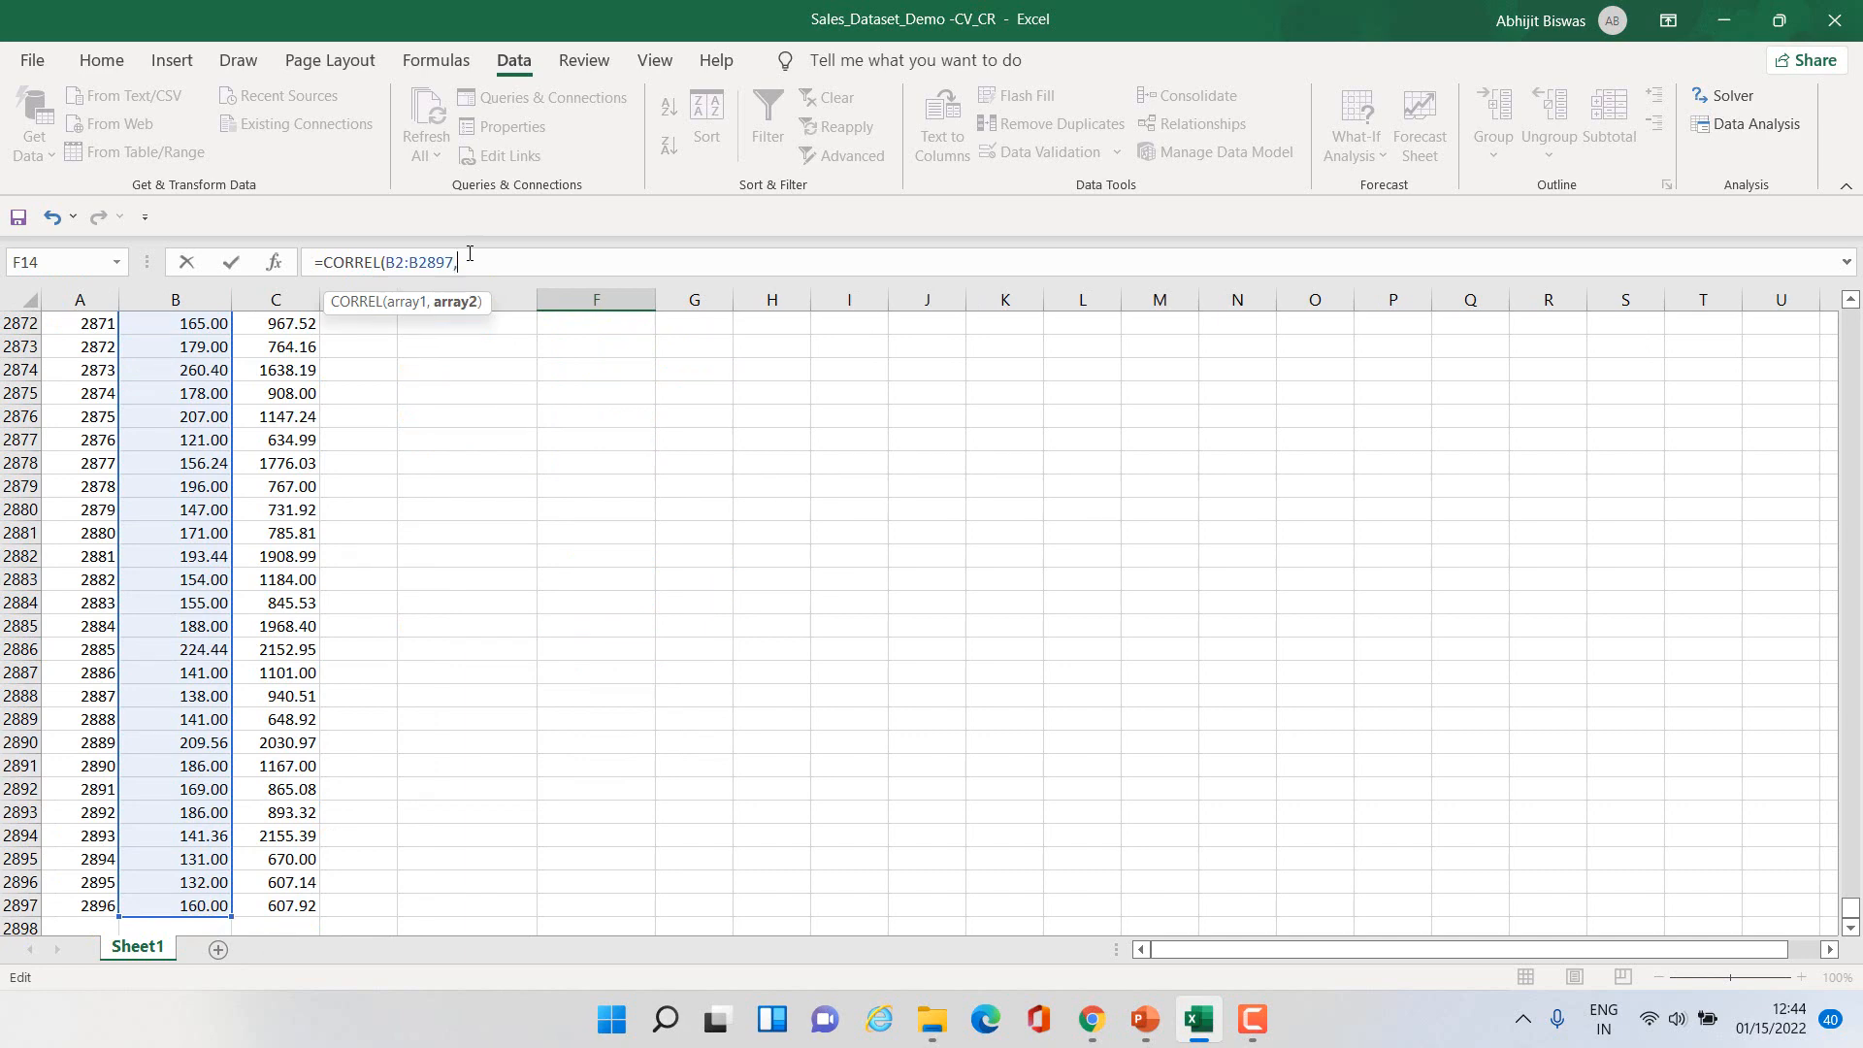
Step: Complete the correlation formula in F14 with the Advertisement data B2:B2897 as the second array
left_click_drag(1850, 907, 1830, 297)
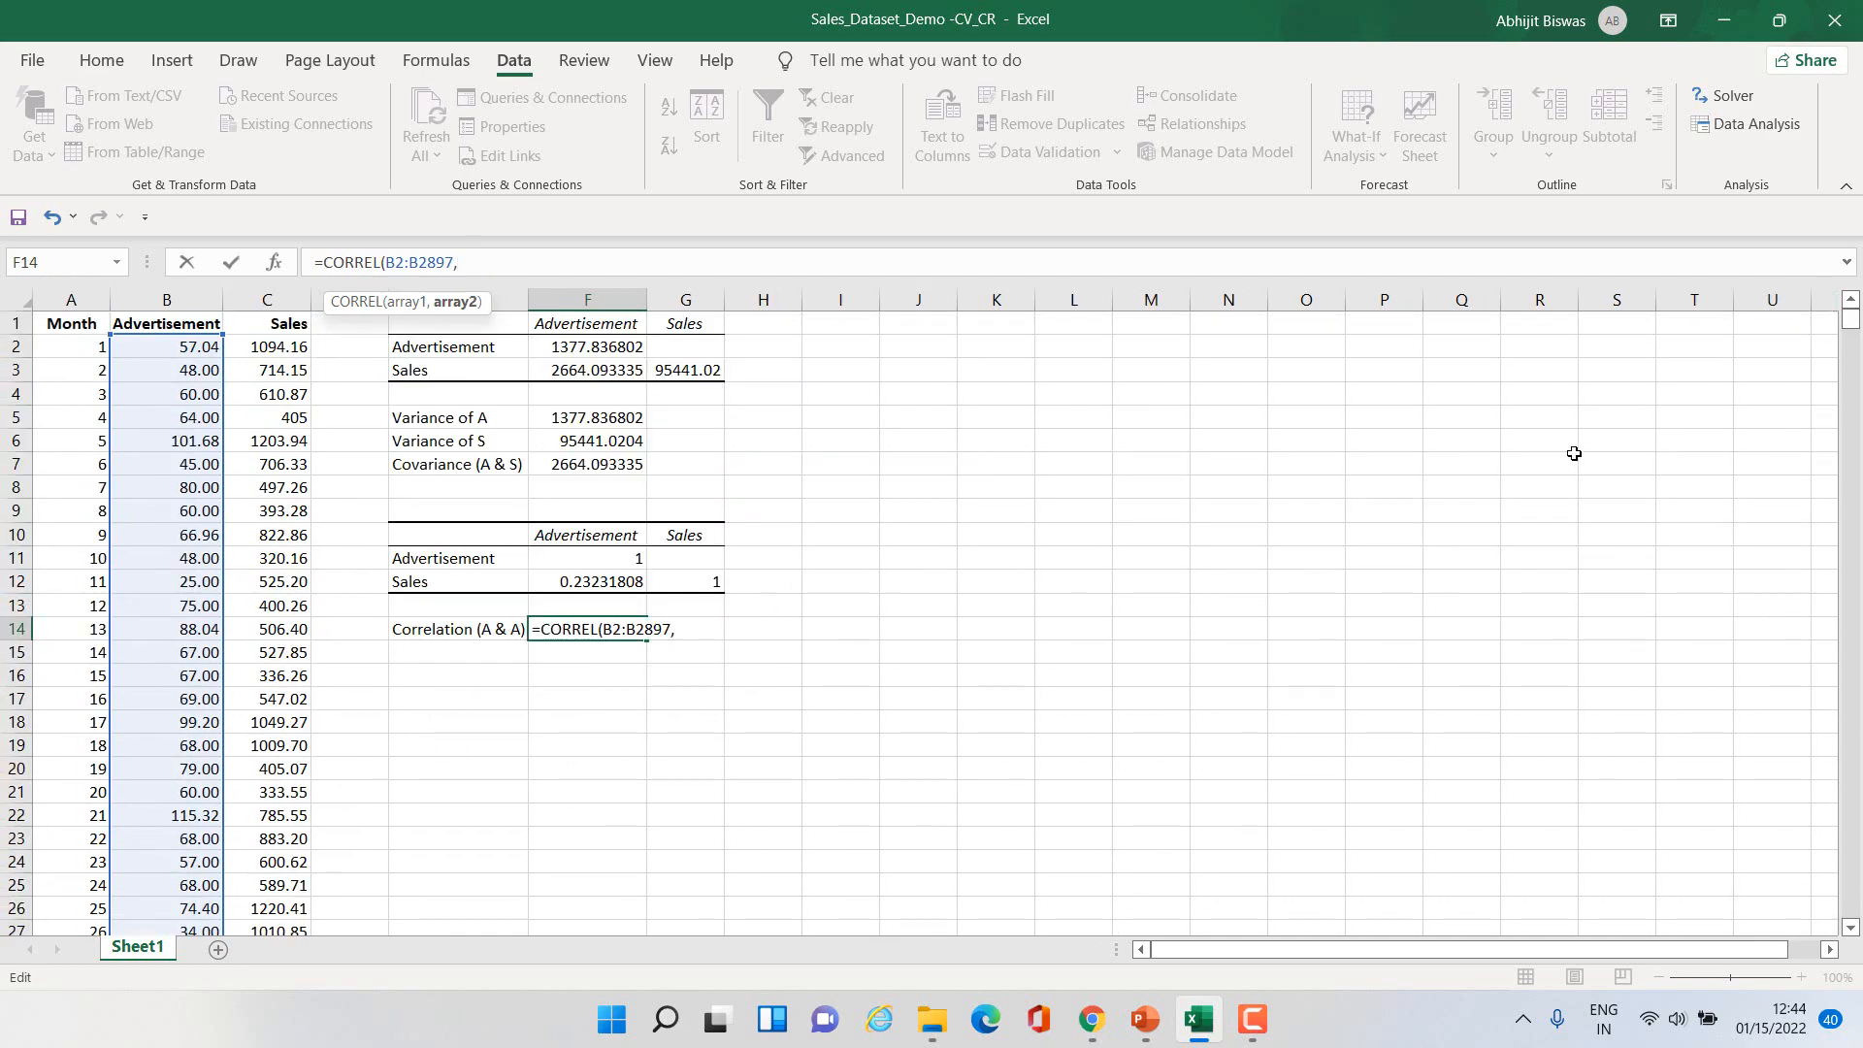
left_click(187, 347)
key("ctrl+shift+Down")
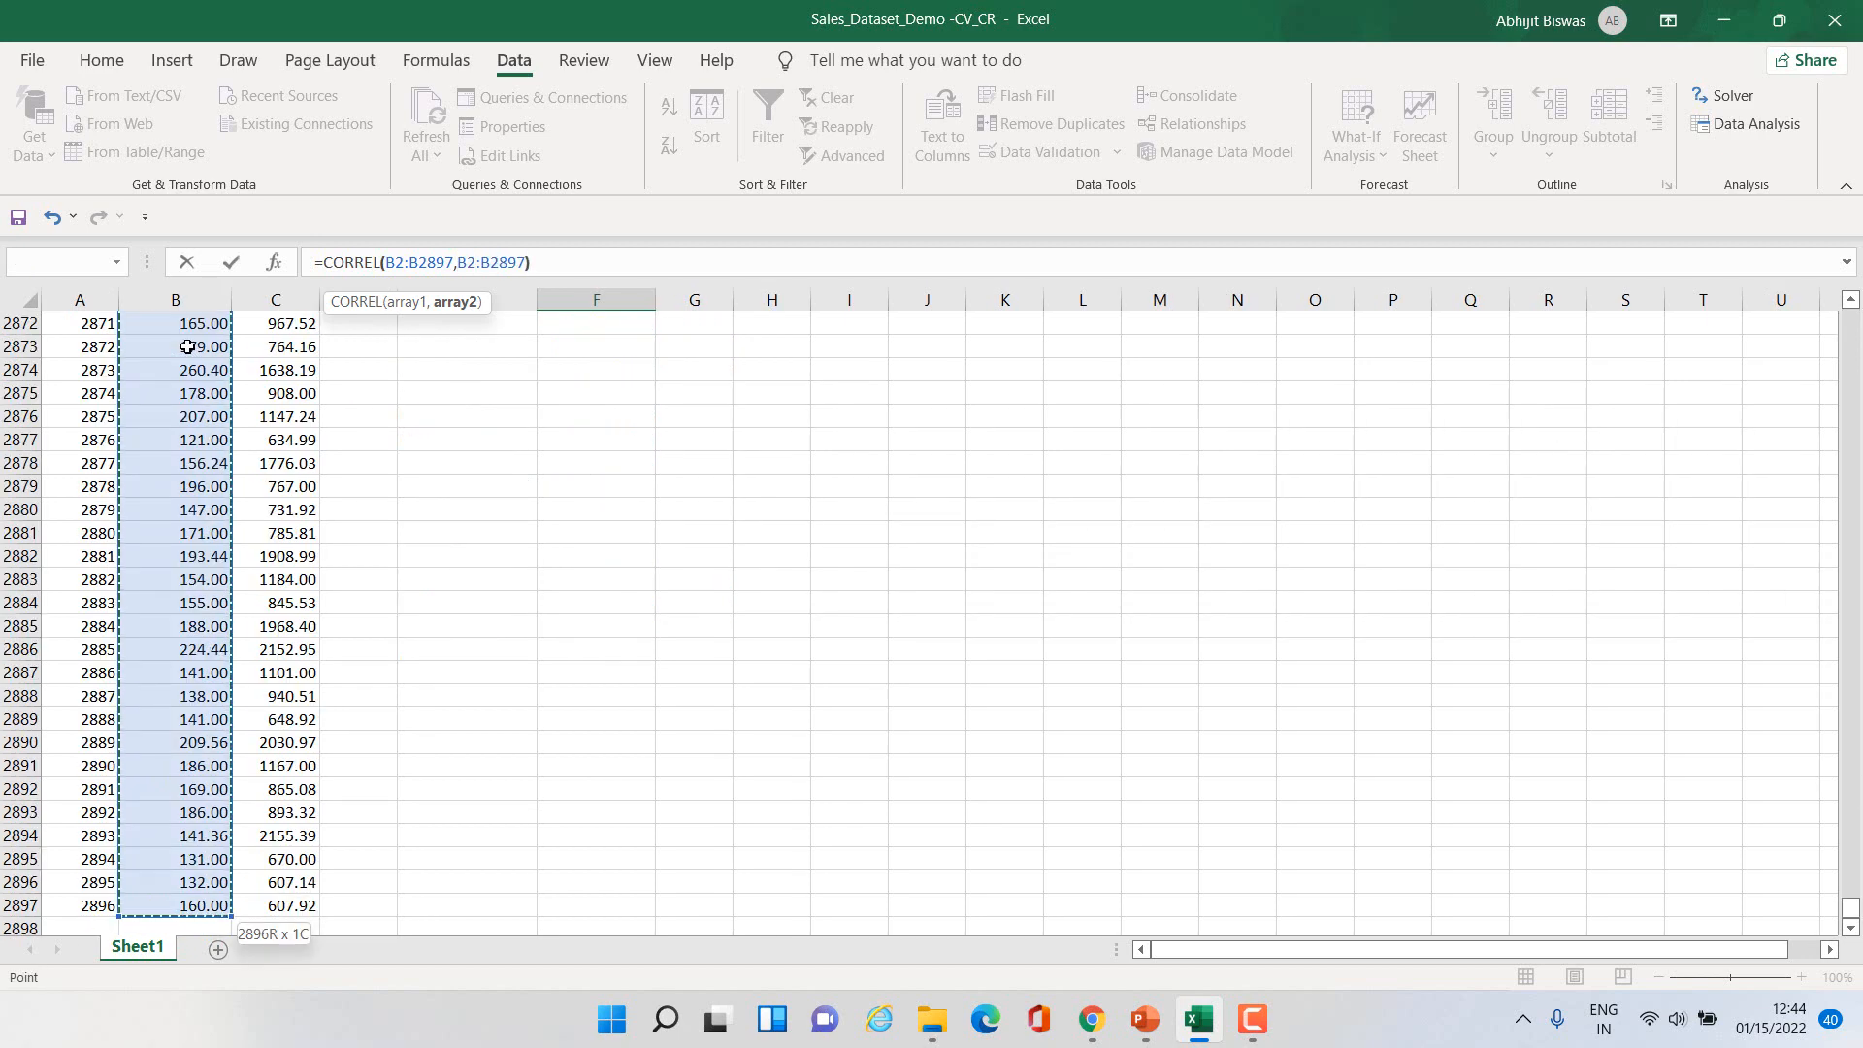
type(")")
key("Return")
scroll(699, 632, "up", 3)
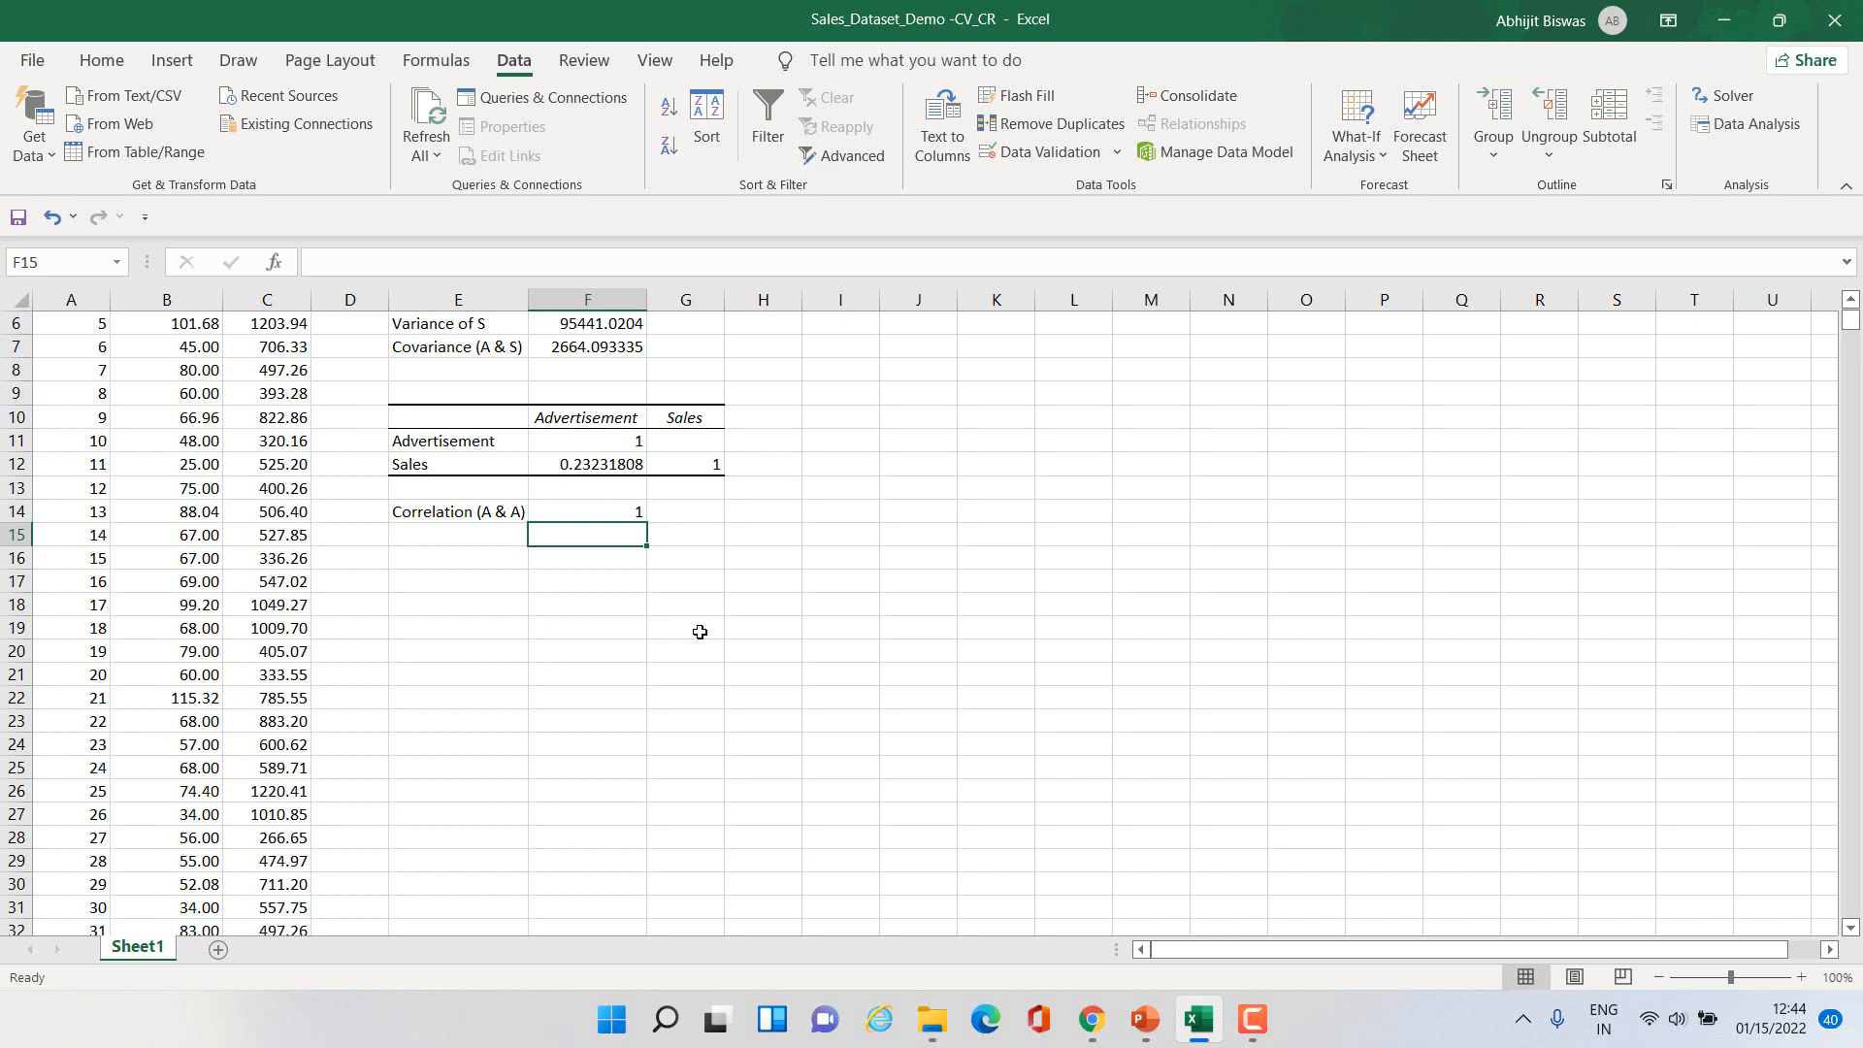
left_click(705, 464)
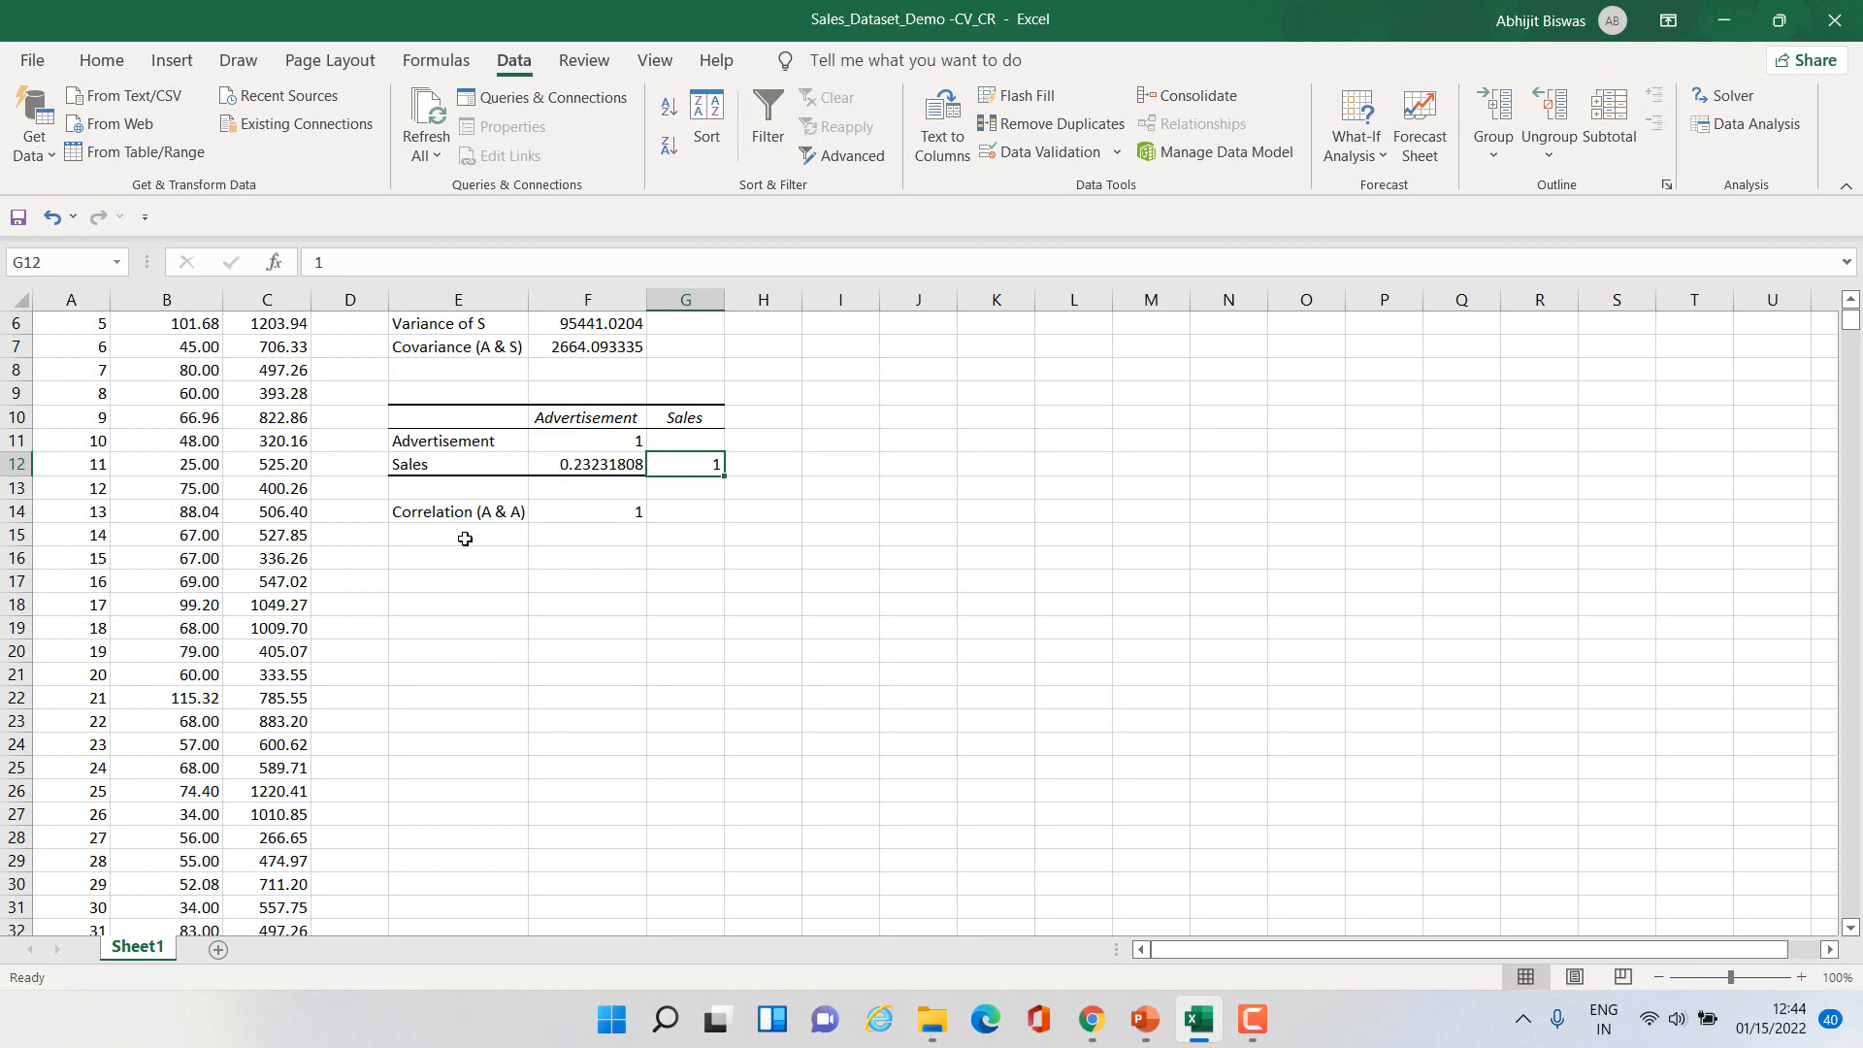
Step: Enter the label "Correlation (S & S)" in cell E15
left_click(446, 539)
type("Correl")
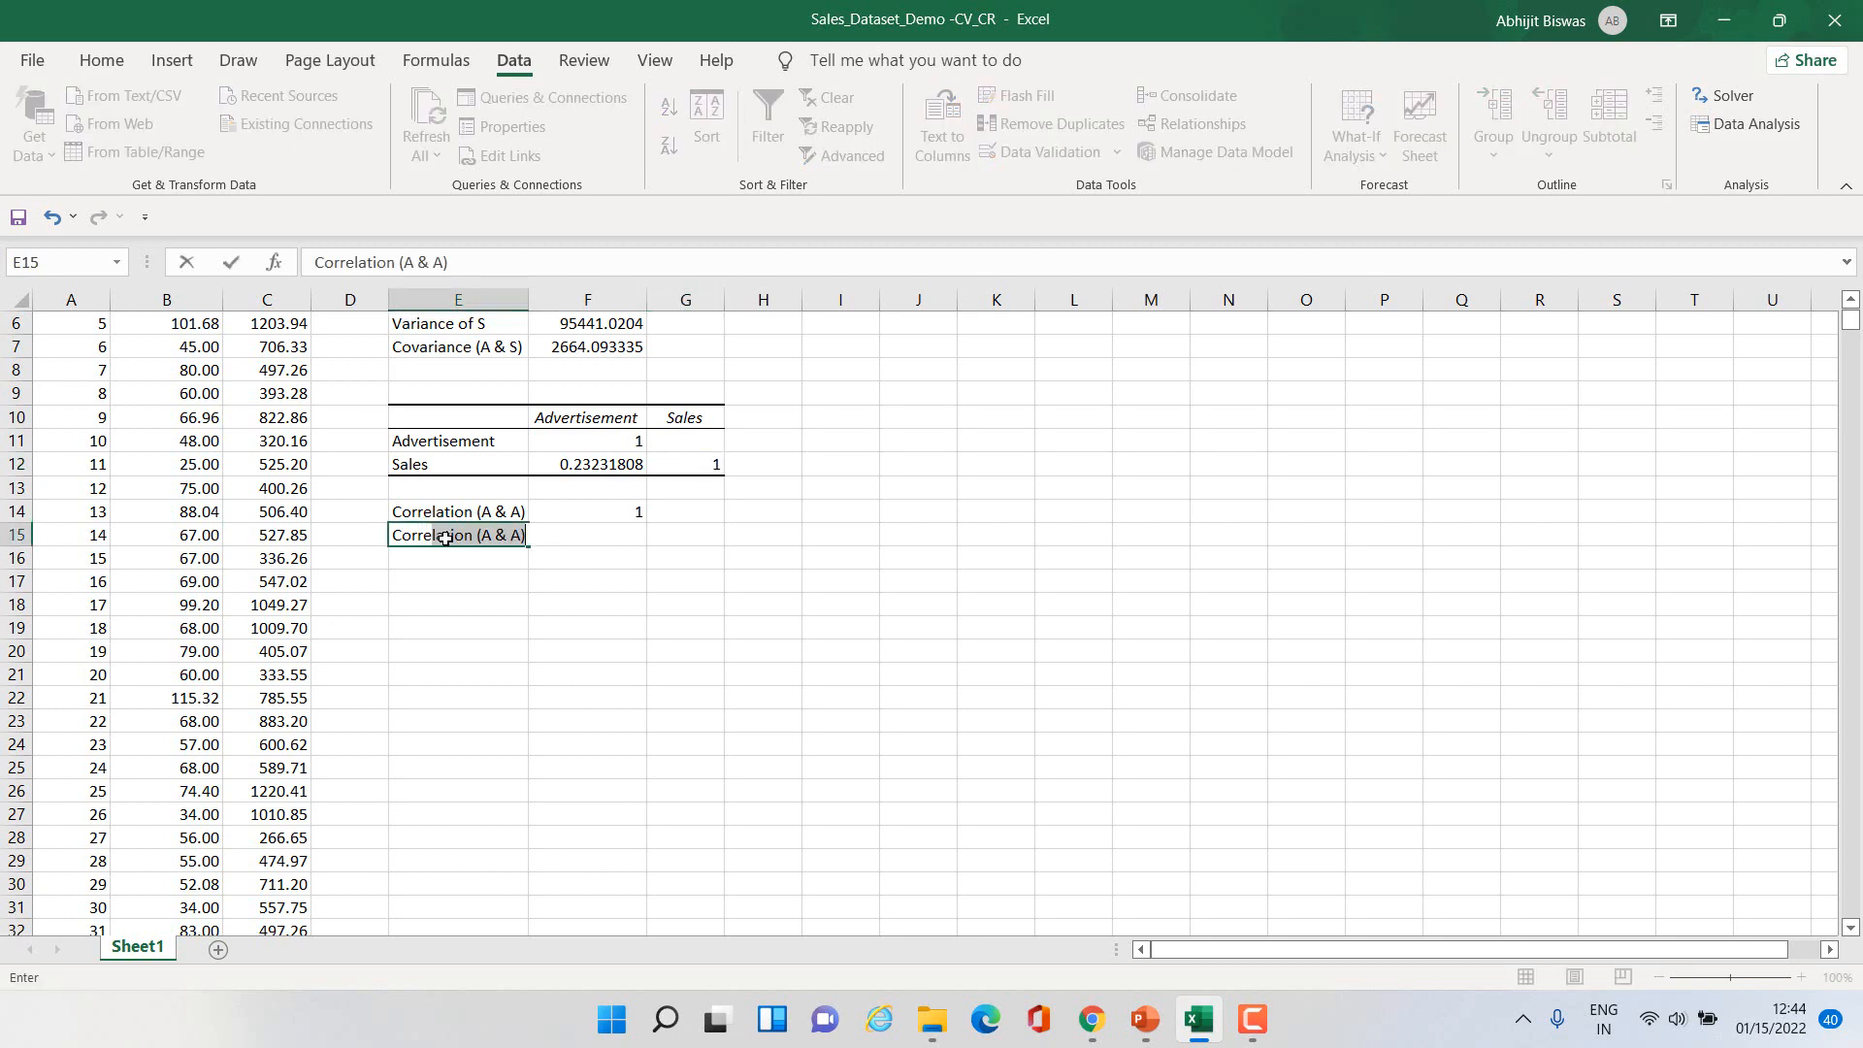
left_click(416, 262)
key("BackSpace")
type("s")
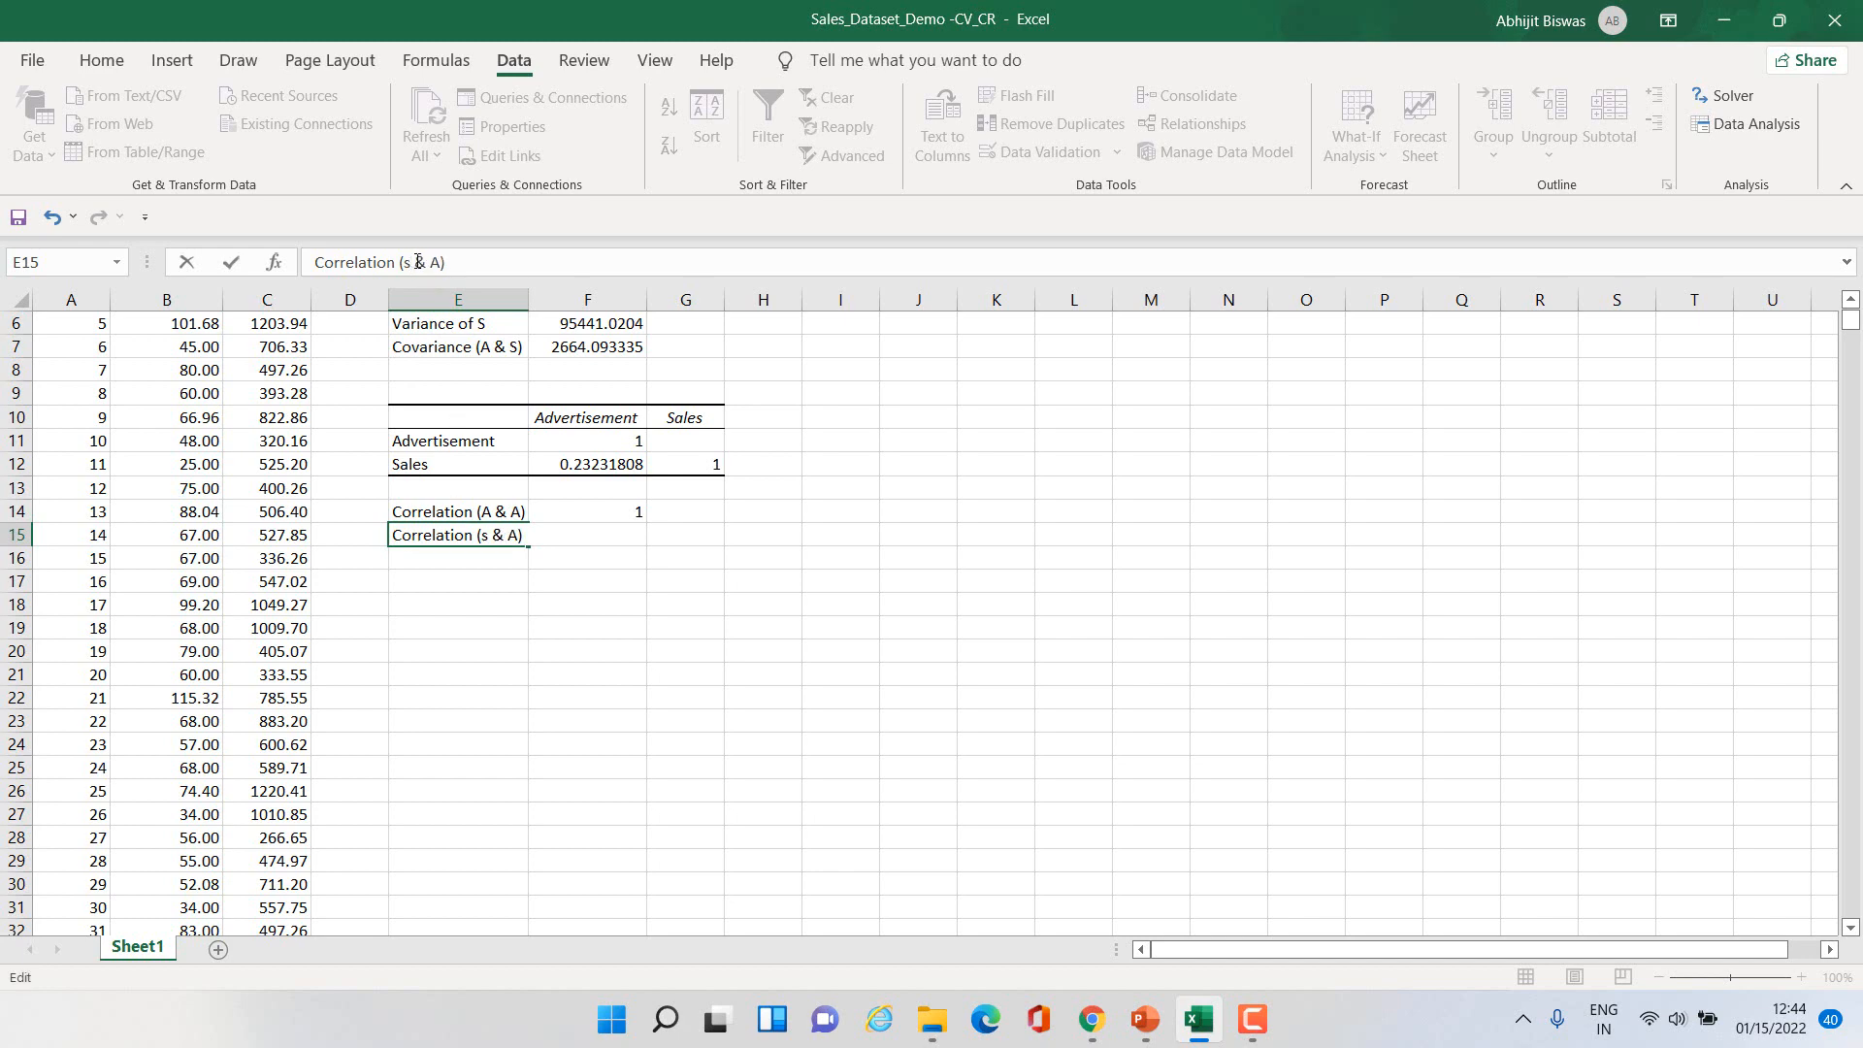
key("BackSpace")
type("S")
key("Delete")
type("S")
key("Return")
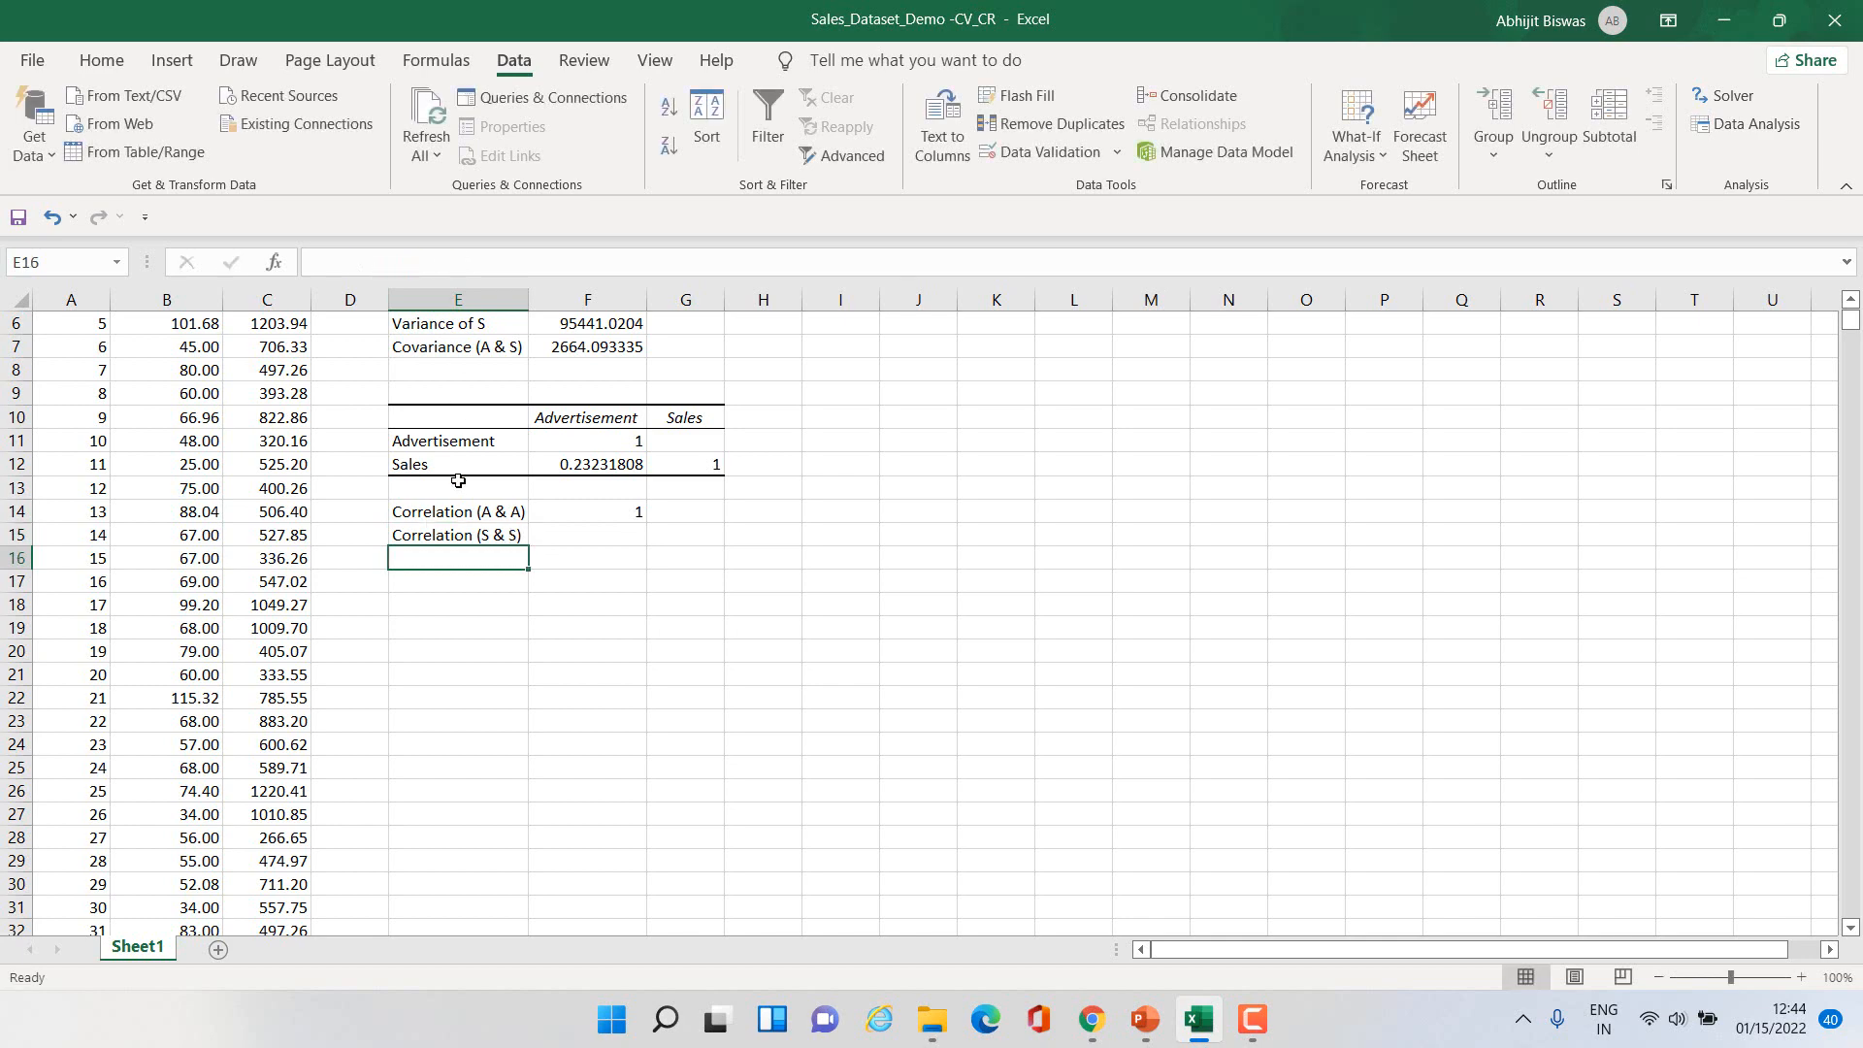
Step: Begin a CORREL formula in cell F15 with the Sales data C2:C2897 as the first array
left_click(588, 532)
type("=CRR")
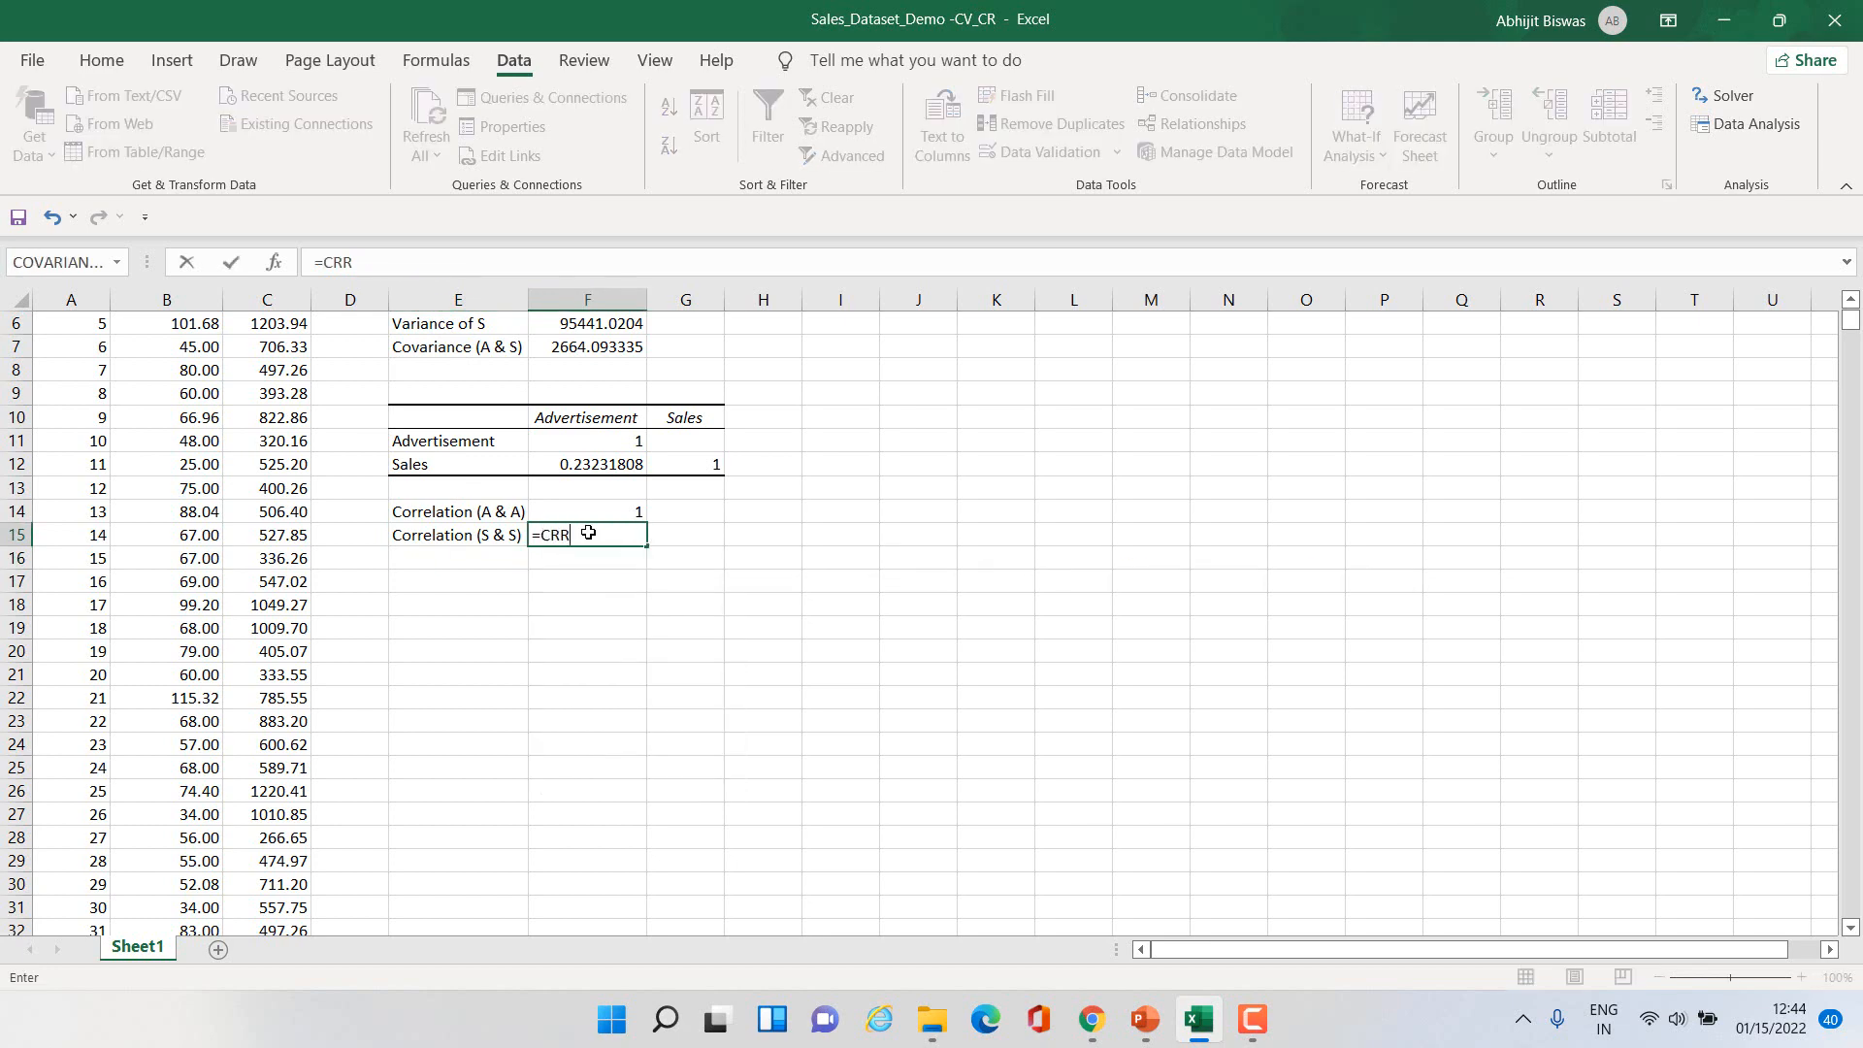
key("BackSpace")
key("BackSpace")
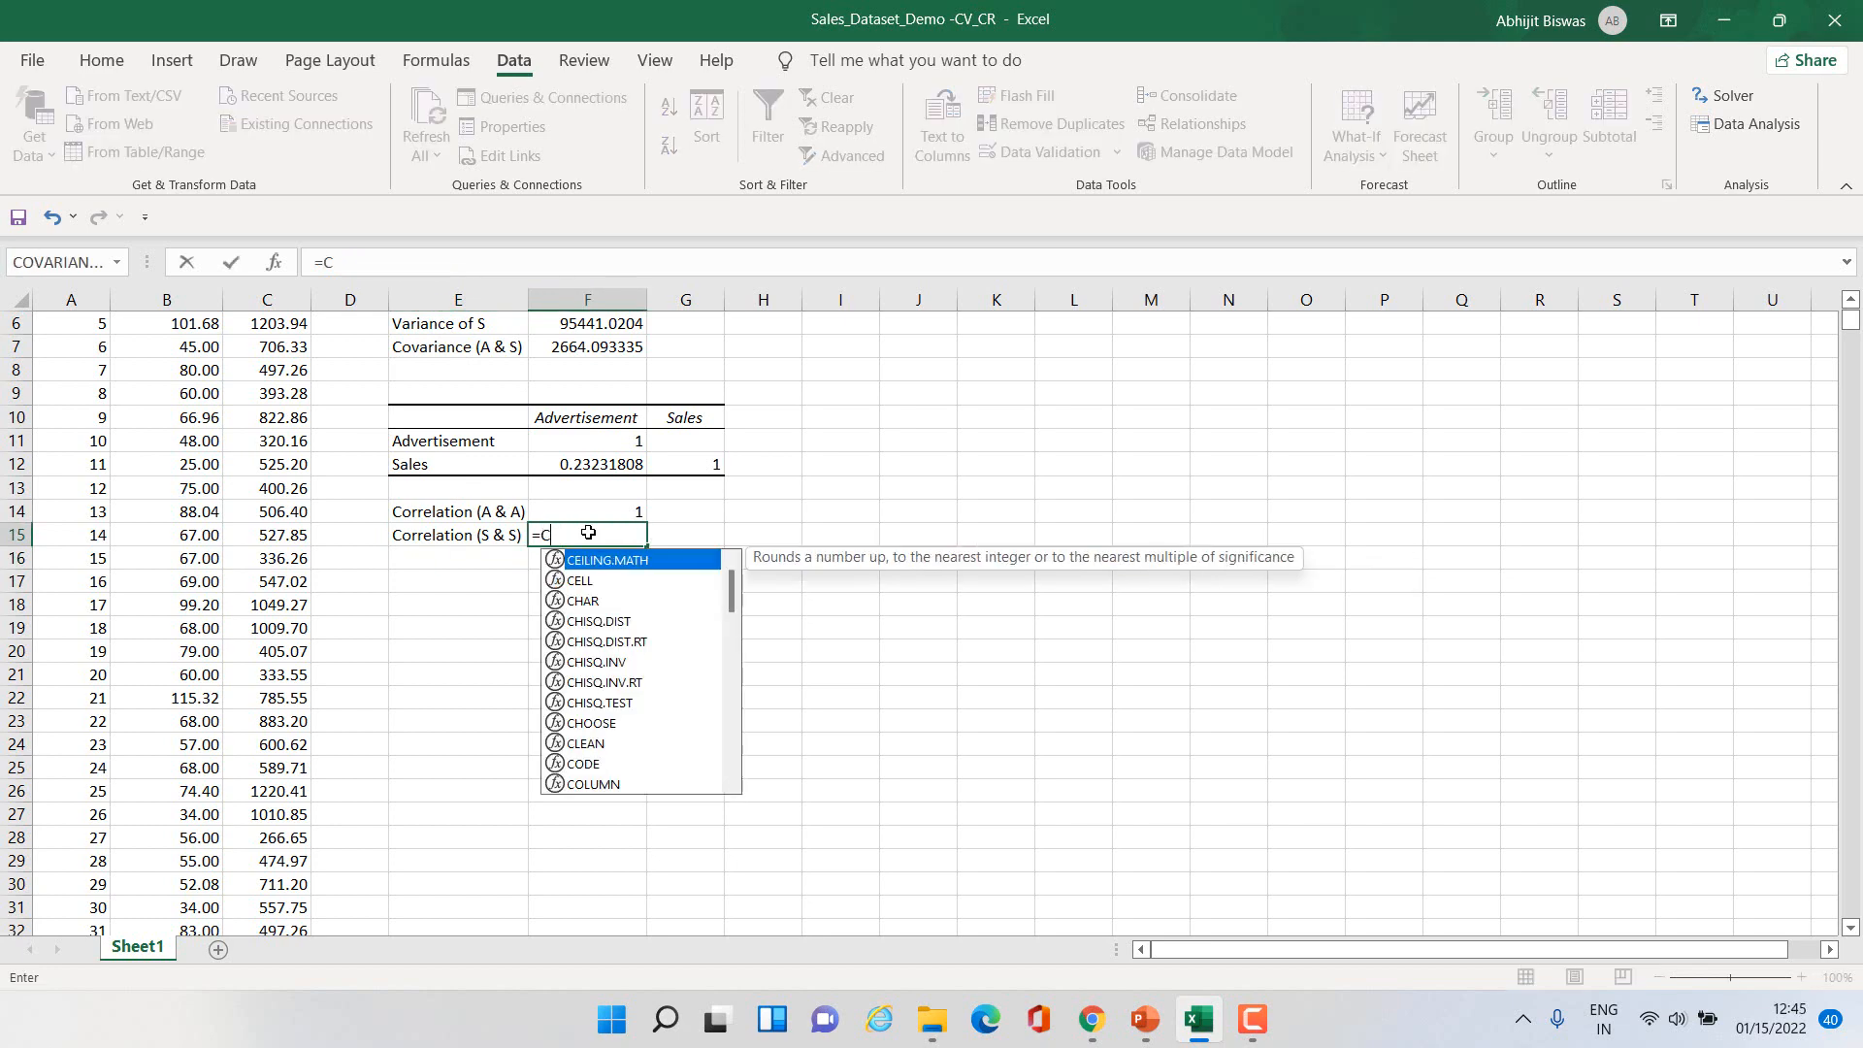
type("OR")
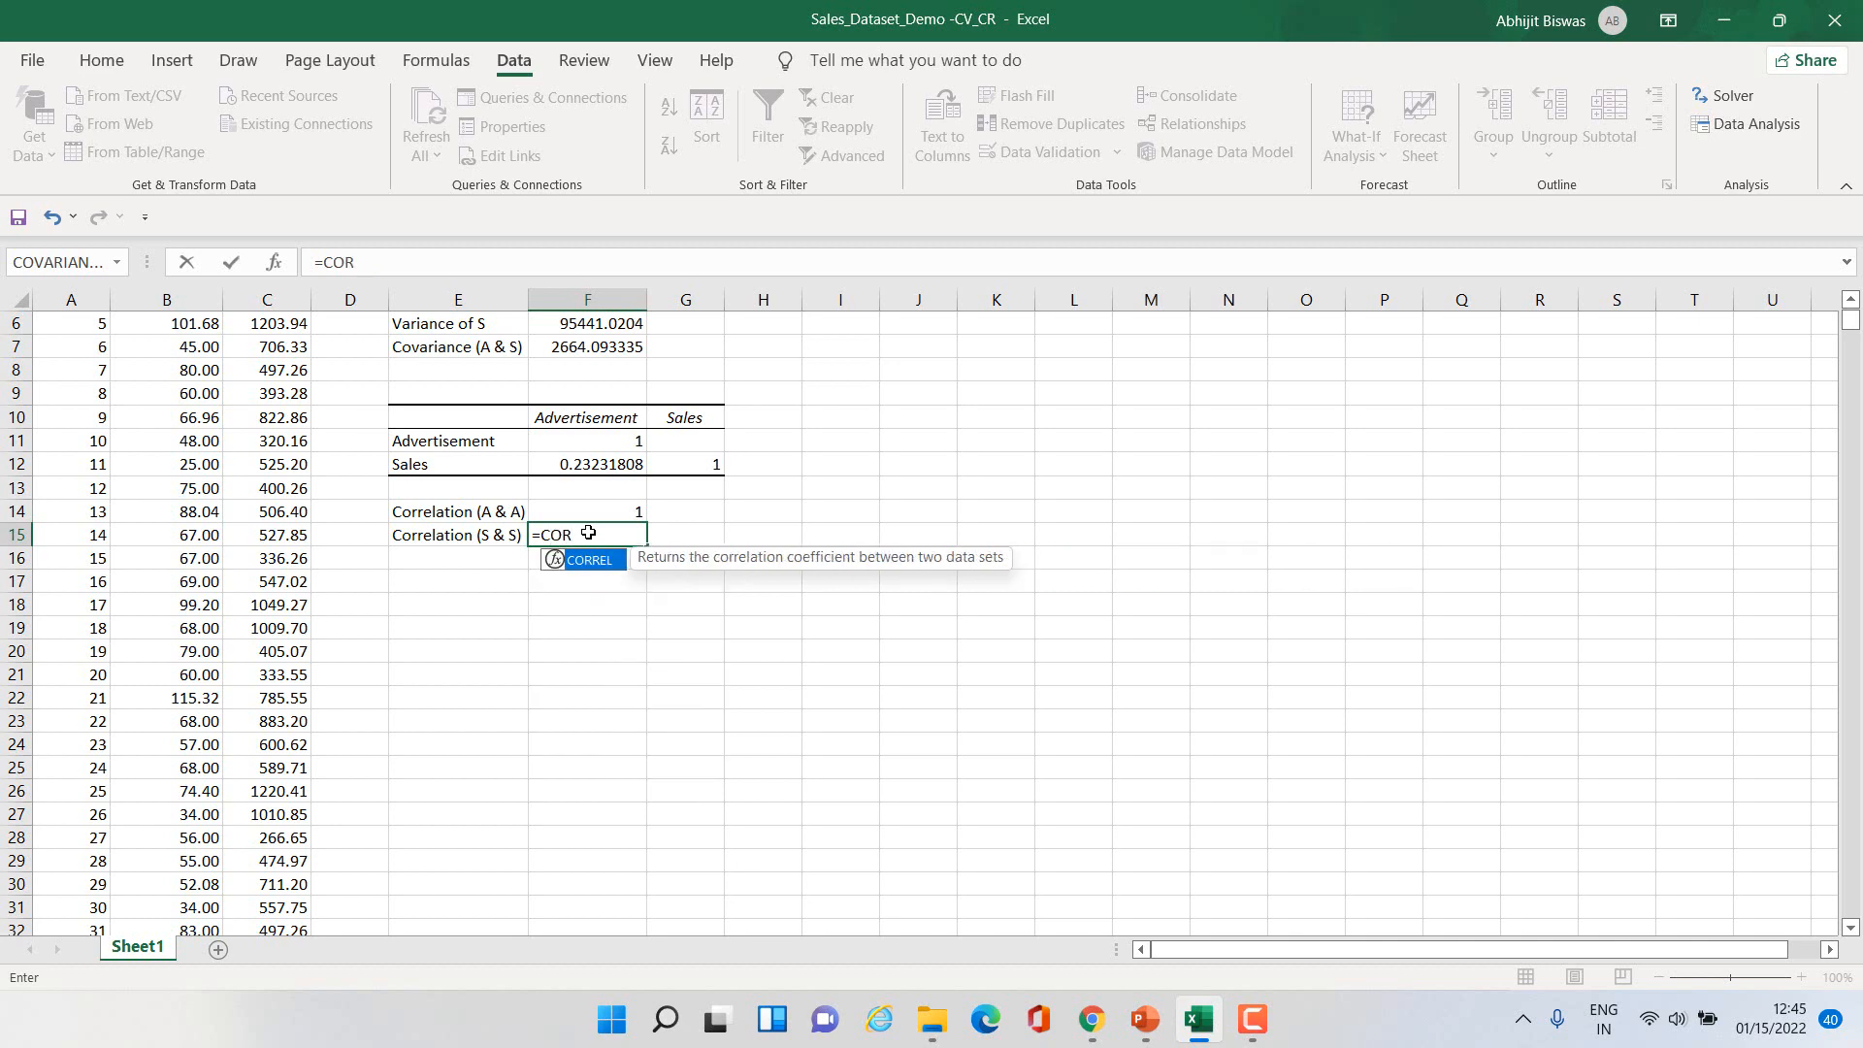
key("Tab")
scroll(588, 533, "up", 2)
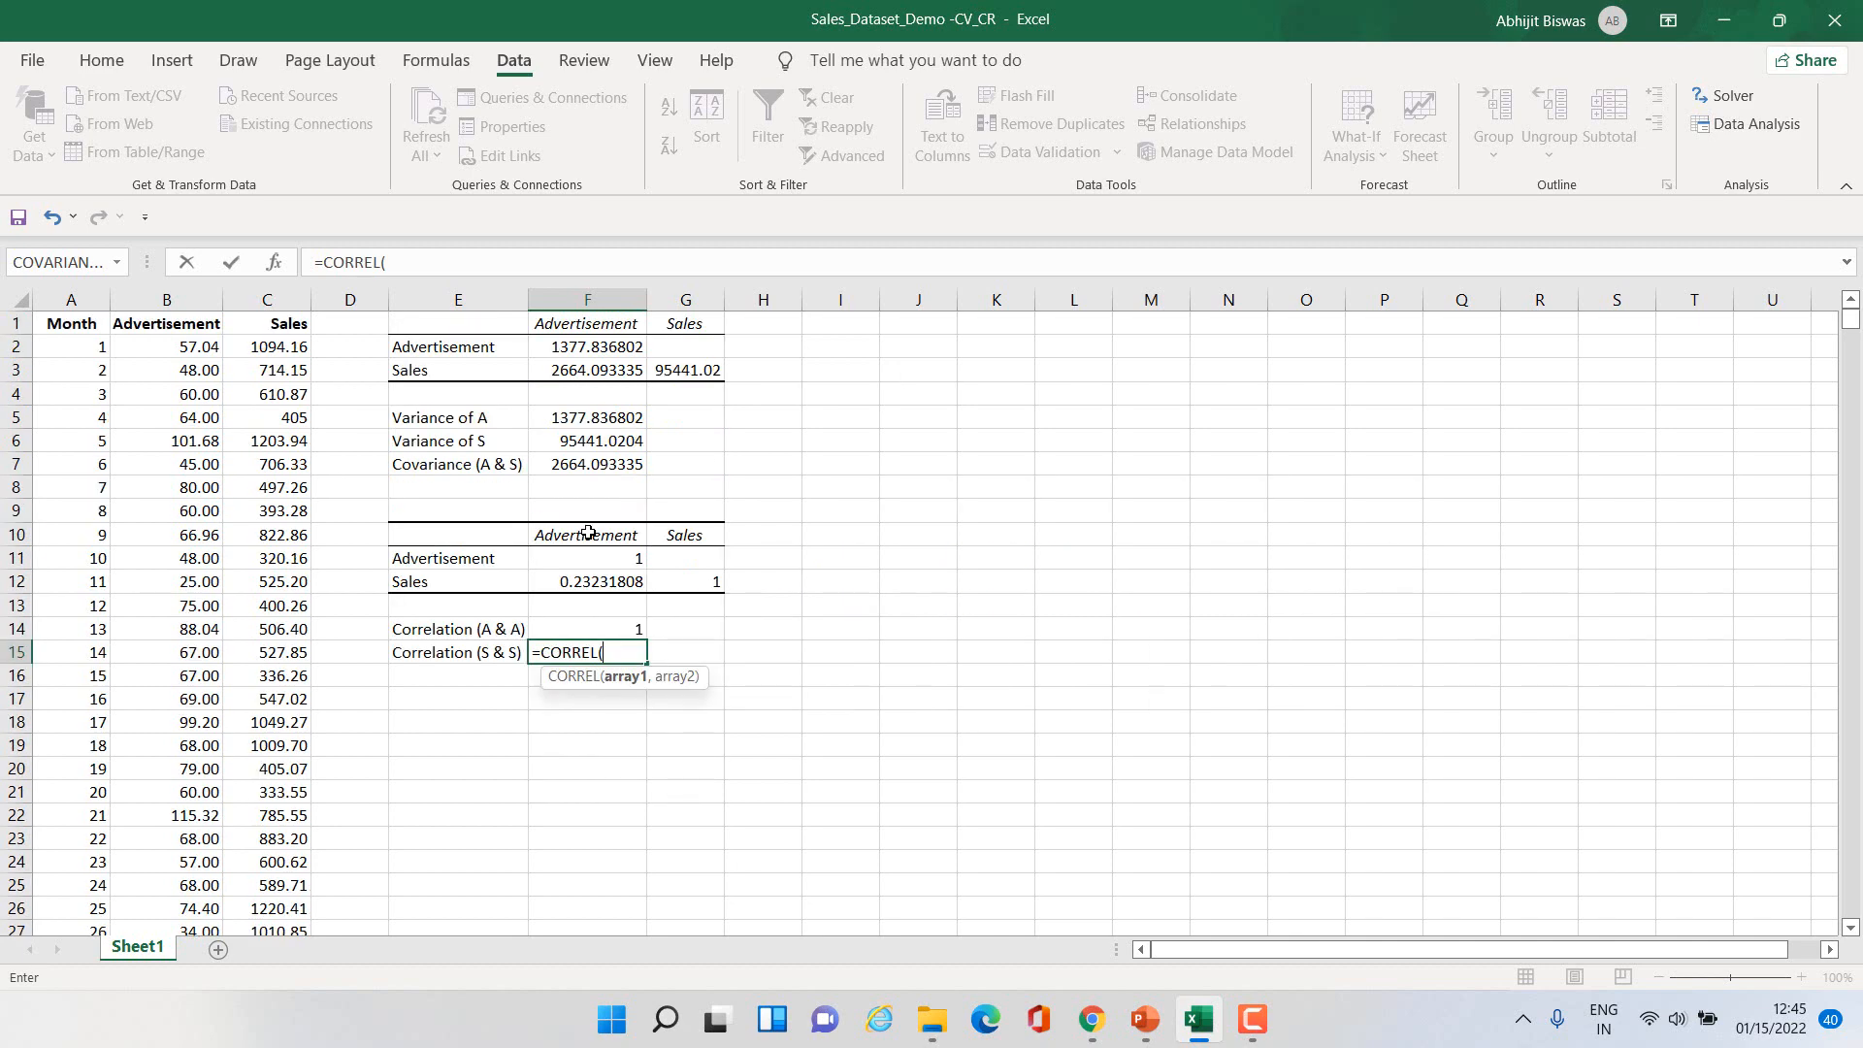
left_click(288, 344)
key("ctrl+shift+Down")
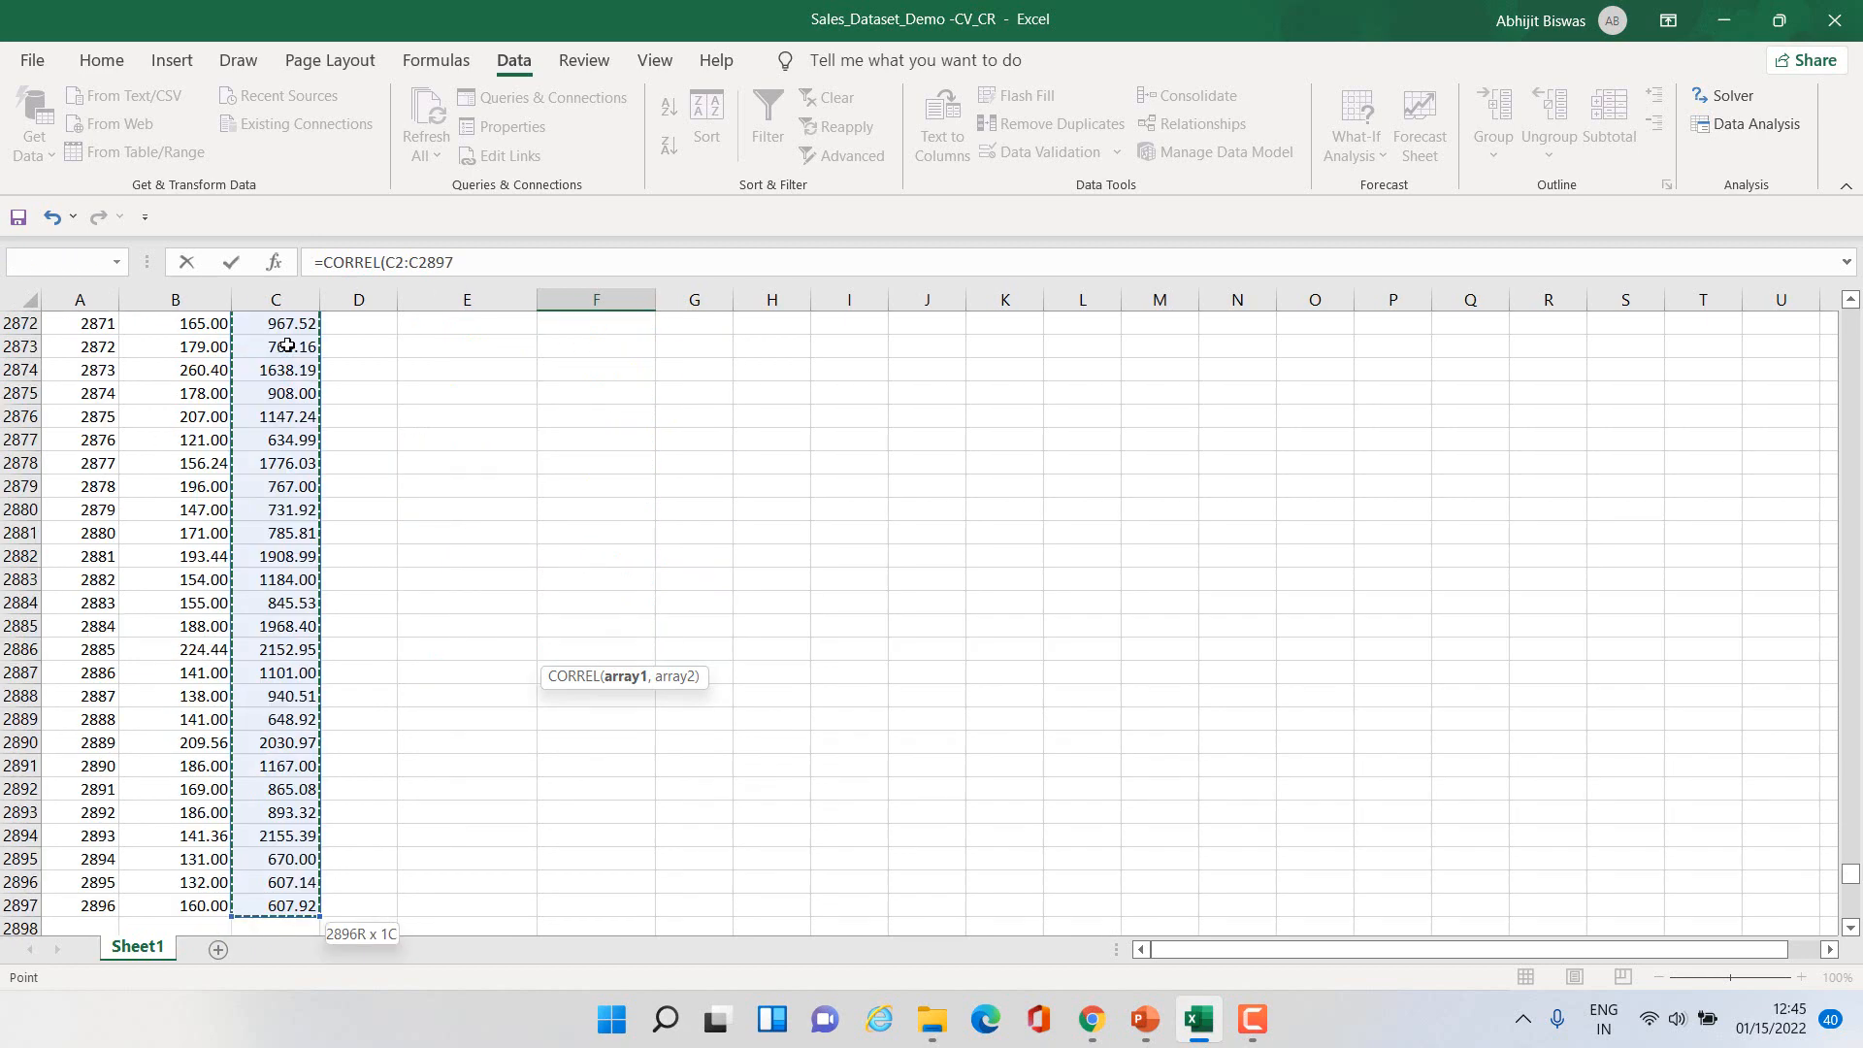
type(",")
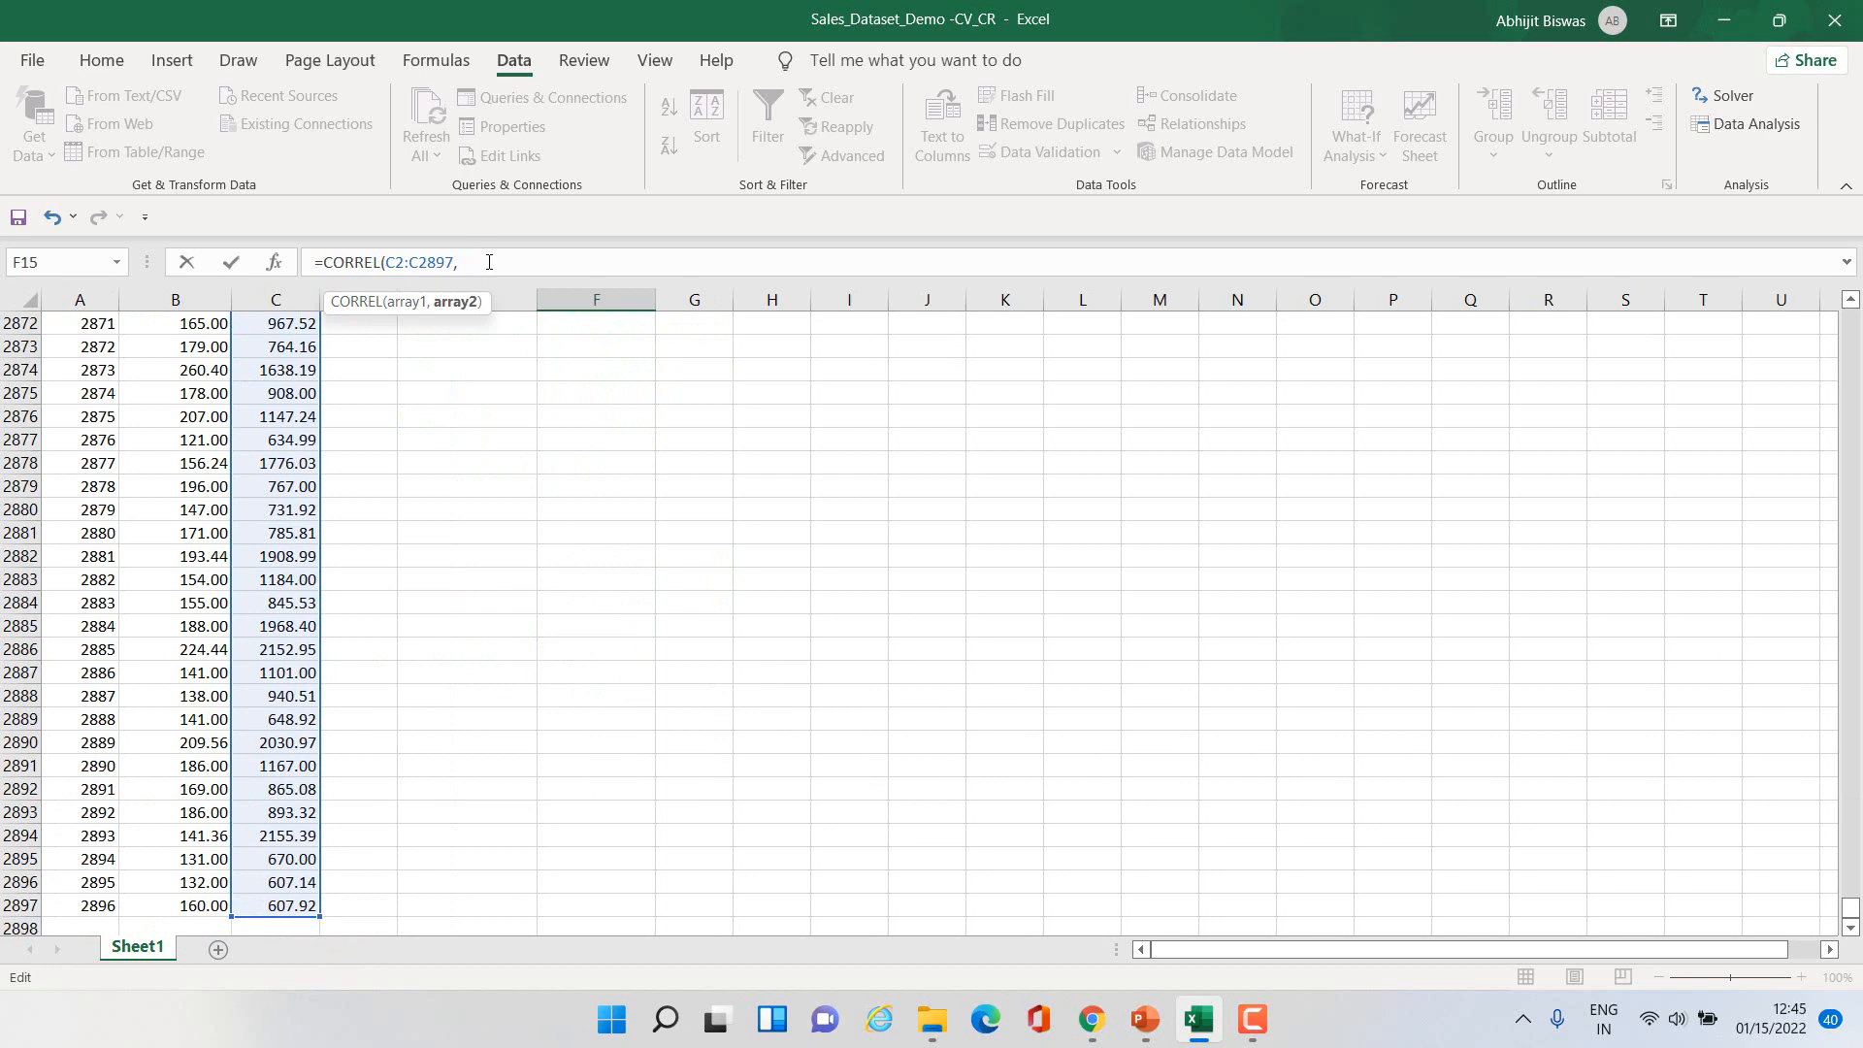
Step: Complete the correlation formula in F15 with the Sales data C2:C2897 as the second array
scroll(677, 441, "up", 20)
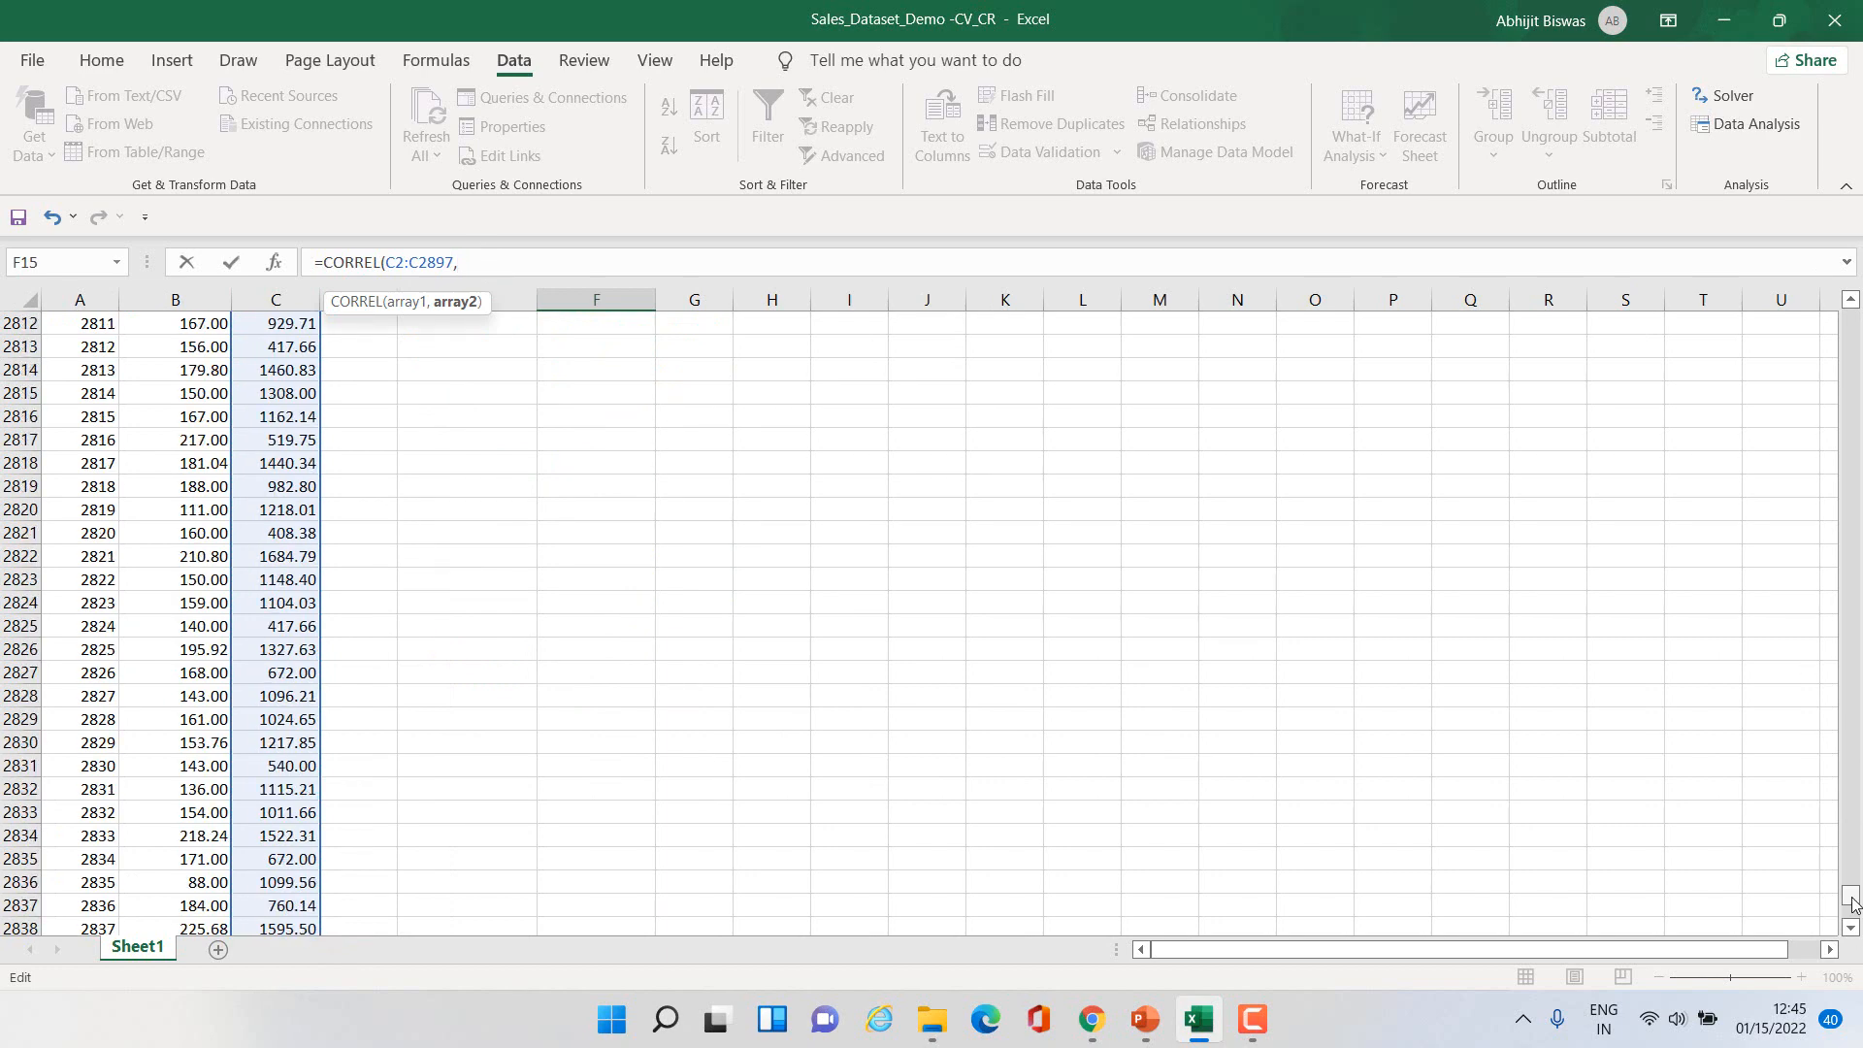
left_click_drag(1850, 894, 1834, 303)
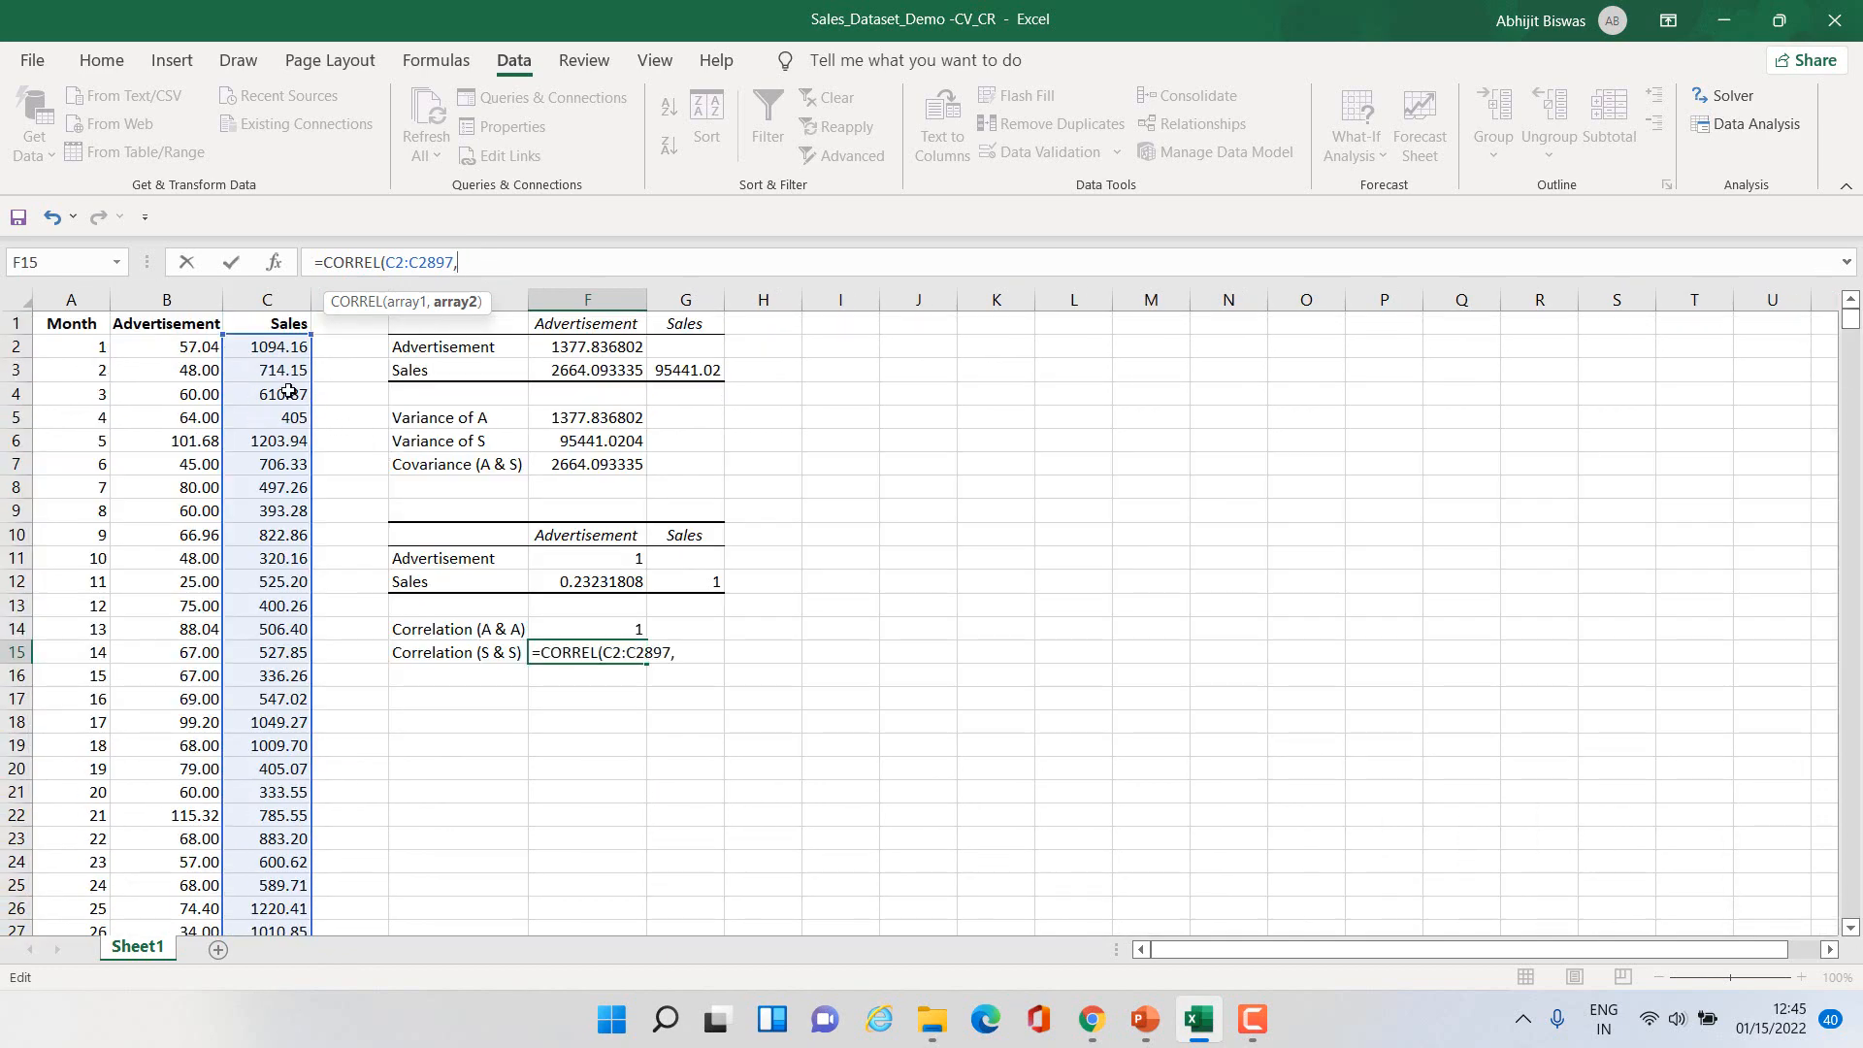
left_click(275, 345)
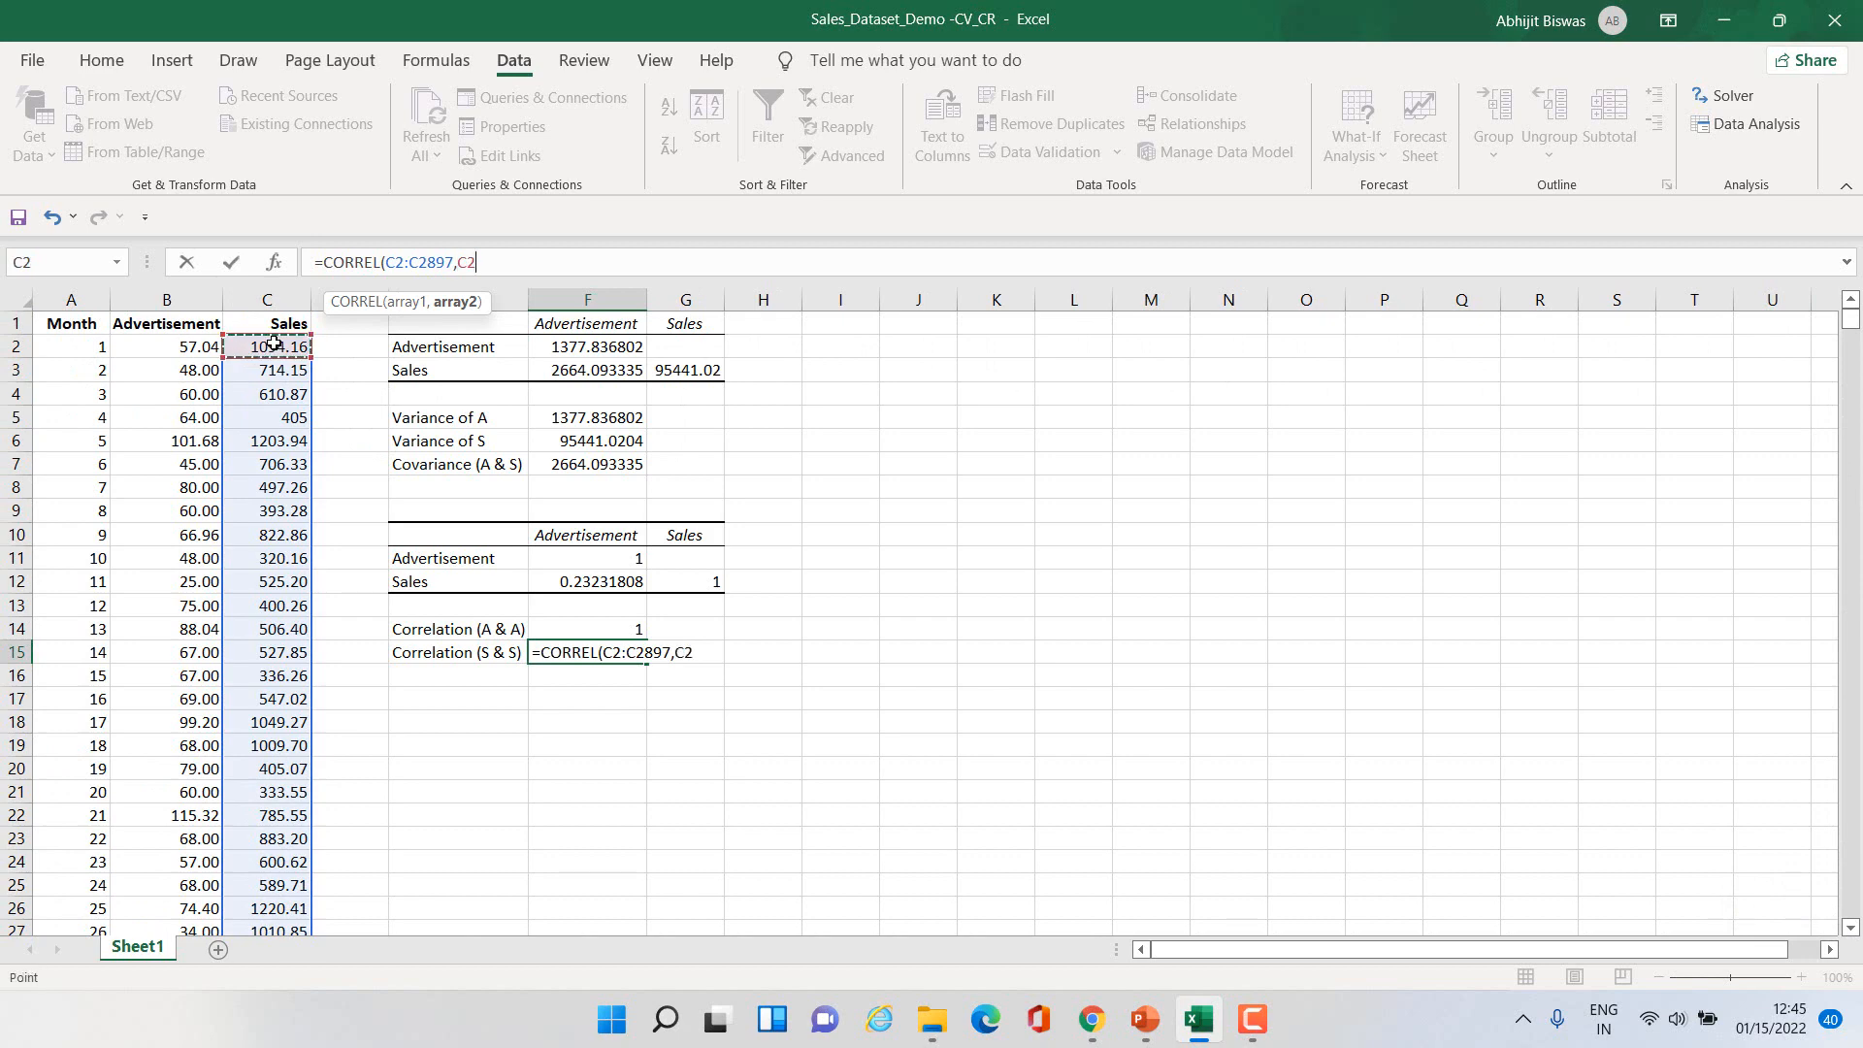
key("ctrl+shift+Down")
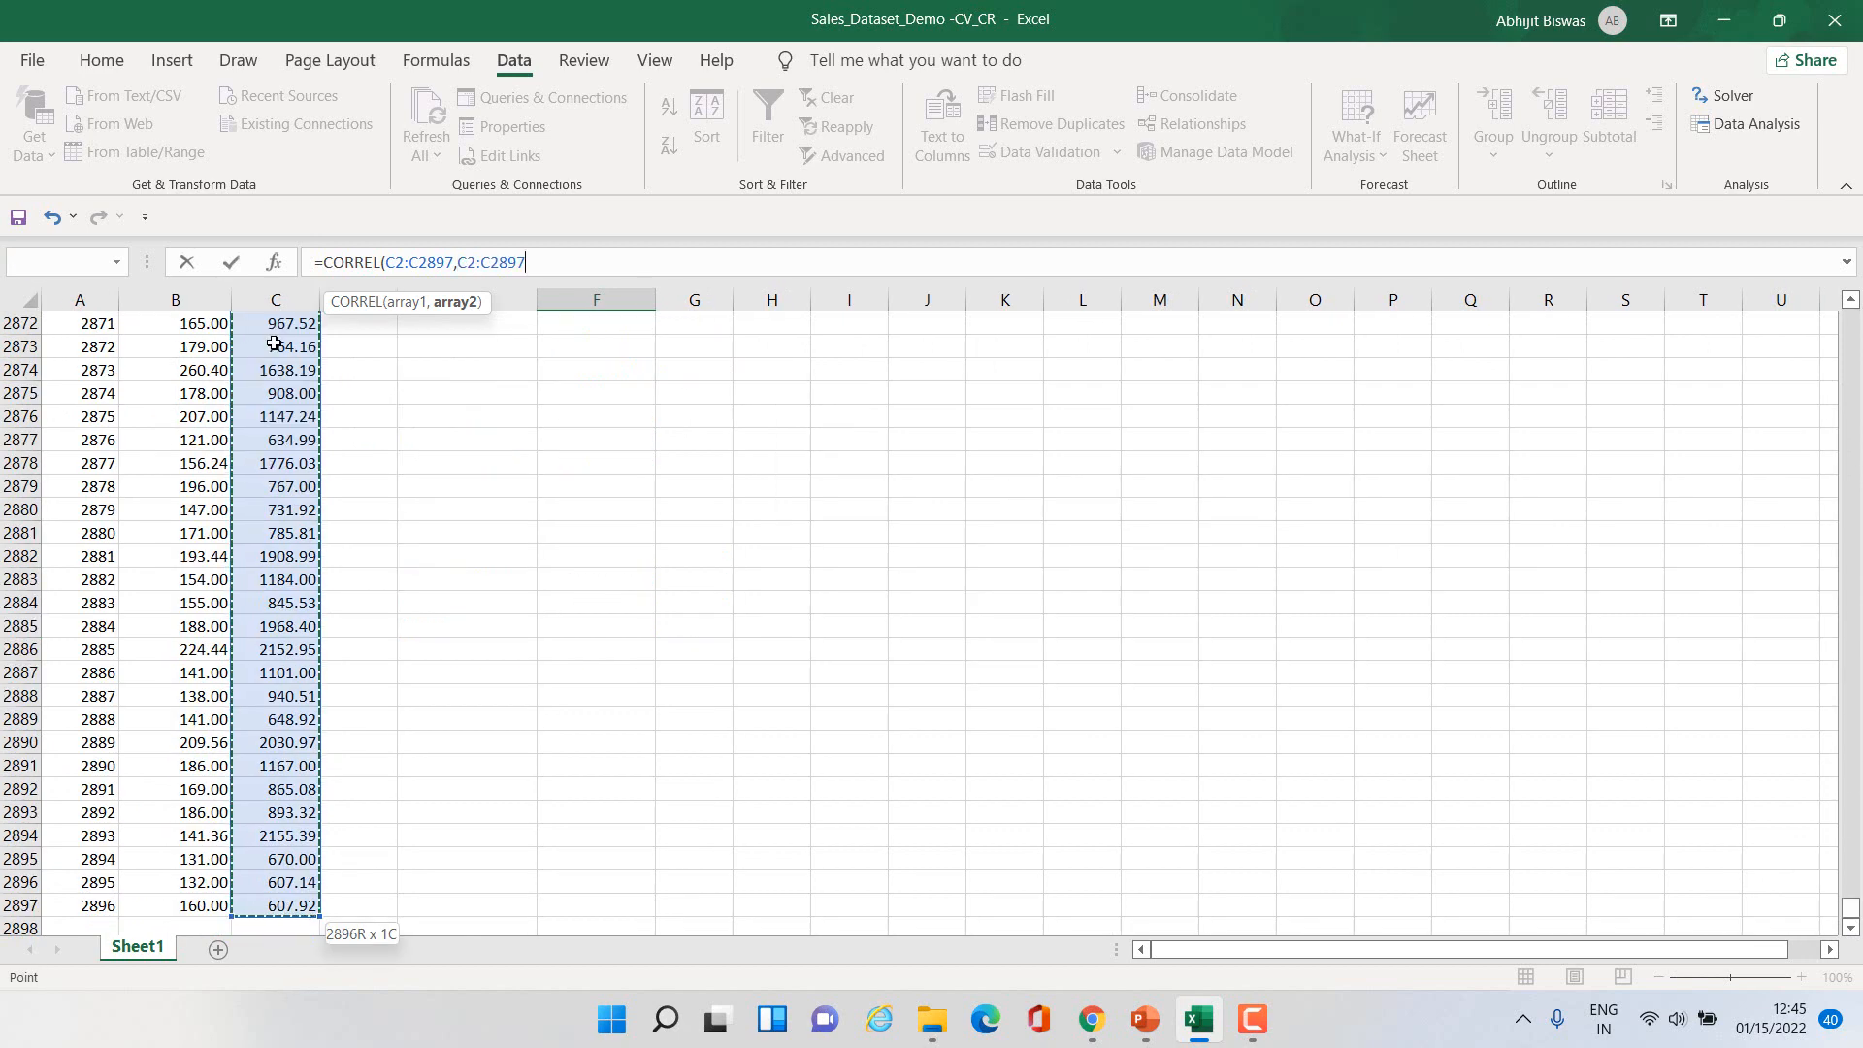
type(")")
key("Return")
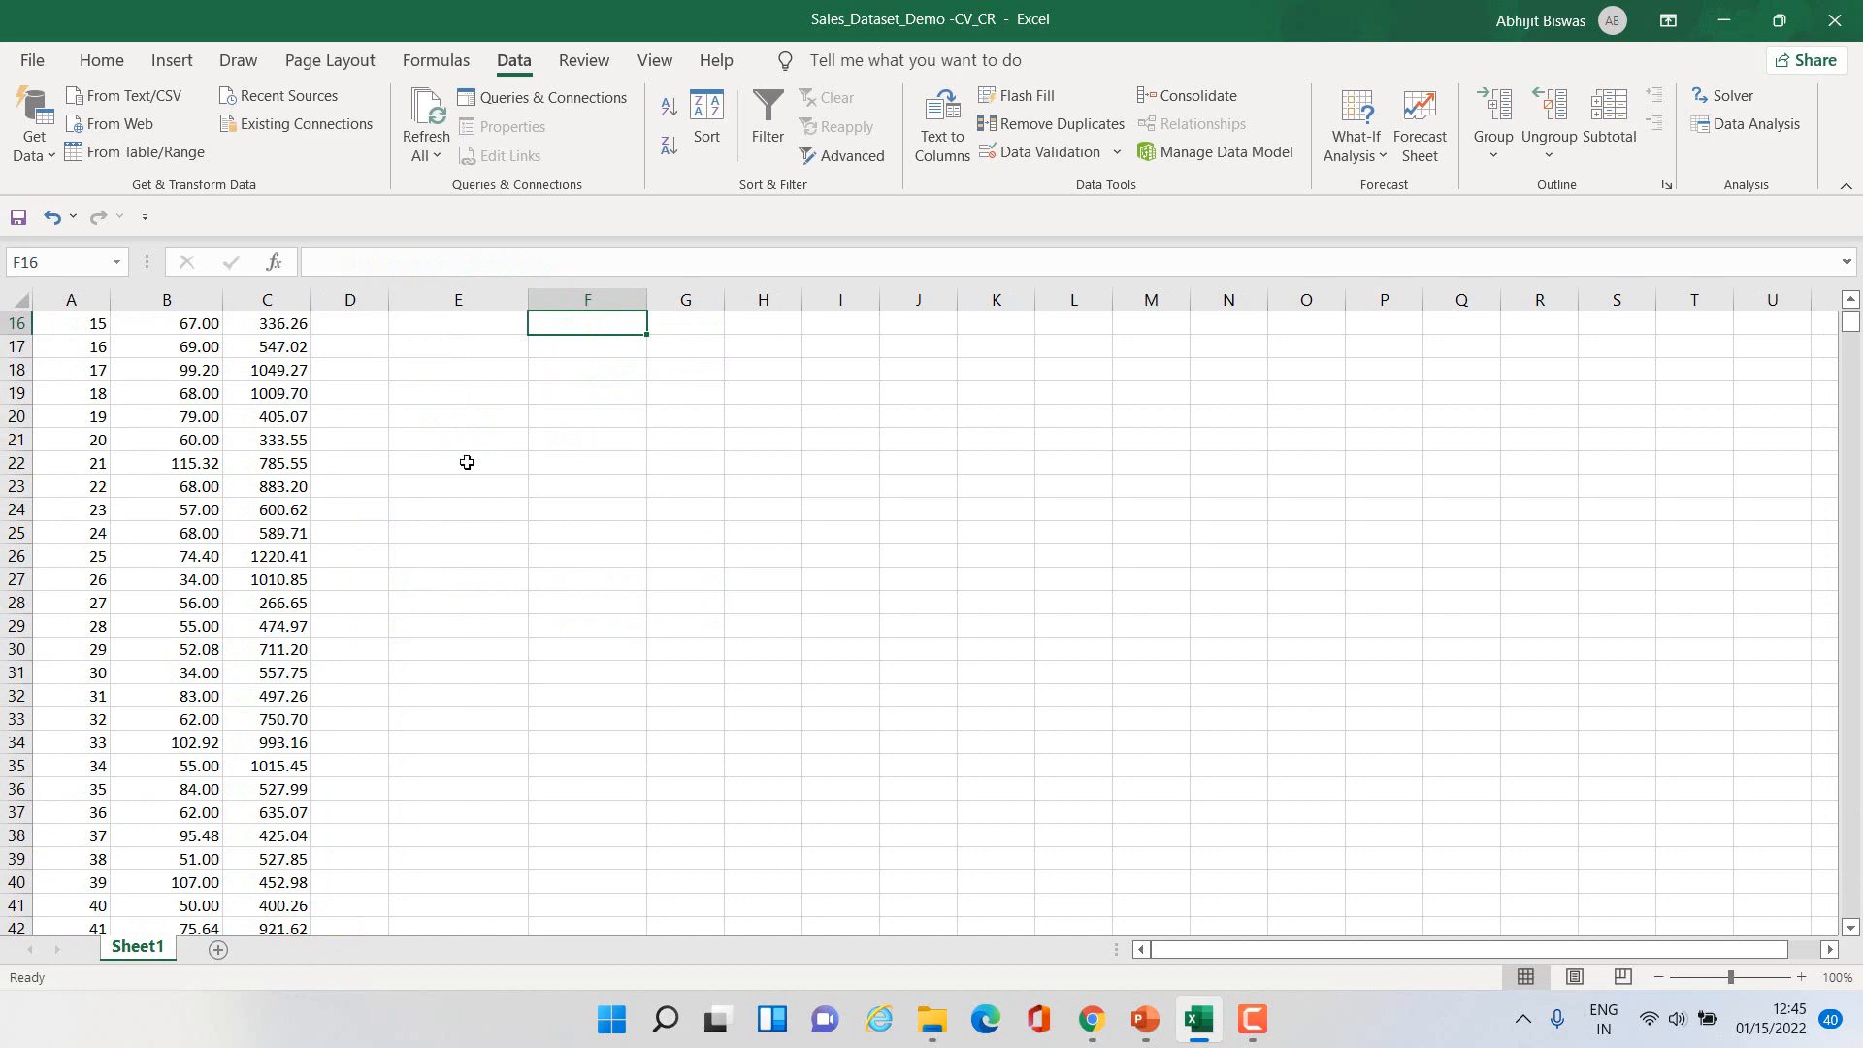
scroll(761, 663, "up", 3)
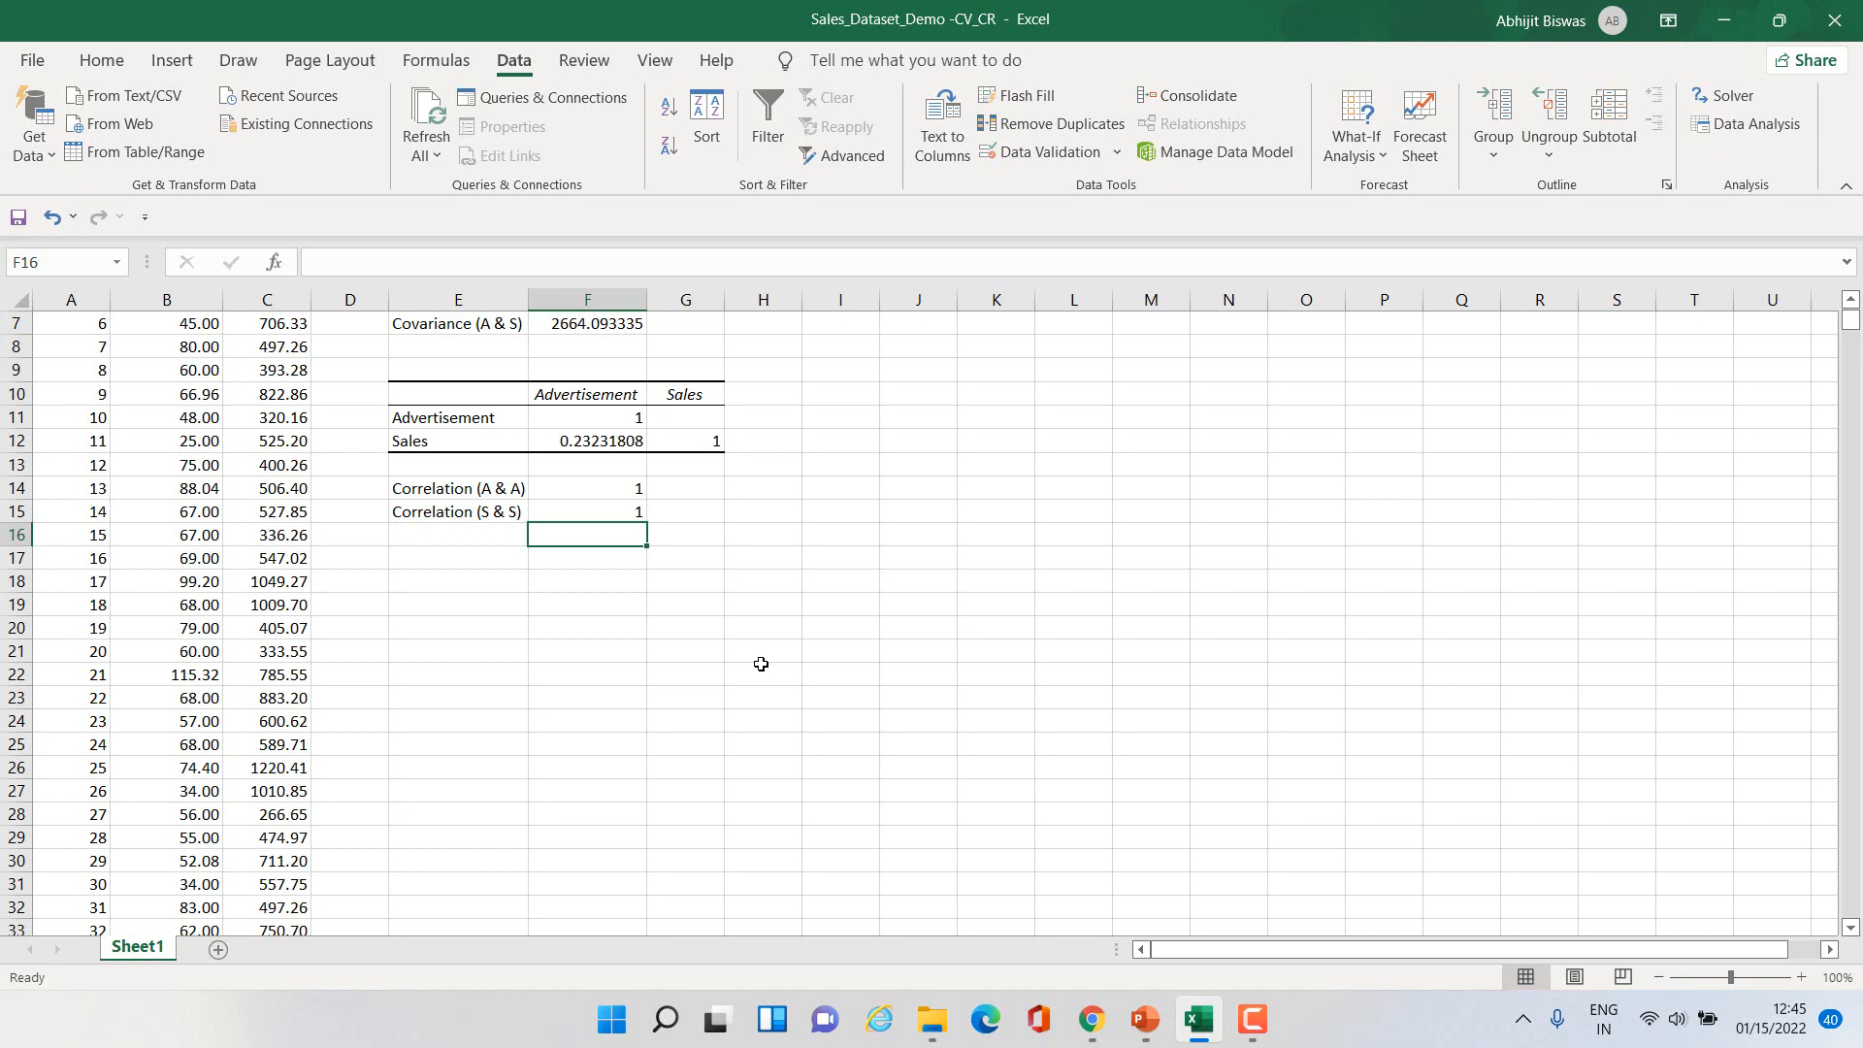
Step: Enter the label "Correlation (A & S)" in cell E16
left_click(604, 439)
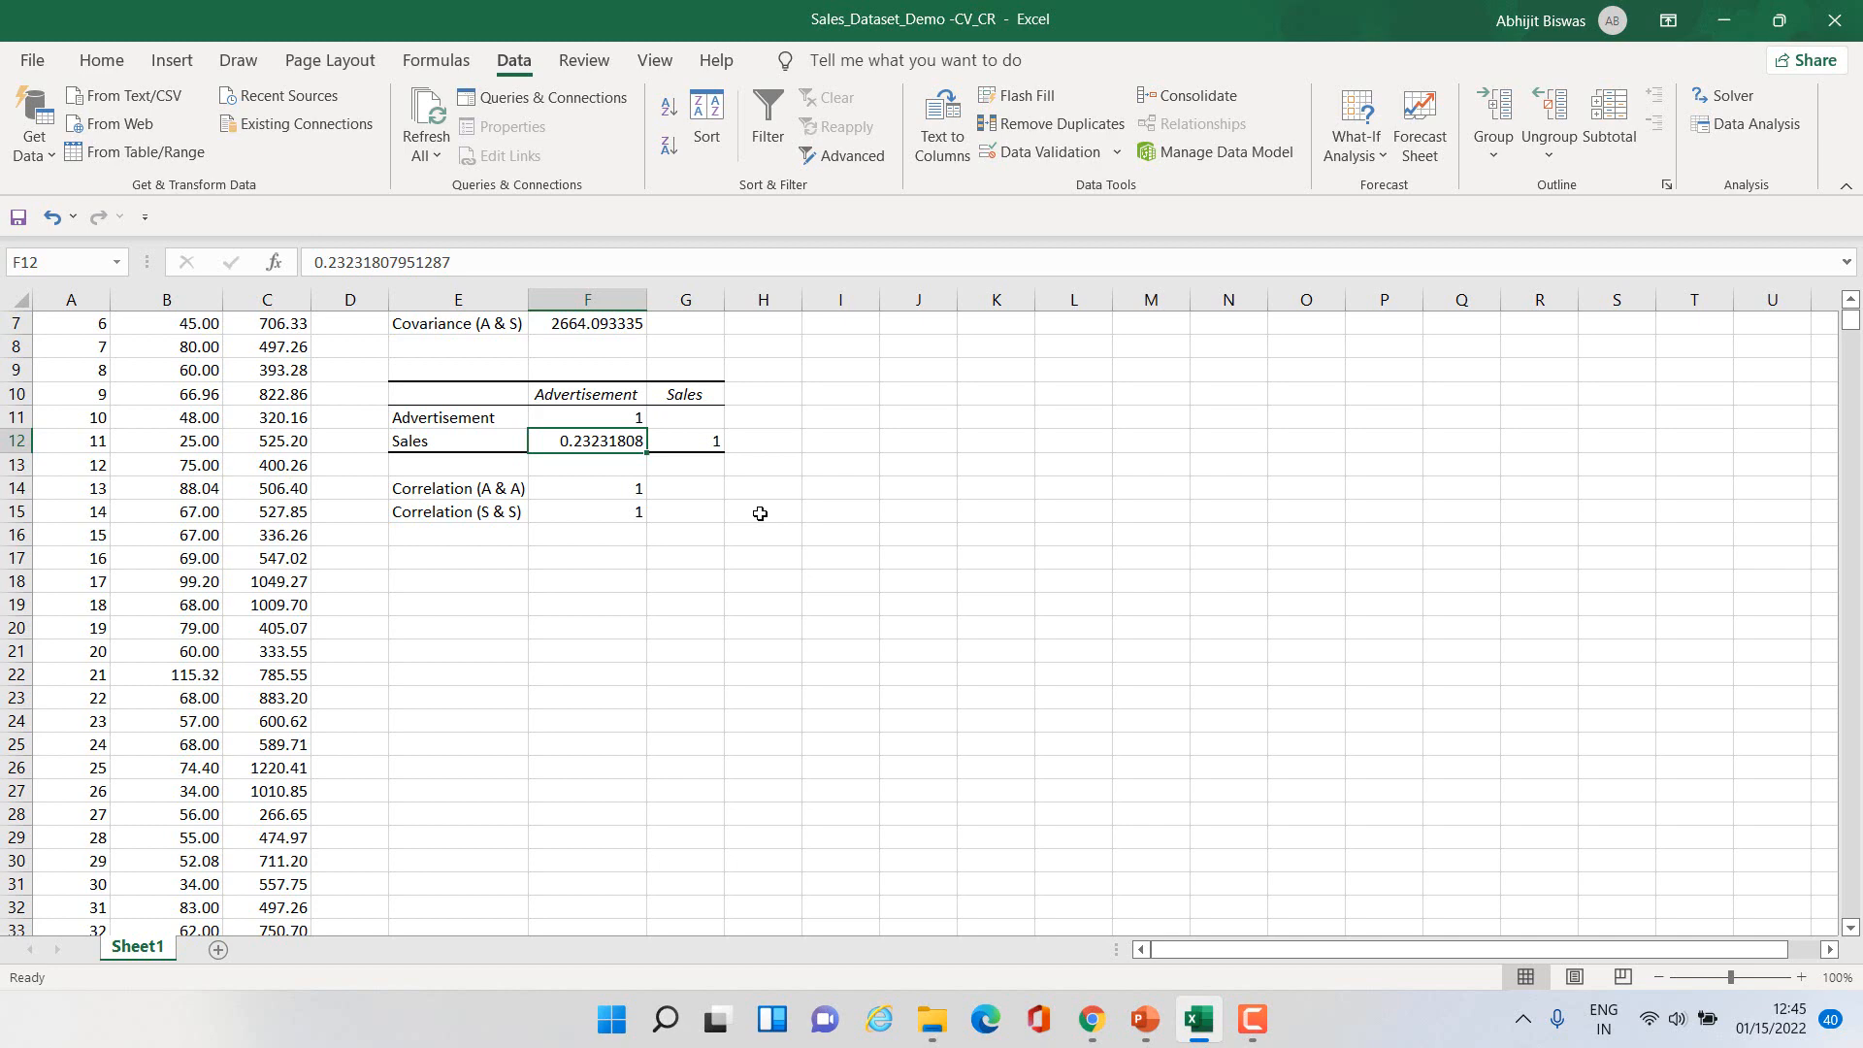
scroll(760, 514, "up", 2)
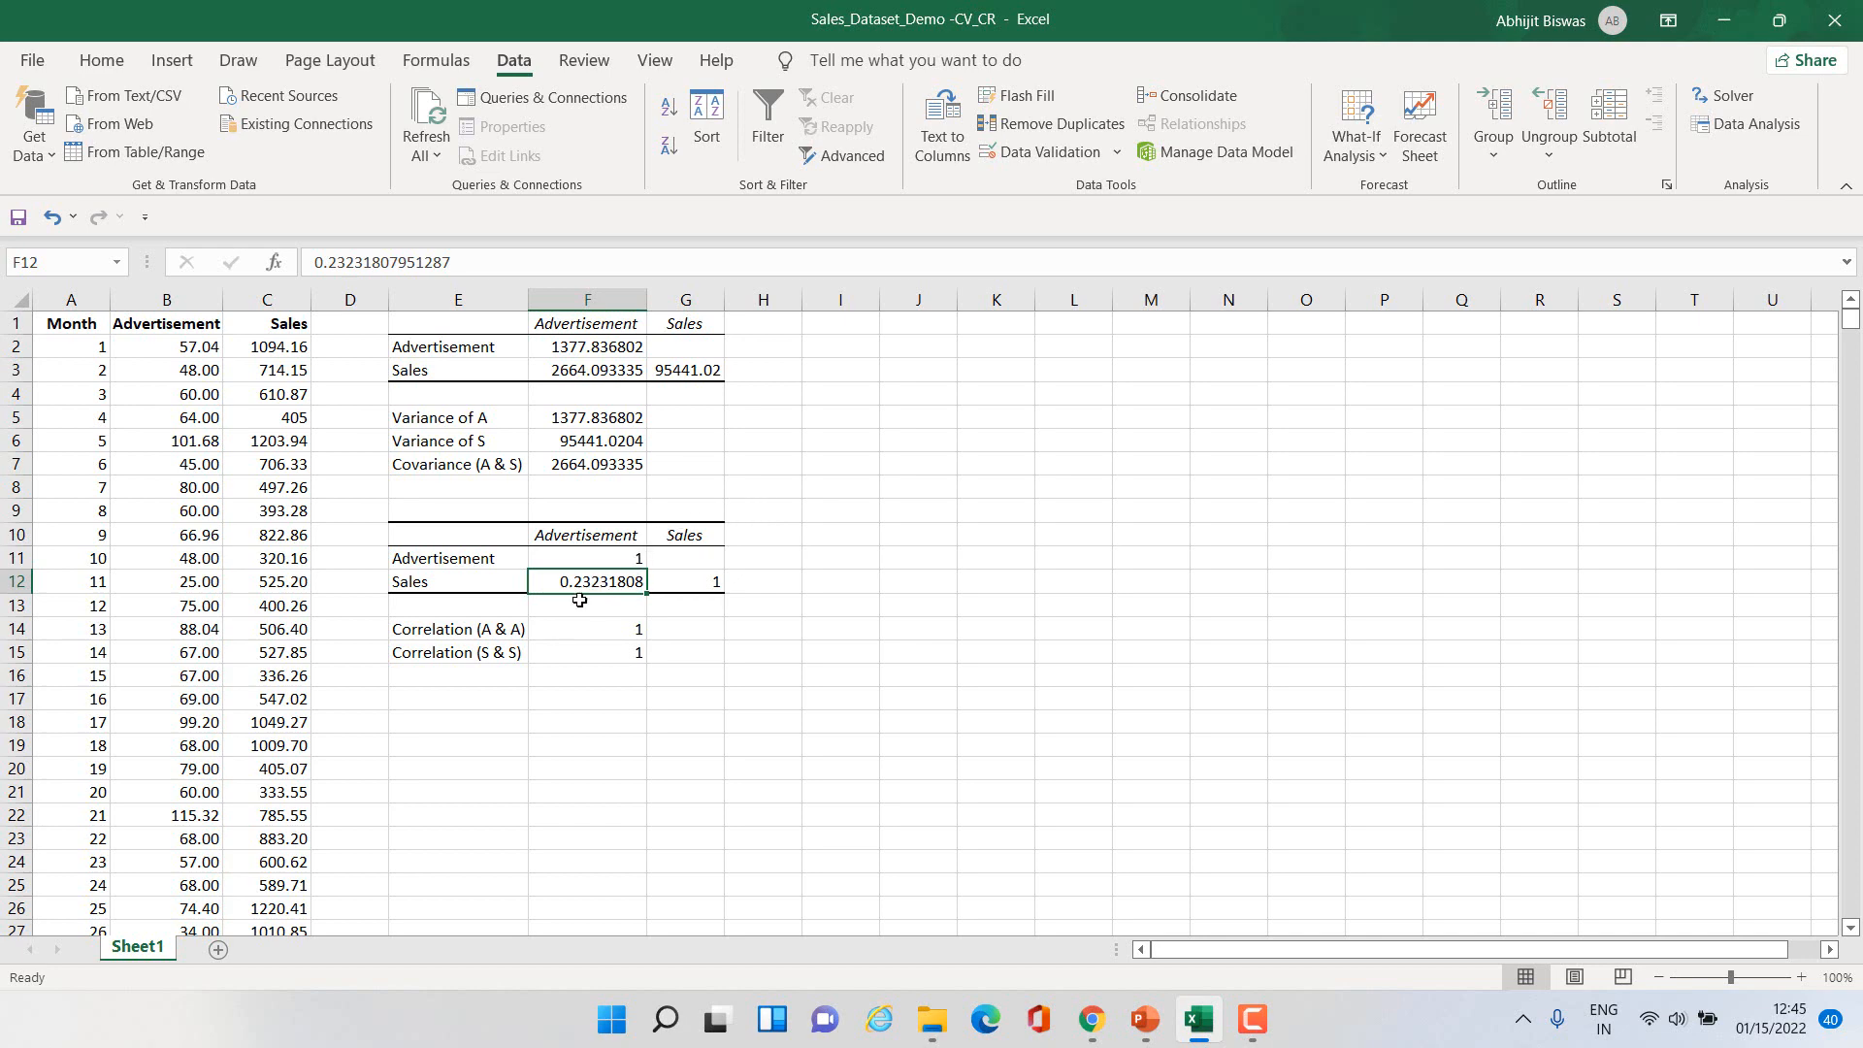
left_click(435, 682)
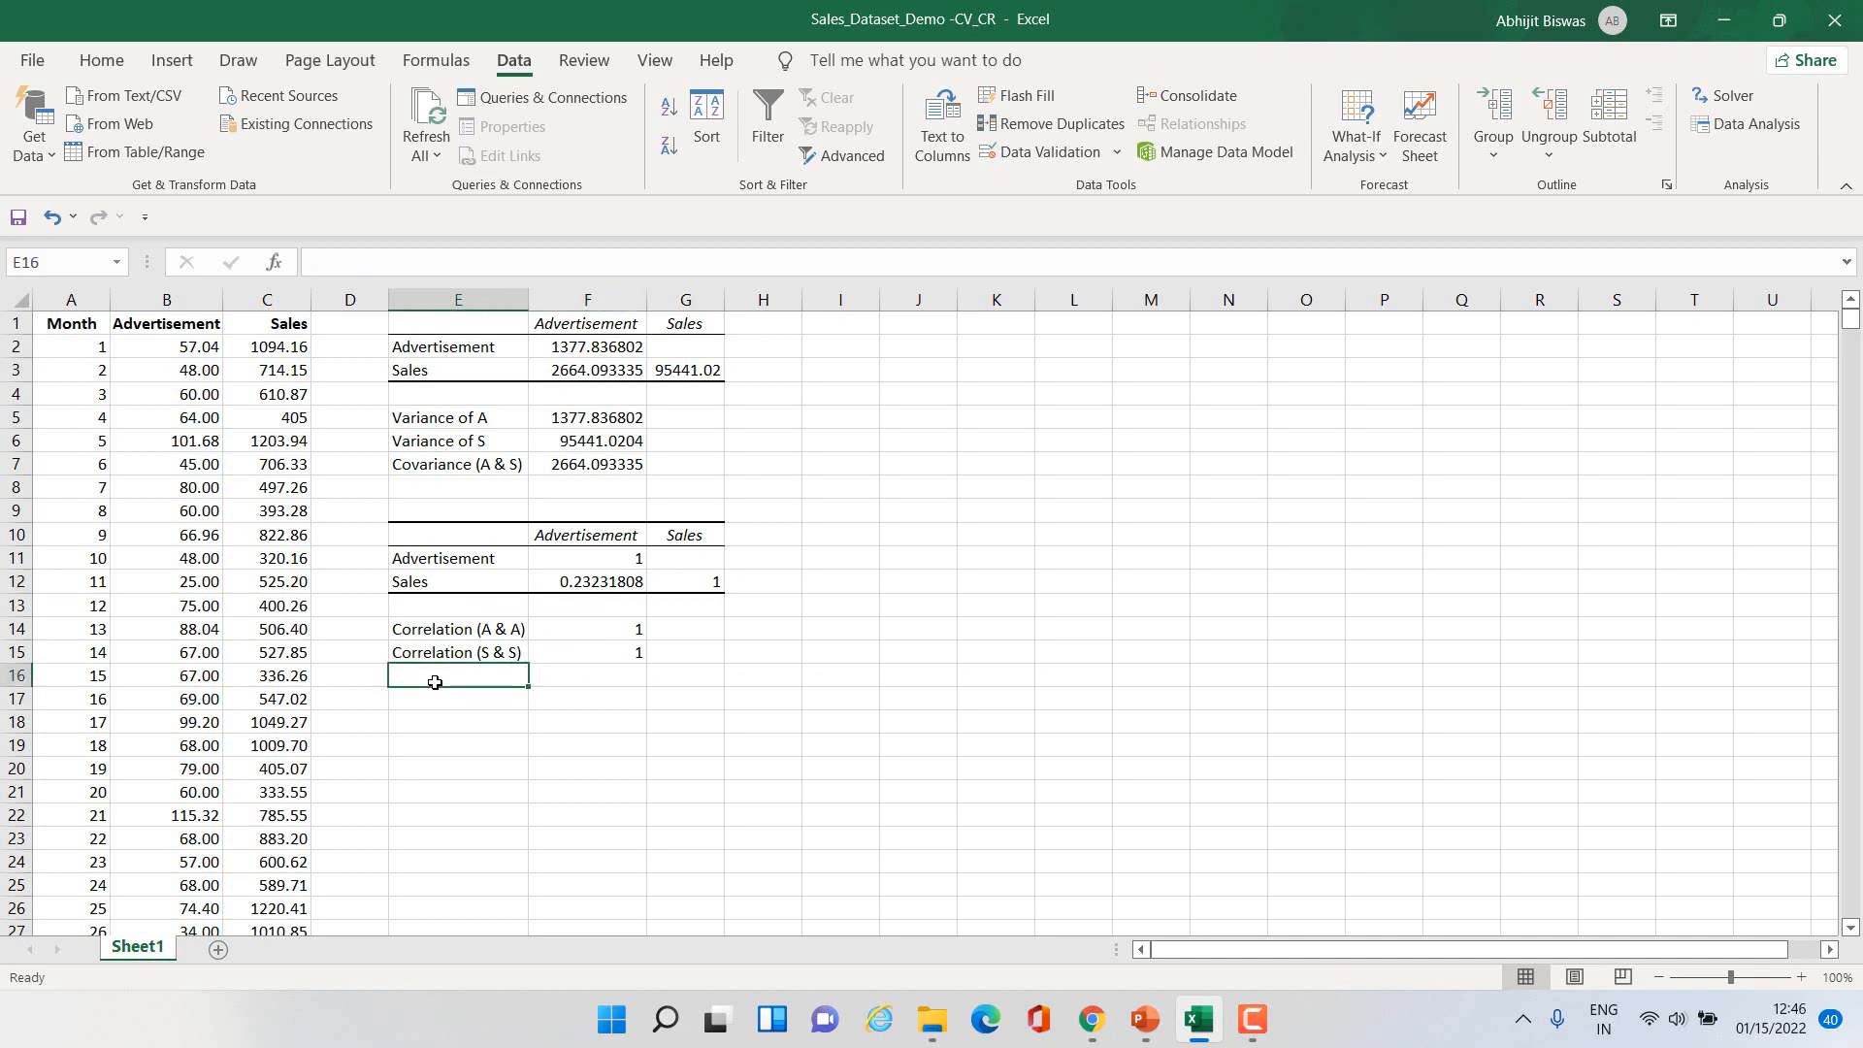
type("C")
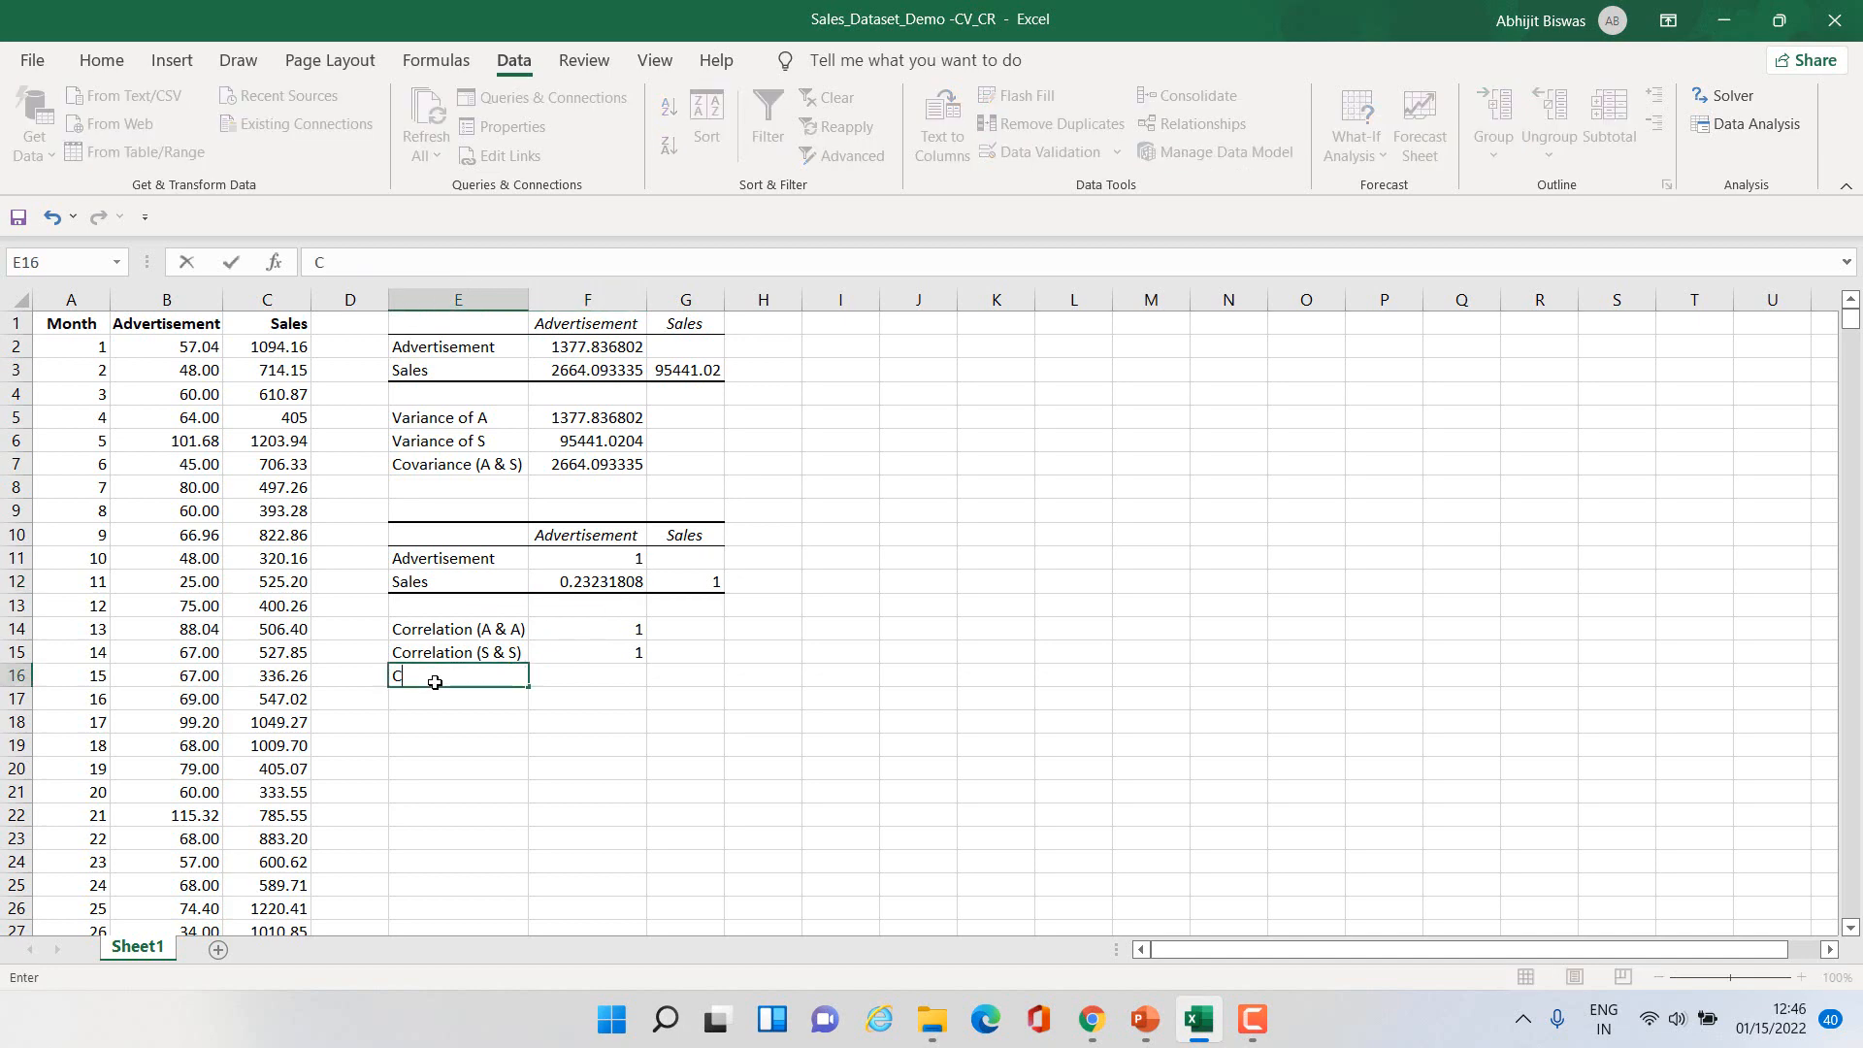
type("orrelation (A")
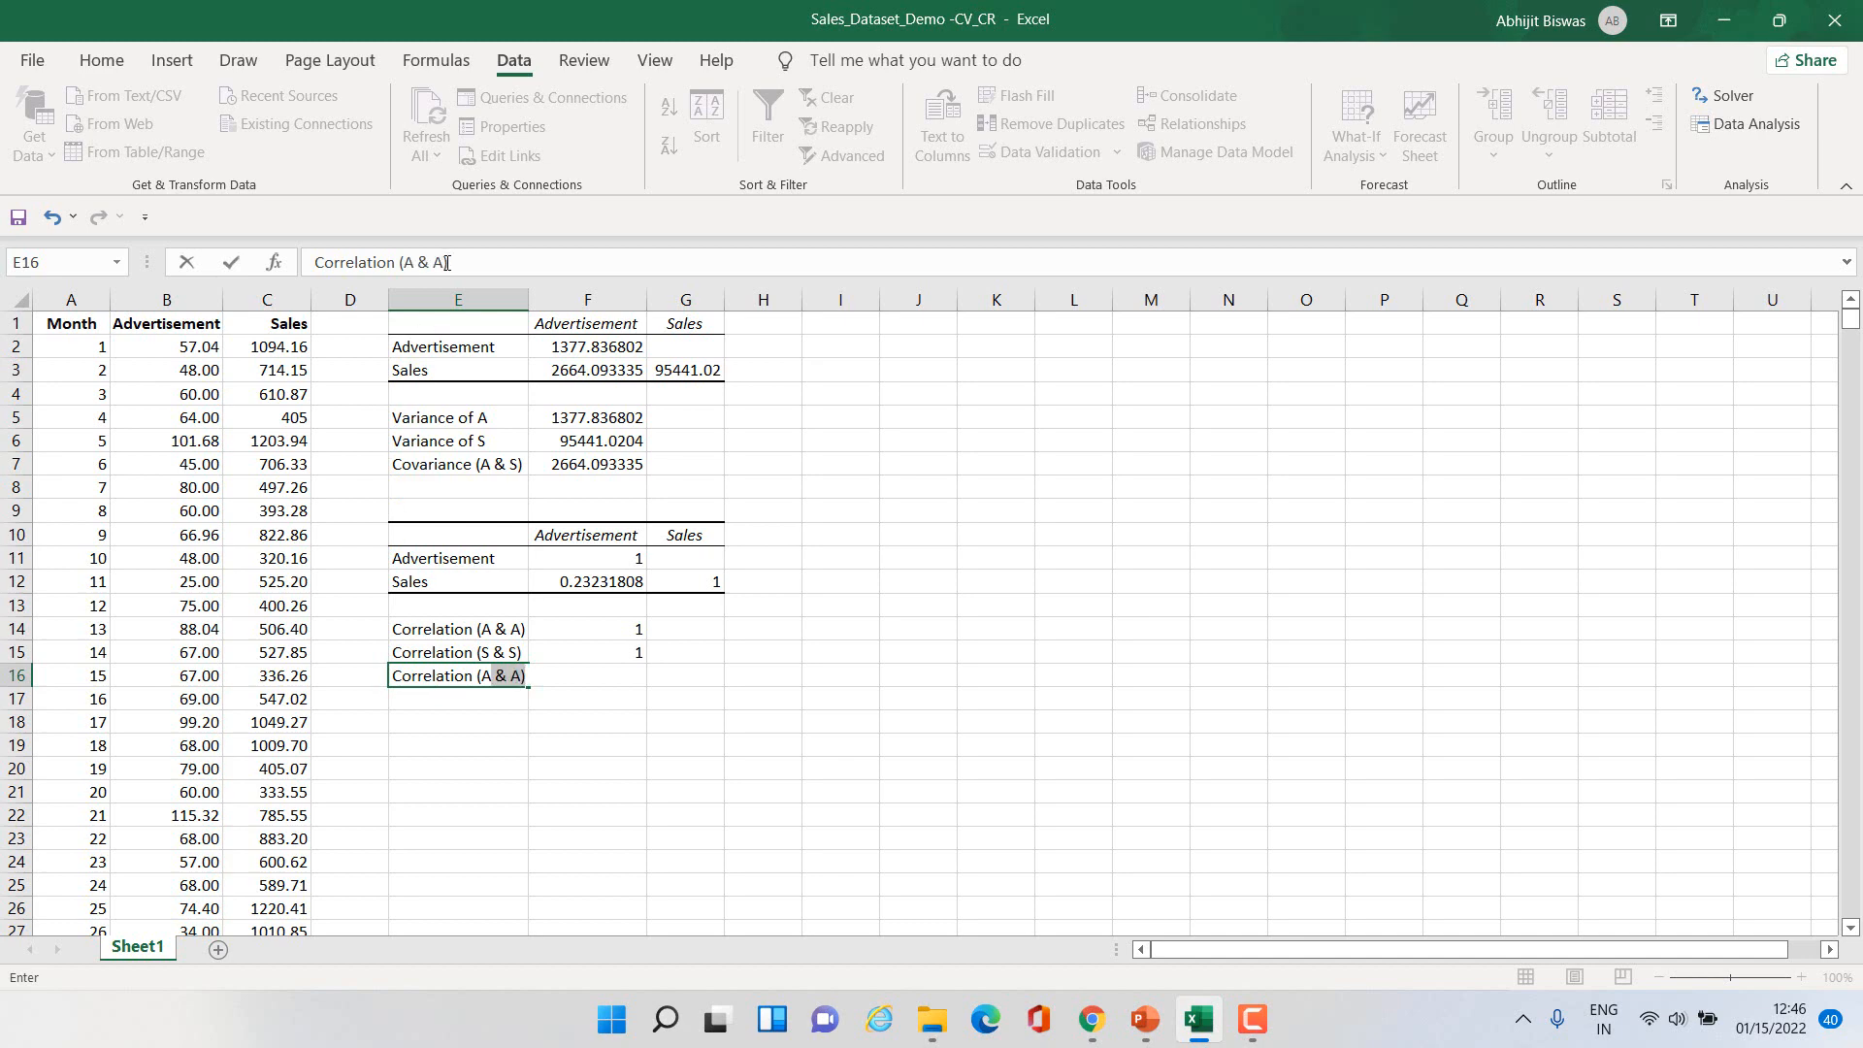
left_click(448, 262)
key("BackSpace")
type("S")
key("Return")
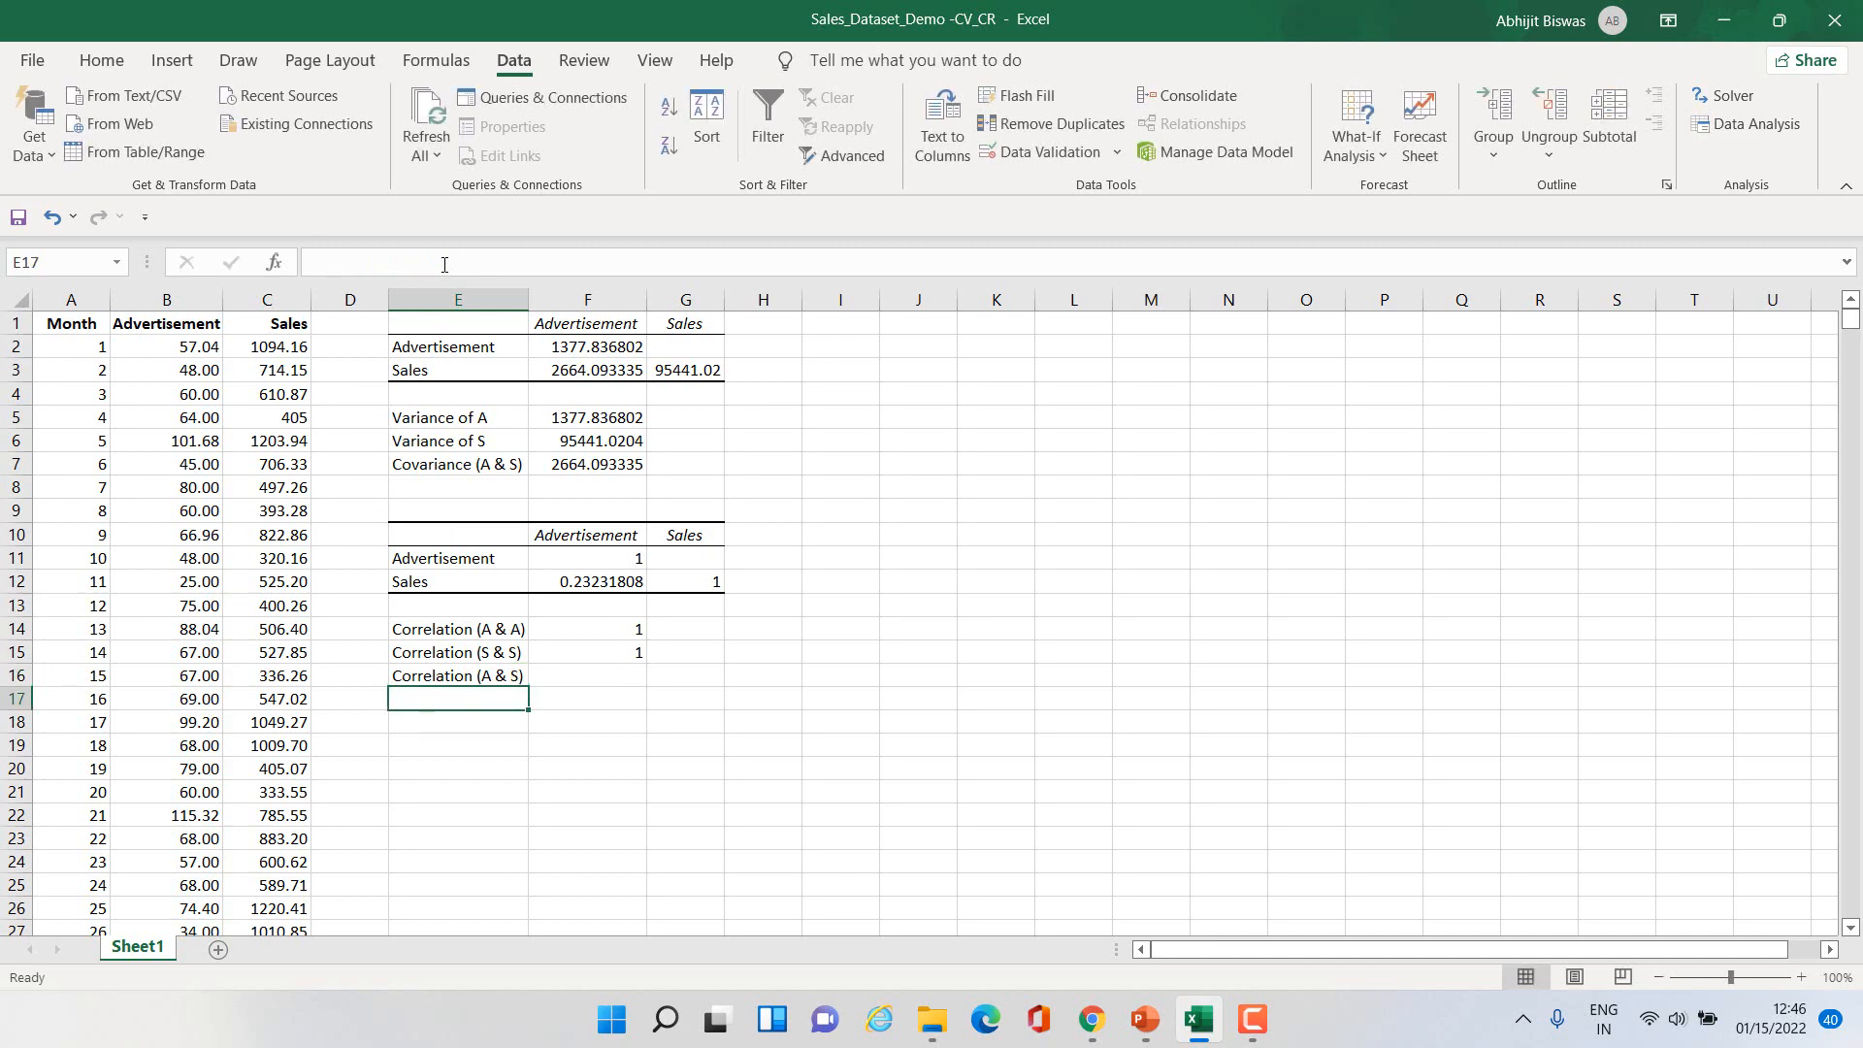
Step: Begin a CORREL formula in cell F16 with the Advertisement data B2:B2897 as the first array
left_click(584, 676)
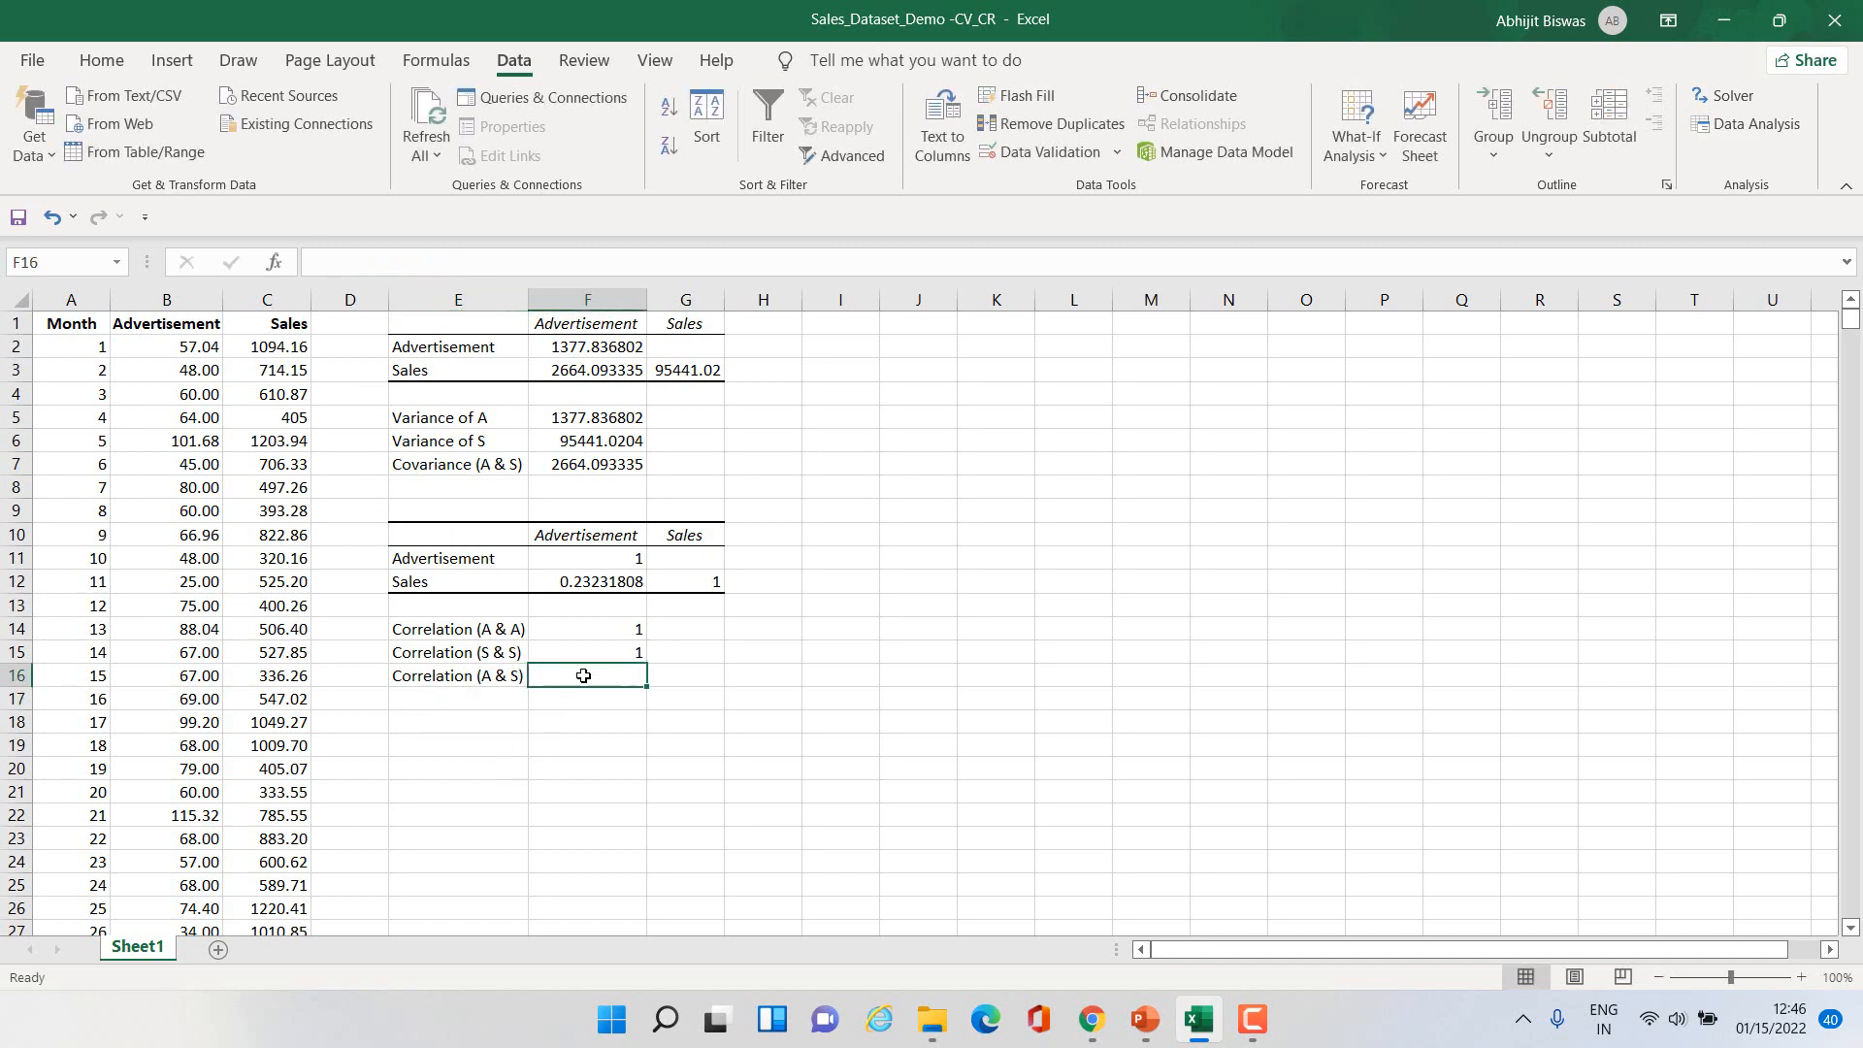
type("=CORR")
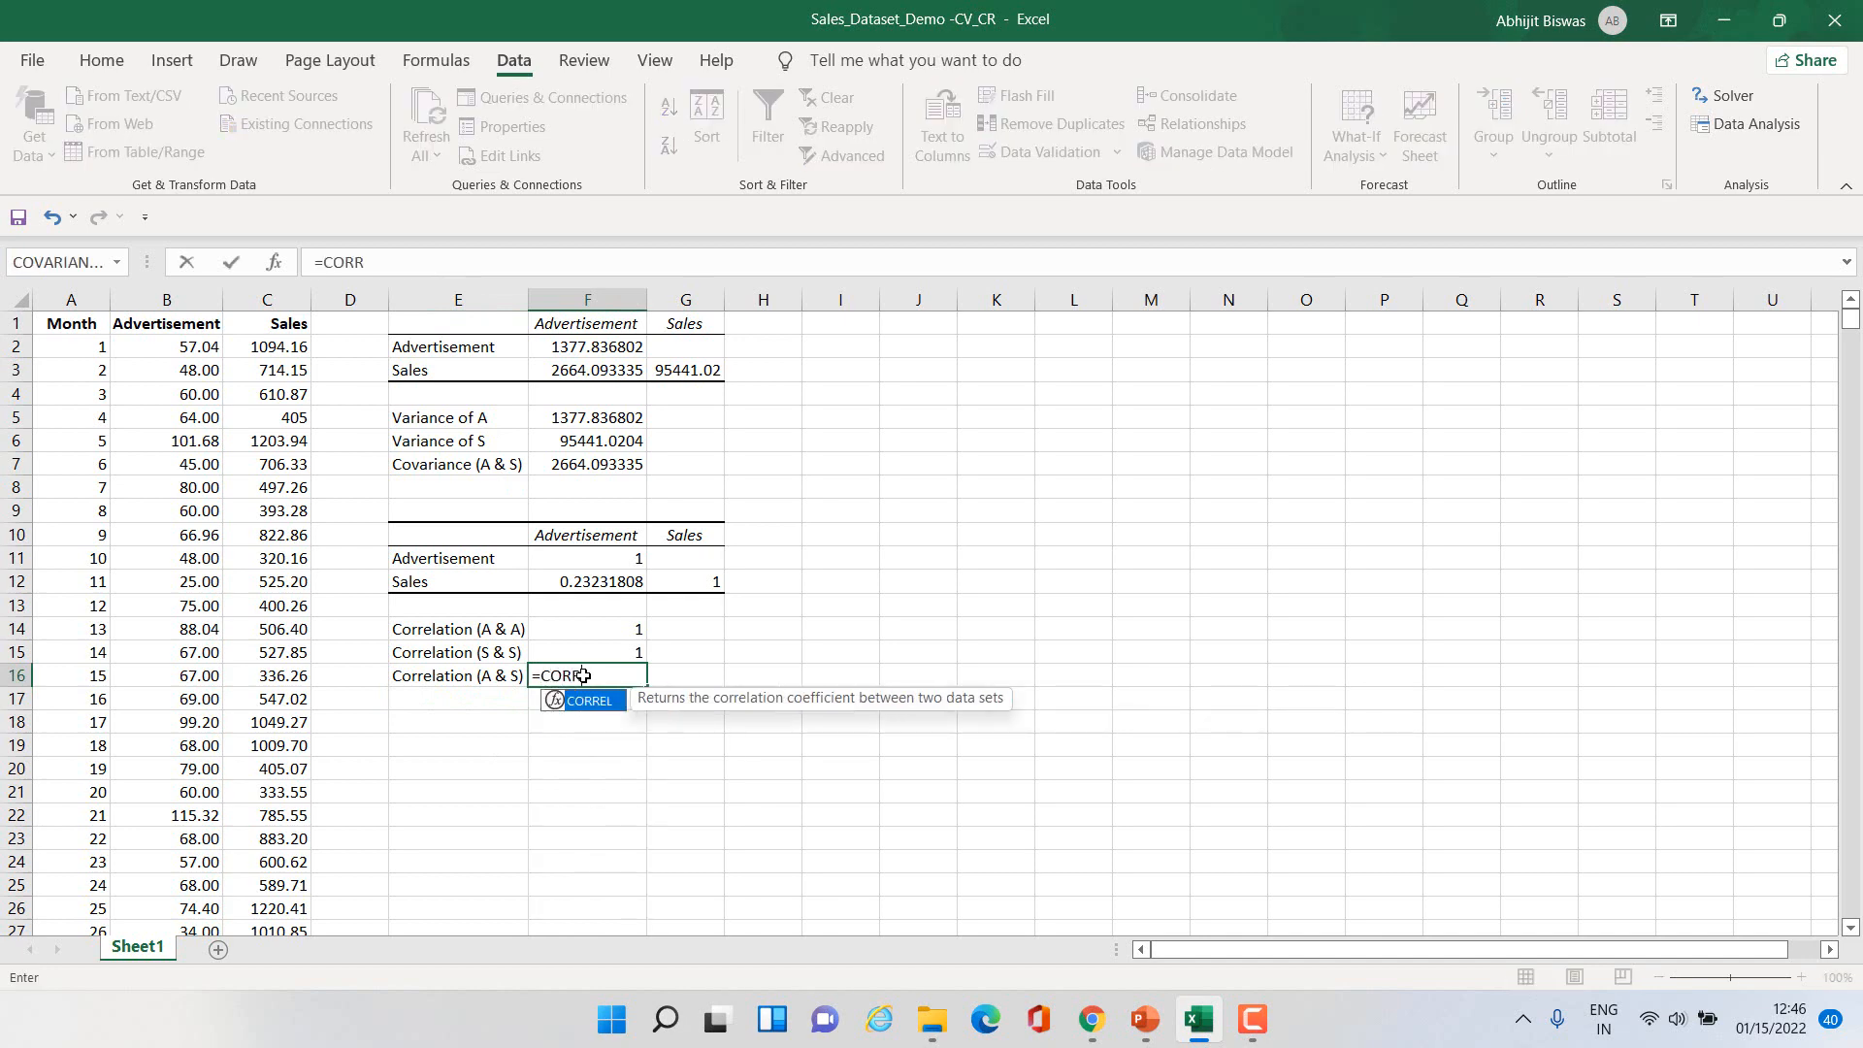
type("EL(")
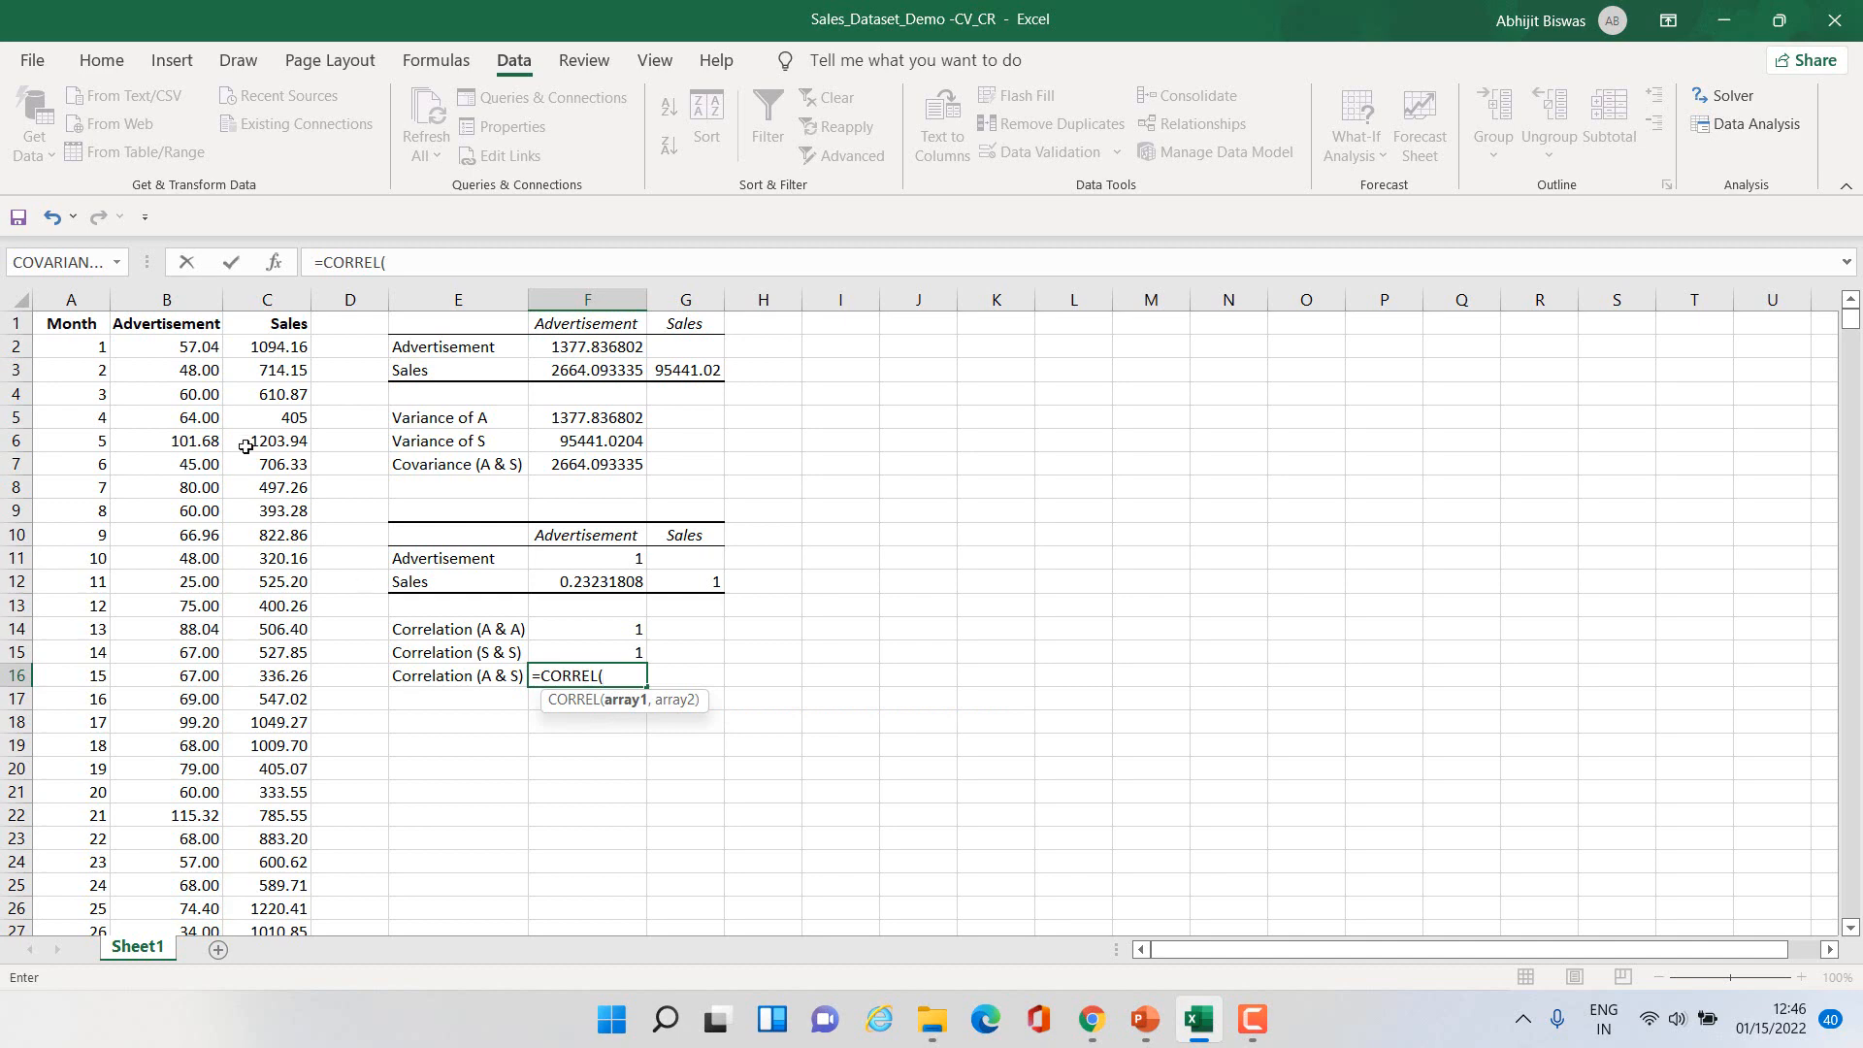
left_click(170, 346)
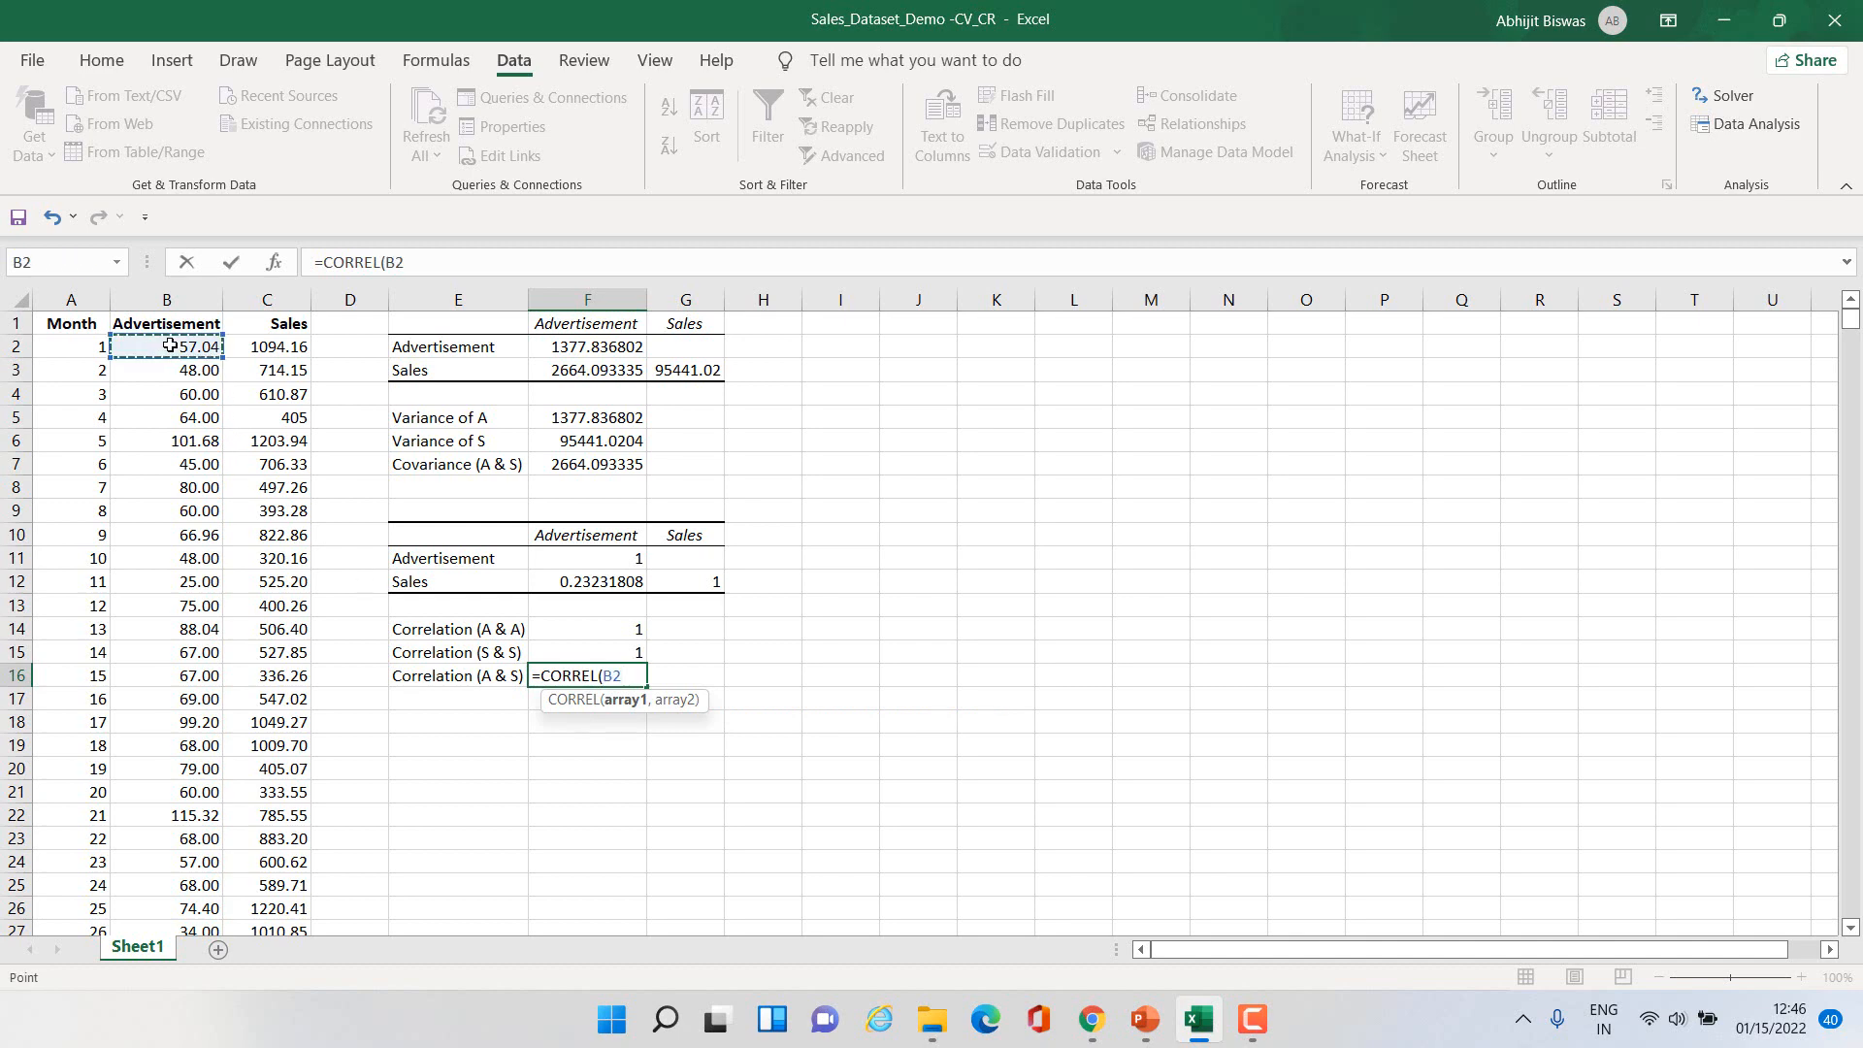
key("ctrl+shift+Down")
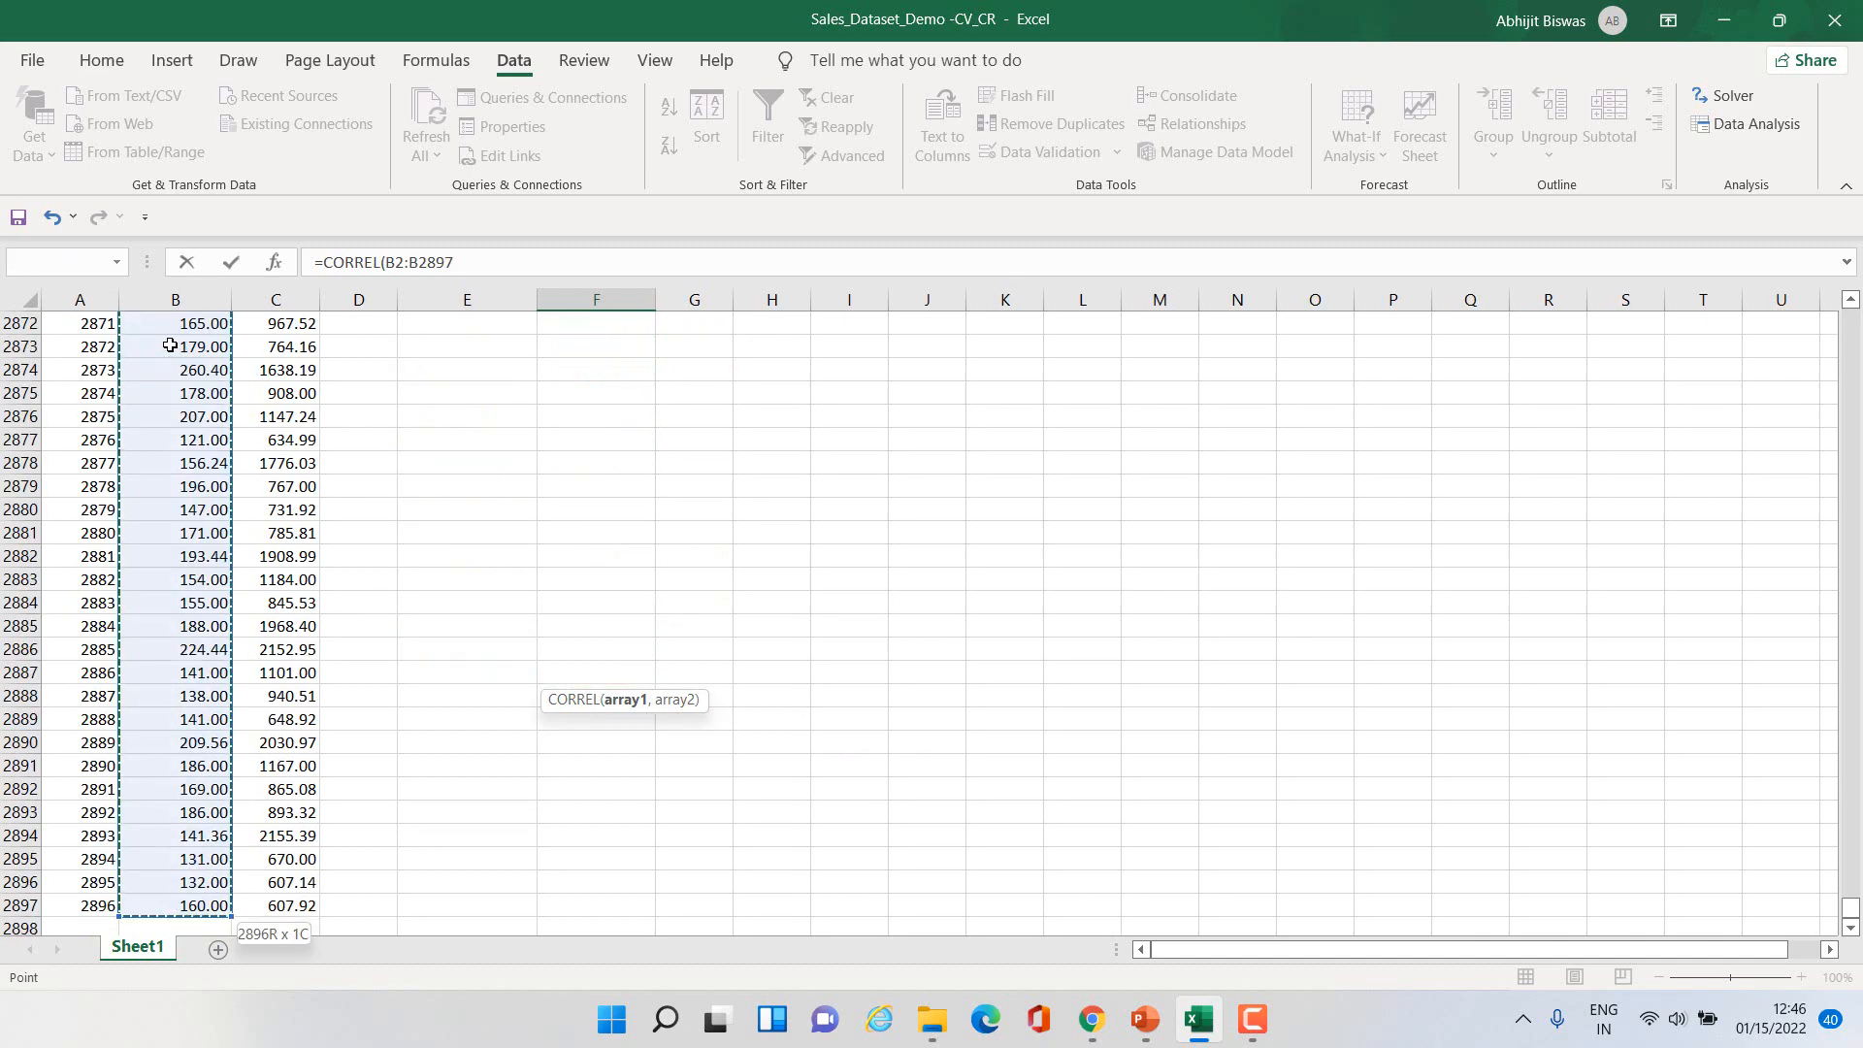
left_click(476, 266)
type(",")
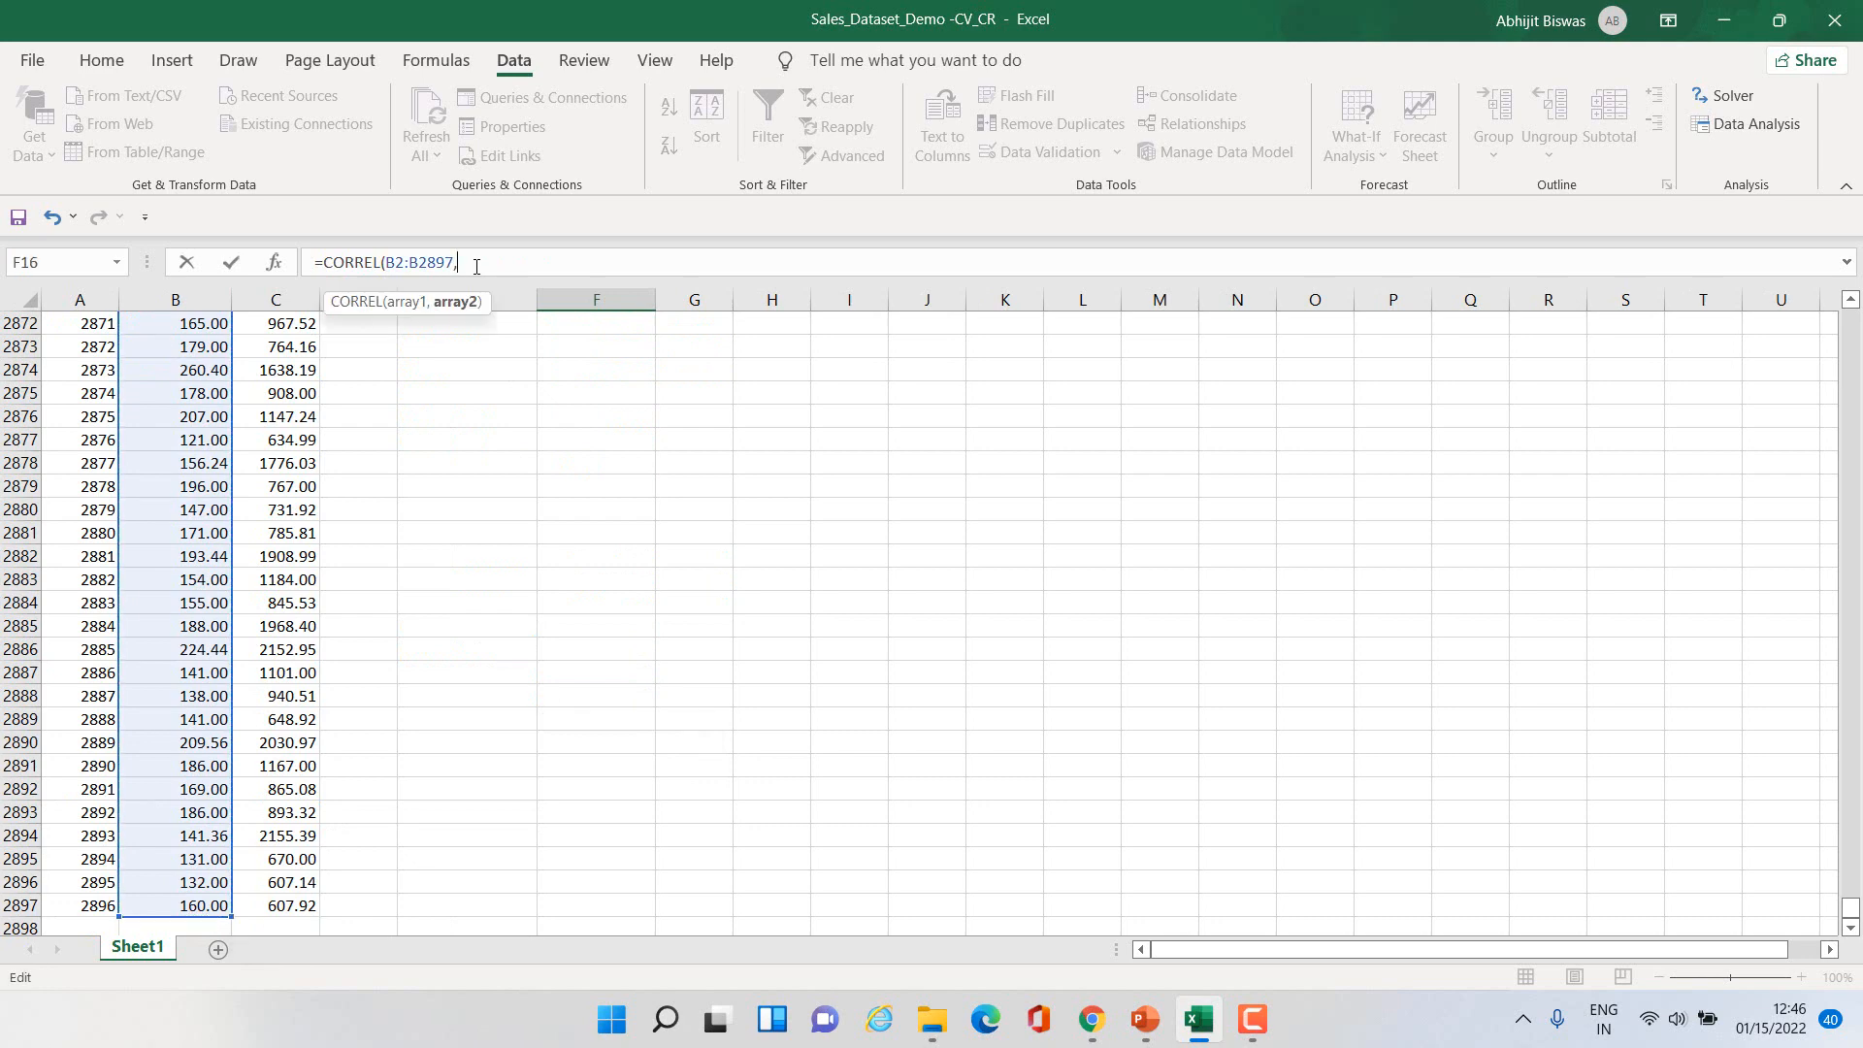
Step: Complete the F16 correlation formula with the Sales data C2:C2897 as the second array and check it against matrix cell F12
left_click_drag(1851, 907, 1850, 312)
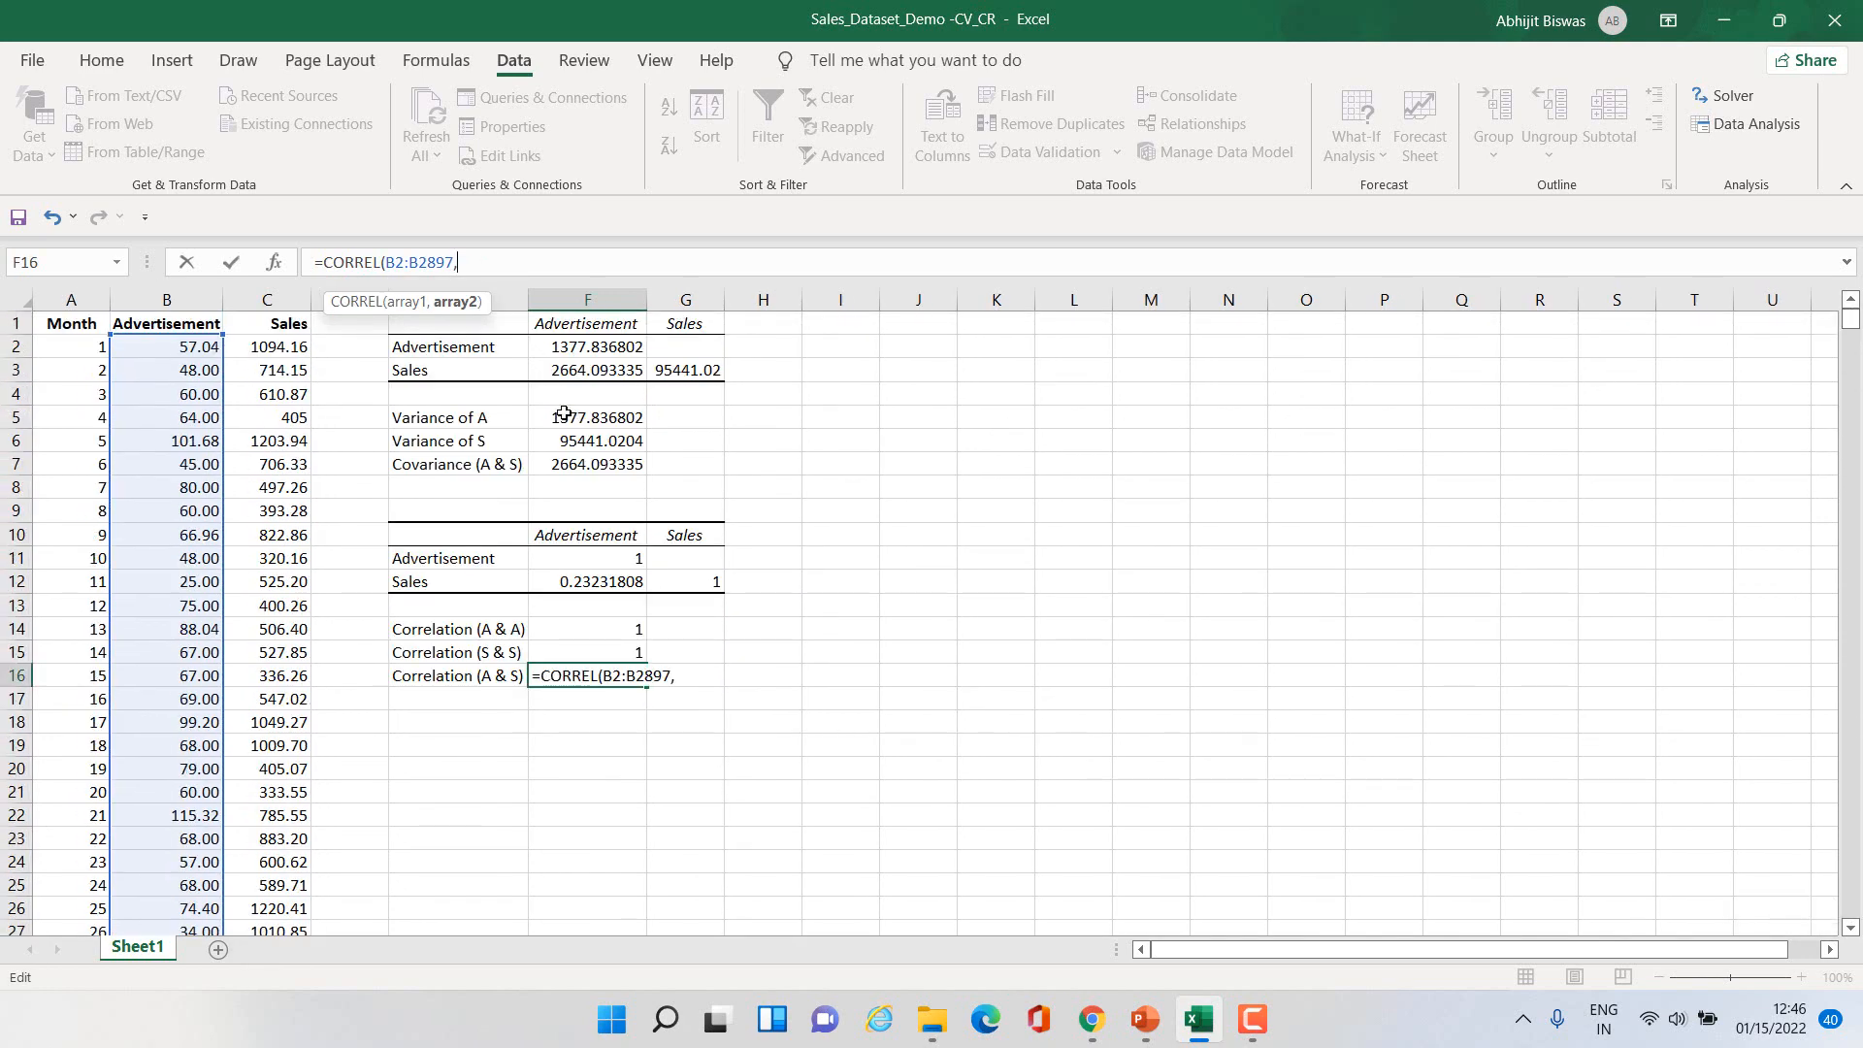
left_click(294, 349)
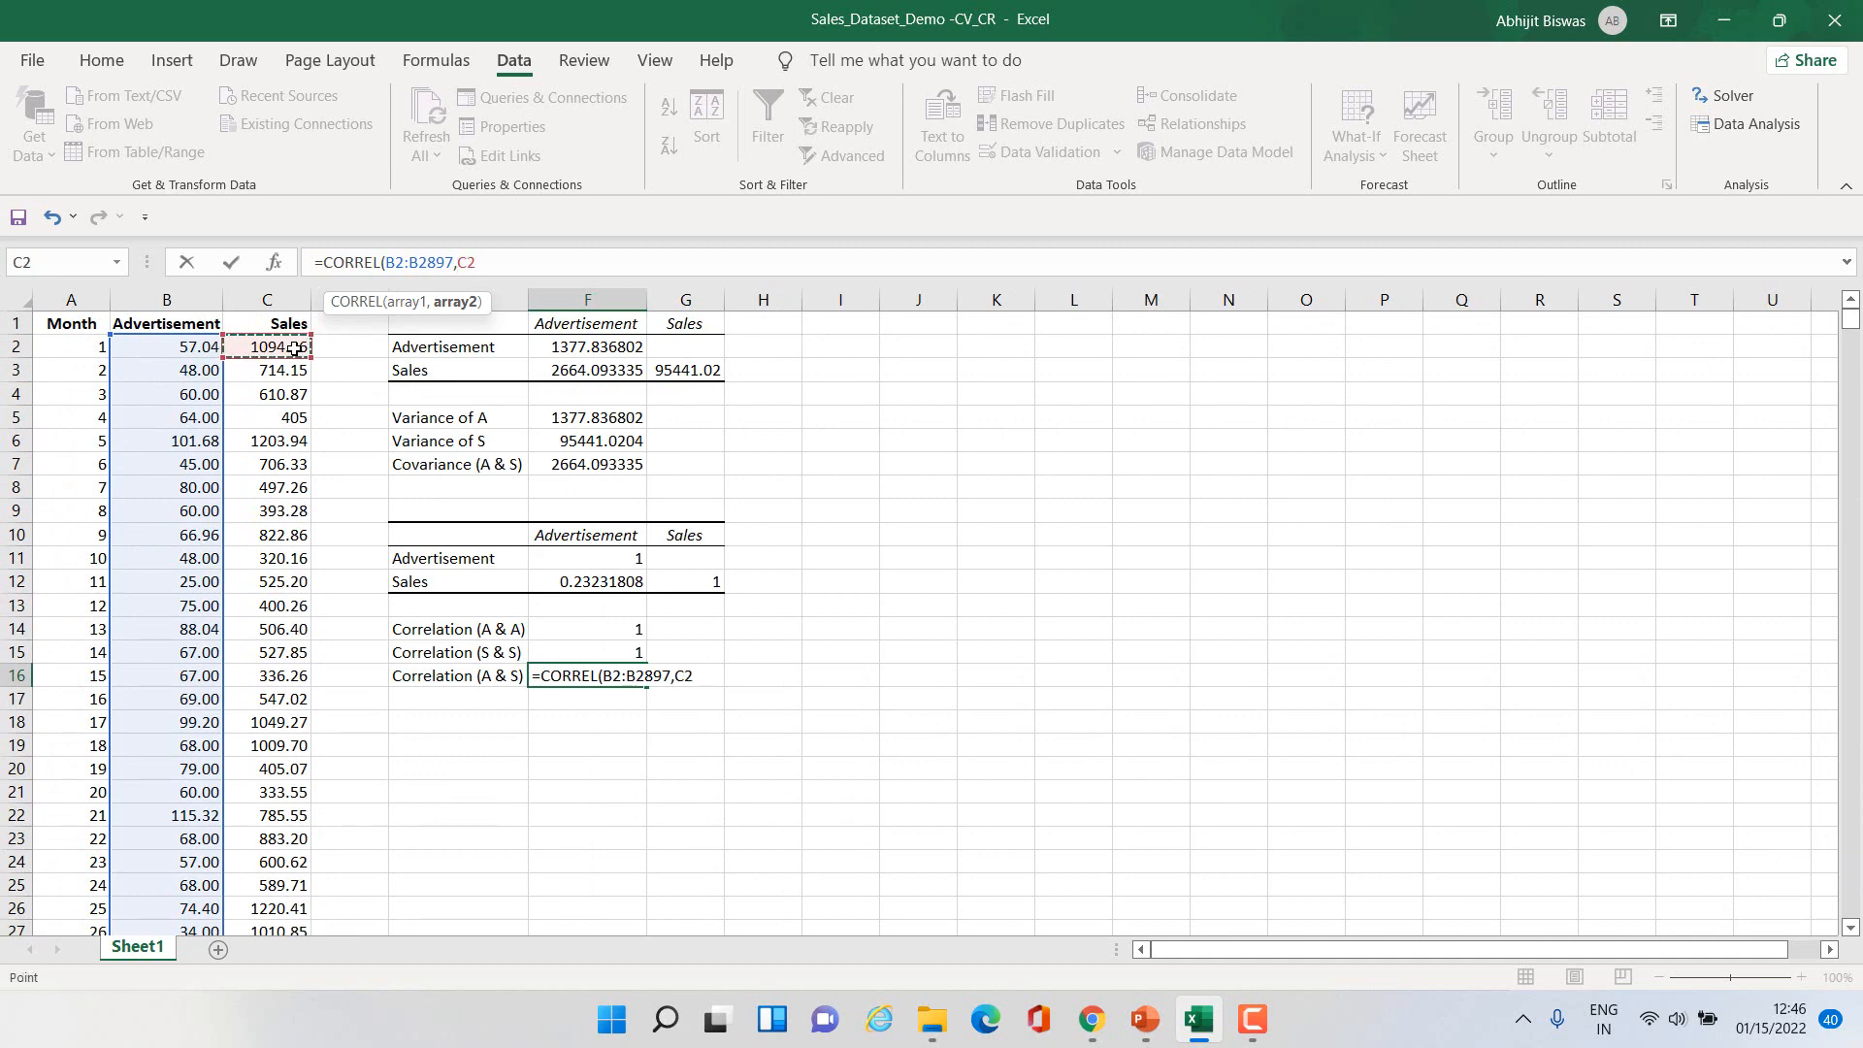
key("ctrl+shift+Down")
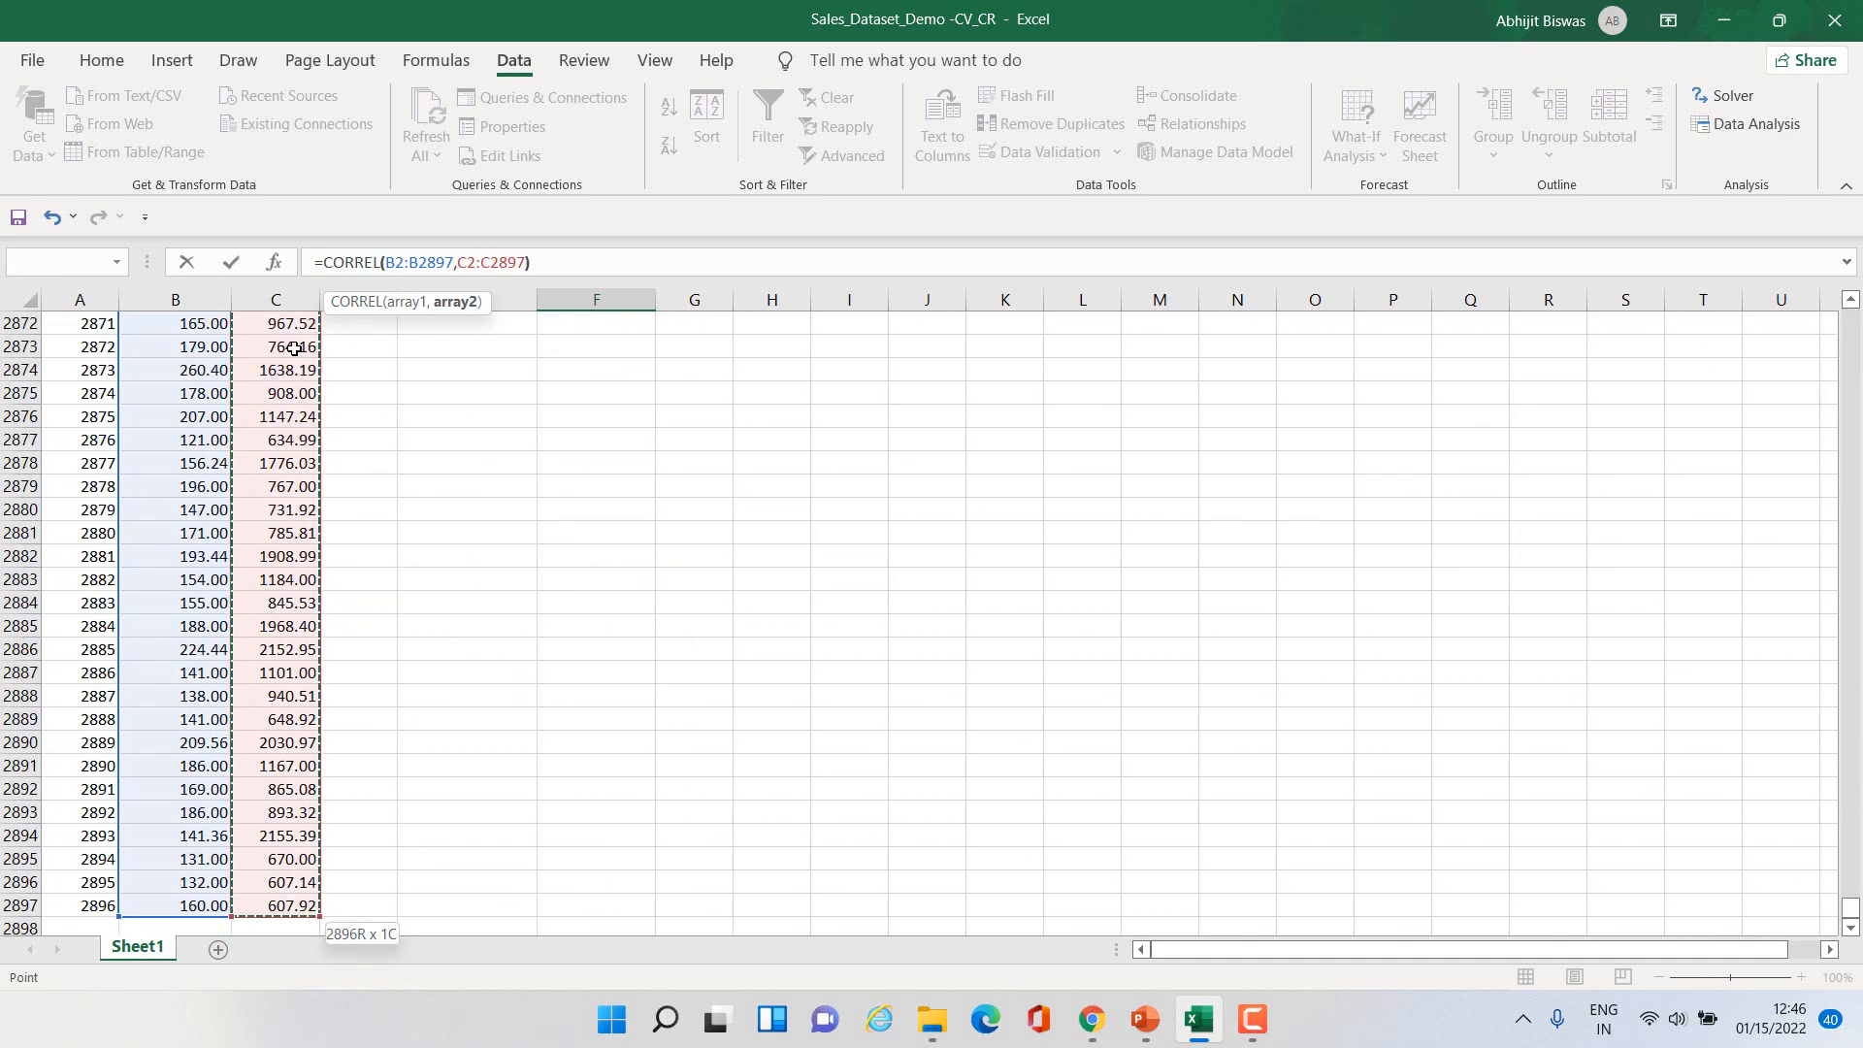
type(")")
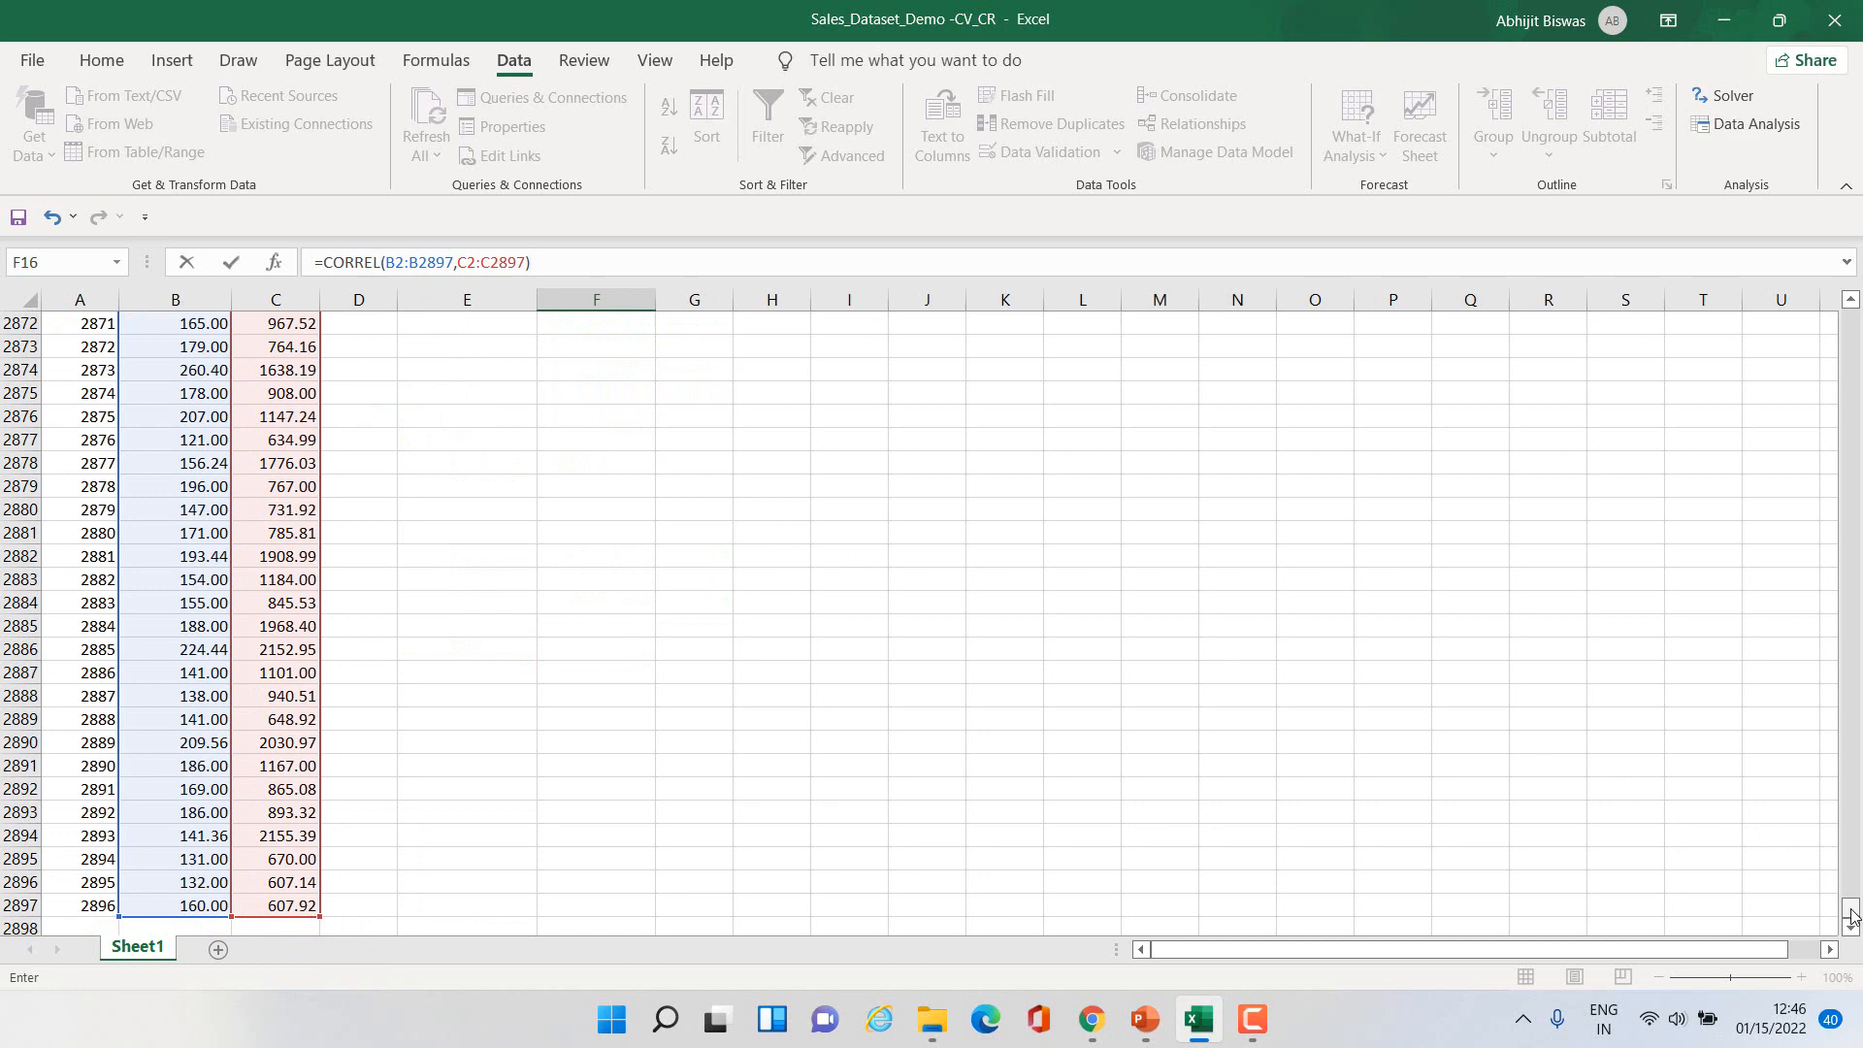
left_click_drag(1850, 910, 1780, 380)
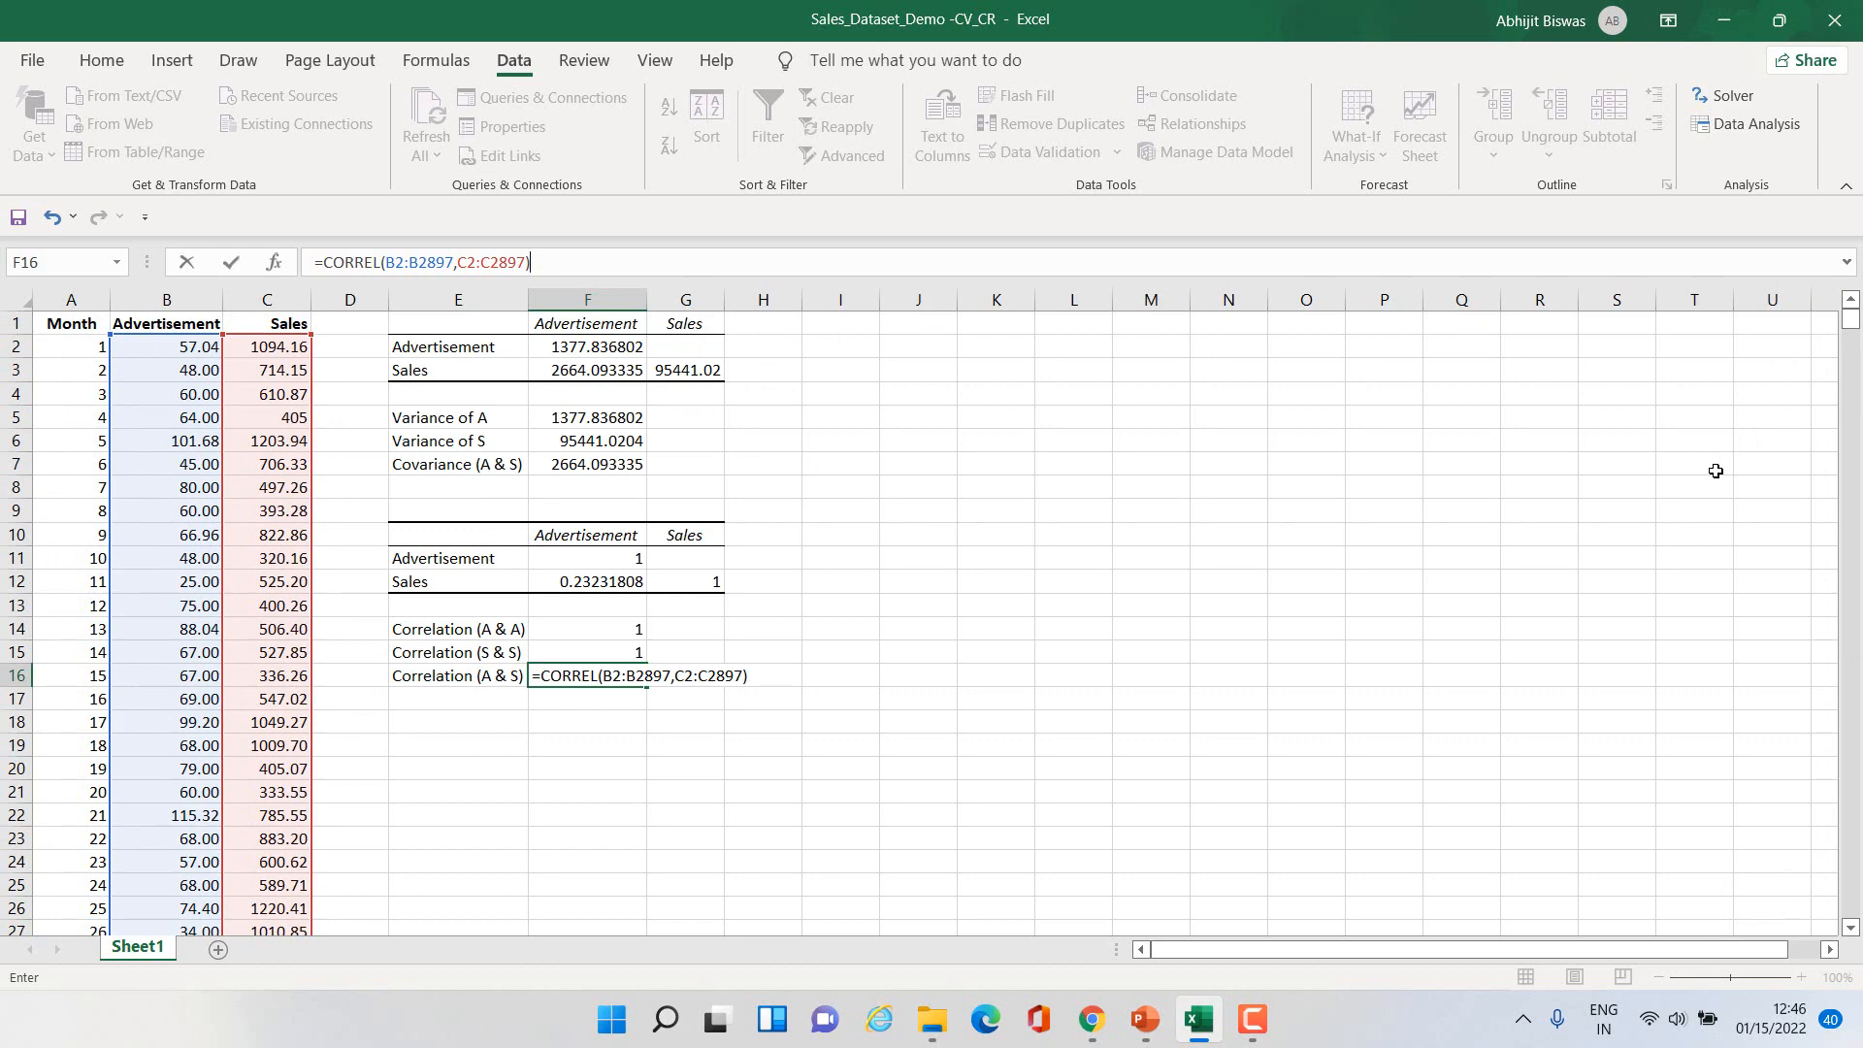
key("Return")
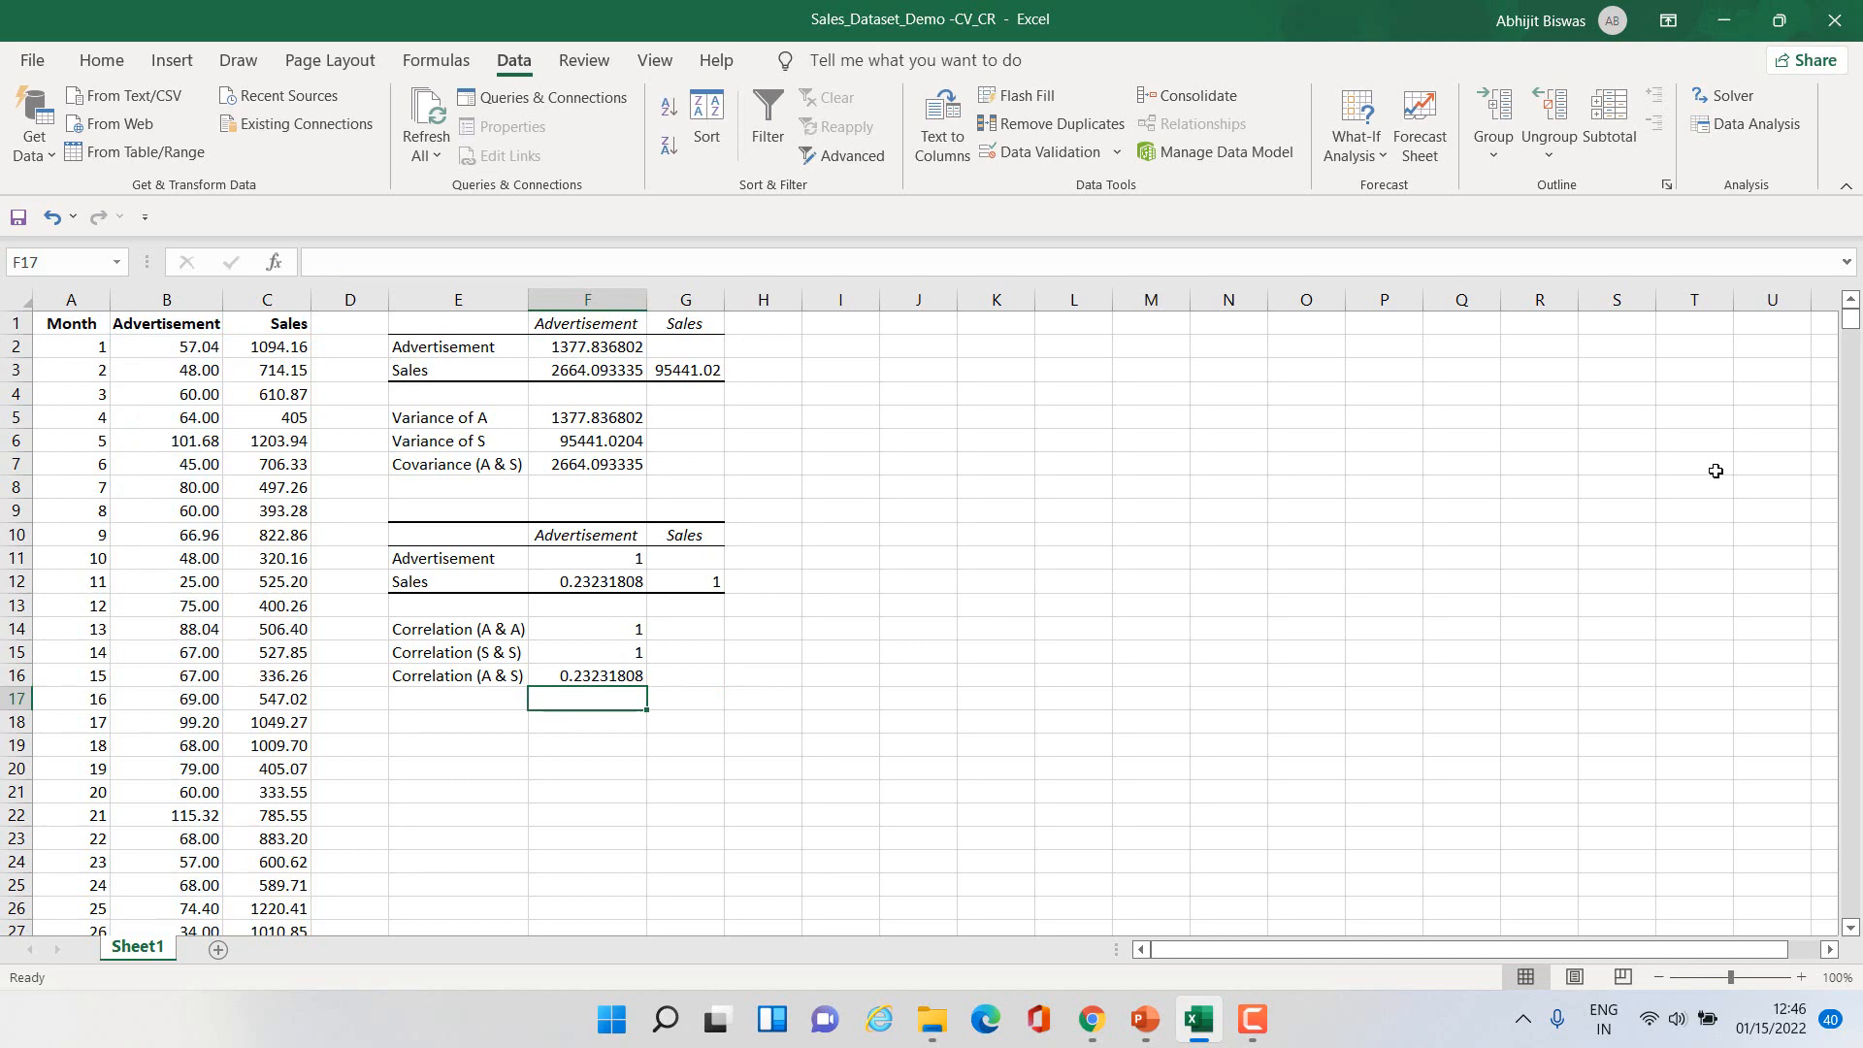
left_click(587, 582)
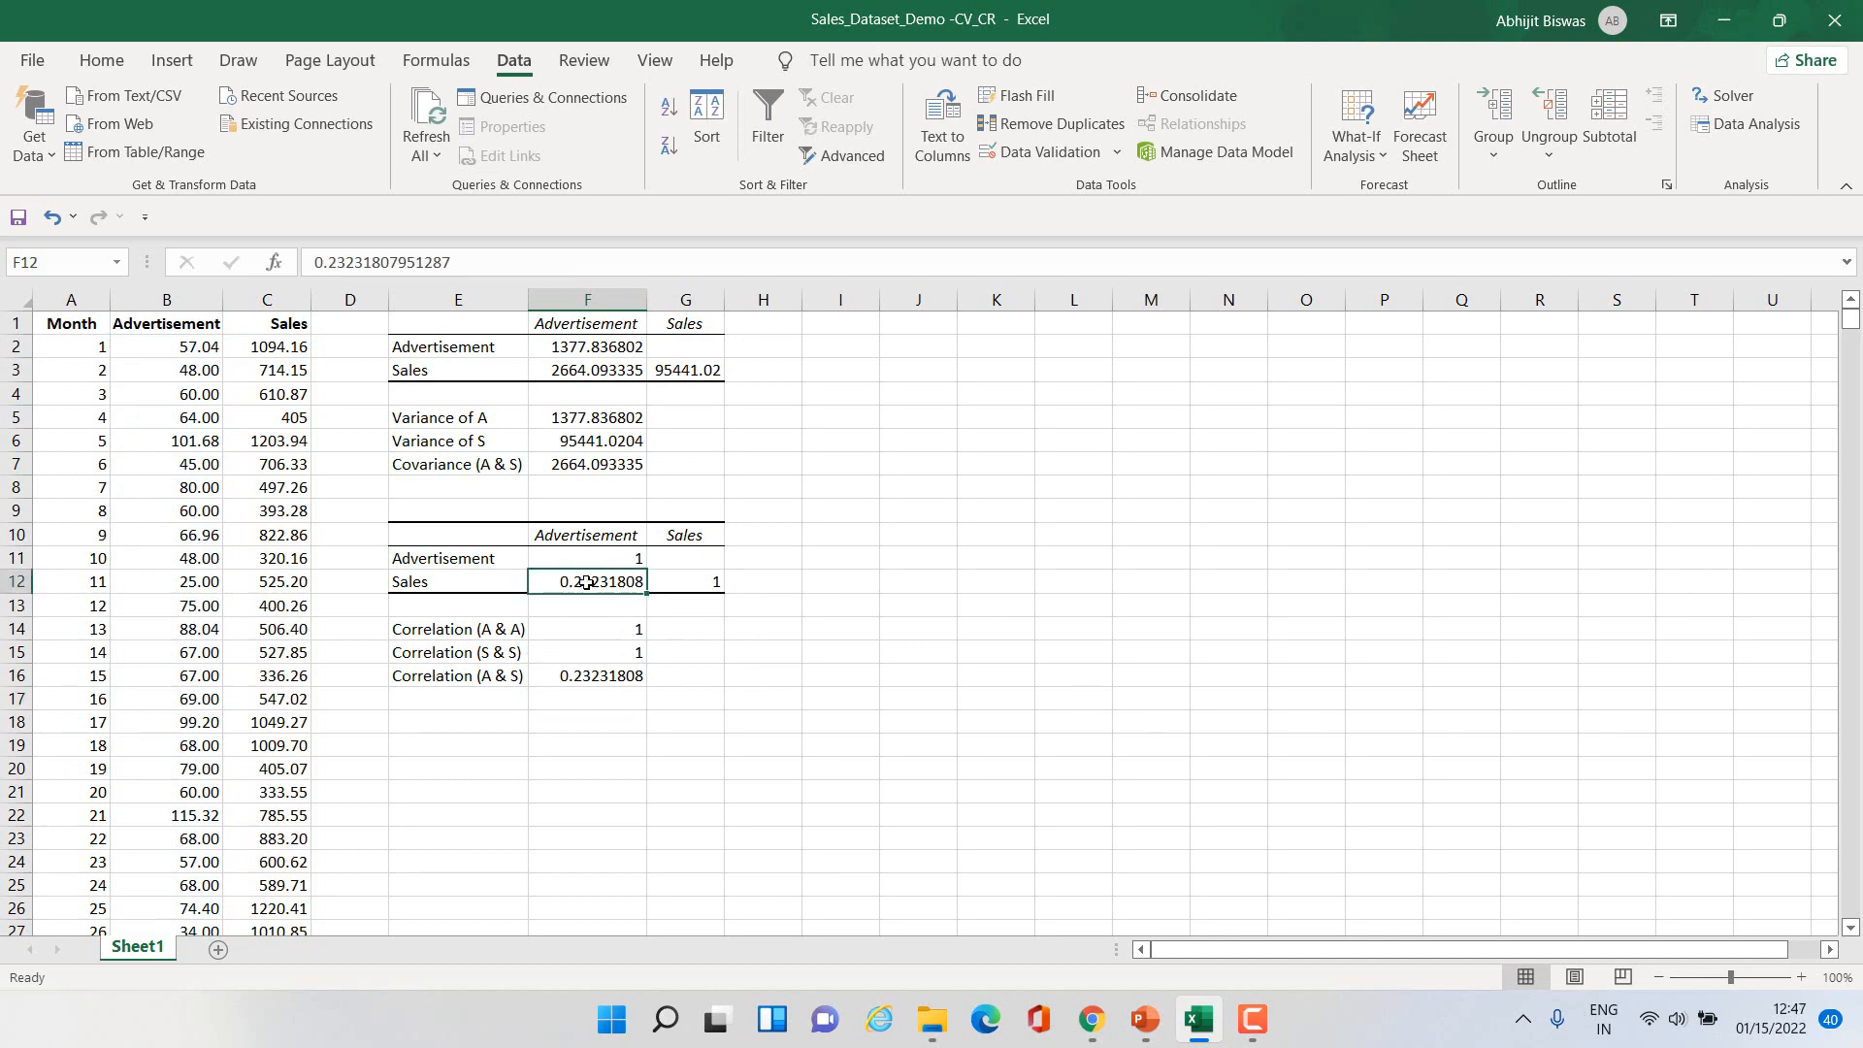